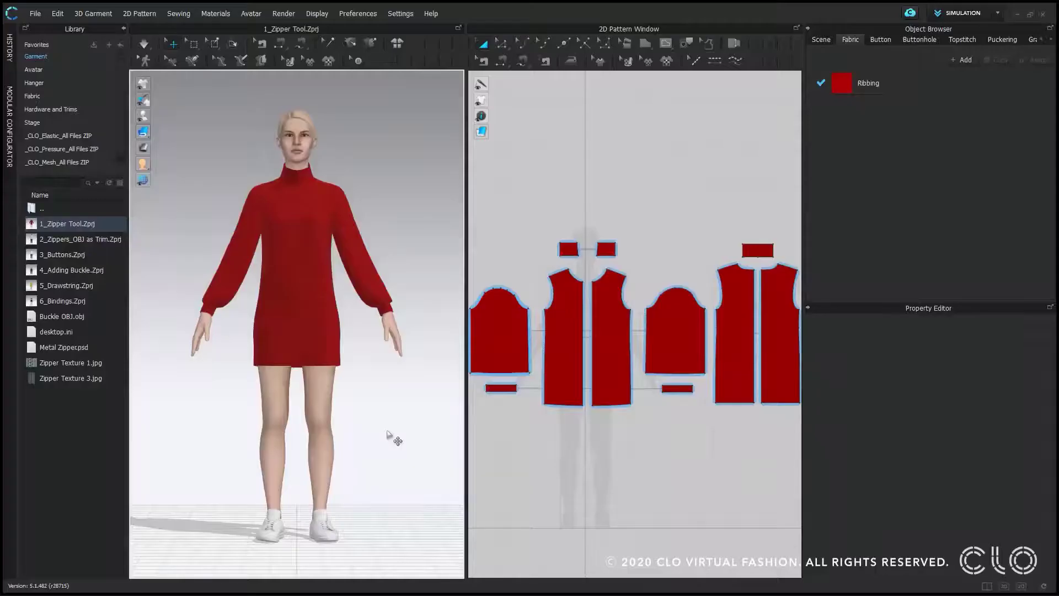
Hide the file library to enlarge the 3D view and select one front panel of the red dress.
{"action": "mouse_move", "coordinate": [84, 226]}
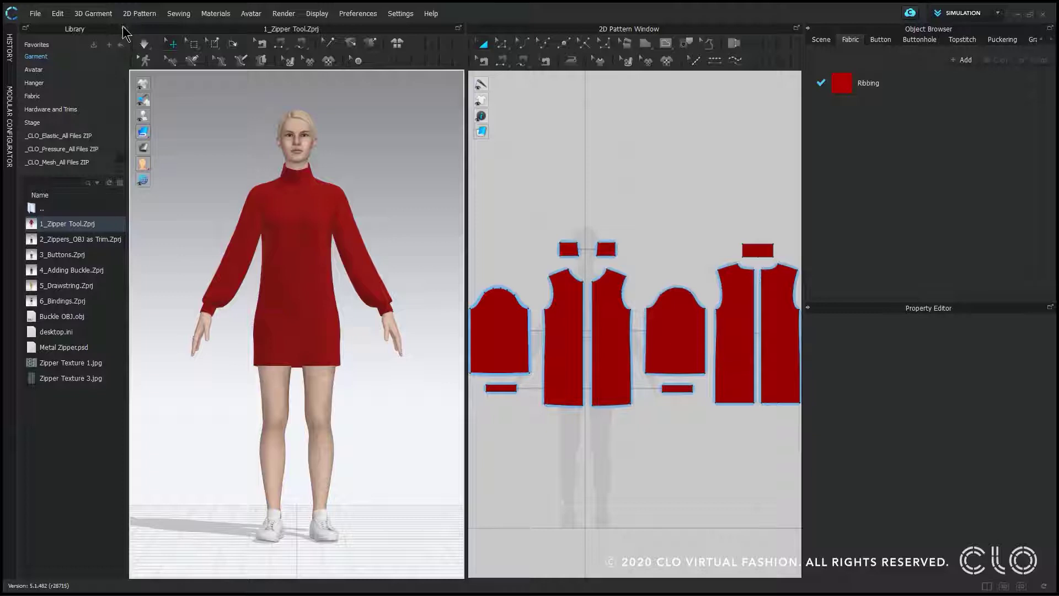
{"action": "left_click", "coordinate": [124, 29]}
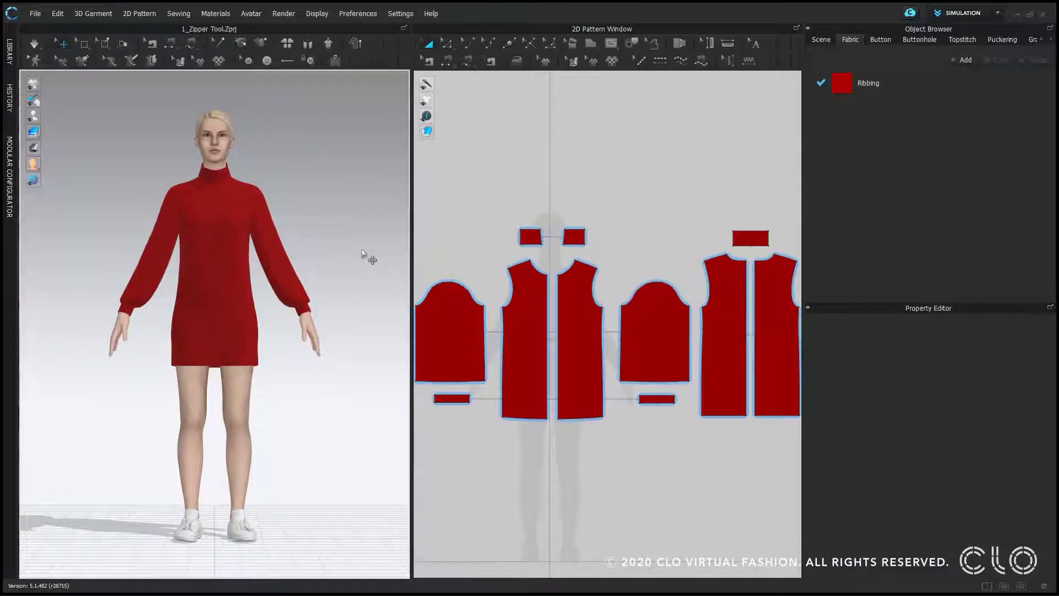
{"action": "scroll", "coordinate": [321, 208], "scroll_direction": "up", "scroll_amount": 5}
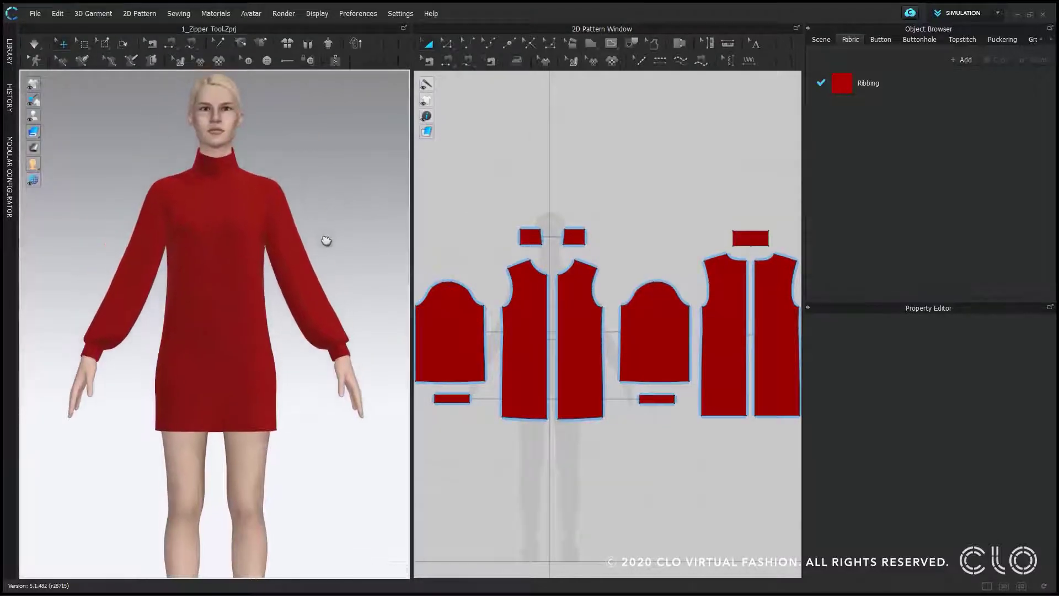
{"action": "left_click", "coordinate": [206, 277]}
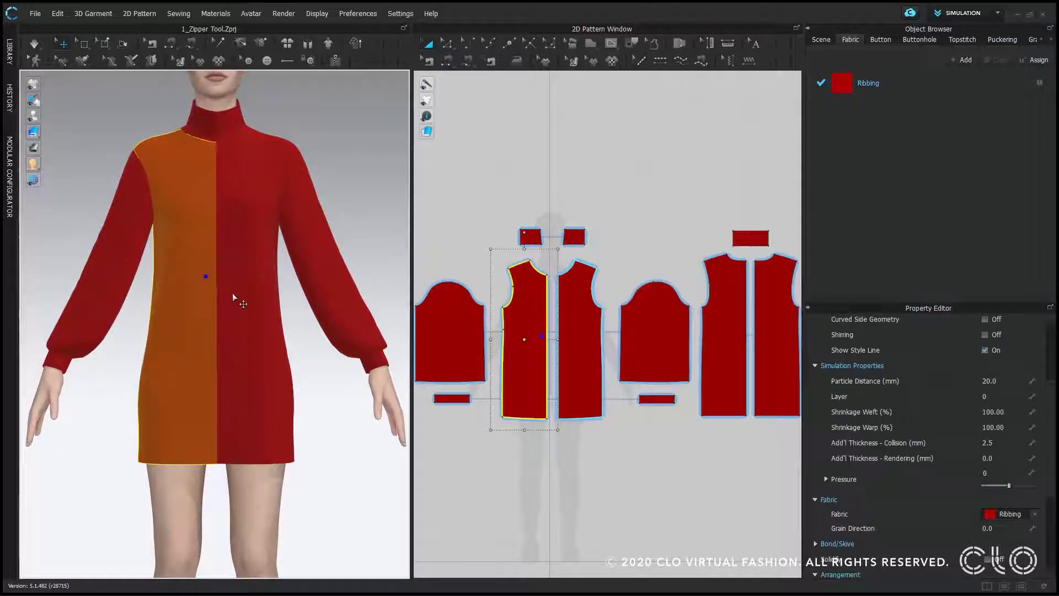
Delete the centre-front seam joining the two front panels and the seam joining the two front collar pieces.
{"action": "left_click", "coordinate": [429, 61]}
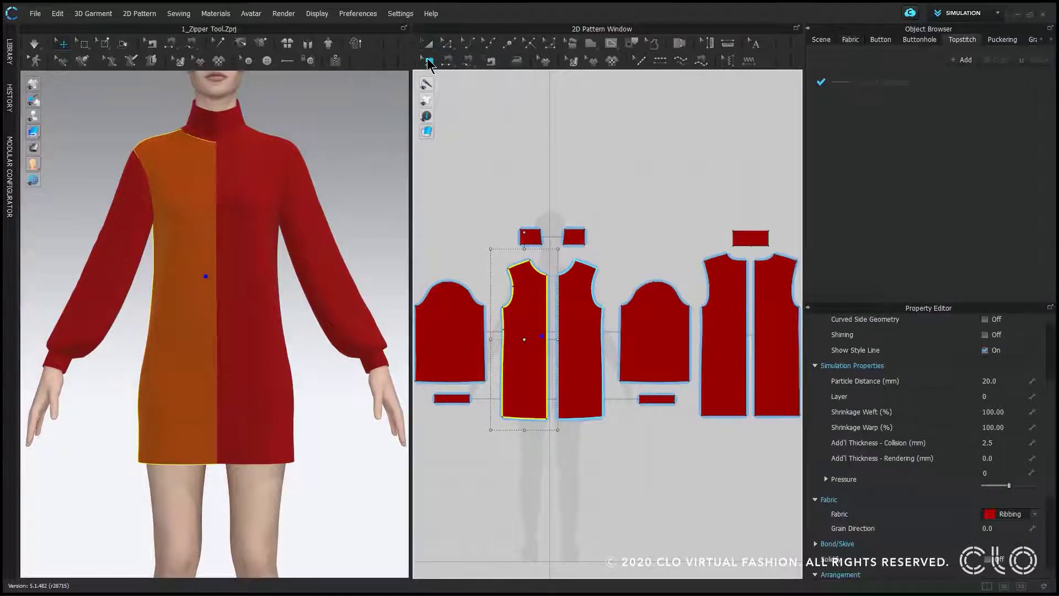
{"action": "scroll", "coordinate": [540, 327], "scroll_direction": "up", "scroll_amount": 5}
{"action": "left_click", "coordinate": [478, 309]}
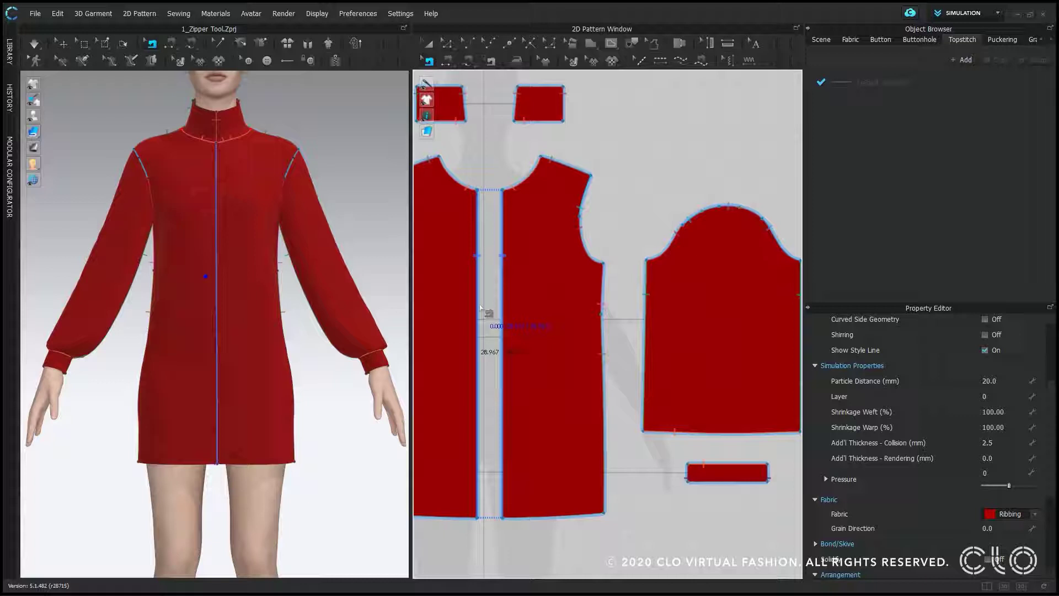
{"action": "left_click", "coordinate": [465, 96], "text": "shift"}
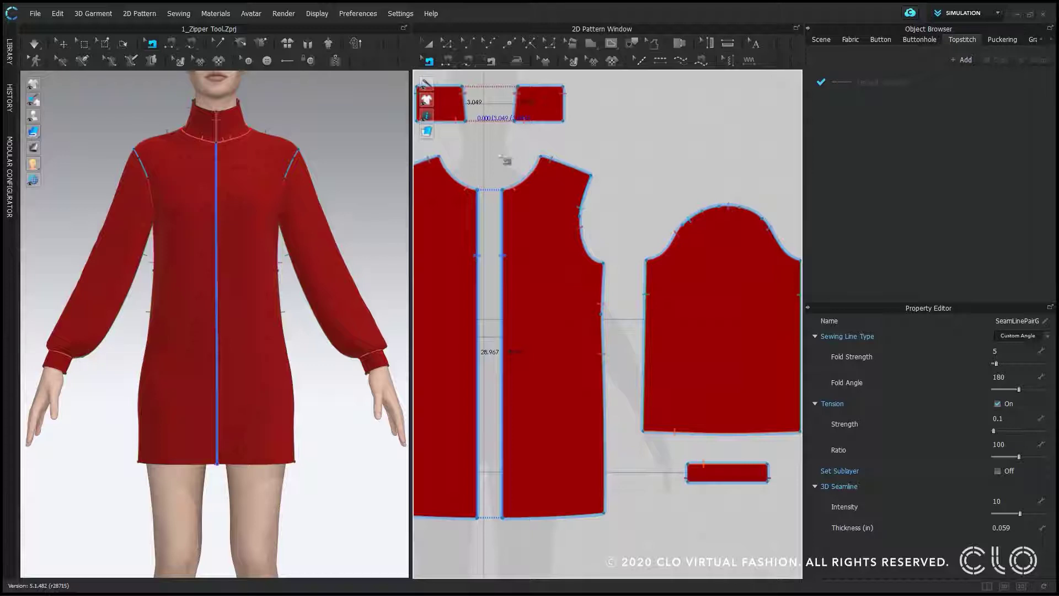
{"action": "key", "text": "Delete"}
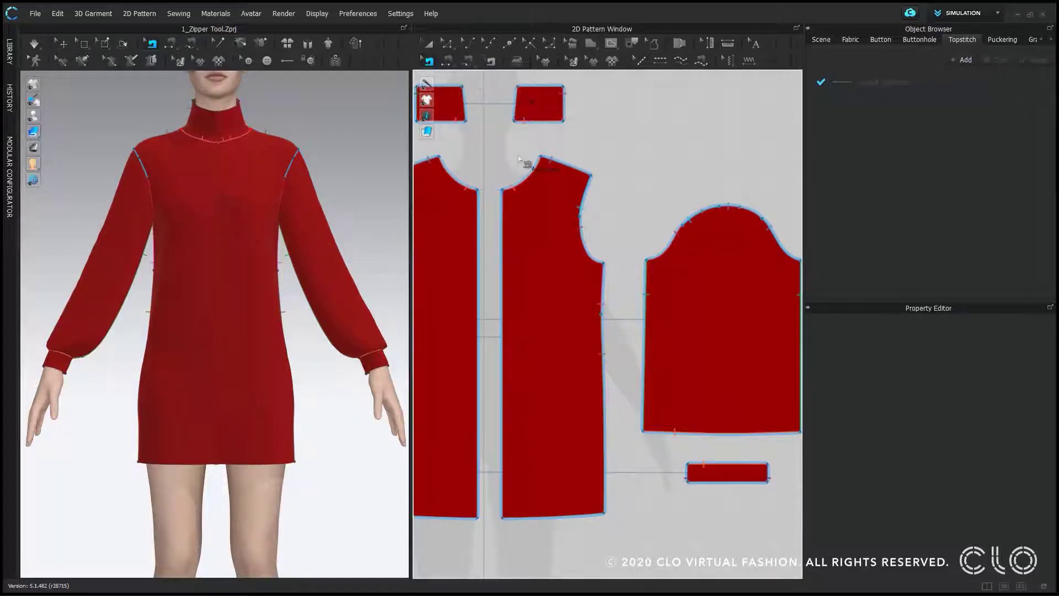
Simulate the dress so its unsewn centre front falls open, and stop the simulation.
{"action": "left_click", "coordinate": [33, 45]}
{"action": "left_click", "coordinate": [34, 46]}
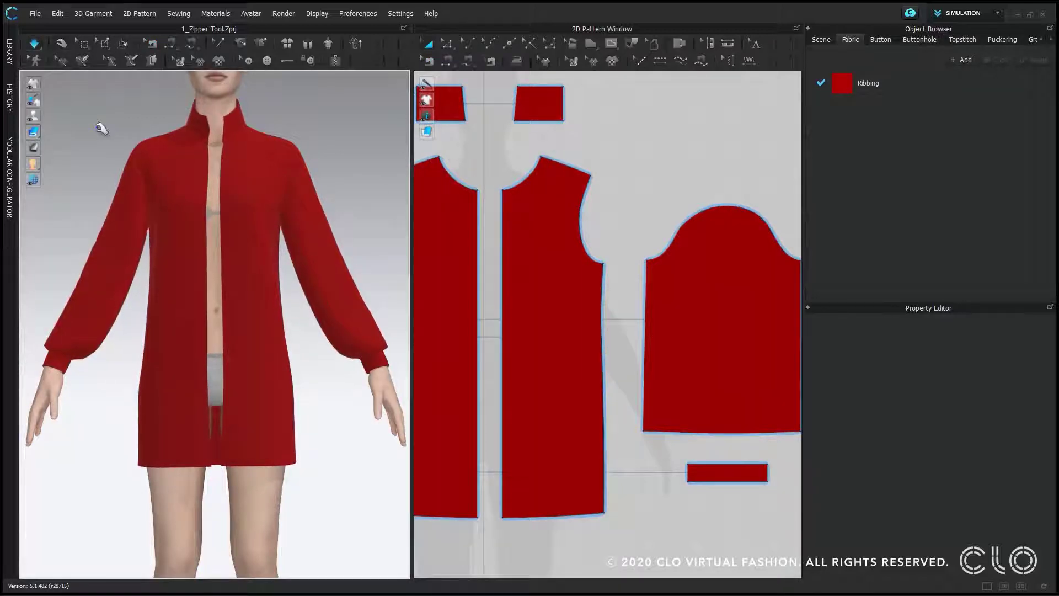
{"action": "left_click", "coordinate": [36, 47]}
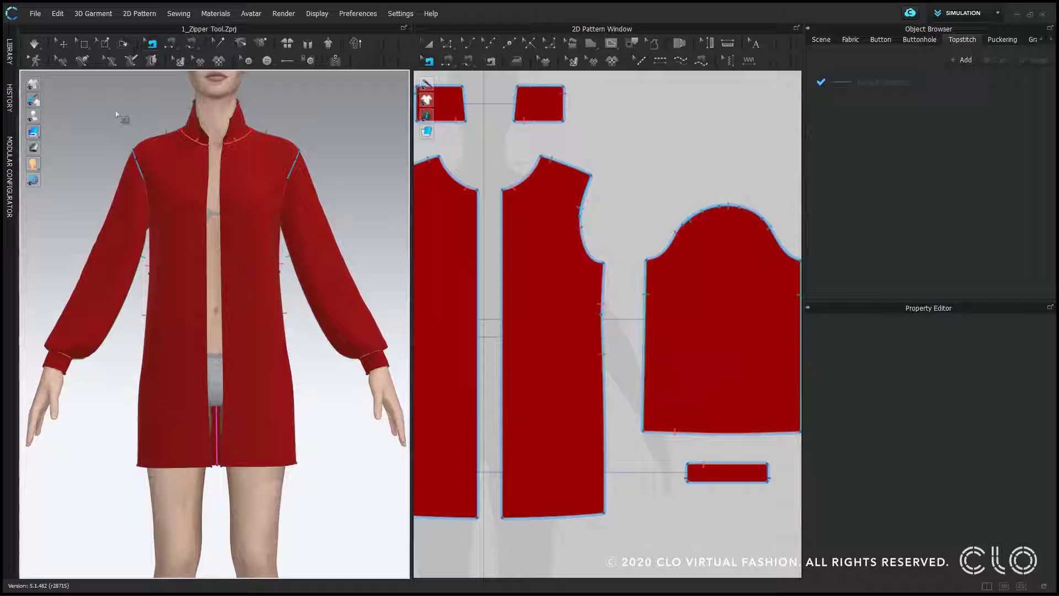
With the Zipper tool, draw the first zipper side from the collar's top edge to the hem along the avatar's right front edge.
{"action": "left_click", "coordinate": [336, 61]}
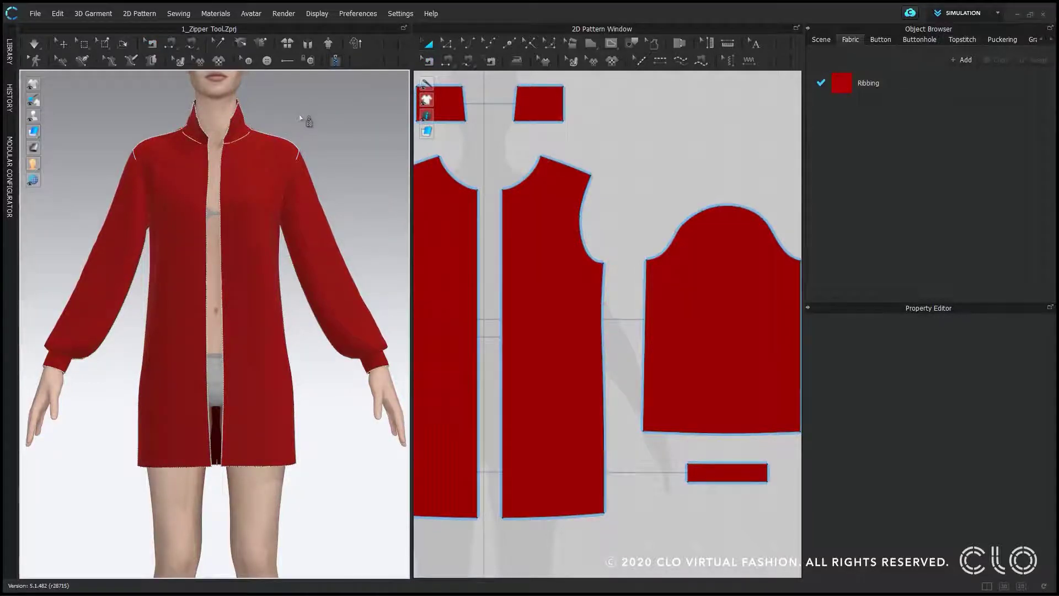
{"action": "right_click_drag", "start_coordinate": [303, 119], "coordinate": [349, 139]}
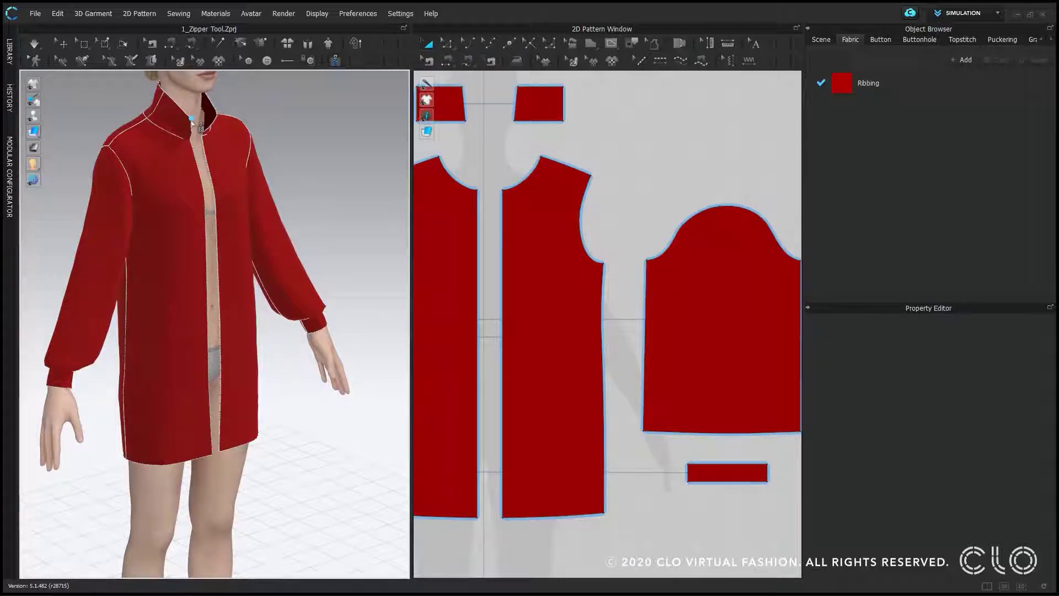
{"action": "left_click", "coordinate": [191, 119]}
{"action": "double_click", "coordinate": [213, 456]}
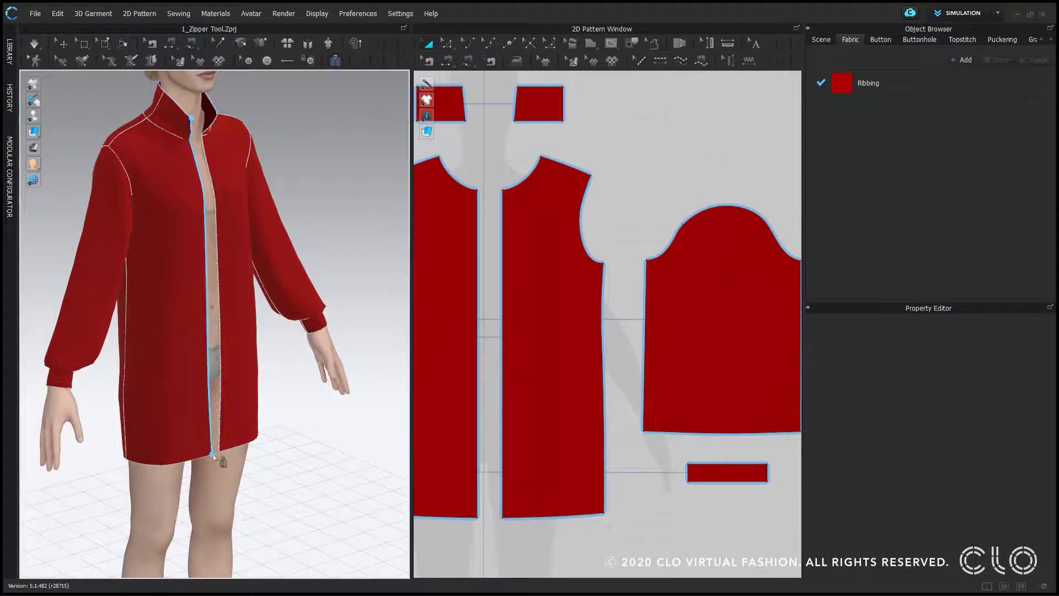
{"action": "double_click", "coordinate": [213, 455]}
Draw the matching second zipper side along the opposite front edge, from the collar's top edge down to the hem.
{"action": "right_click_drag", "start_coordinate": [293, 189], "coordinate": [225, 143]}
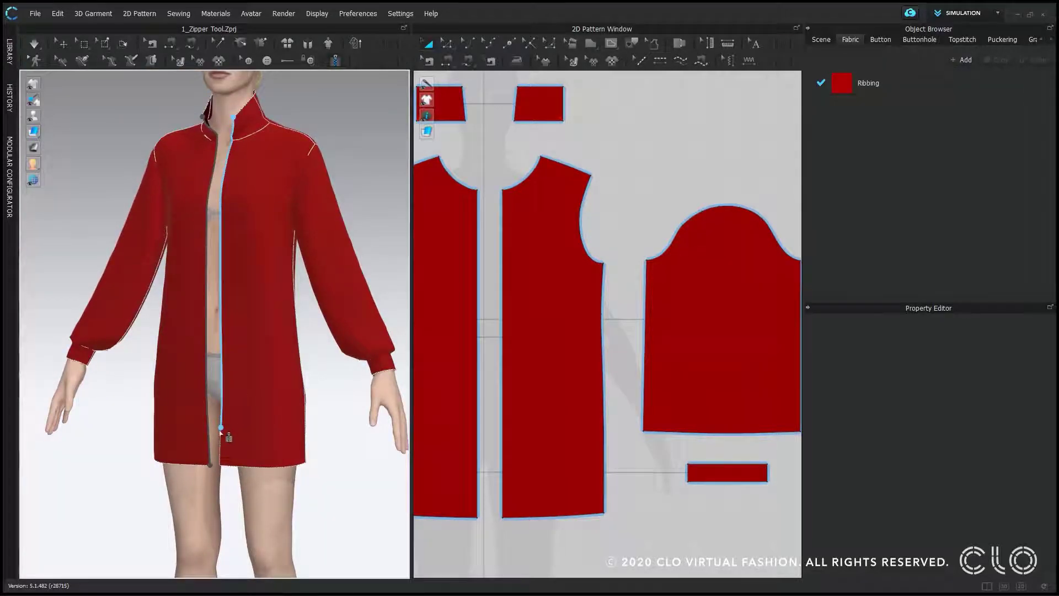
{"action": "scroll", "coordinate": [238, 431], "scroll_direction": "up", "scroll_amount": 5}
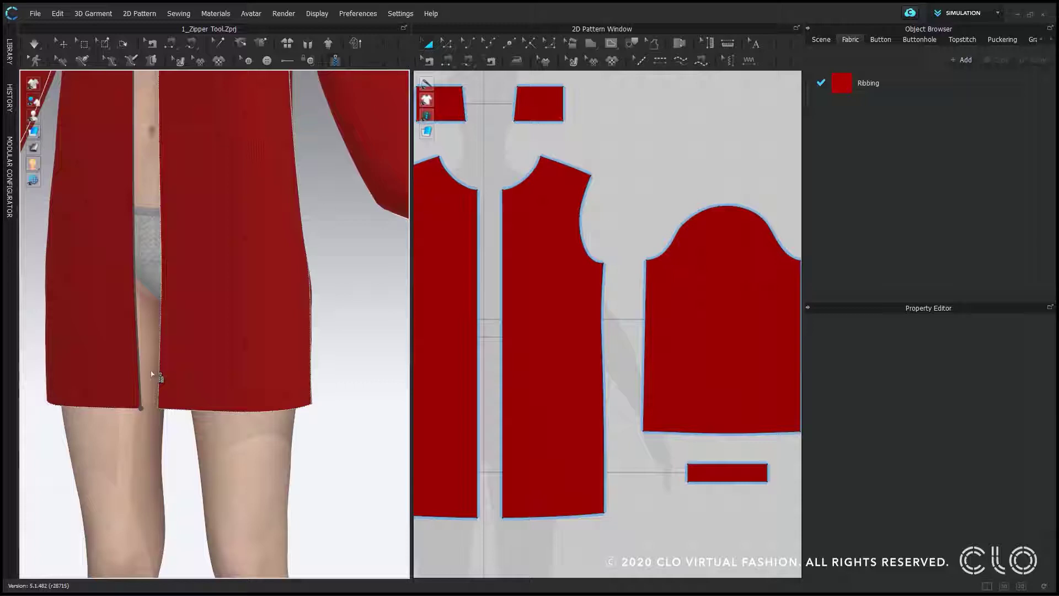
{"action": "double_click", "coordinate": [161, 408]}
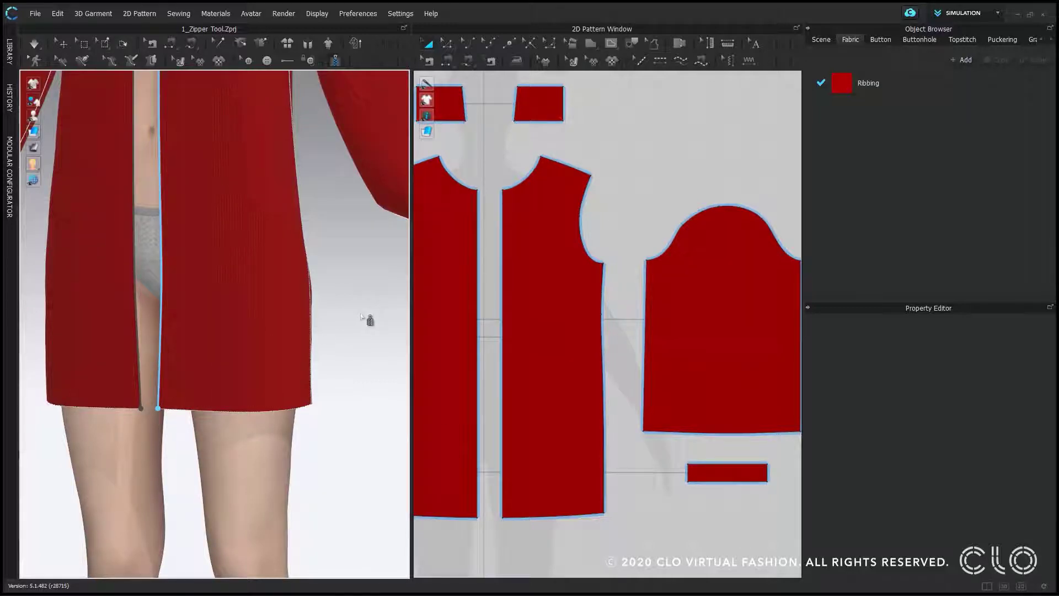
Simulate the dress to close the front with the zipper, inspect the zipper at the collar, and stop the simulation.
{"action": "scroll", "coordinate": [354, 278], "scroll_direction": "down", "scroll_amount": 2}
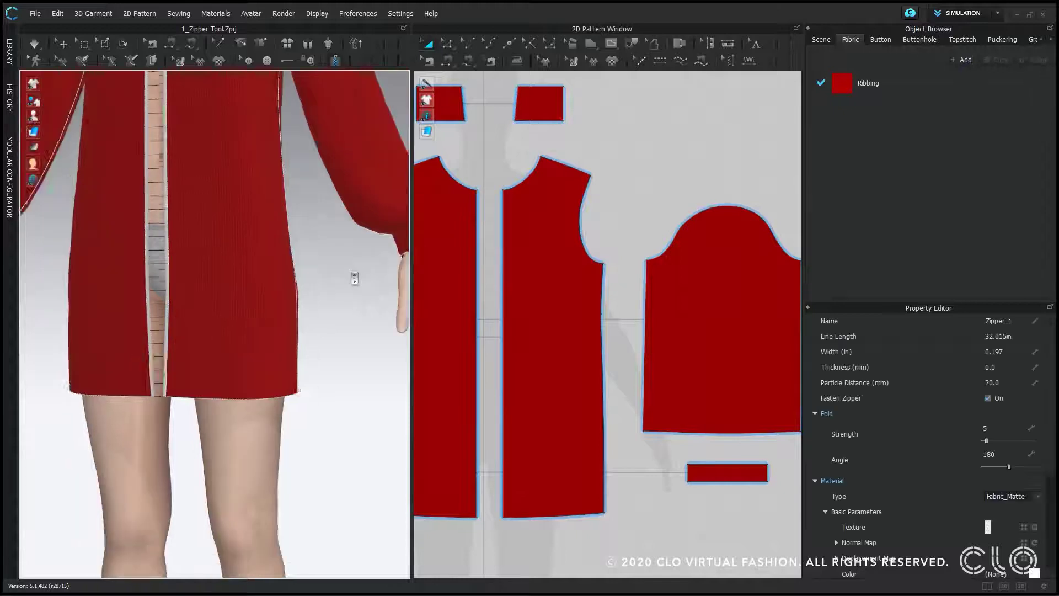
{"action": "scroll", "coordinate": [355, 278], "scroll_direction": "down", "scroll_amount": 4}
{"action": "middle_click_drag", "start_coordinate": [343, 230], "coordinate": [357, 335]}
{"action": "left_click", "coordinate": [38, 46]}
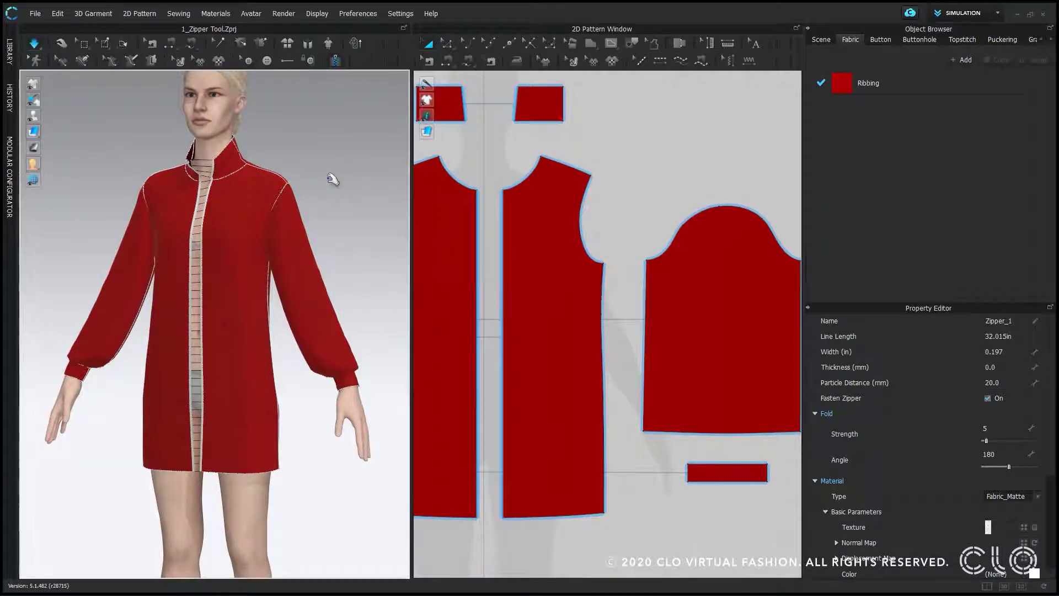
{"action": "left_click", "coordinate": [298, 188]}
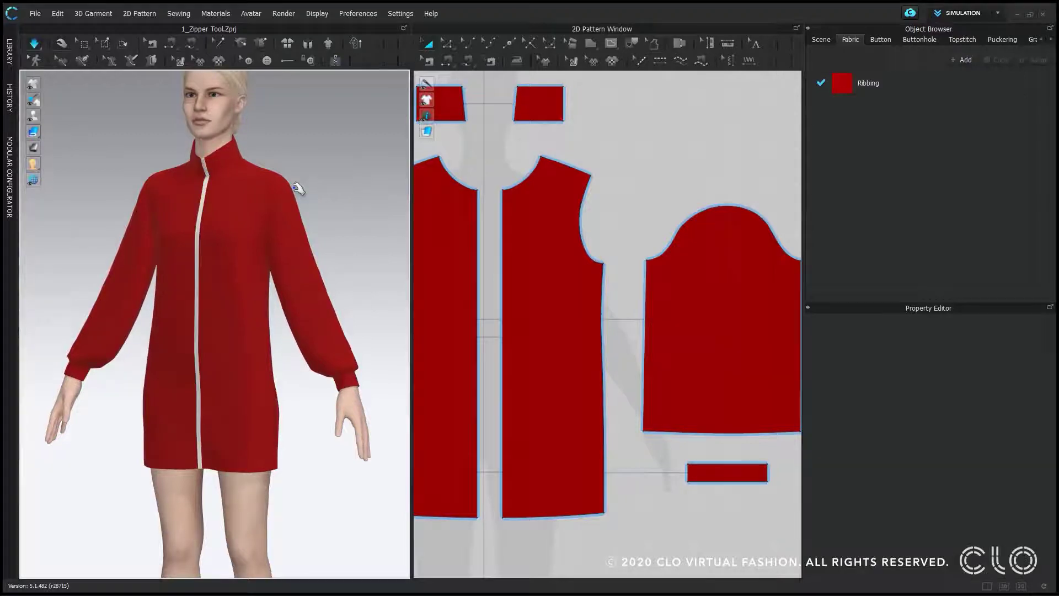
{"action": "scroll", "coordinate": [319, 196], "scroll_direction": "up", "scroll_amount": 5}
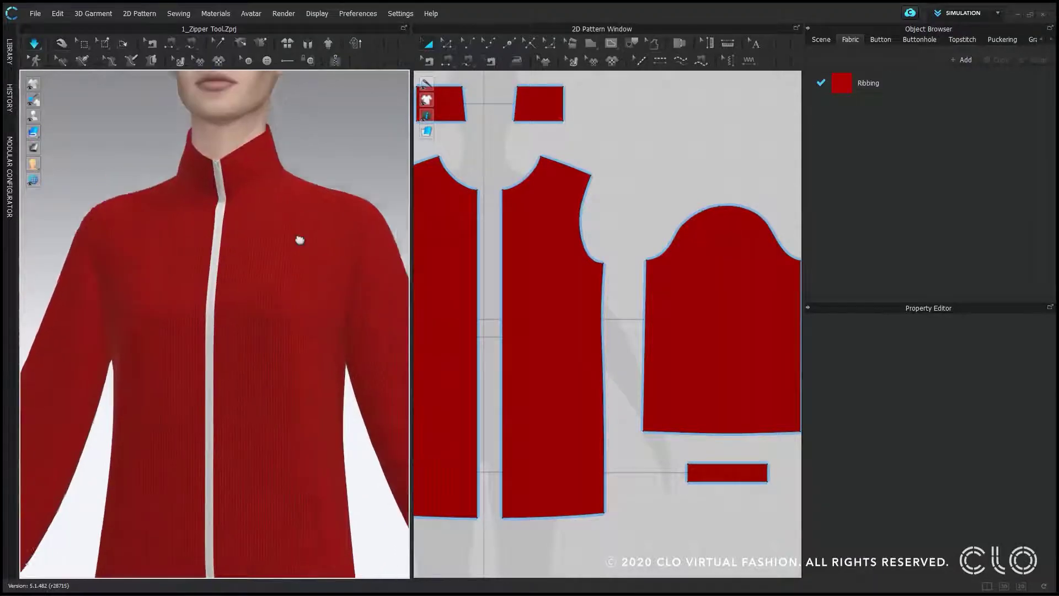
{"action": "scroll", "coordinate": [300, 240], "scroll_direction": "up", "scroll_amount": 8}
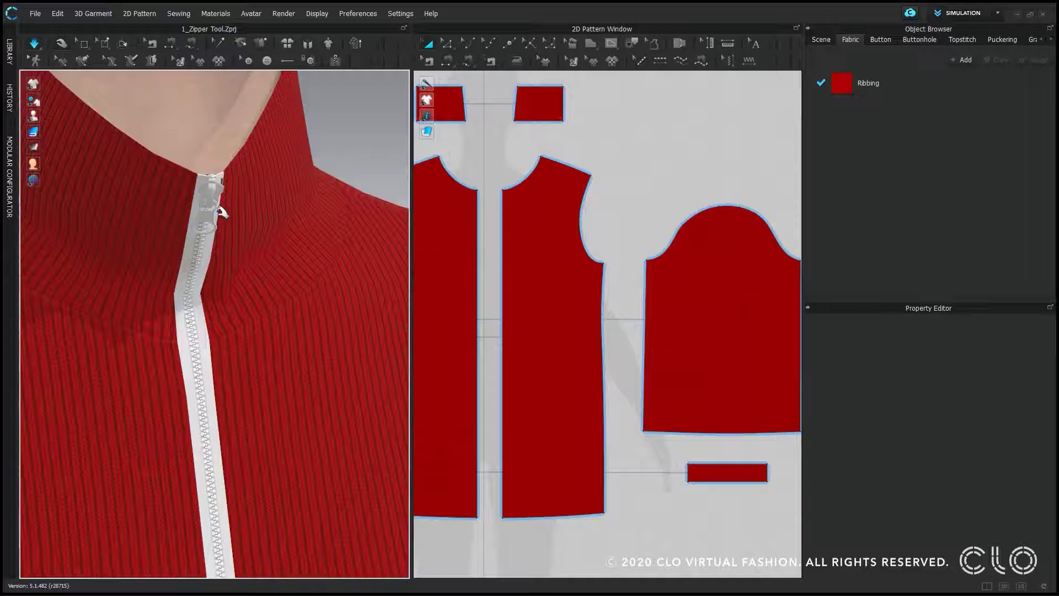
{"action": "left_click", "coordinate": [34, 44]}
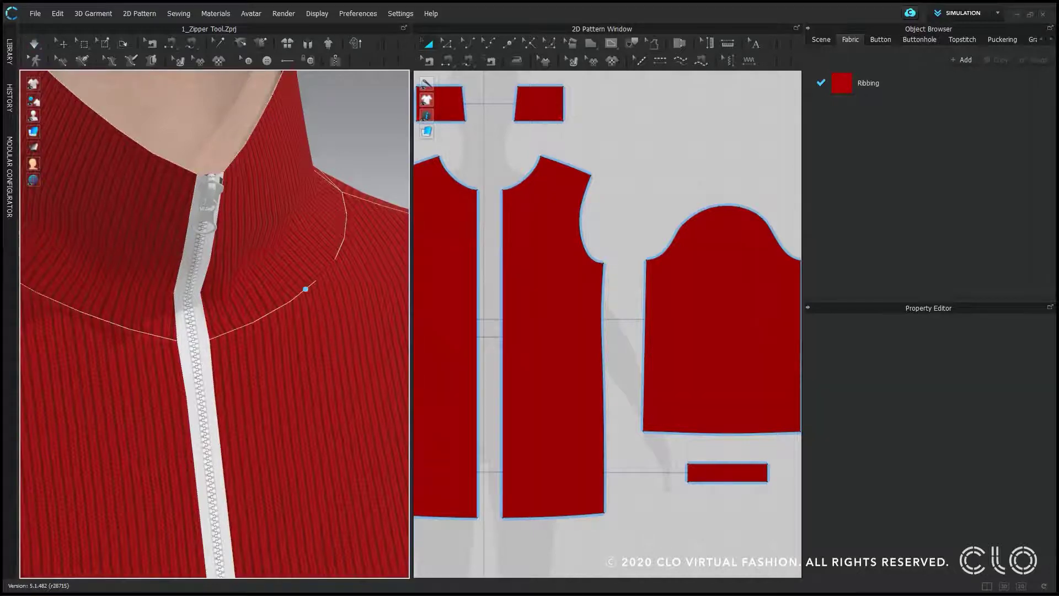
Move the zipper slider from the collar down to the upper chest and simulate briefly to open the neckline.
{"action": "scroll", "coordinate": [305, 289], "scroll_direction": "down", "scroll_amount": 5}
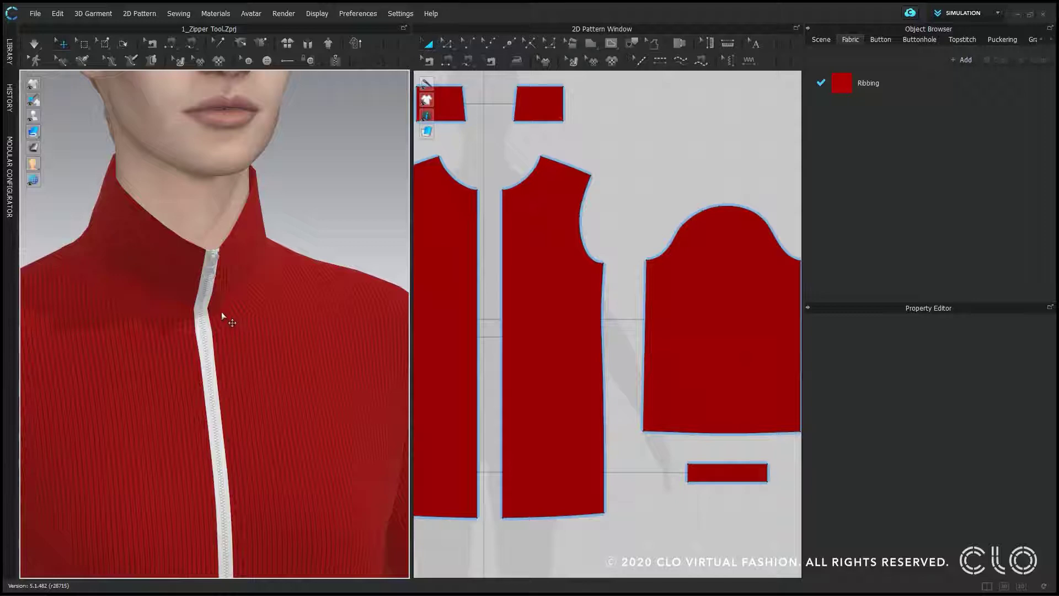
{"action": "left_click", "coordinate": [209, 286]}
{"action": "left_click_drag", "start_coordinate": [219, 297], "coordinate": [224, 428]}
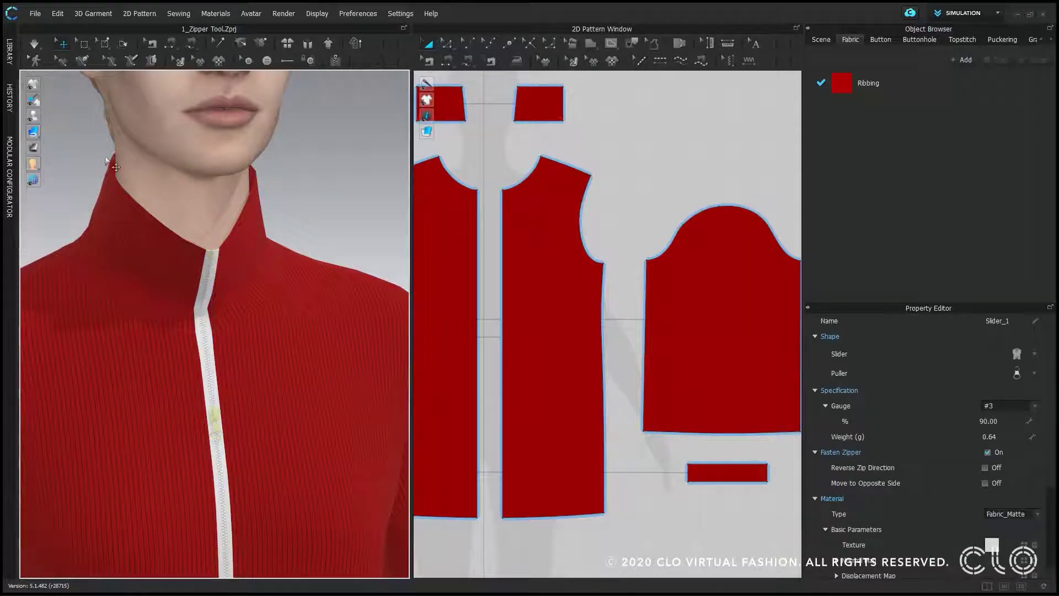
{"action": "left_click", "coordinate": [33, 43]}
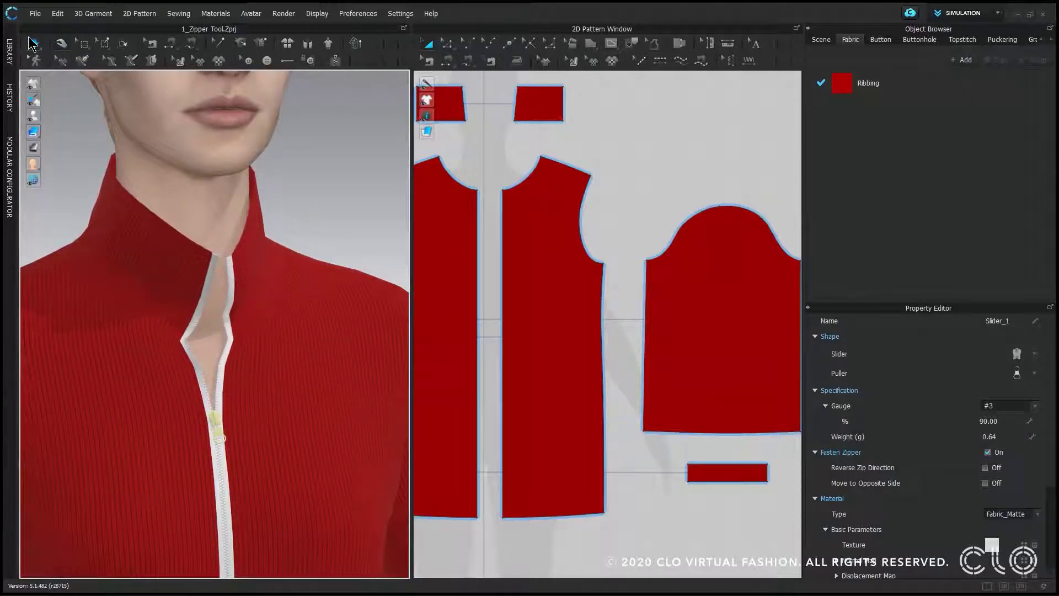
{"action": "left_click", "coordinate": [29, 39]}
Change the slider to the third shape in the first row and the puller to the elongated open loop ending the second row.
{"action": "middle_click_drag", "start_coordinate": [339, 405], "coordinate": [302, 293]}
{"action": "scroll", "coordinate": [302, 293], "scroll_direction": "up", "scroll_amount": 2}
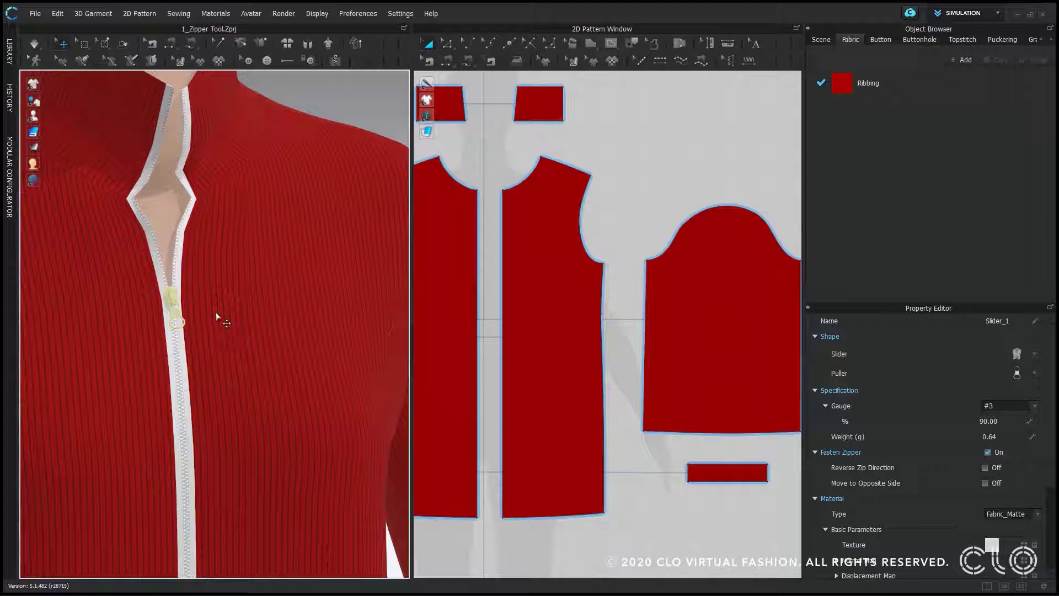
{"action": "left_click", "coordinate": [176, 300]}
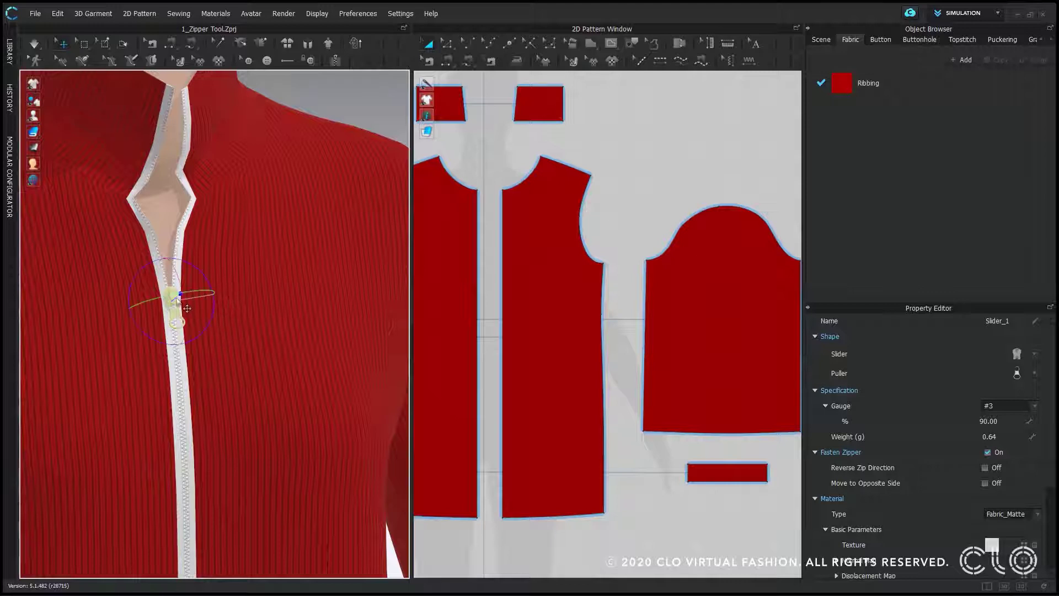
{"action": "left_click", "coordinate": [1035, 356]}
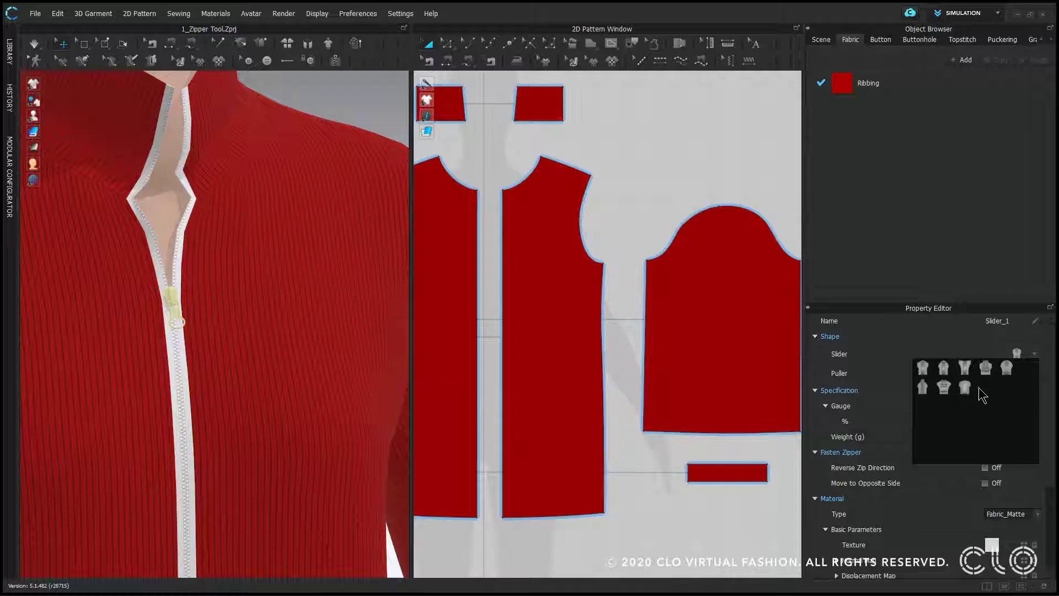
{"action": "left_click", "coordinate": [965, 367]}
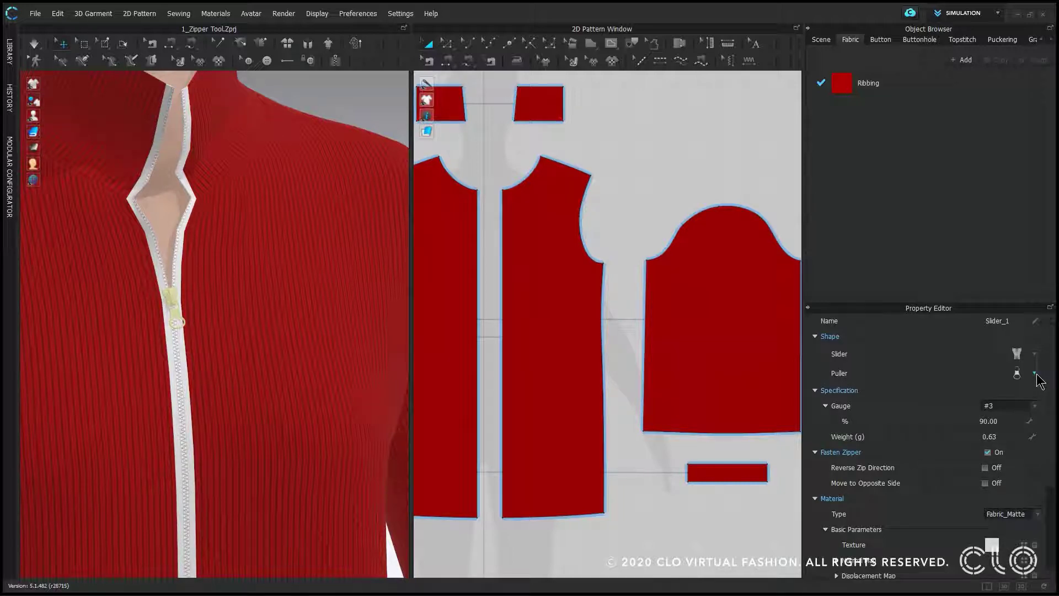
{"action": "left_click", "coordinate": [1036, 374]}
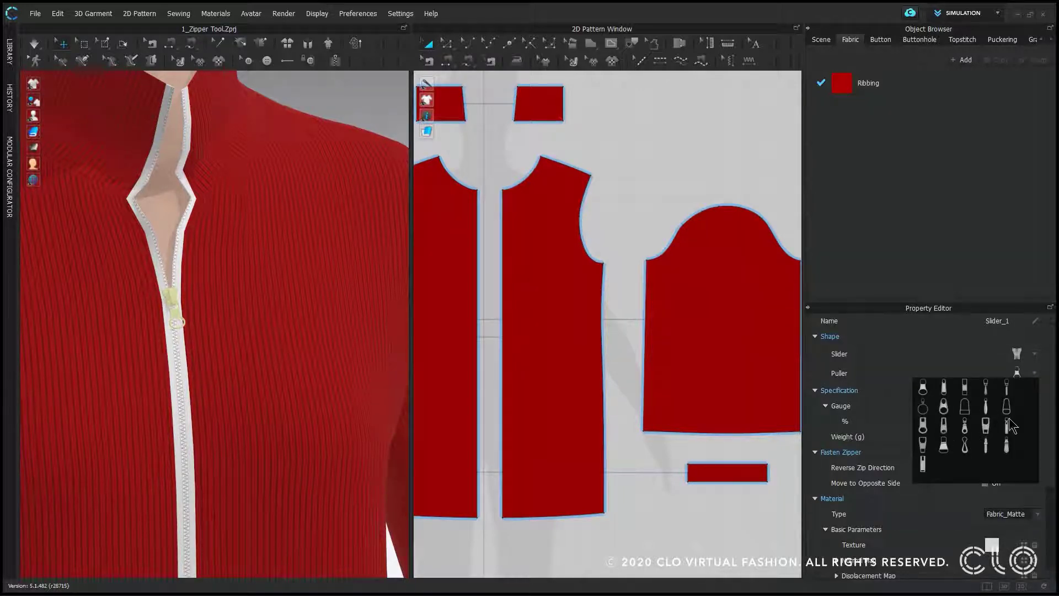
{"action": "left_click", "coordinate": [1007, 407]}
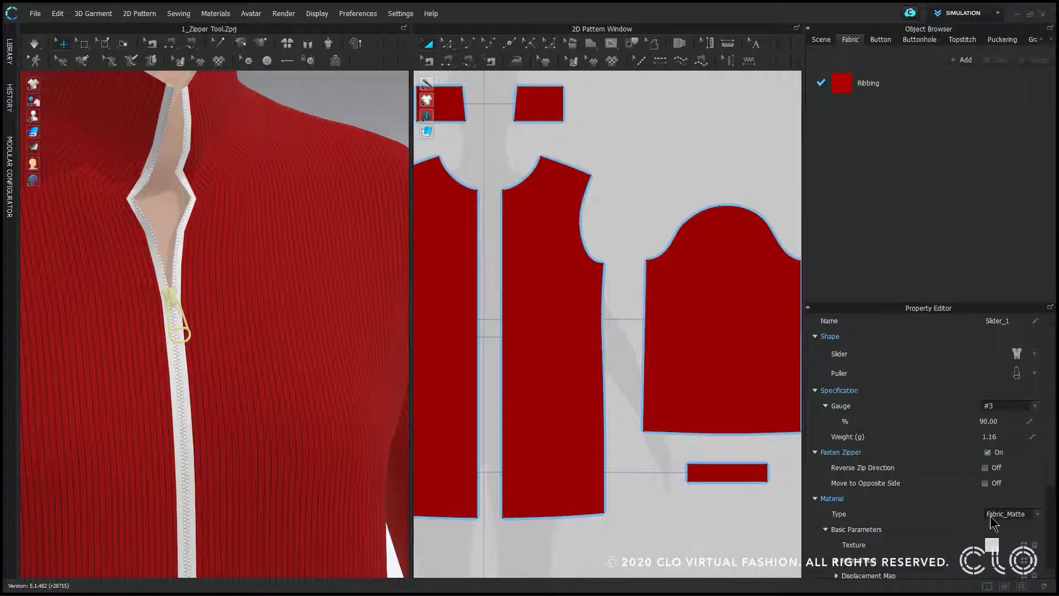
Set the zipper slider's gauge to #7 and its material type to Metal, and deselect it to check the finish.
{"action": "left_click", "coordinate": [1005, 408]}
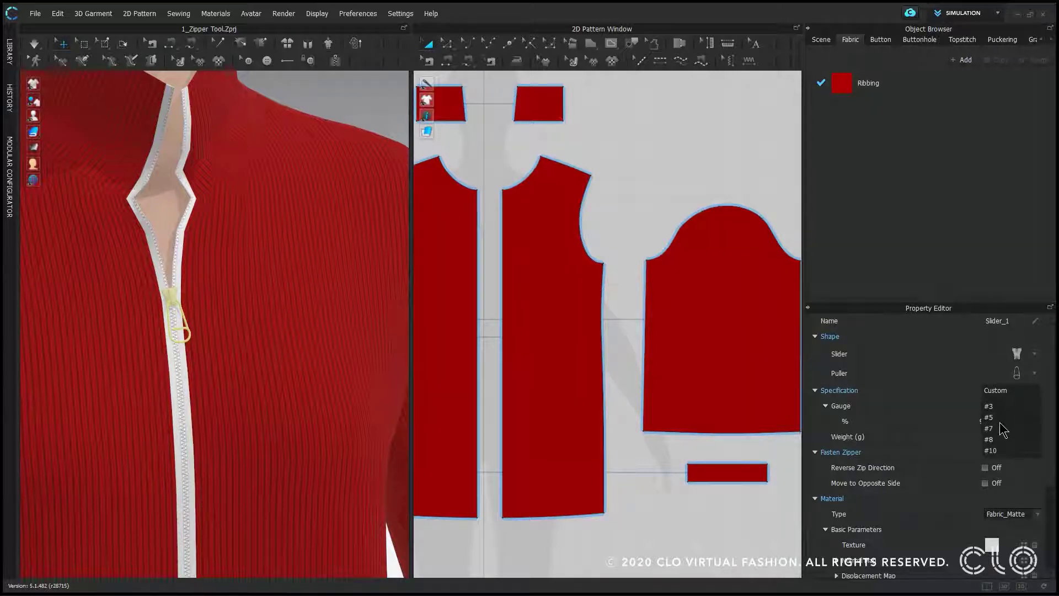
{"action": "left_click", "coordinate": [993, 429]}
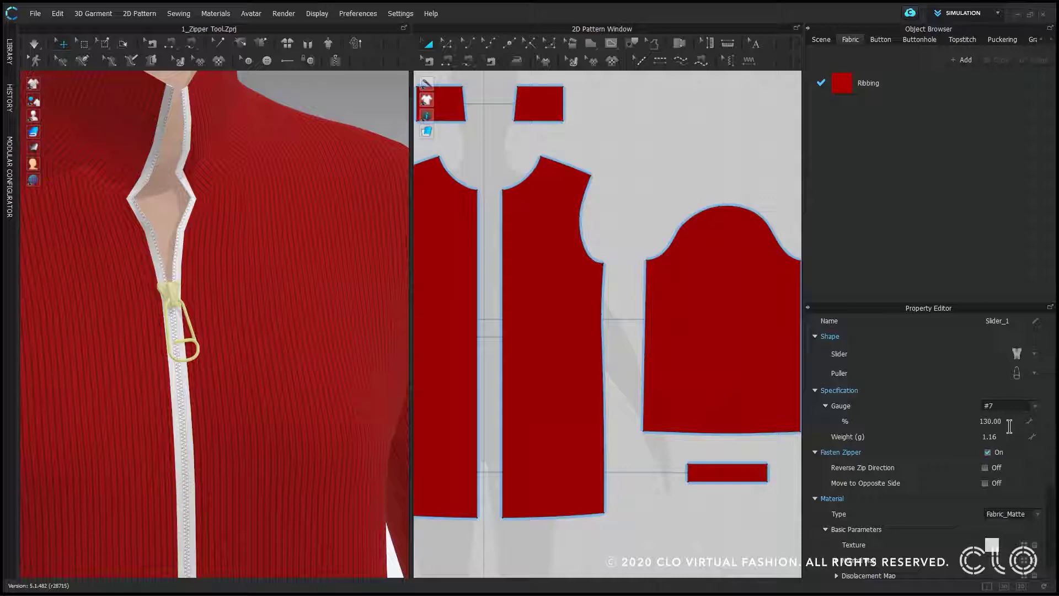
{"action": "left_click", "coordinate": [1015, 514]}
{"action": "left_click", "coordinate": [997, 579]}
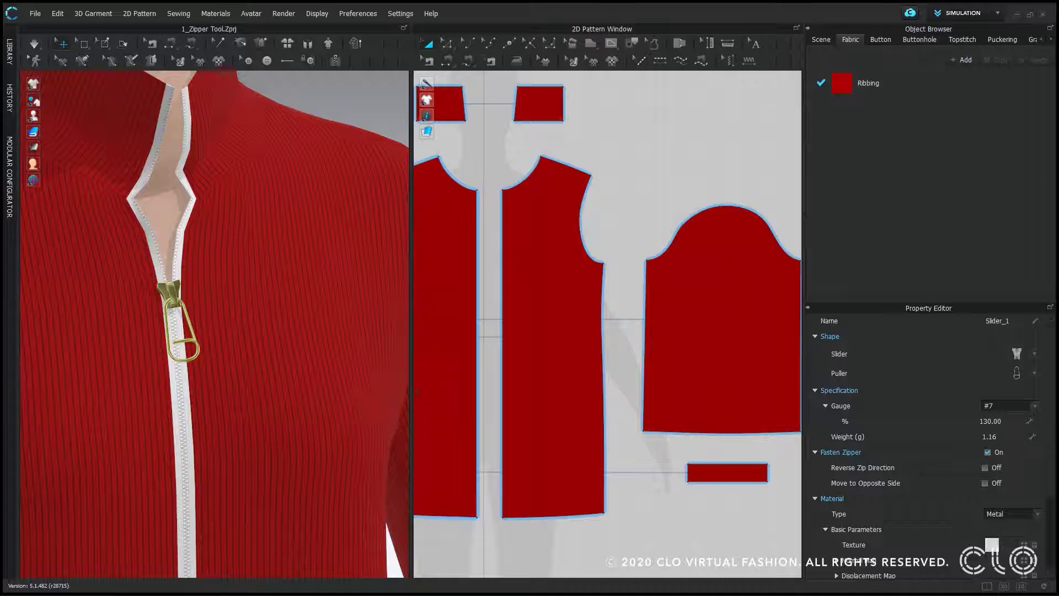
{"action": "right_click_drag", "start_coordinate": [279, 380], "coordinate": [243, 357]}
{"action": "left_click", "coordinate": [372, 266]}
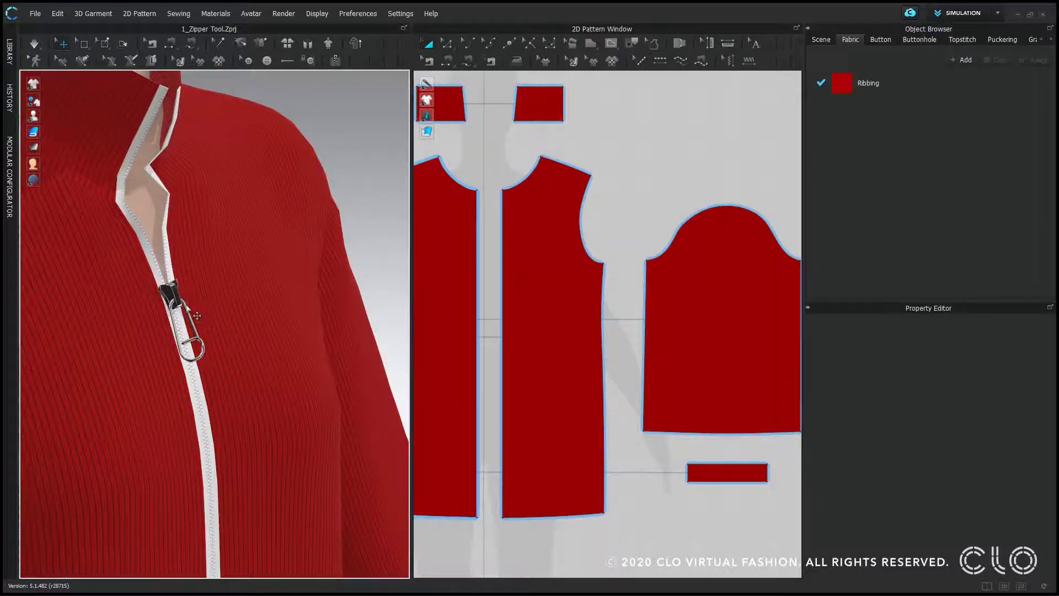
Set the zipper slider's material type to Plastic and deselect it.
{"action": "left_click", "coordinate": [175, 300]}
{"action": "left_click", "coordinate": [998, 516]}
{"action": "left_click", "coordinate": [998, 524]}
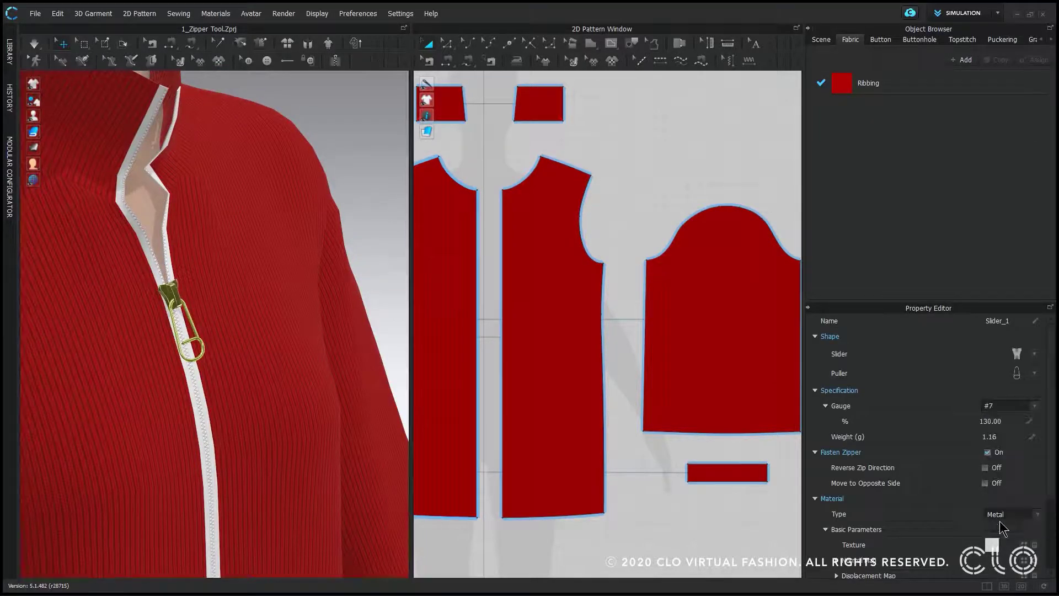
{"action": "left_click", "coordinate": [382, 218]}
Select the zipper tape and apply the Plastic.png image as its texture.
{"action": "right_click_drag", "start_coordinate": [305, 258], "coordinate": [192, 404]}
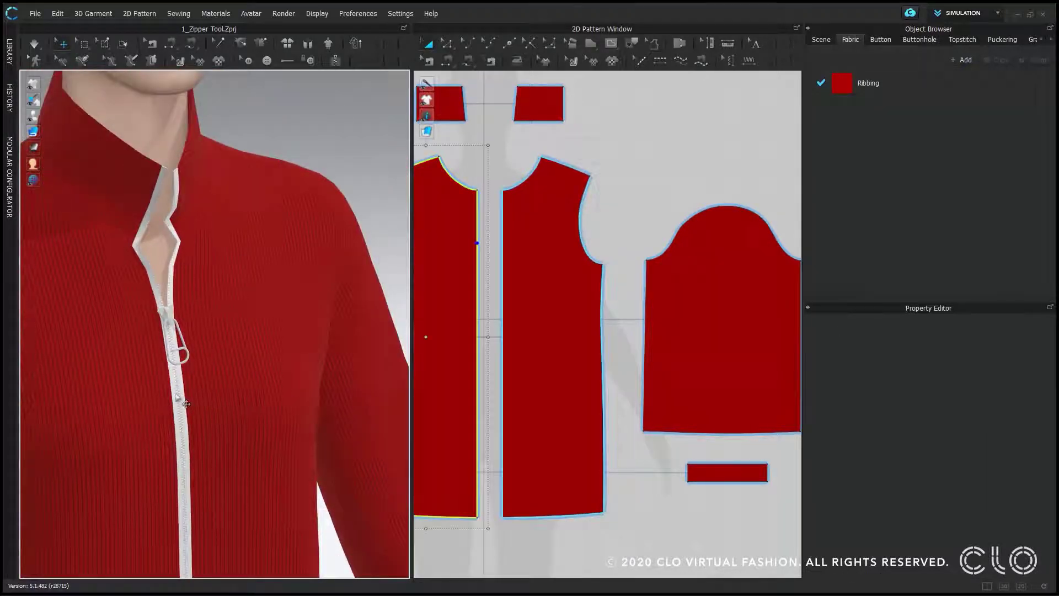
{"action": "left_click", "coordinate": [173, 401]}
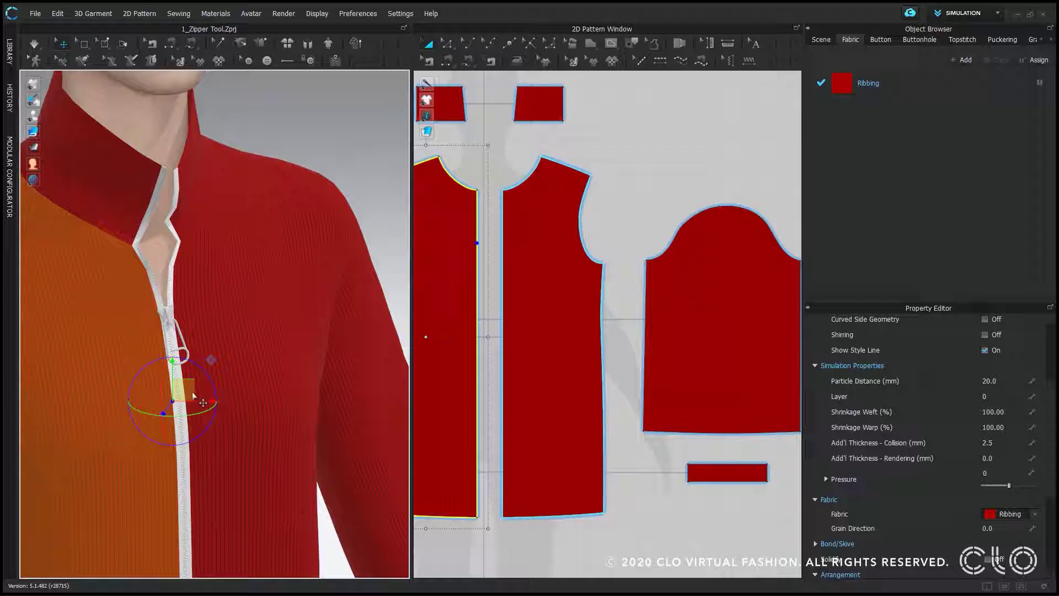
{"action": "left_click", "coordinate": [183, 454]}
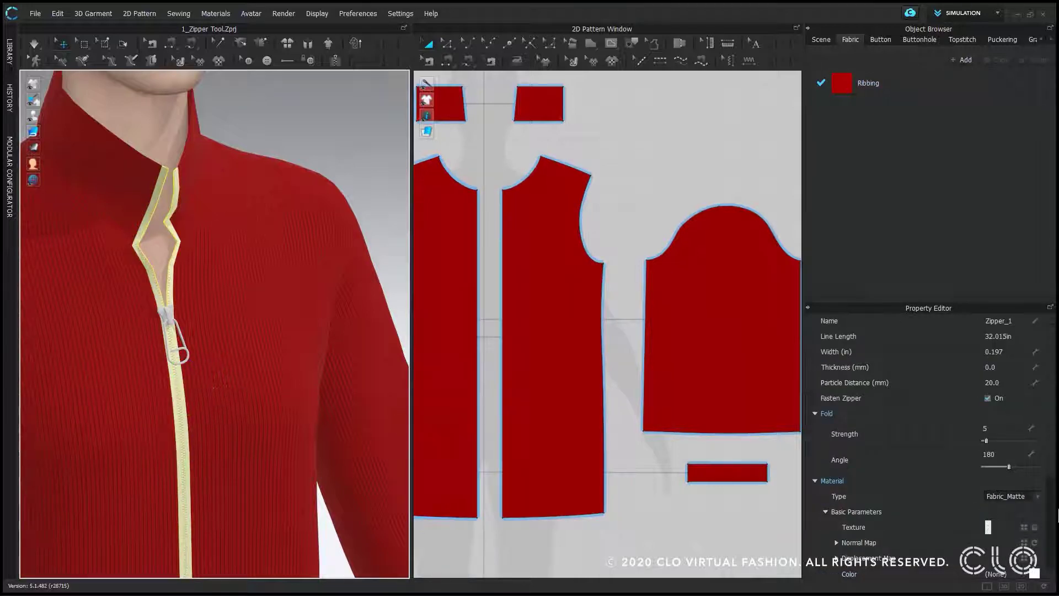
{"action": "scroll", "coordinate": [1051, 446], "scroll_direction": "down", "scroll_amount": 5}
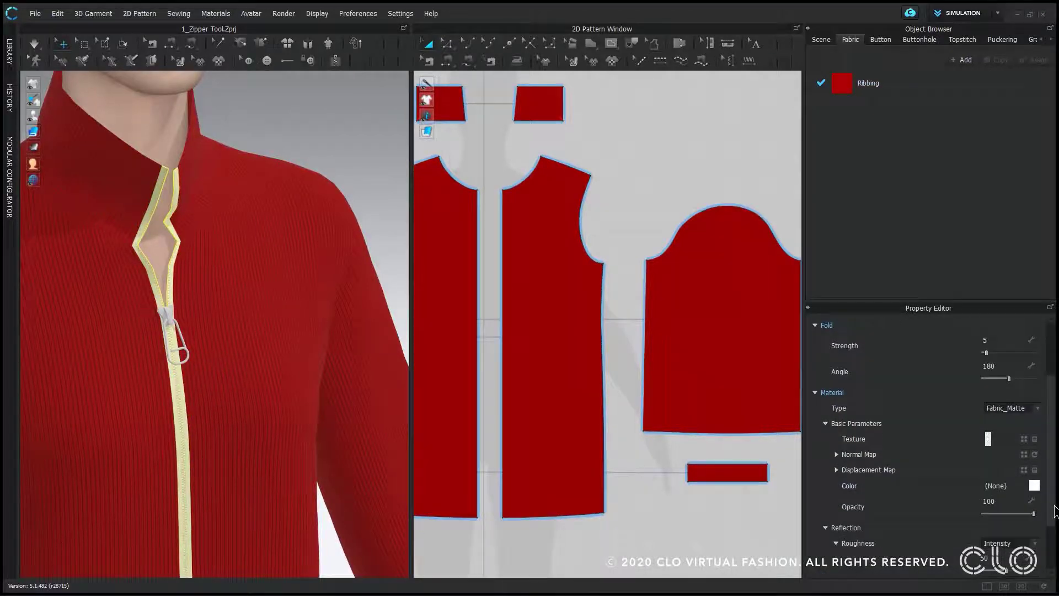
{"action": "left_click", "coordinate": [989, 396]}
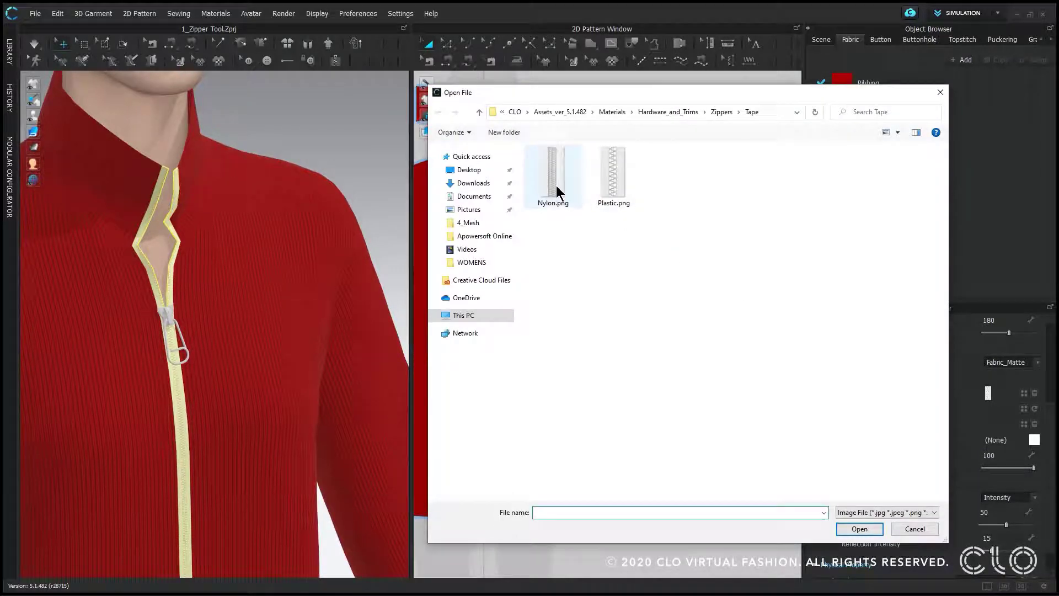
{"action": "double_click", "coordinate": [617, 182]}
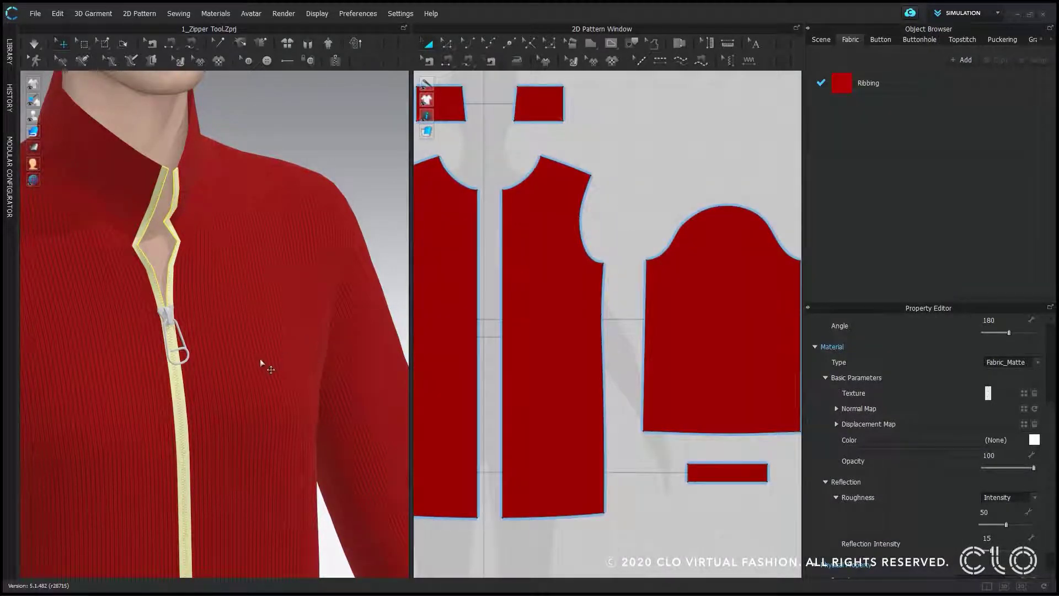
Sample the dress's red fabric and set it as the zipper tape color, A41616.
{"action": "left_click", "coordinate": [1035, 439]}
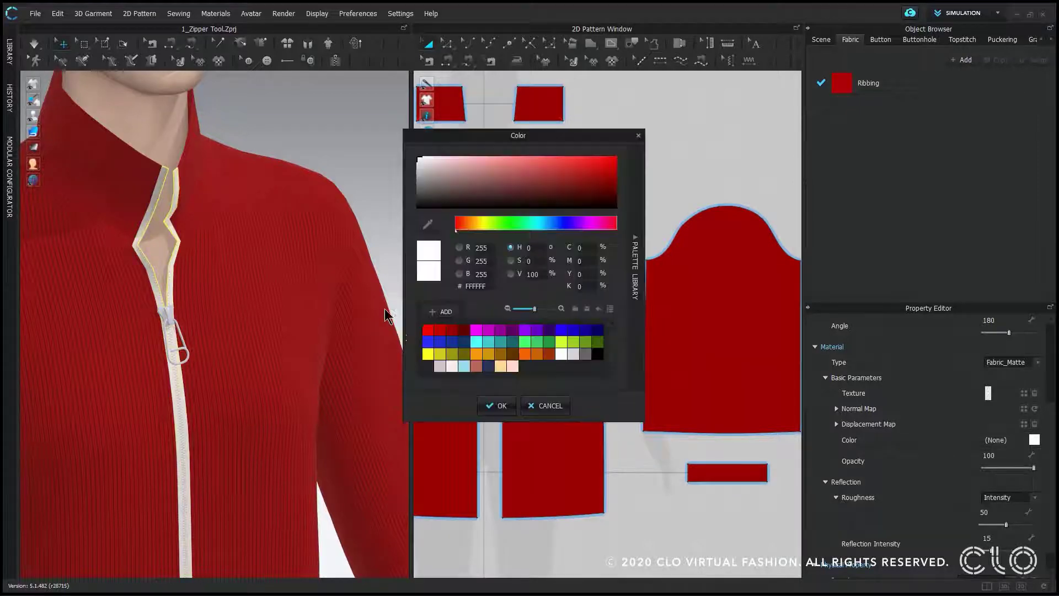
{"action": "left_click", "coordinate": [428, 223]}
{"action": "left_click", "coordinate": [265, 298]}
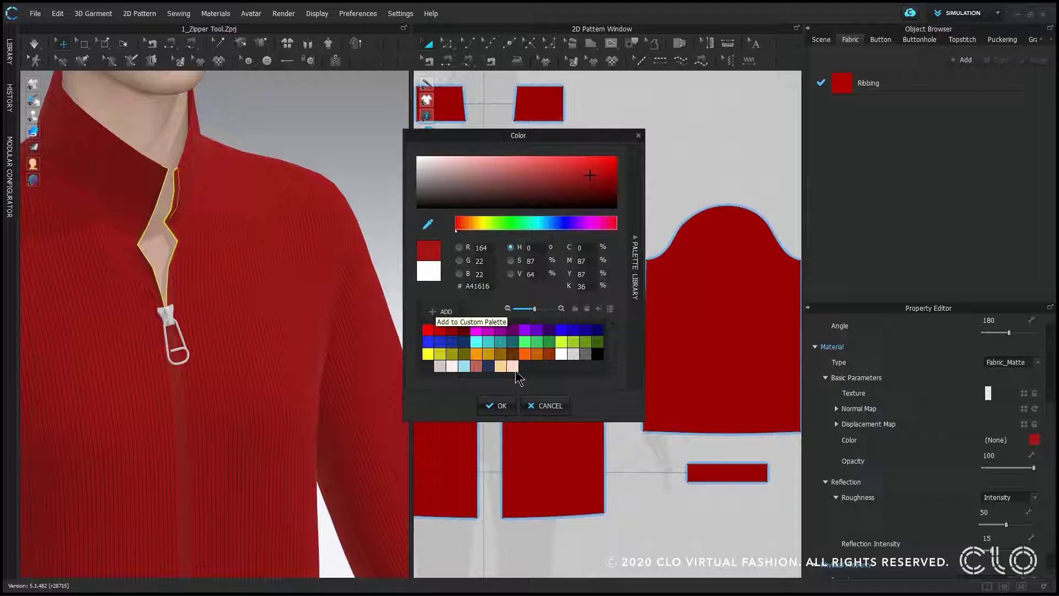
{"action": "left_click", "coordinate": [498, 407]}
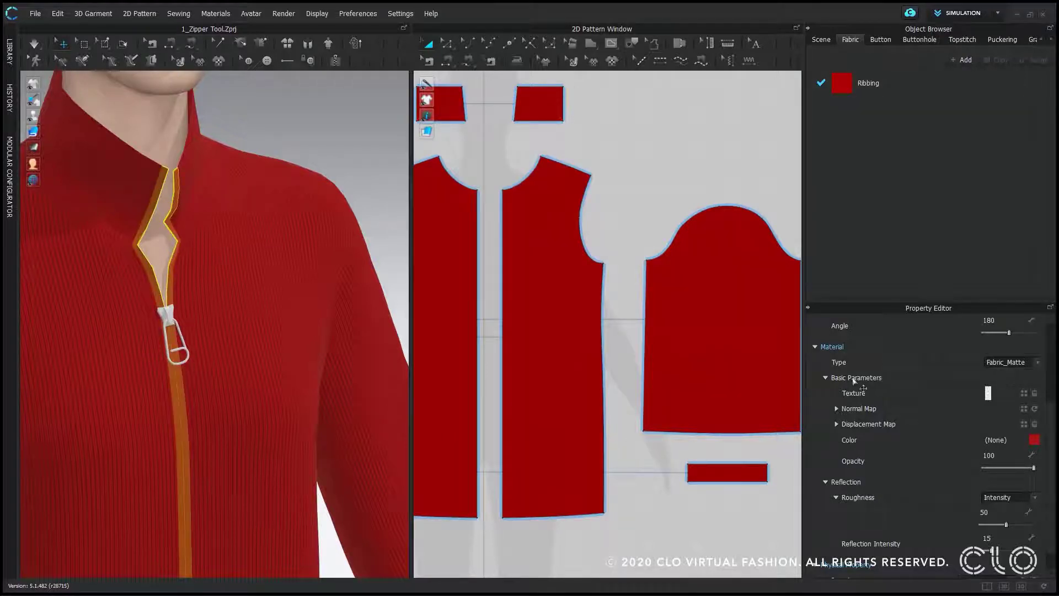
Try Golden Haze and Cyan 3 on the zipper slider, set its color to orange, and check it on the whole dress.
{"action": "scroll", "coordinate": [1019, 538], "scroll_direction": "down", "scroll_amount": 4}
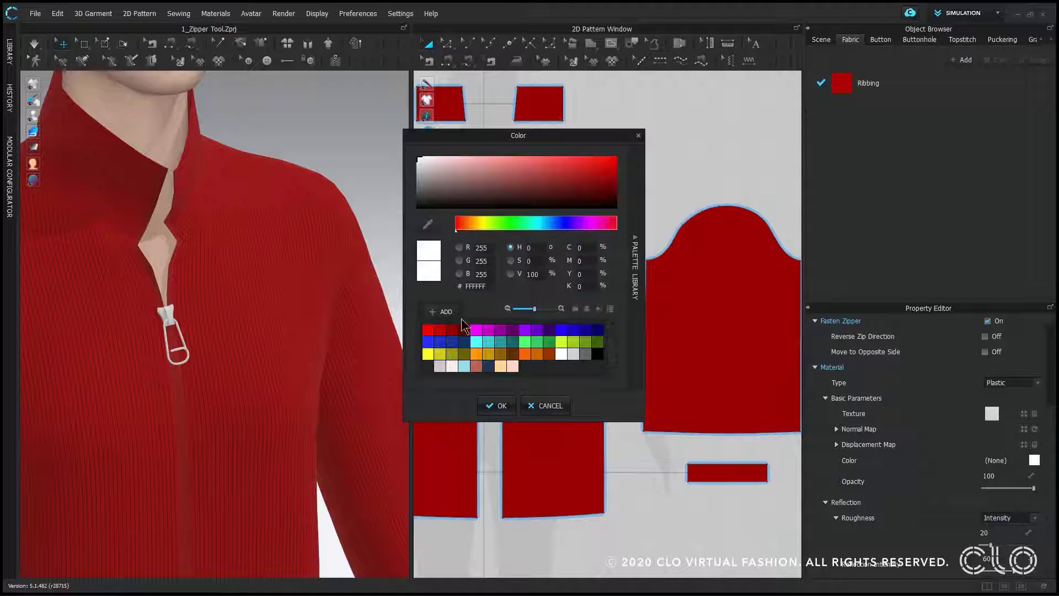
{"action": "left_click", "coordinate": [500, 366]}
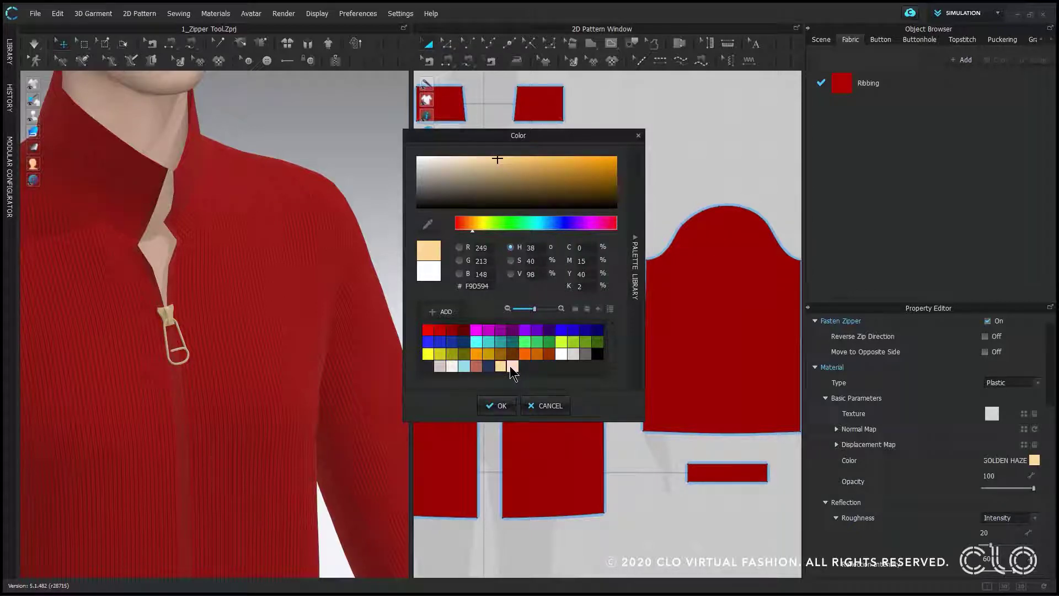
{"action": "left_click", "coordinate": [504, 345]}
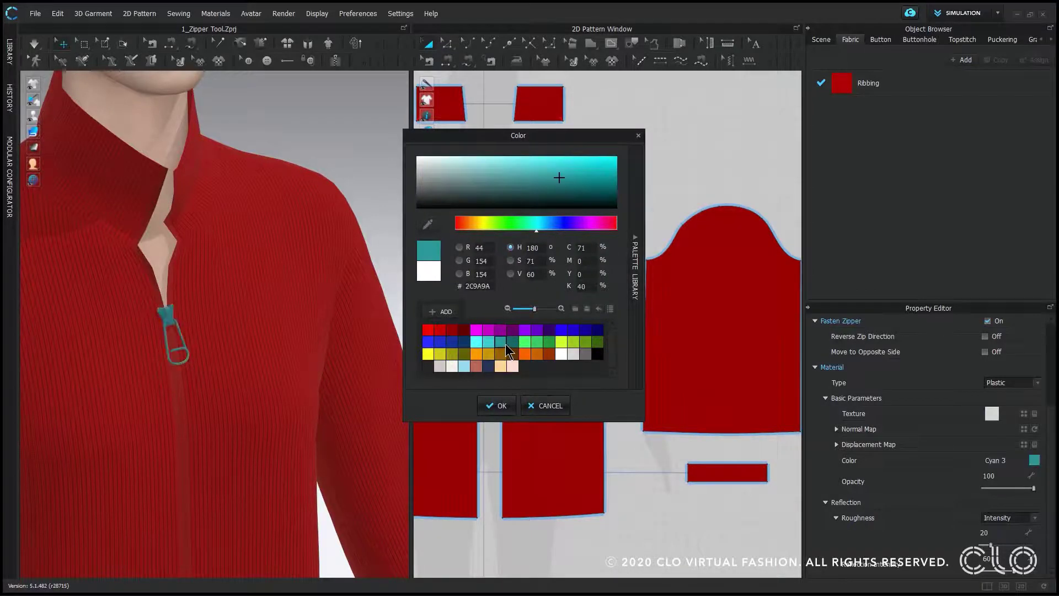
{"action": "left_click", "coordinate": [477, 354]}
{"action": "left_click", "coordinate": [497, 405]}
{"action": "left_click", "coordinate": [348, 168]}
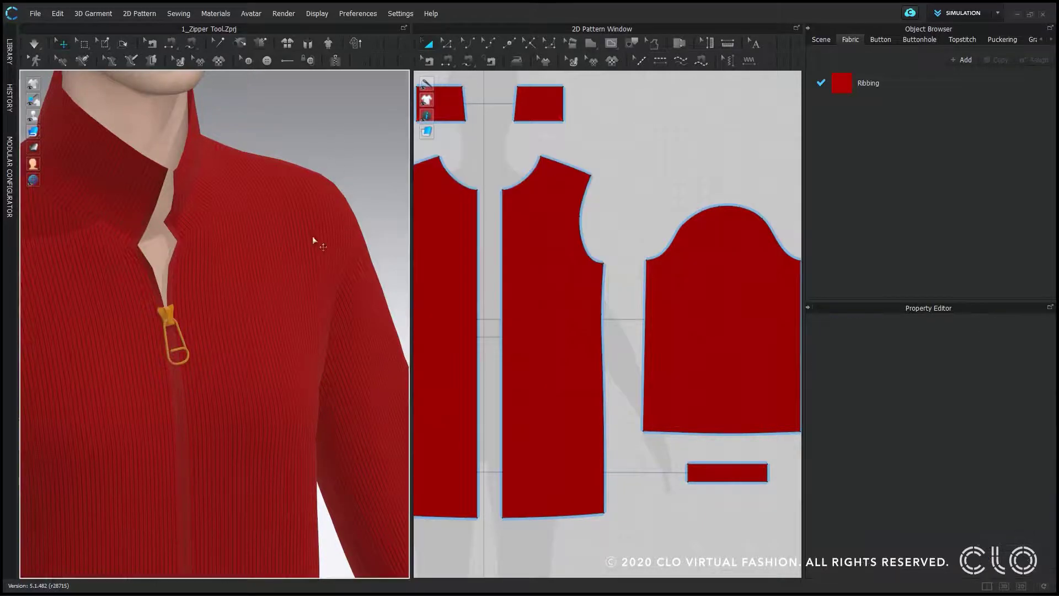
{"action": "scroll", "coordinate": [342, 264], "scroll_direction": "down", "scroll_amount": 3}
{"action": "right_click_drag", "start_coordinate": [362, 276], "coordinate": [309, 271]}
{"action": "scroll", "coordinate": [282, 266], "scroll_direction": "down", "scroll_amount": 3}
{"action": "middle_click_drag", "start_coordinate": [269, 264], "coordinate": [180, 188]}
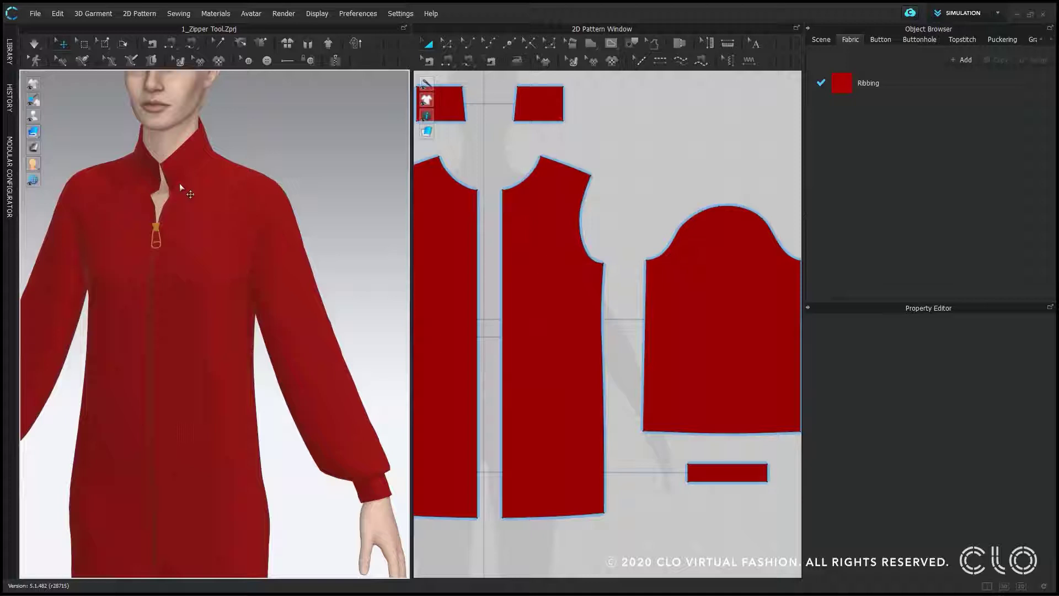
{"action": "middle_click_drag", "start_coordinate": [225, 217], "coordinate": [247, 240]}
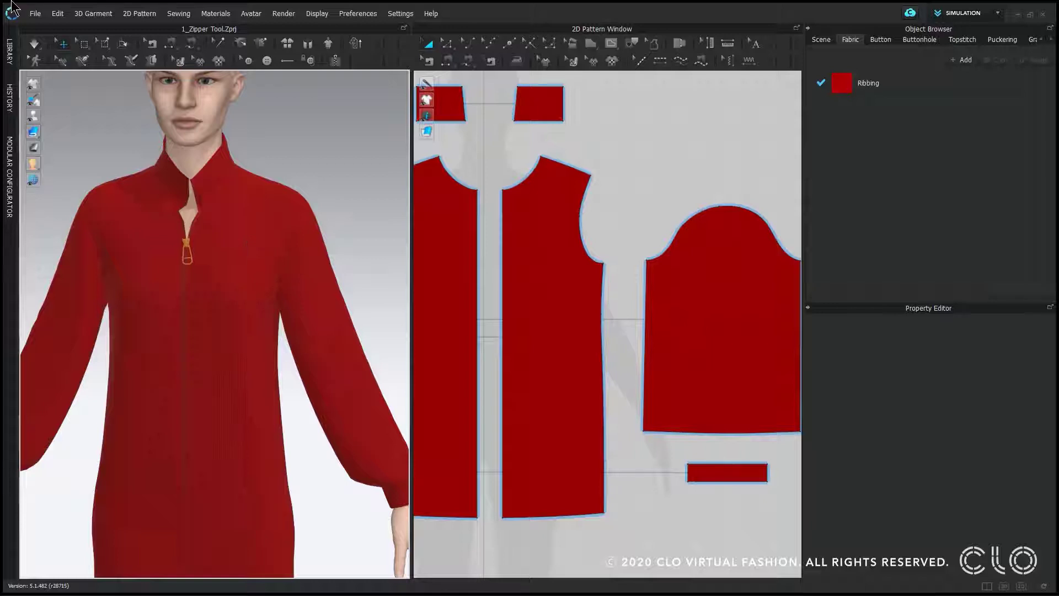
Open the library project 2_Zippers_OBJ as Trim.Zprj with its garment and avatar, and collapse the library.
{"action": "left_click", "coordinate": [9, 54]}
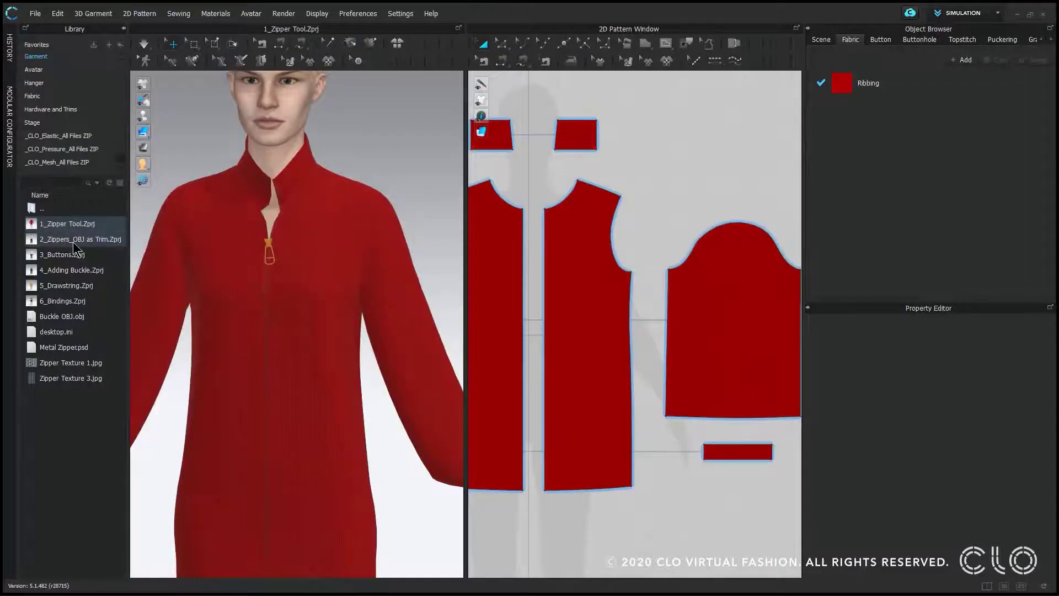
{"action": "double_click", "coordinate": [75, 242]}
{"action": "left_click", "coordinate": [531, 338]}
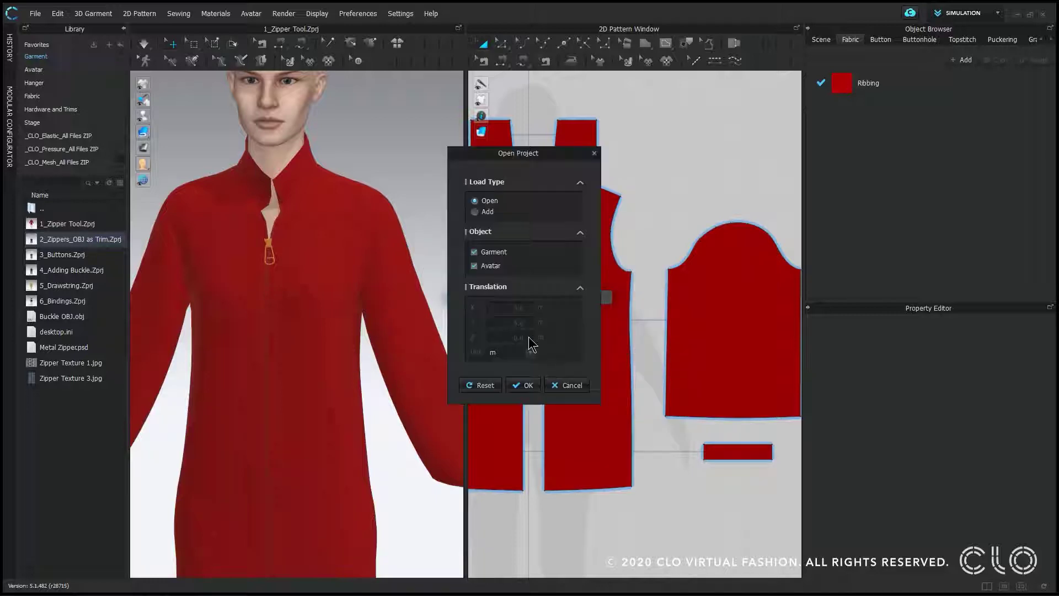
{"action": "left_click", "coordinate": [525, 386]}
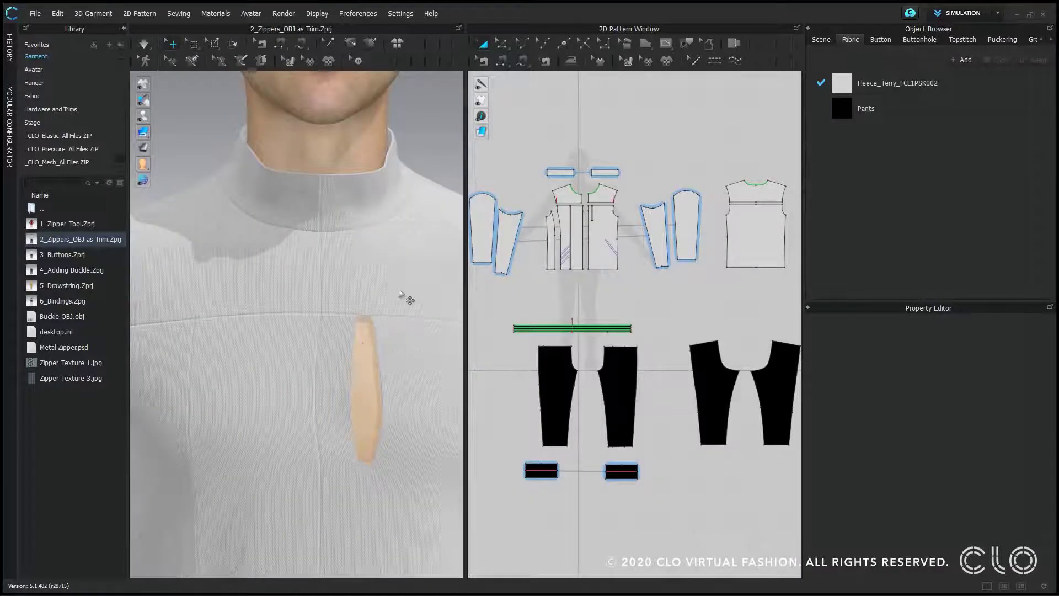
{"action": "scroll", "coordinate": [409, 296], "scroll_direction": "down", "scroll_amount": 5}
{"action": "middle_click_drag", "start_coordinate": [414, 296], "coordinate": [383, 220]}
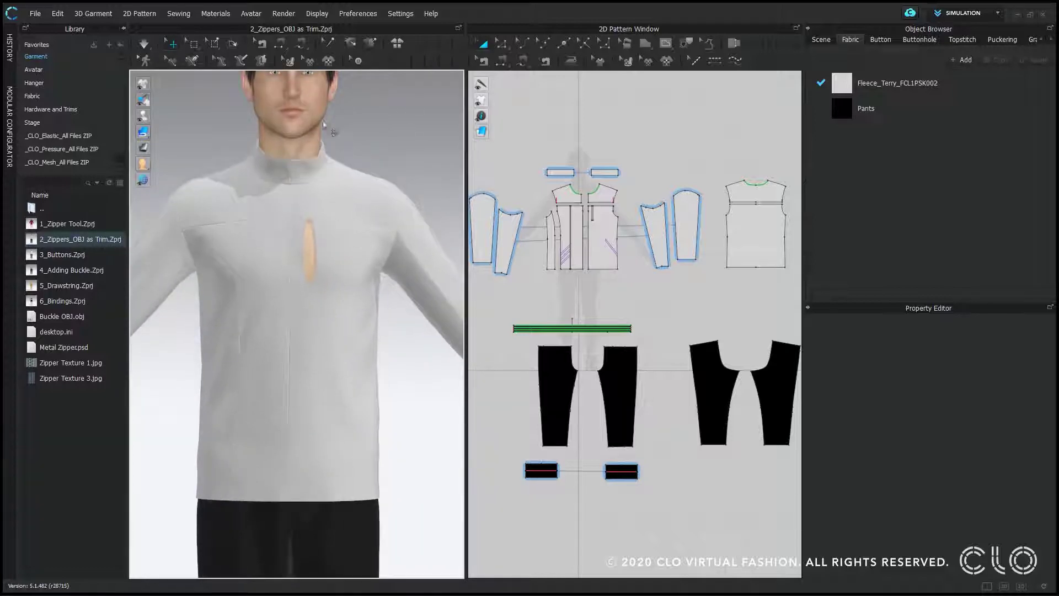
{"action": "left_click", "coordinate": [123, 28]}
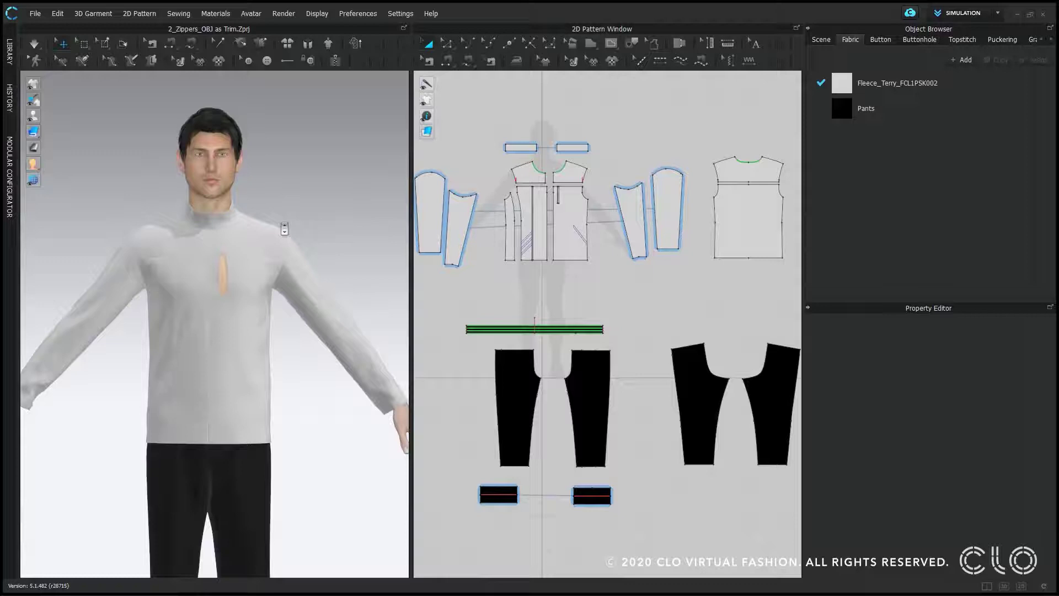
Move the yoke pattern above the slit front panel down about 1.192 in until its lower edge meets that panel.
{"action": "scroll", "coordinate": [565, 180], "scroll_direction": "up", "scroll_amount": 8}
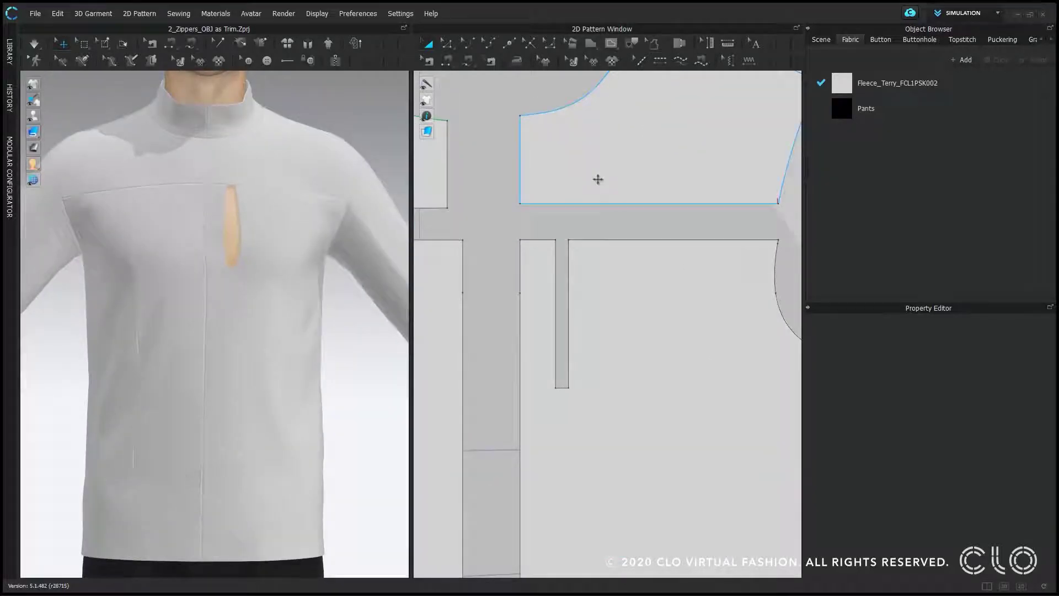
{"action": "left_click_drag", "start_coordinate": [598, 180], "coordinate": [596, 212]}
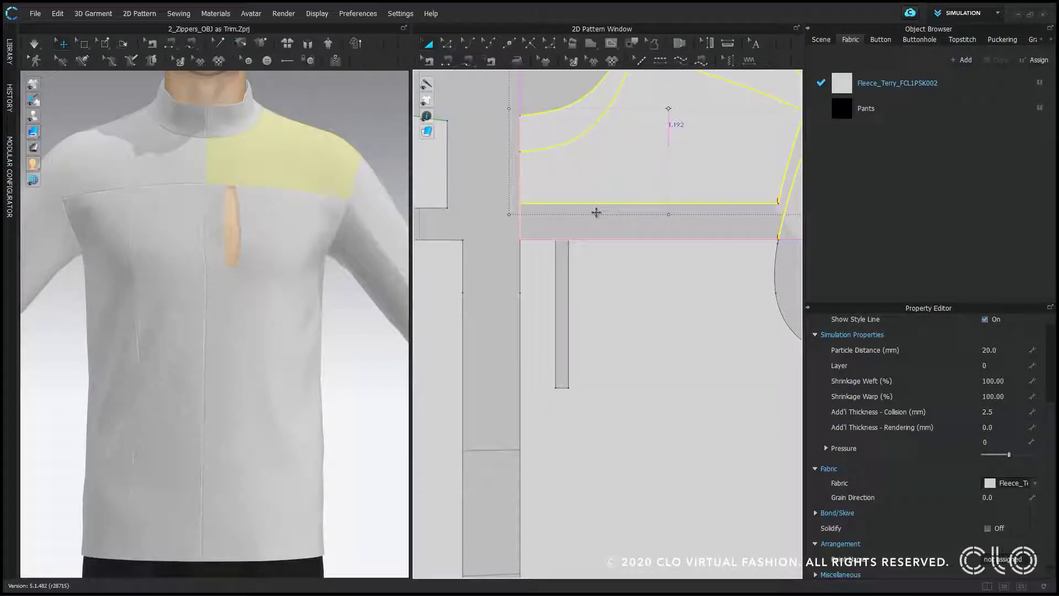
{"action": "left_click_drag", "start_coordinate": [596, 213], "coordinate": [596, 213]}
{"action": "left_click", "coordinate": [505, 209]}
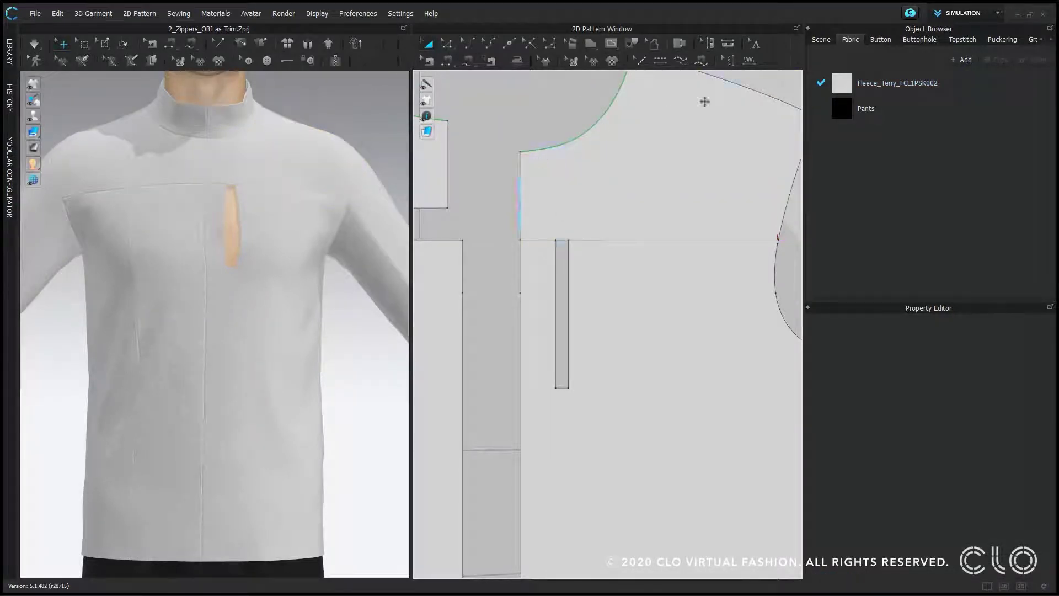
Trace the chest opening's outline as a separate pattern and place the strip between the two front panels.
{"action": "left_click", "coordinate": [633, 44]}
{"action": "left_click", "coordinate": [566, 251]}
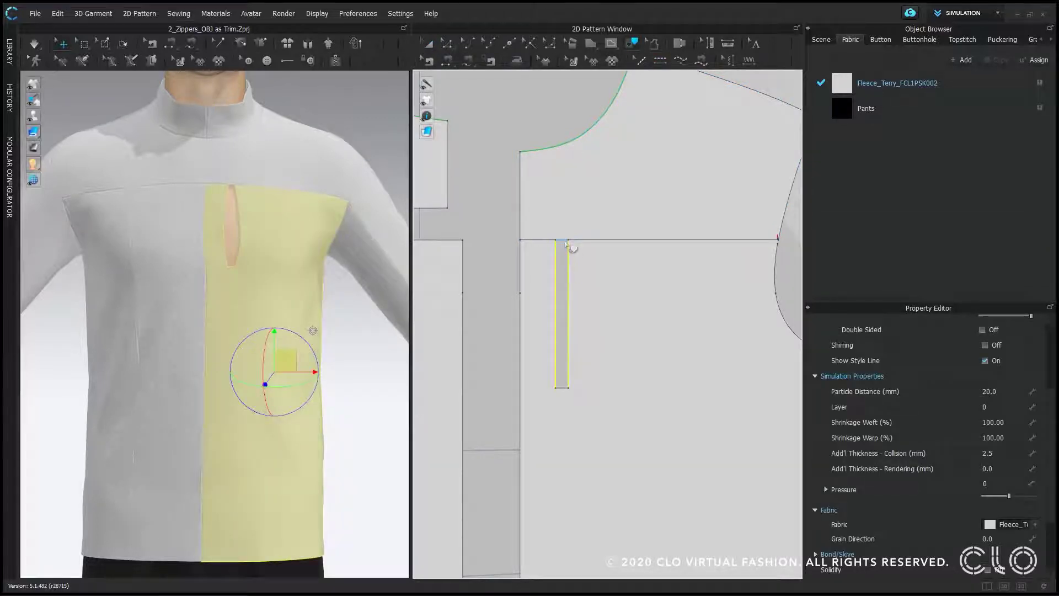
{"action": "right_click", "coordinate": [568, 394]}
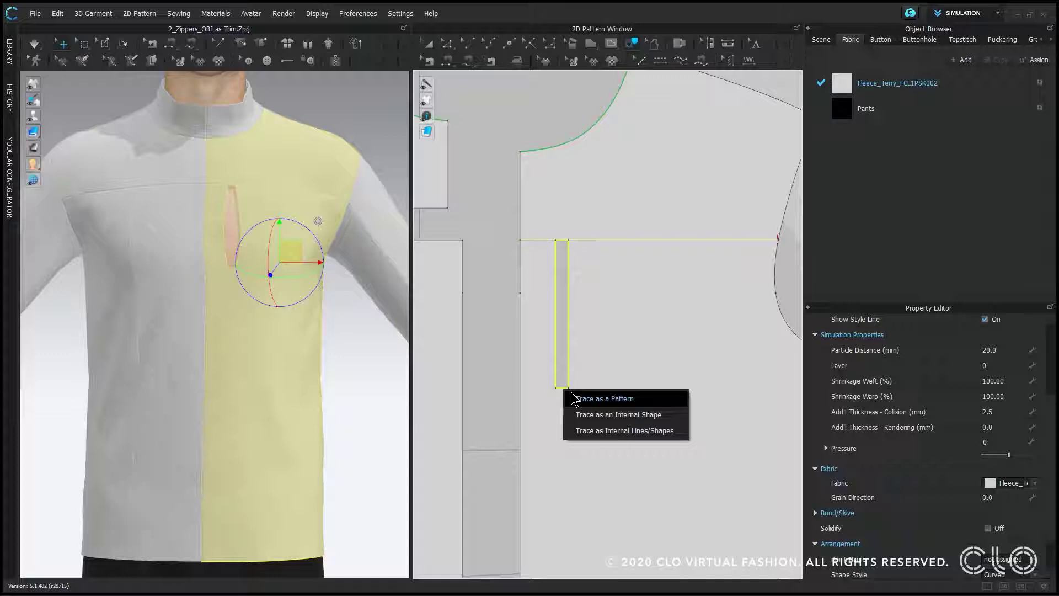
{"action": "left_click", "coordinate": [576, 401]}
{"action": "left_click", "coordinate": [494, 369]}
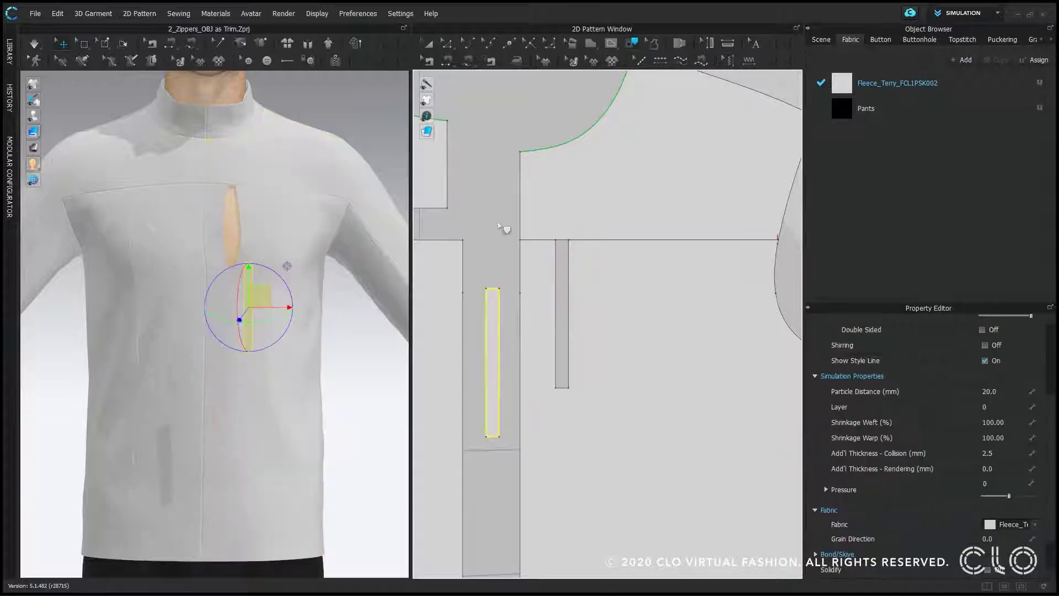
{"action": "left_click", "coordinate": [499, 229]}
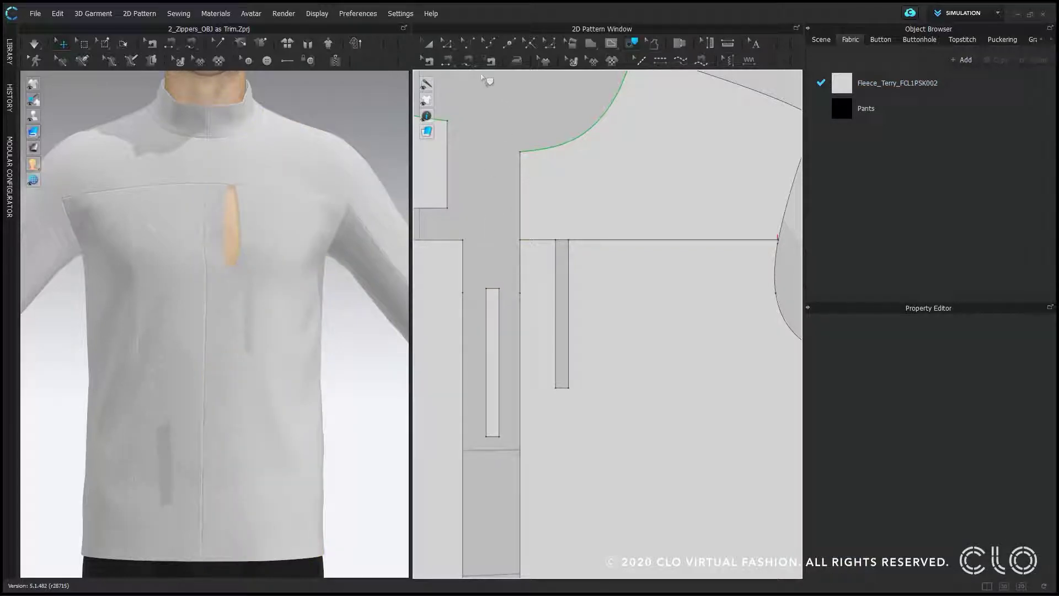
Sew the sides and bottom of the traced strip to the matching edges of the chest opening.
{"action": "left_click", "coordinate": [469, 63]}
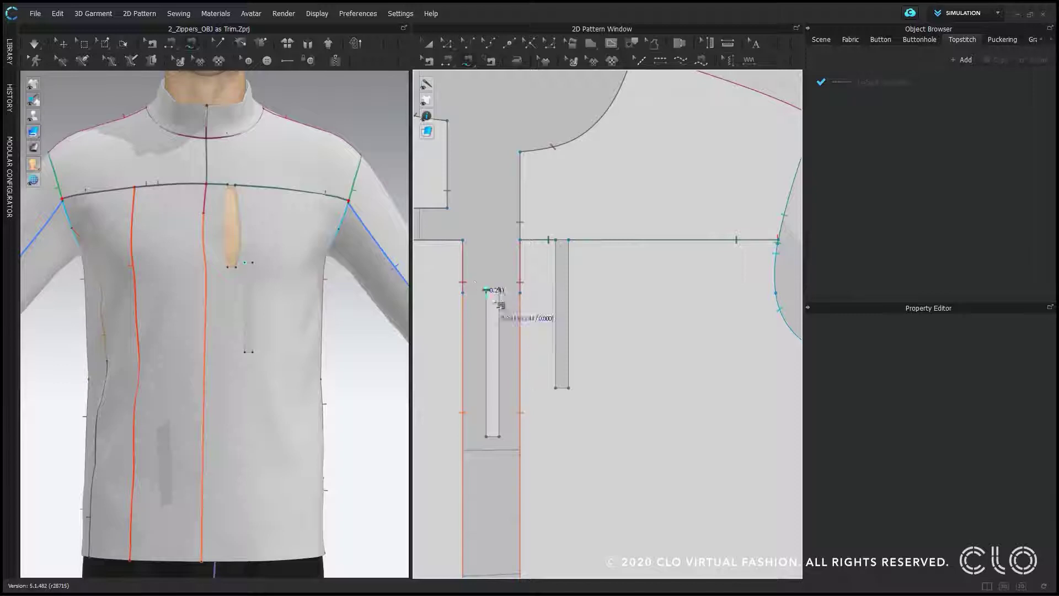
{"action": "left_click", "coordinate": [499, 289]}
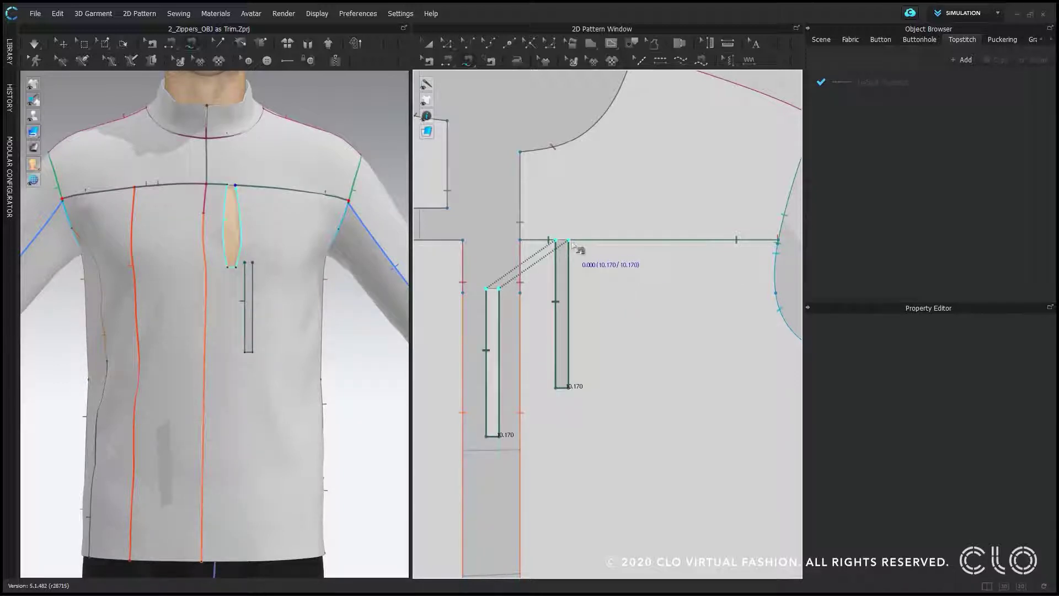
{"action": "left_click", "coordinate": [569, 241]}
Sew the strip's short top edge to the yoke edge segment above the chest opening.
{"action": "left_click", "coordinate": [486, 289]}
{"action": "left_click", "coordinate": [500, 289]}
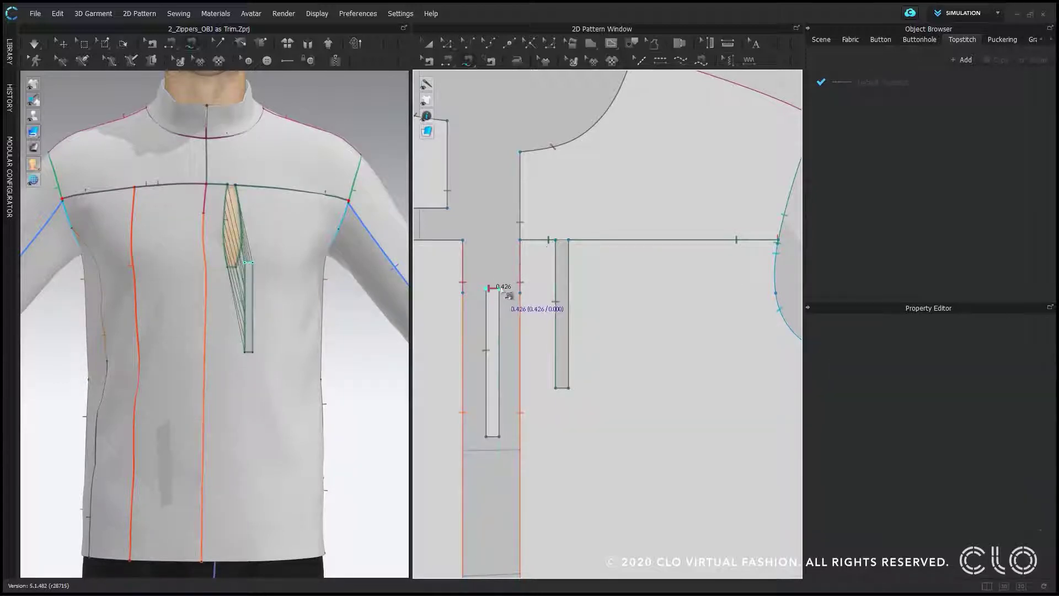
{"action": "scroll", "coordinate": [568, 239], "scroll_direction": "up", "scroll_amount": 4}
{"action": "left_click", "coordinate": [546, 243]}
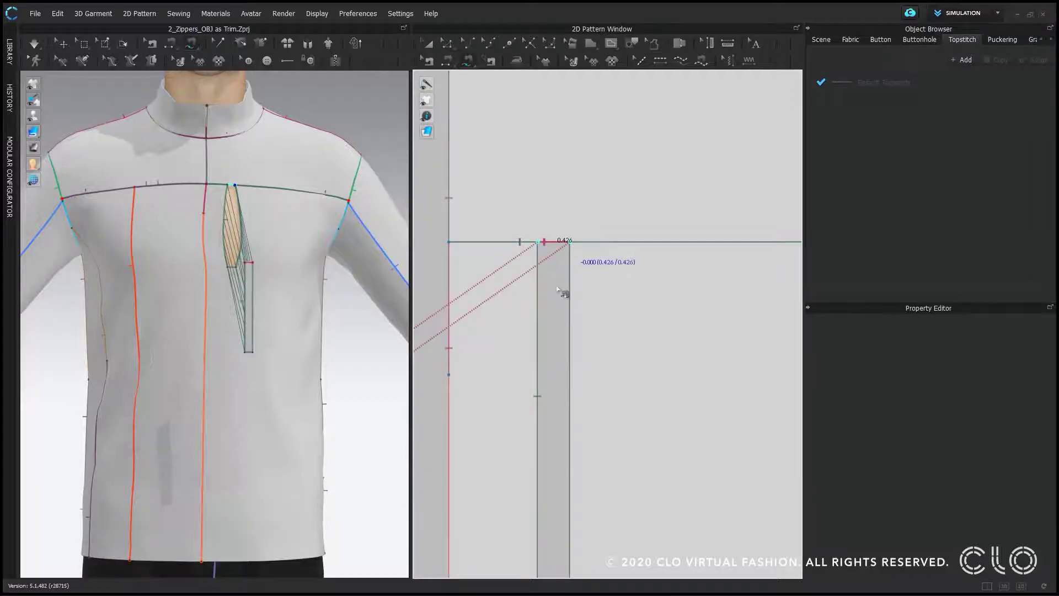
{"action": "left_click", "coordinate": [569, 241]}
{"action": "scroll", "coordinate": [553, 312], "scroll_direction": "down", "scroll_amount": 4}
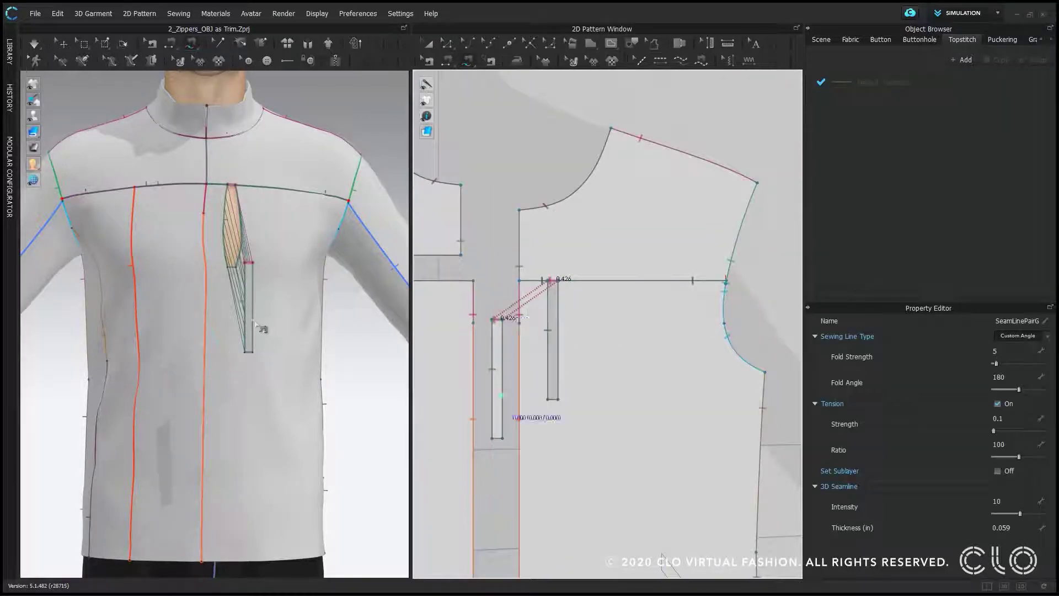
Simulate the garment so the sewn strip is pulled into the chest opening.
{"action": "left_click", "coordinate": [61, 56]}
{"action": "left_click", "coordinate": [250, 301]}
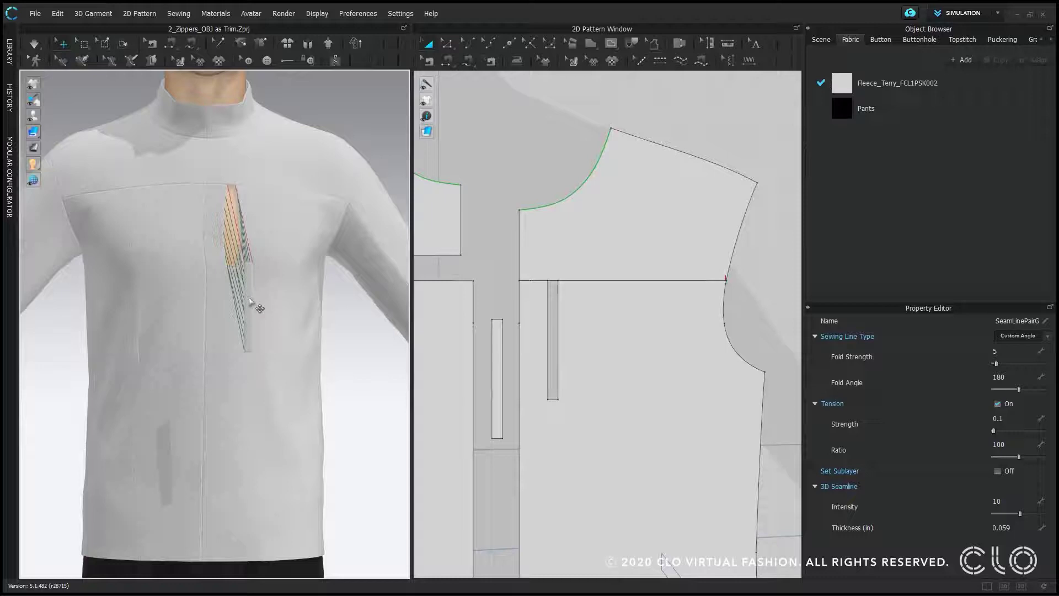
{"action": "right_click", "coordinate": [248, 301]}
{"action": "left_click", "coordinate": [292, 350]}
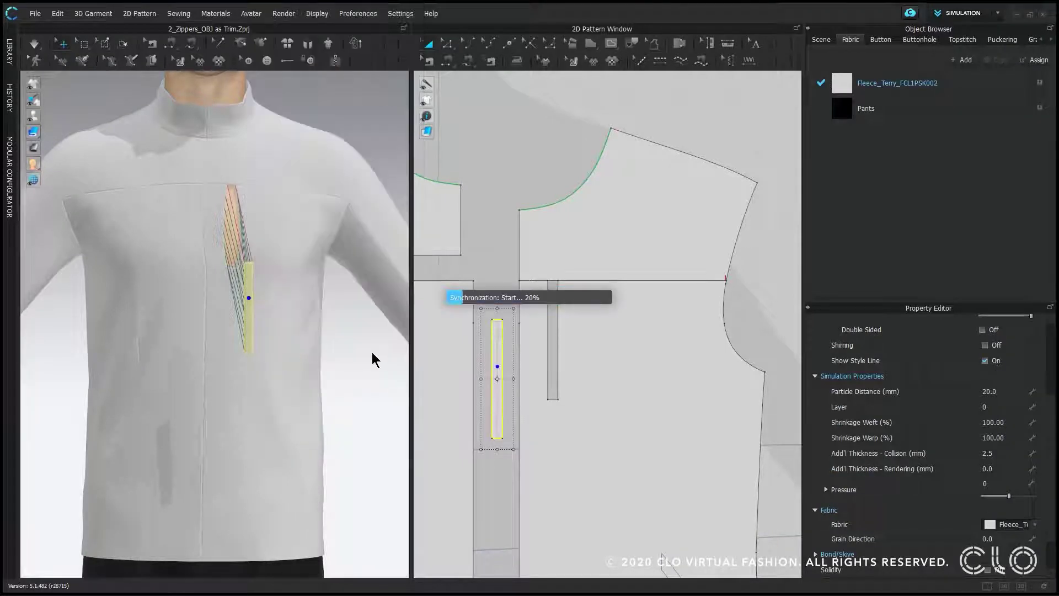
{"action": "left_click", "coordinate": [369, 381]}
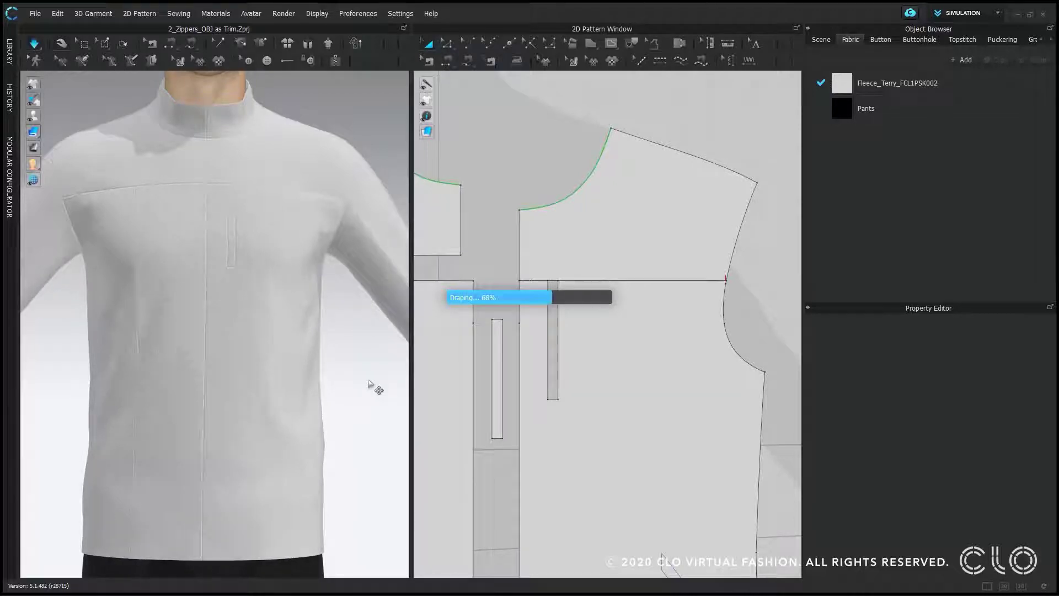
Add a new fabric with a zipper texture image from the library and assign it to the chest strip.
{"action": "scroll", "coordinate": [307, 275], "scroll_direction": "up", "scroll_amount": 6}
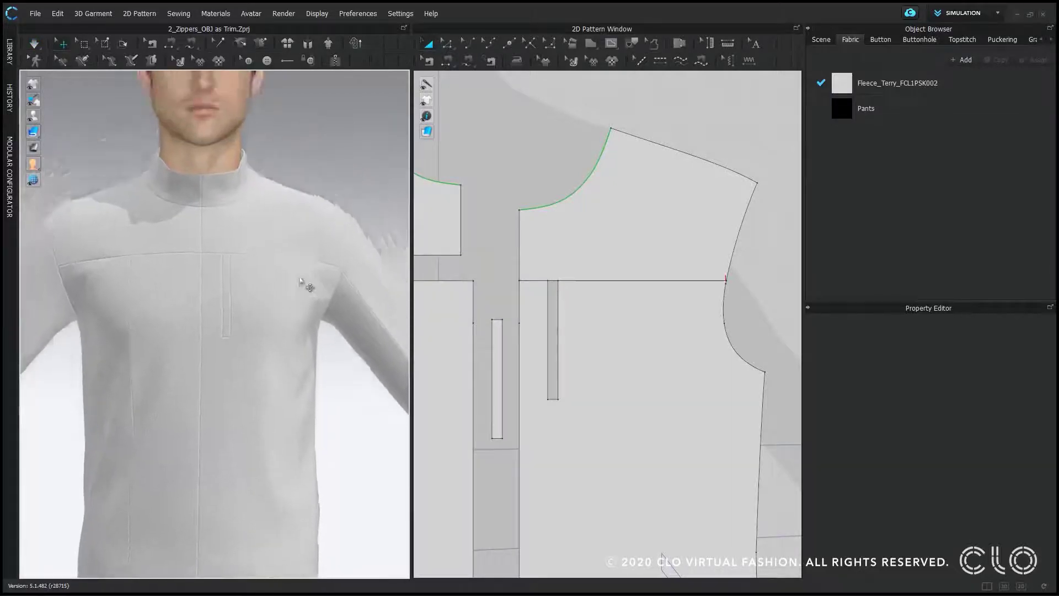
{"action": "left_click", "coordinate": [493, 361]}
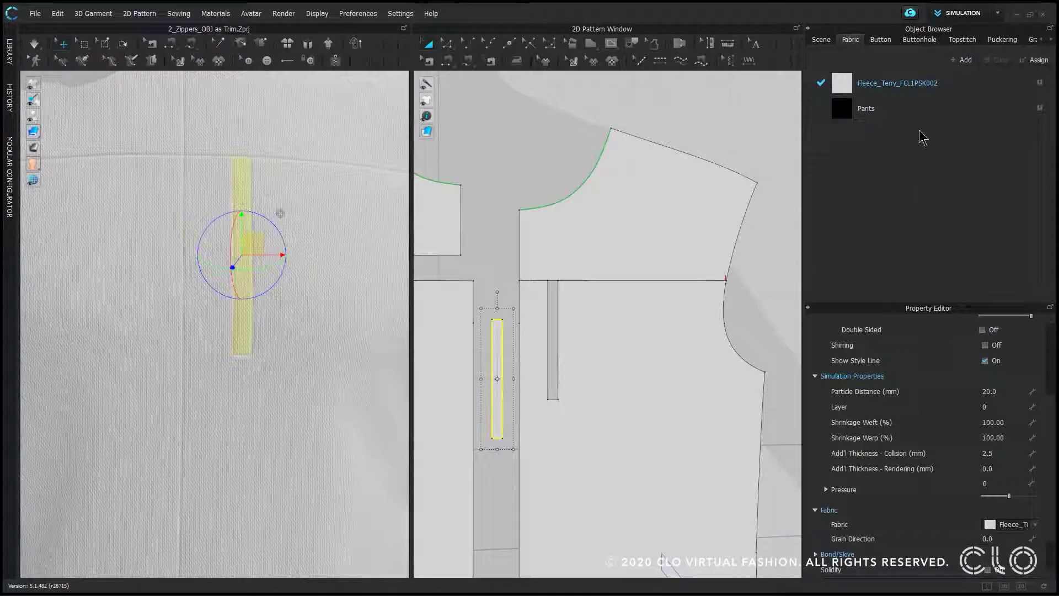
{"action": "left_click", "coordinate": [966, 59]}
{"action": "left_click", "coordinate": [10, 54]}
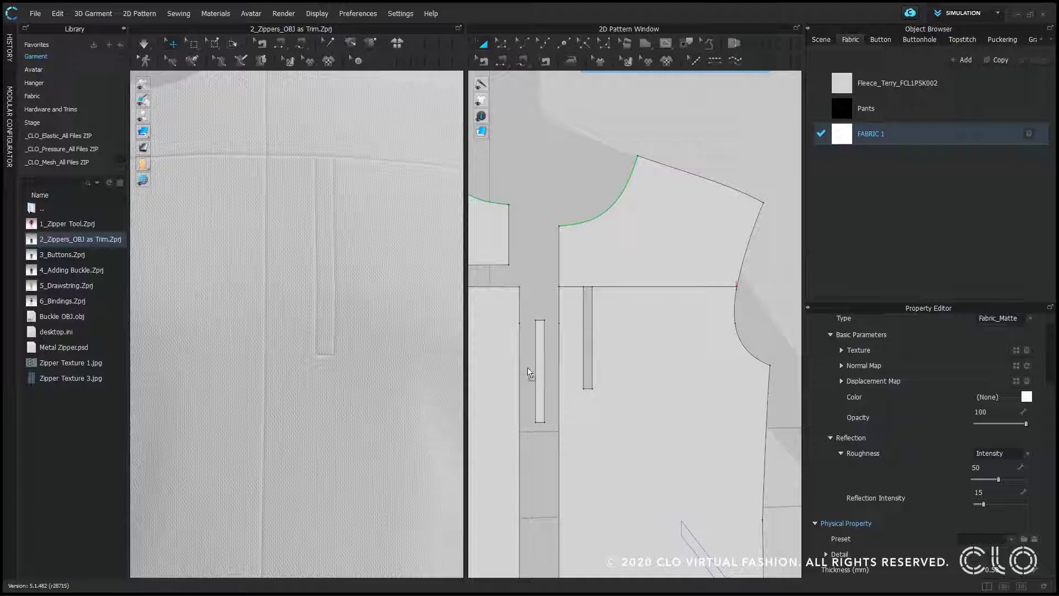
{"action": "left_click_drag", "start_coordinate": [528, 368], "coordinate": [542, 359]}
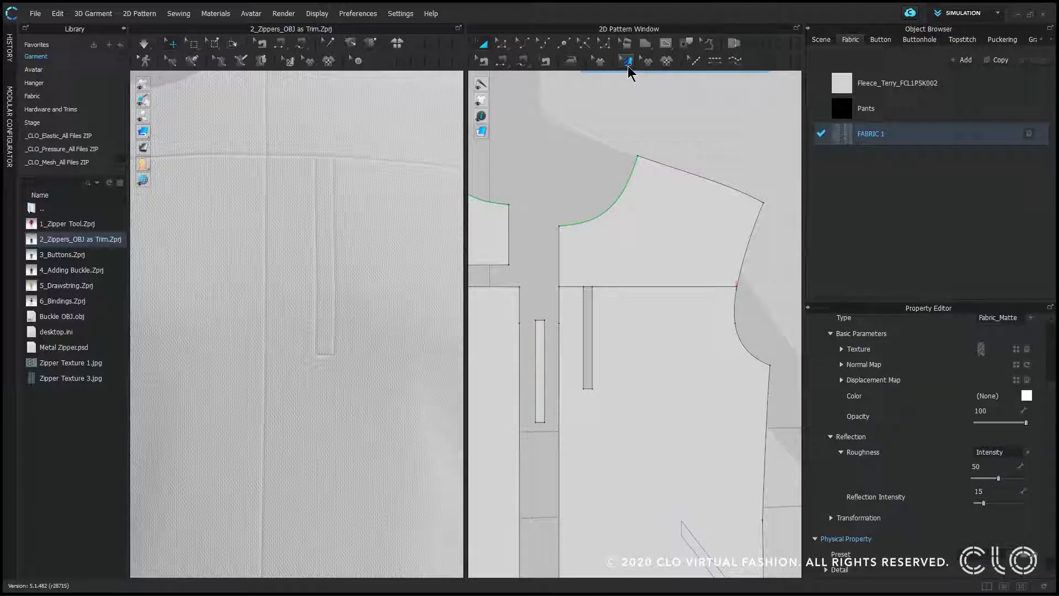
{"action": "left_click", "coordinate": [540, 371]}
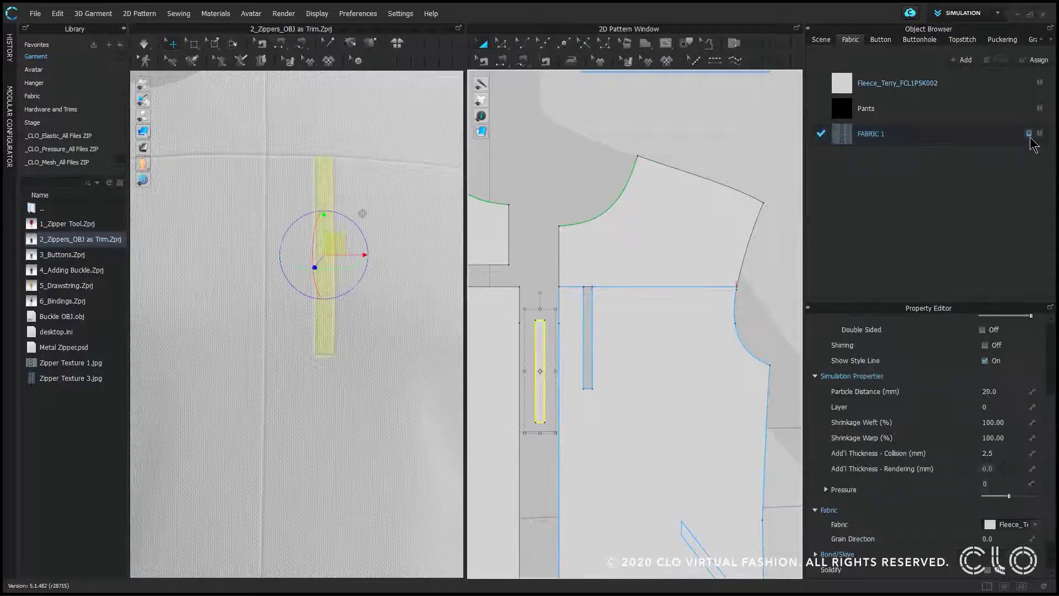
{"action": "left_click", "coordinate": [1039, 134]}
{"action": "left_click", "coordinate": [577, 176]}
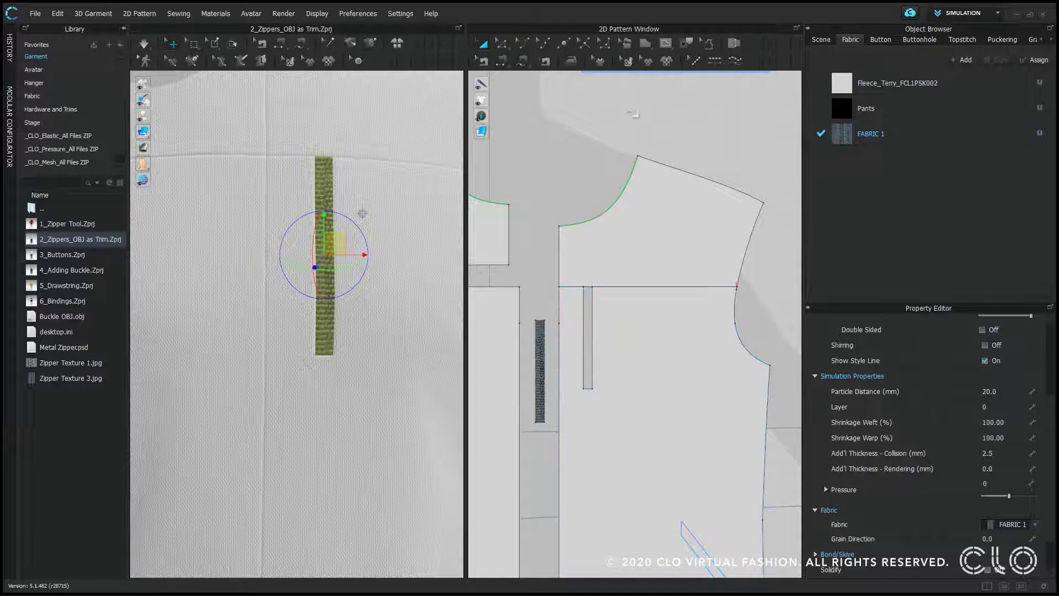
Shrink the zipper texture on the chest strip and shift it sideways so its teeth fit the strip's width.
{"action": "left_click", "coordinate": [626, 62]}
{"action": "left_click", "coordinate": [540, 378]}
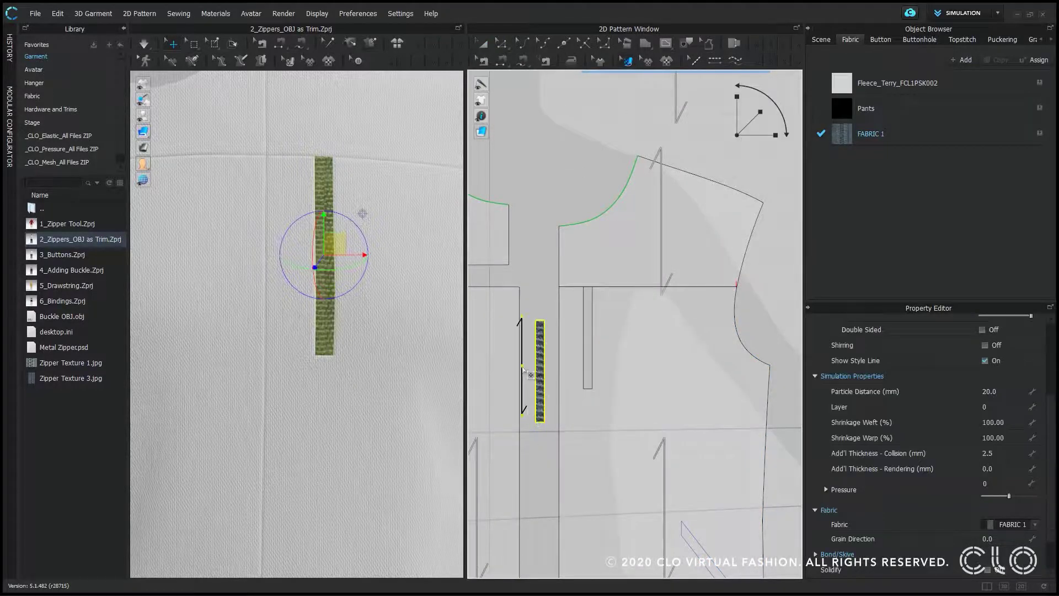
{"action": "left_click_drag", "start_coordinate": [761, 111], "coordinate": [740, 134]}
{"action": "scroll", "coordinate": [526, 365], "scroll_direction": "up", "scroll_amount": 5}
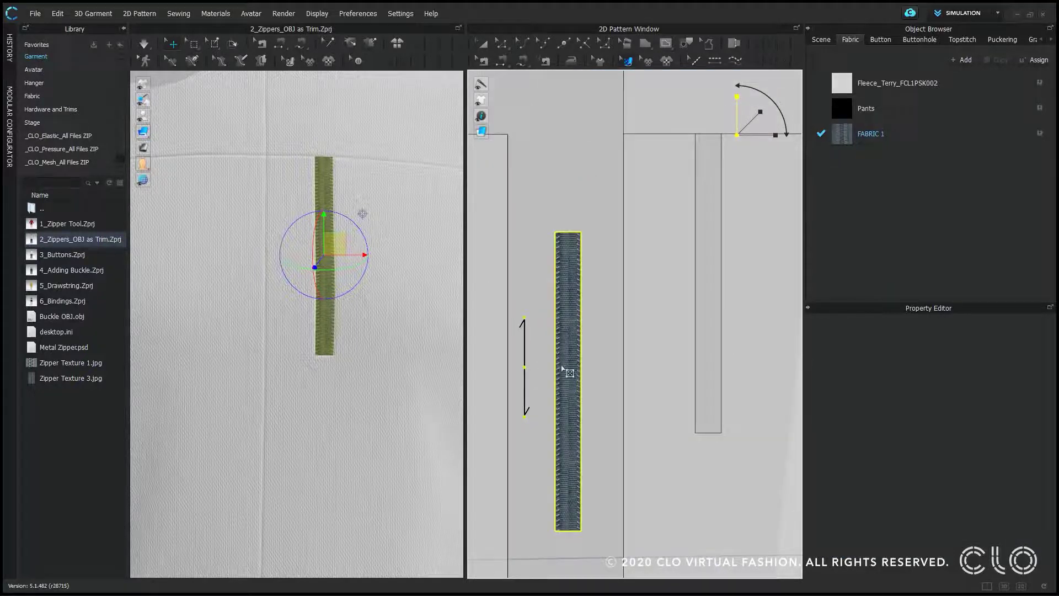
{"action": "left_click_drag", "start_coordinate": [569, 367], "coordinate": [581, 369]}
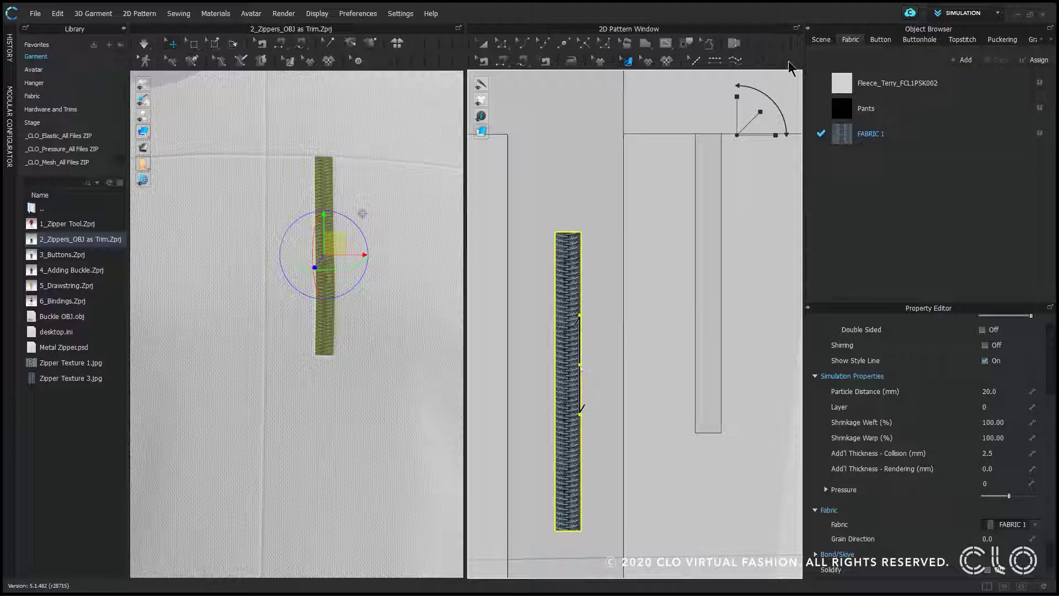
{"action": "left_click_drag", "start_coordinate": [760, 109], "coordinate": [746, 125]}
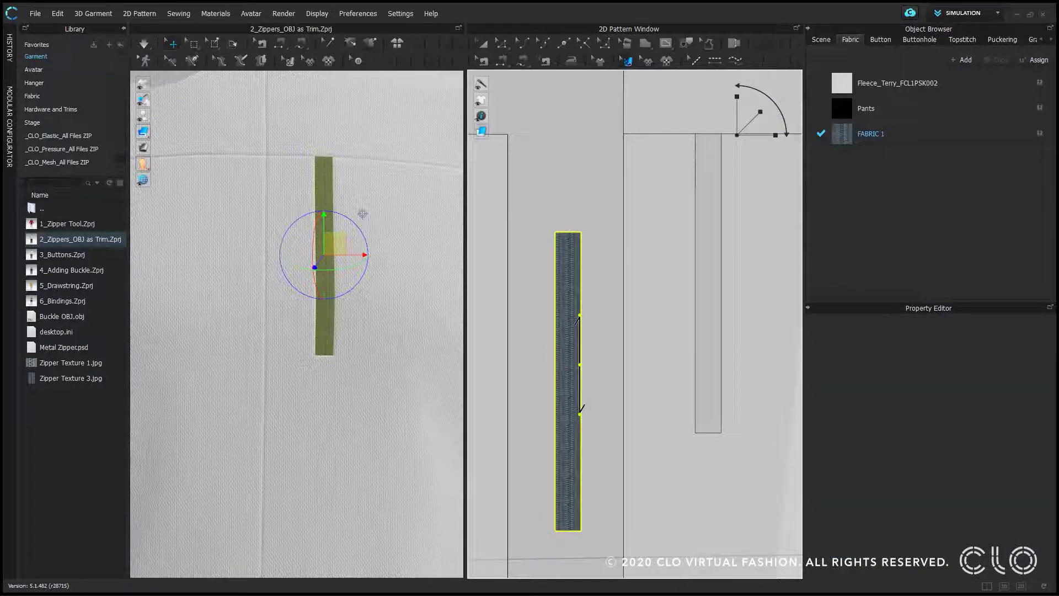
Slightly enlarge and reposition the zipper texture so a single row of teeth runs down the middle of the chest strip.
{"action": "left_click_drag", "start_coordinate": [567, 318], "coordinate": [577, 313]}
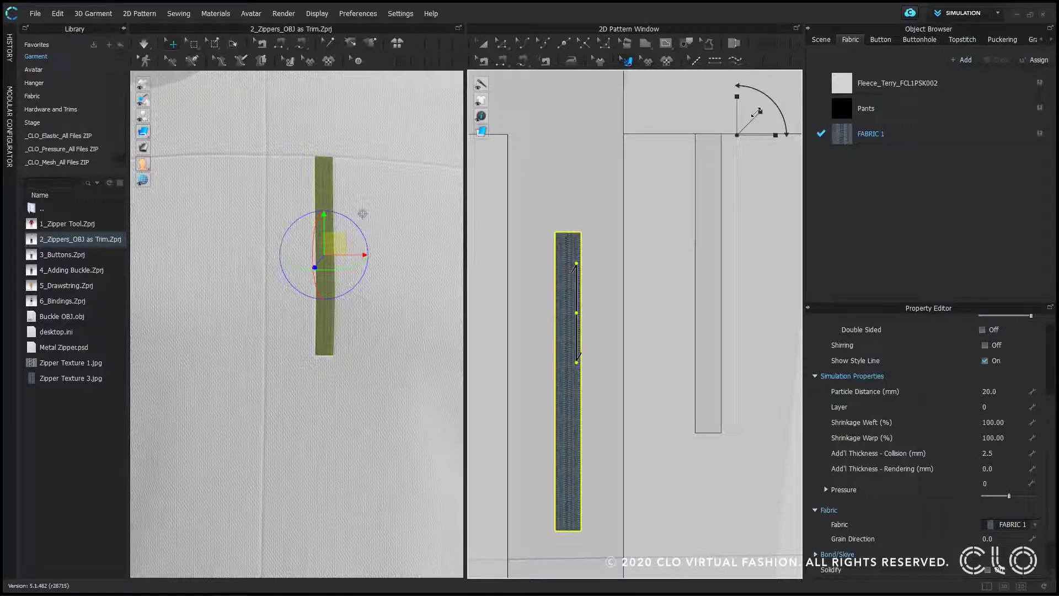
{"action": "left_click_drag", "start_coordinate": [757, 113], "coordinate": [770, 100]}
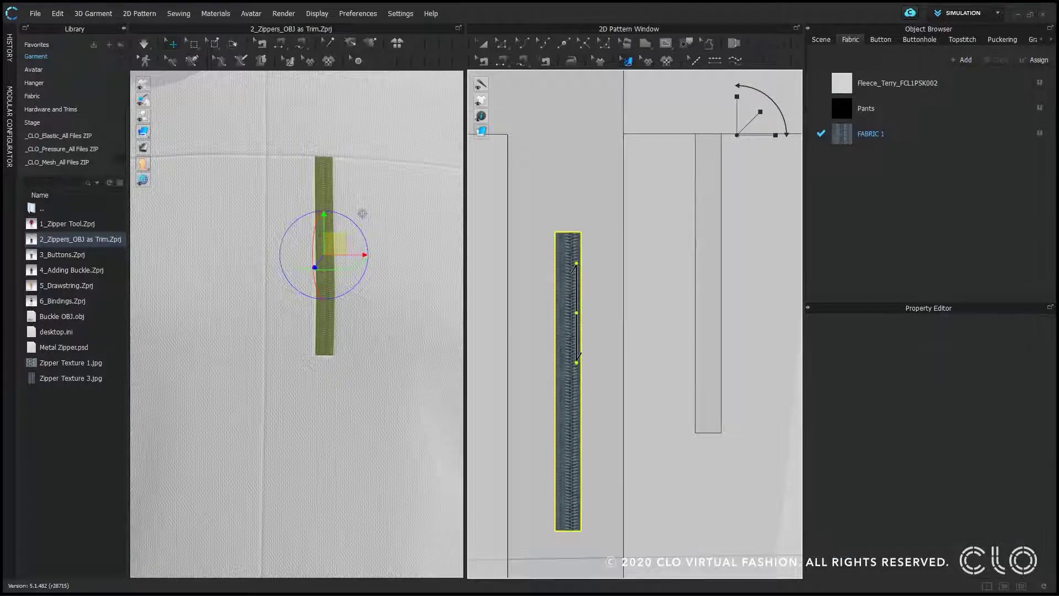
{"action": "left_click_drag", "start_coordinate": [574, 291], "coordinate": [560, 263]}
{"action": "left_click", "coordinate": [596, 175]}
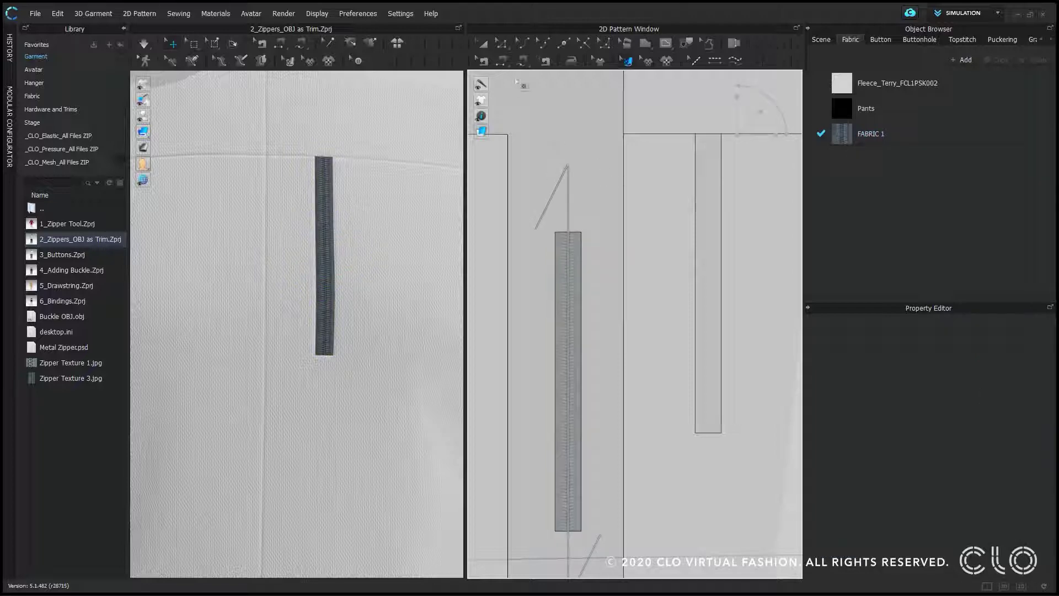
{"action": "left_click", "coordinate": [483, 45]}
{"action": "scroll", "coordinate": [368, 341], "scroll_direction": "down", "scroll_amount": 3}
{"action": "scroll", "coordinate": [372, 315], "scroll_direction": "up", "scroll_amount": 5}
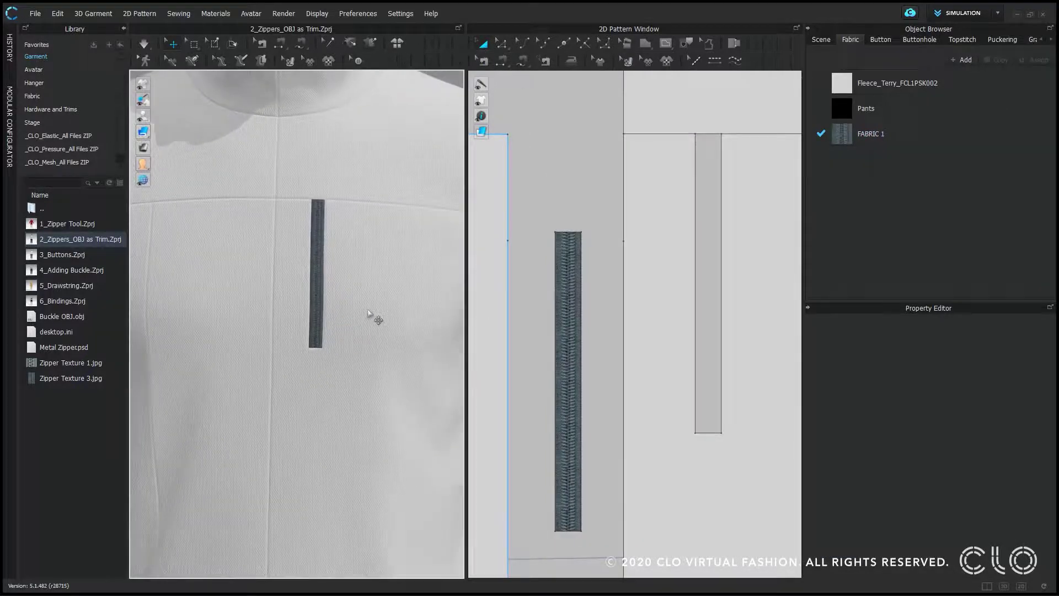
{"action": "scroll", "coordinate": [394, 285], "scroll_direction": "down", "scroll_amount": 2}
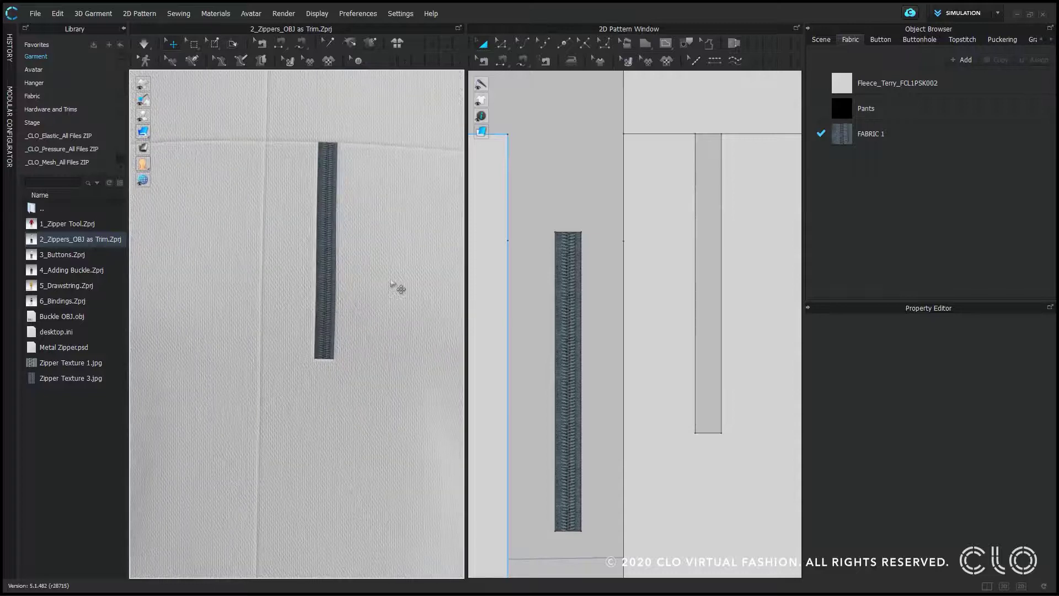
Browse the zipper hardware in the Hardware and Trims library and open the OBJ folder of the sliders.
{"action": "right_click_drag", "start_coordinate": [620, 241], "coordinate": [558, 367]}
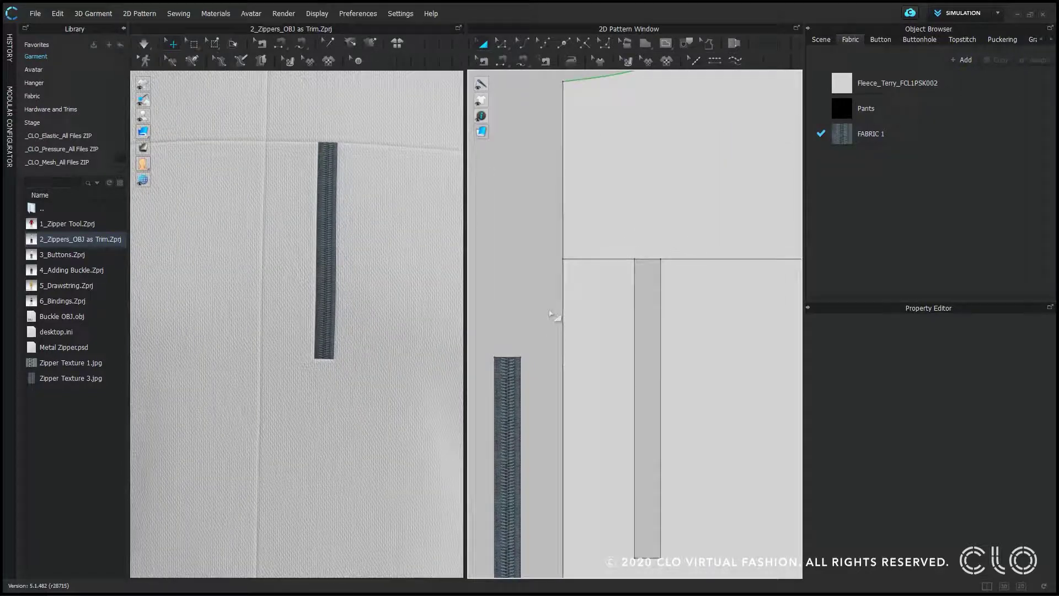
{"action": "scroll", "coordinate": [286, 274], "scroll_direction": "down", "scroll_amount": 5}
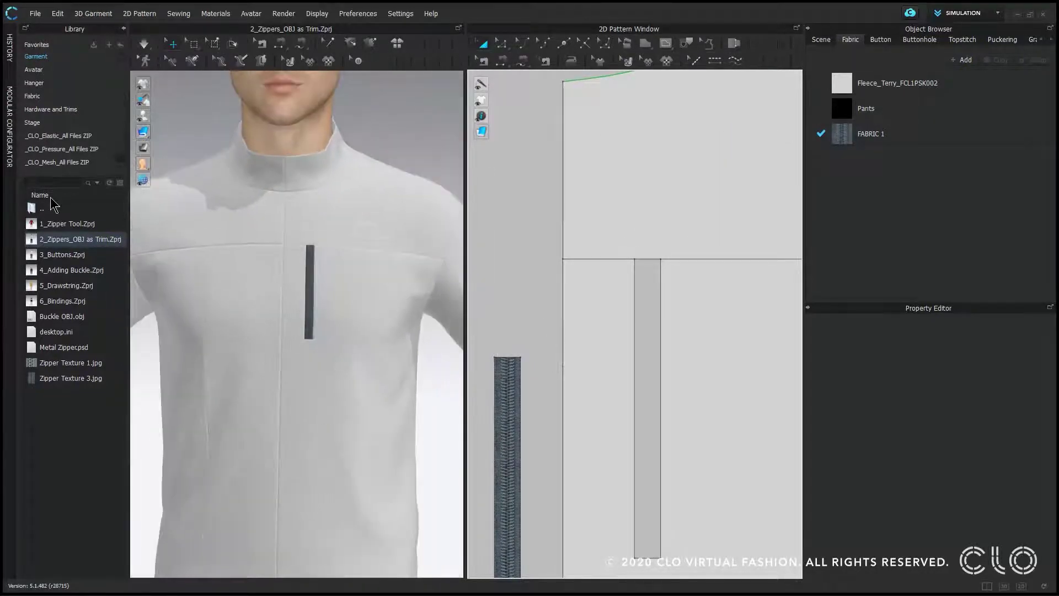
{"action": "left_click", "coordinate": [55, 110]}
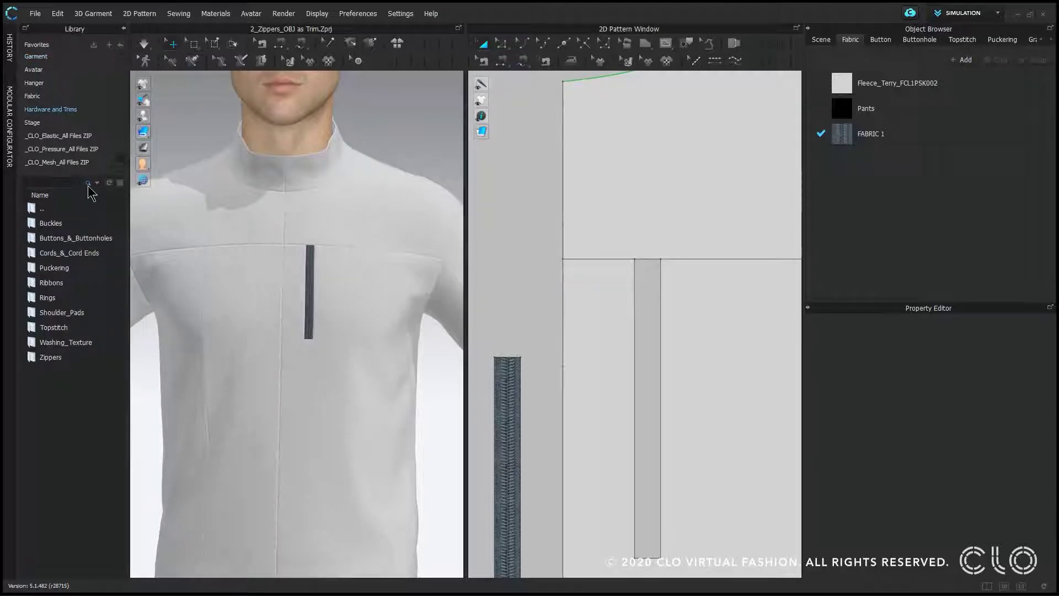
{"action": "double_click", "coordinate": [51, 357]}
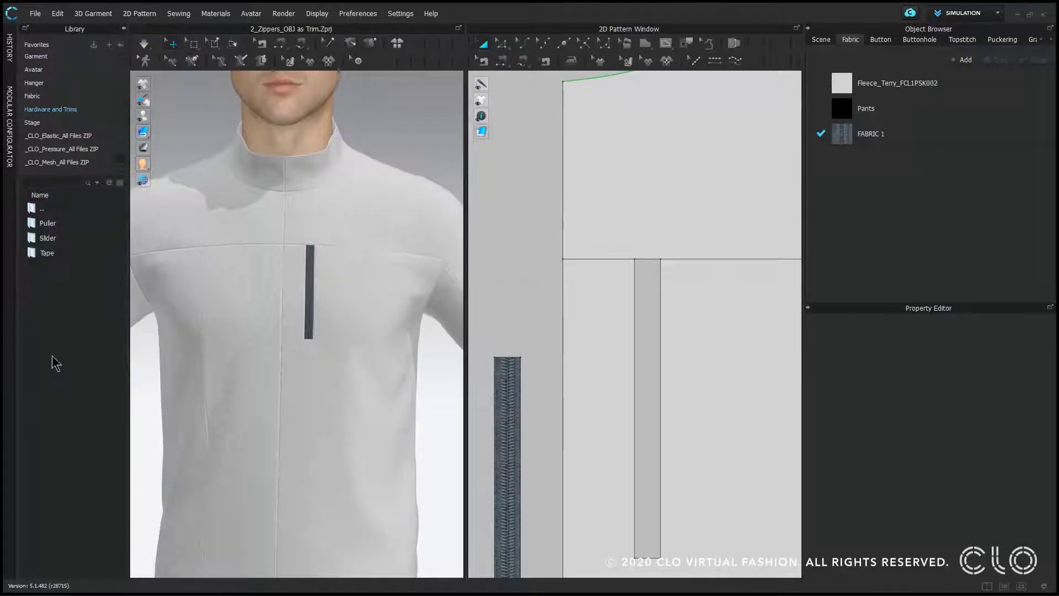
{"action": "double_click", "coordinate": [63, 222]}
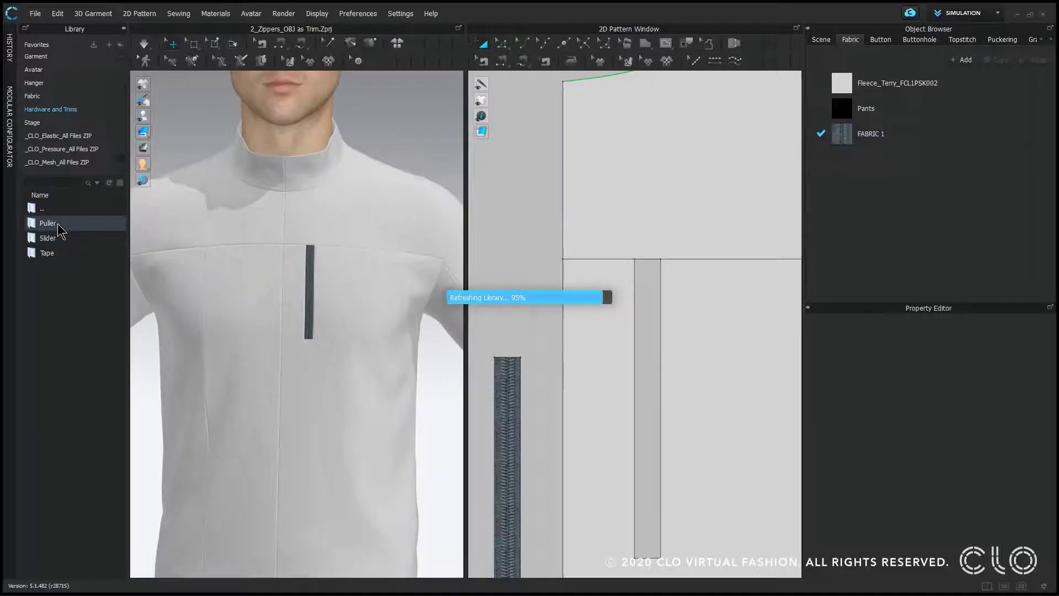
{"action": "double_click", "coordinate": [58, 223]}
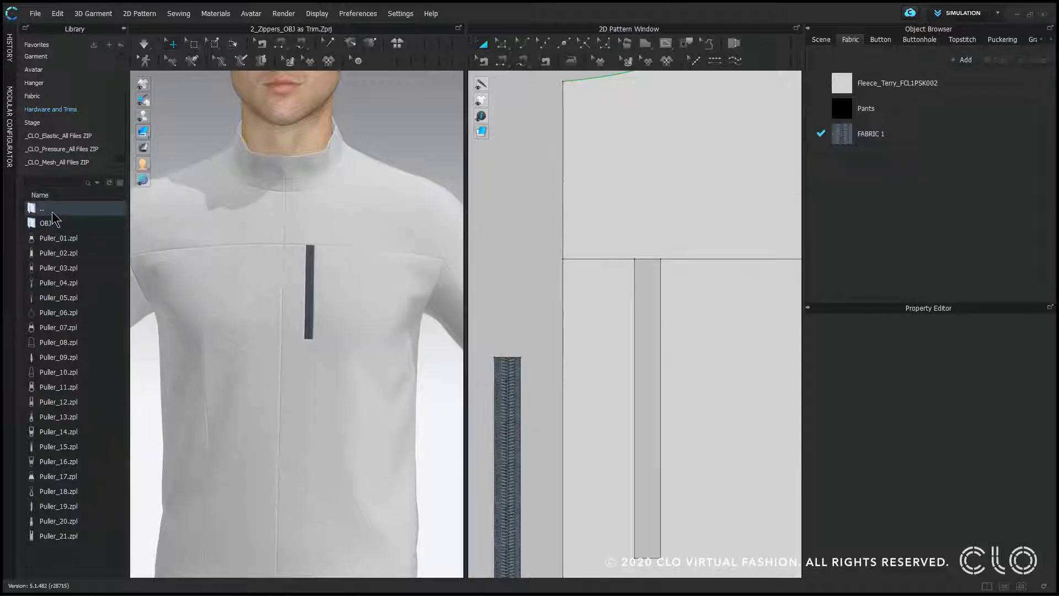
{"action": "double_click", "coordinate": [53, 212]}
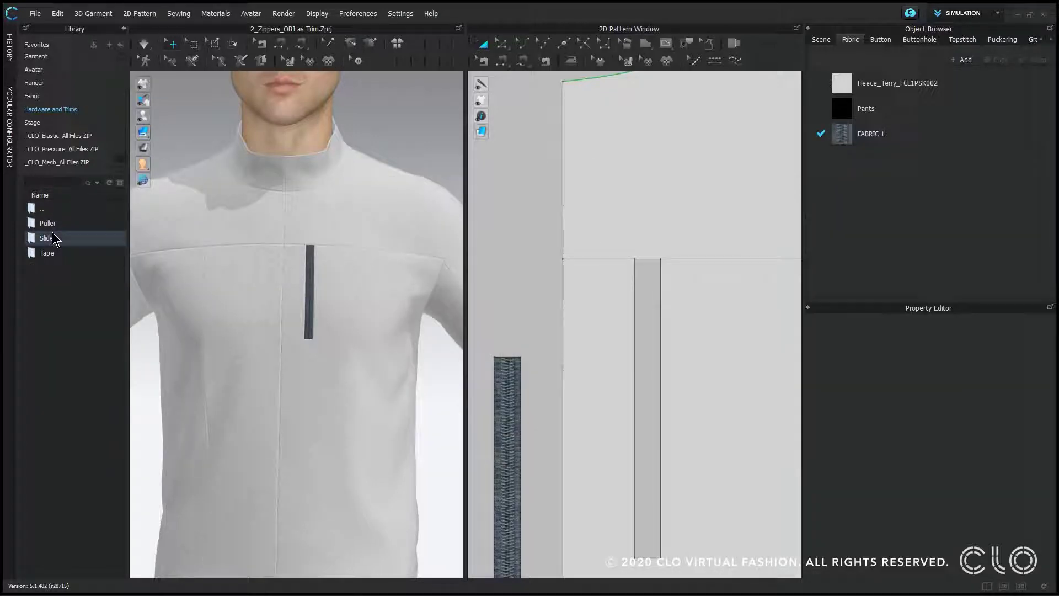
{"action": "double_click", "coordinate": [52, 239]}
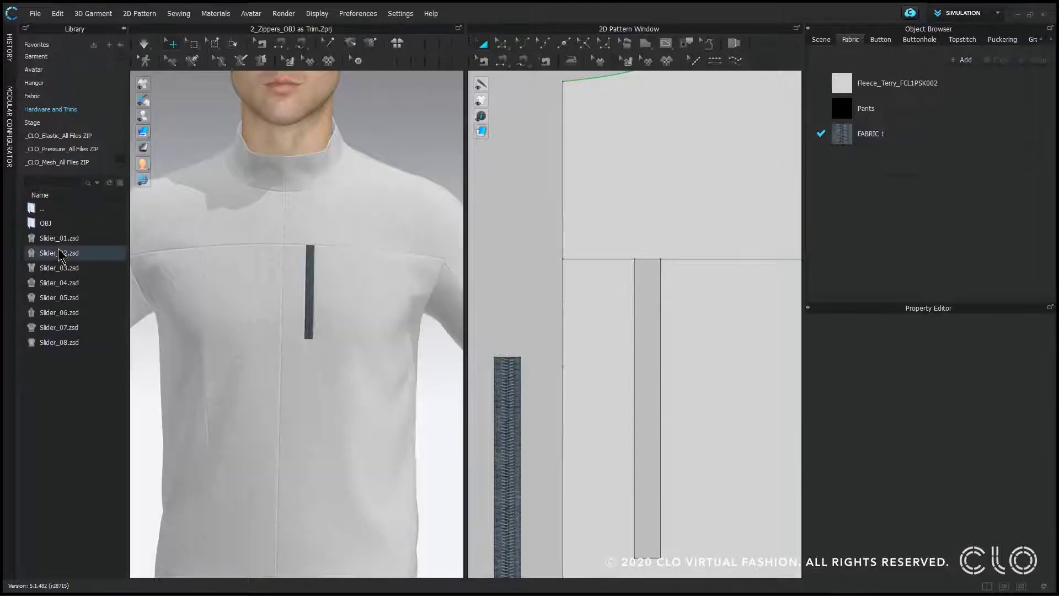
{"action": "double_click", "coordinate": [51, 227]}
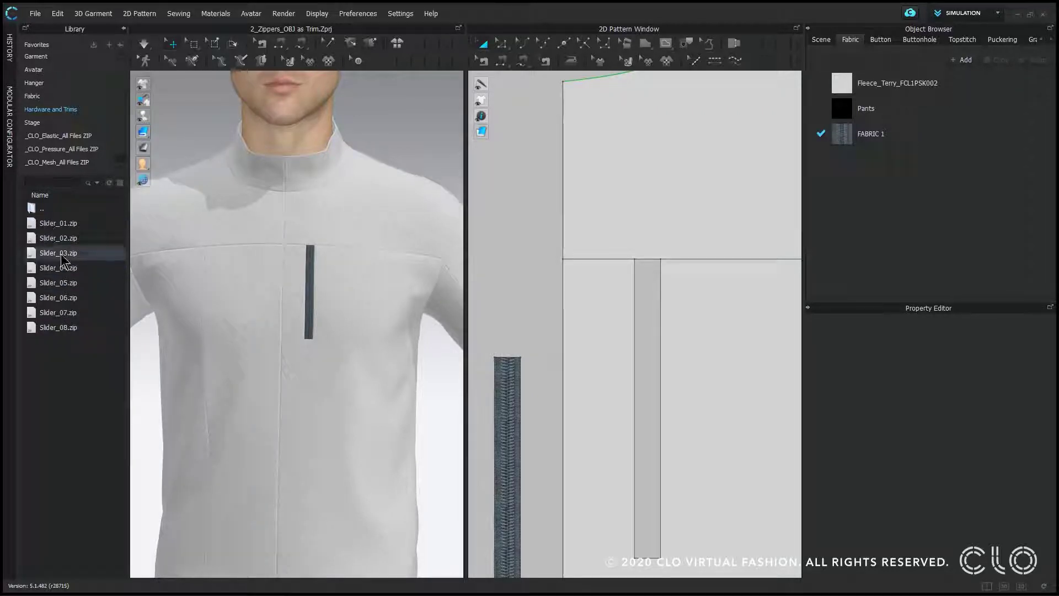
Add Slider_03.zip from the library to the project as a trim, keeping the default mm scale.
{"action": "right_click", "coordinate": [64, 255]}
{"action": "left_click", "coordinate": [77, 263]}
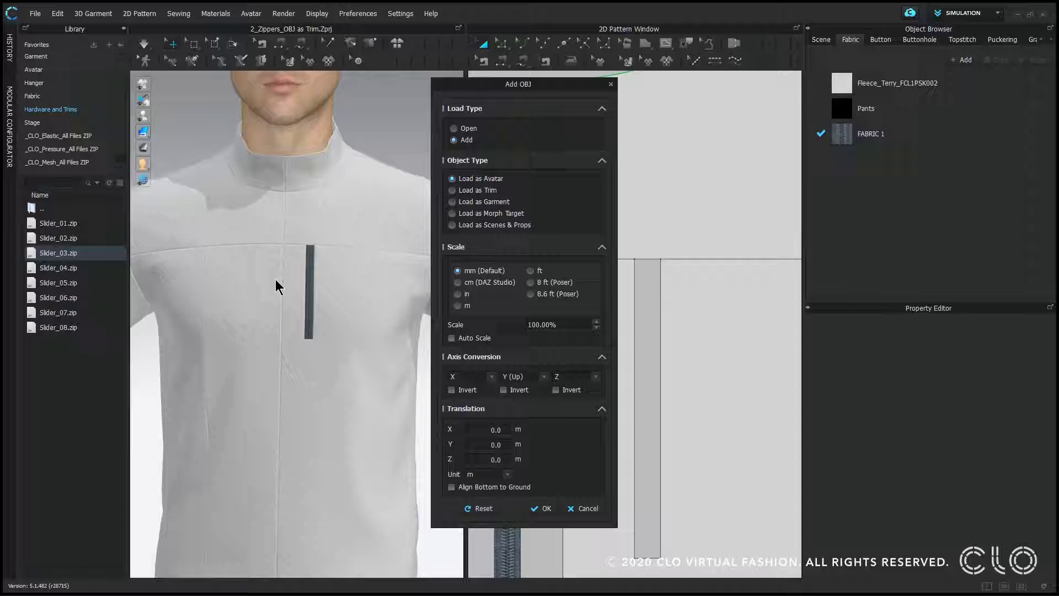
{"action": "left_click", "coordinate": [484, 191]}
{"action": "left_click", "coordinate": [552, 509]}
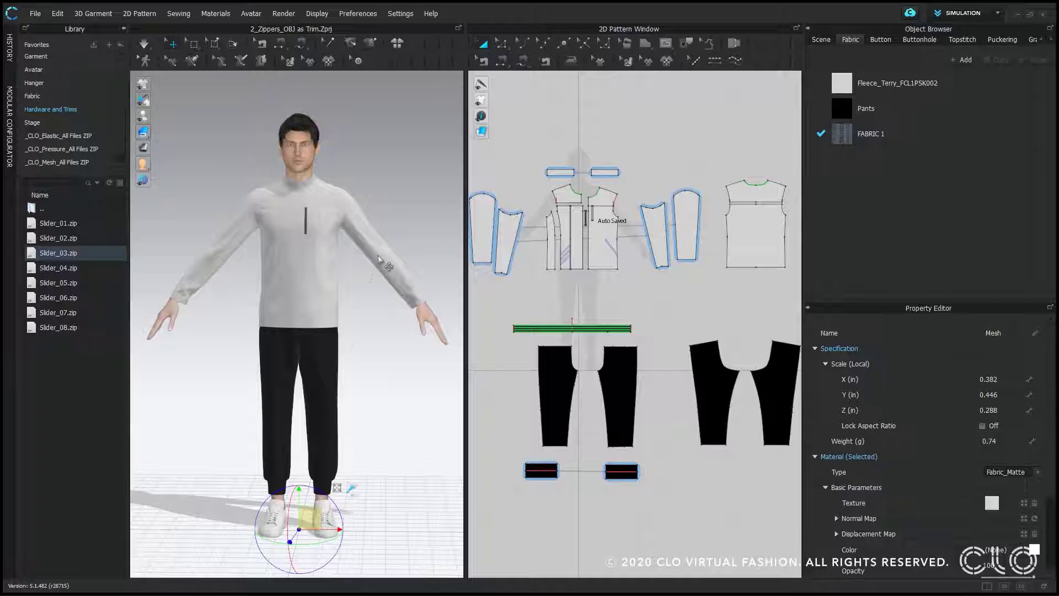
Align the slider with the top end of the chest zipper at the yoke seam, checking its fit from the side.
{"action": "scroll", "coordinate": [338, 289], "scroll_direction": "up", "scroll_amount": 6}
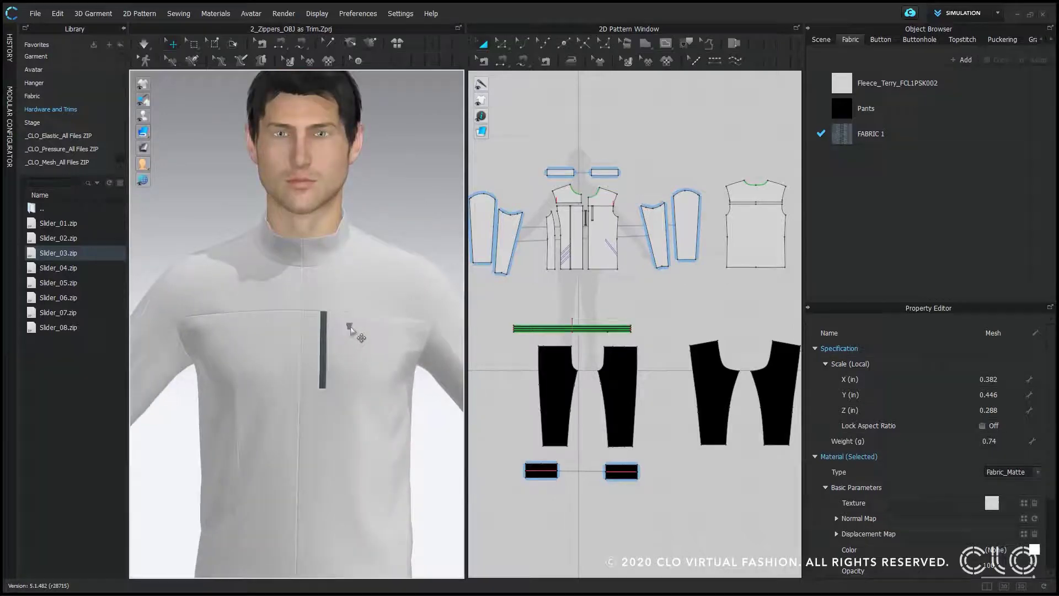
{"action": "scroll", "coordinate": [349, 327], "scroll_direction": "up", "scroll_amount": 6}
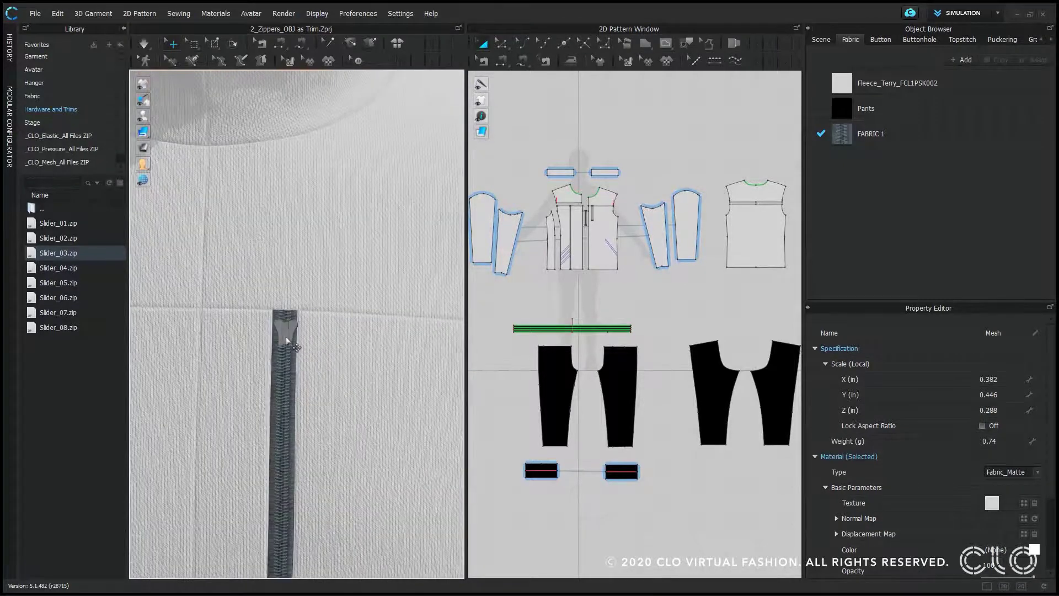
{"action": "left_click", "coordinate": [285, 328]}
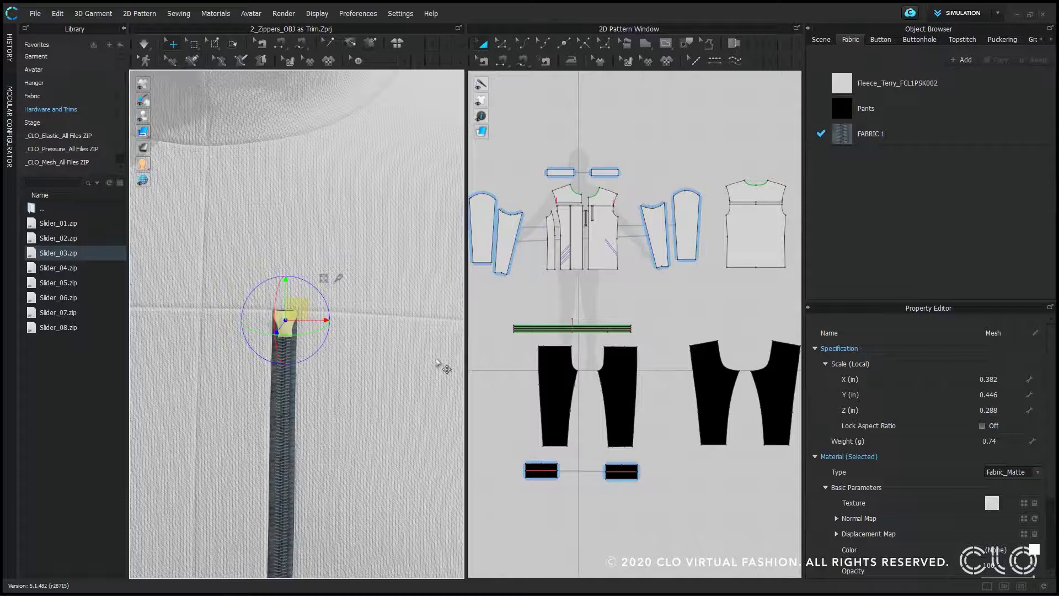
{"action": "left_click", "coordinate": [501, 403]}
{"action": "right_click_drag", "start_coordinate": [329, 386], "coordinate": [326, 353]}
{"action": "scroll", "coordinate": [326, 349], "scroll_direction": "up", "scroll_amount": 3}
{"action": "left_click", "coordinate": [254, 358]}
{"action": "right_click_drag", "start_coordinate": [255, 360], "coordinate": [292, 375]}
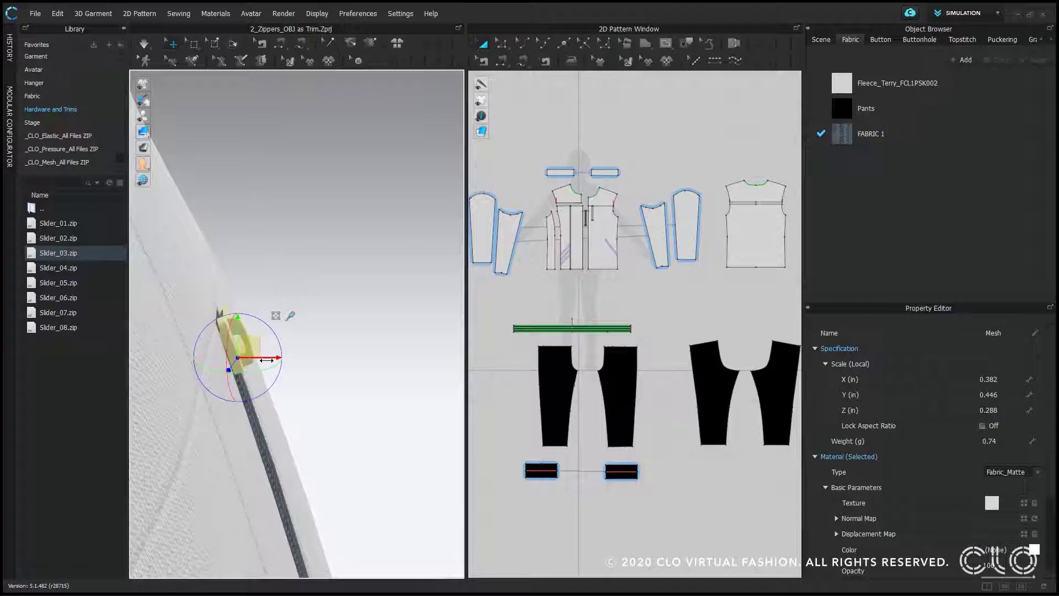
{"action": "left_click", "coordinate": [359, 360]}
{"action": "right_click_drag", "start_coordinate": [359, 359], "coordinate": [227, 345]}
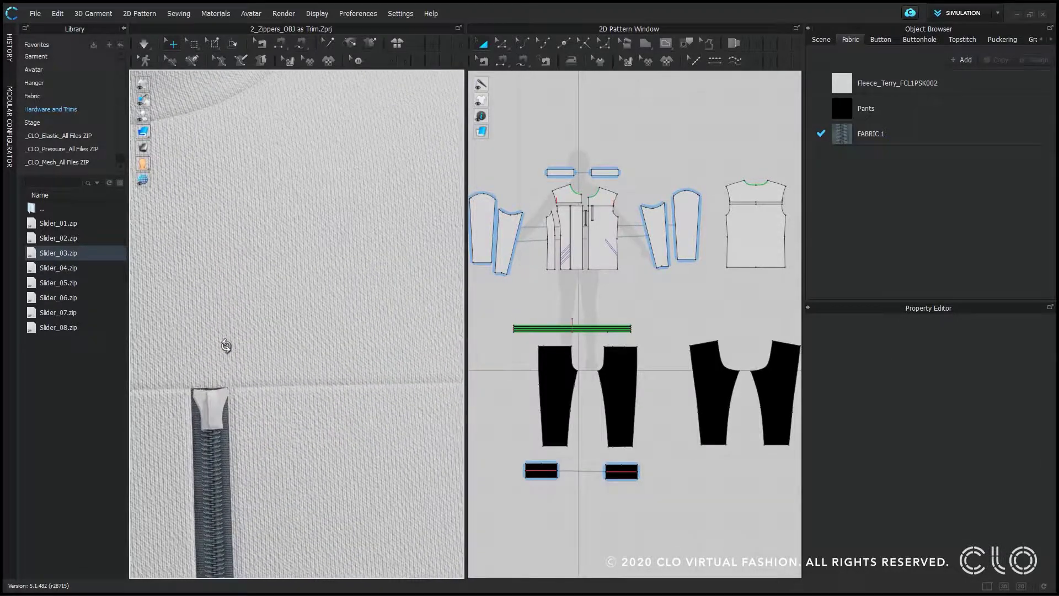
{"action": "scroll", "coordinate": [275, 352], "scroll_direction": "down", "scroll_amount": 5}
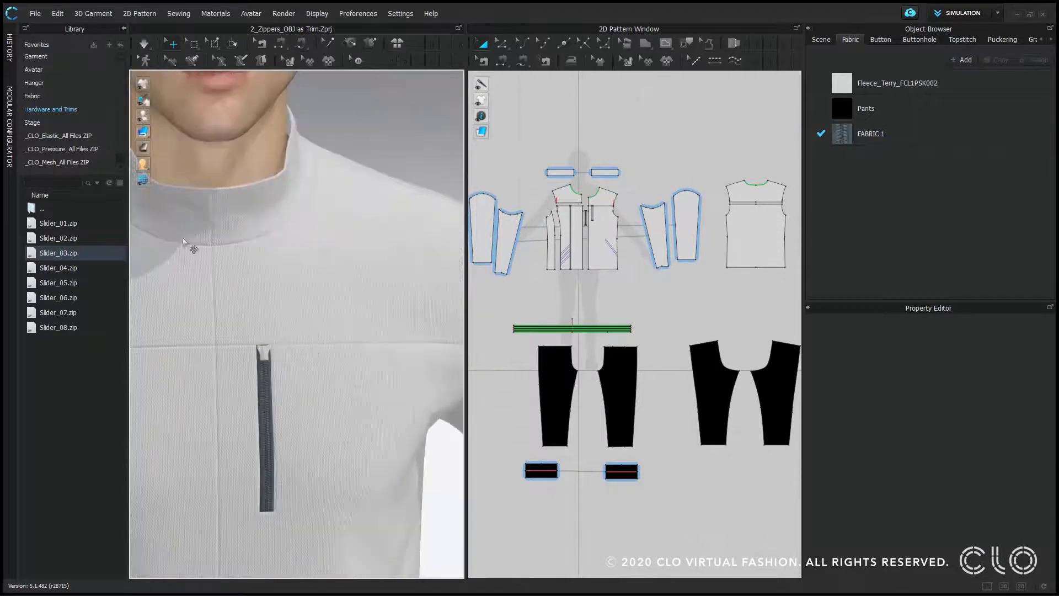
Open the OBJ folder of the zipper pullers in the Hardware and Trims library.
{"action": "double_click", "coordinate": [61, 210]}
{"action": "double_click", "coordinate": [40, 209]}
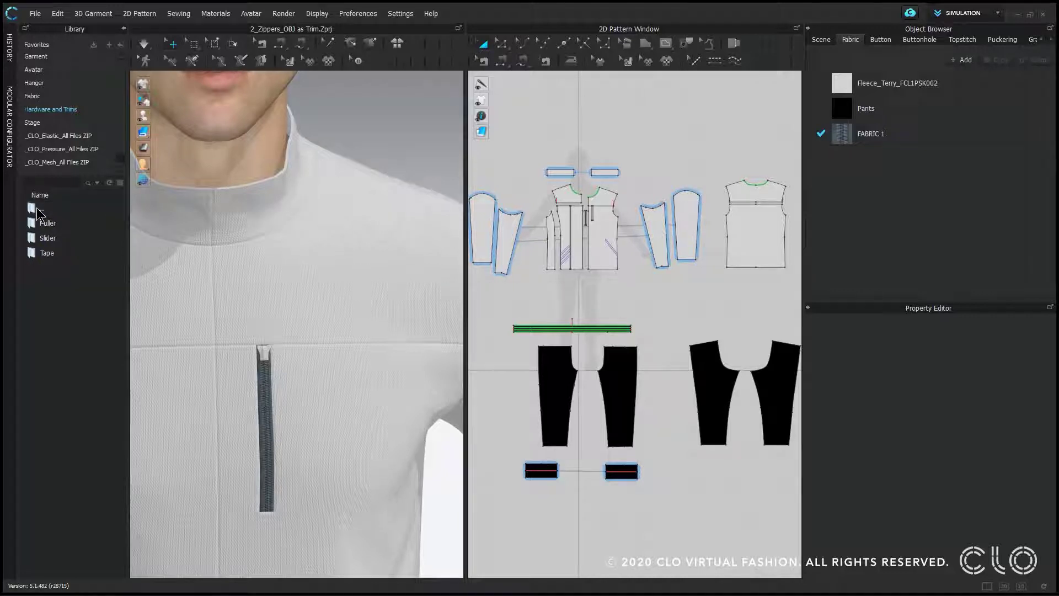
{"action": "double_click", "coordinate": [47, 223]}
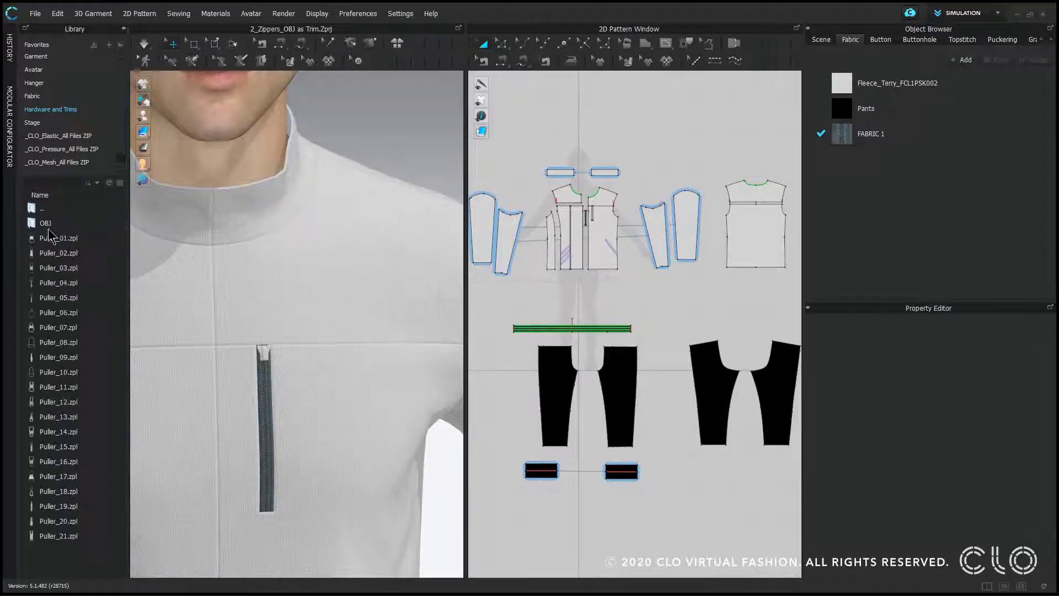
{"action": "mouse_move", "coordinate": [58, 305]}
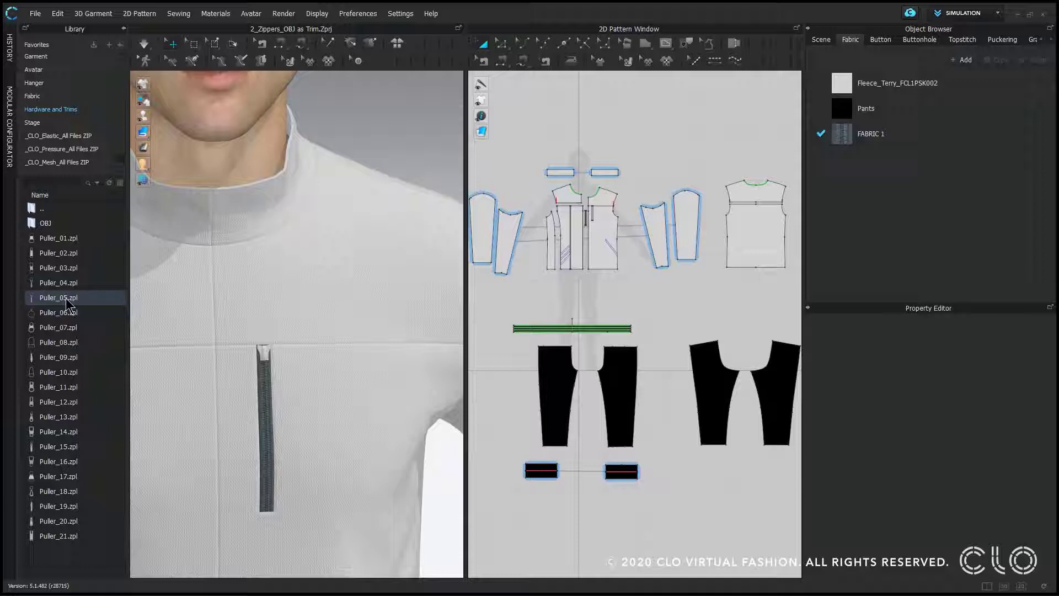
{"action": "double_click", "coordinate": [52, 226]}
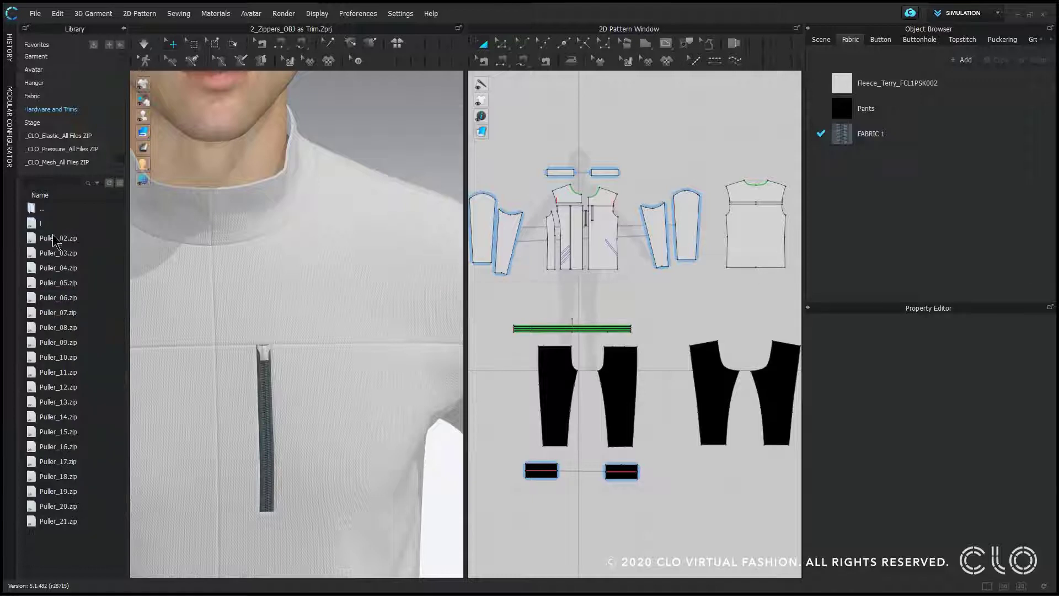
Add Puller_05.zip to the project as a trim, keeping the default mm scale.
{"action": "right_click", "coordinate": [80, 285]}
{"action": "left_click", "coordinate": [111, 293]}
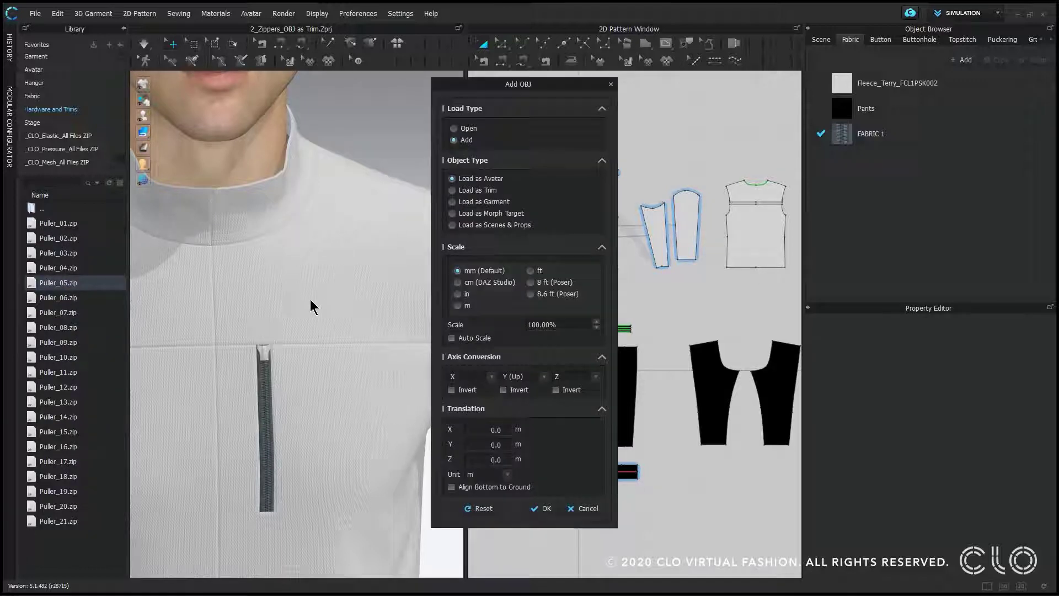
{"action": "left_click", "coordinate": [479, 191]}
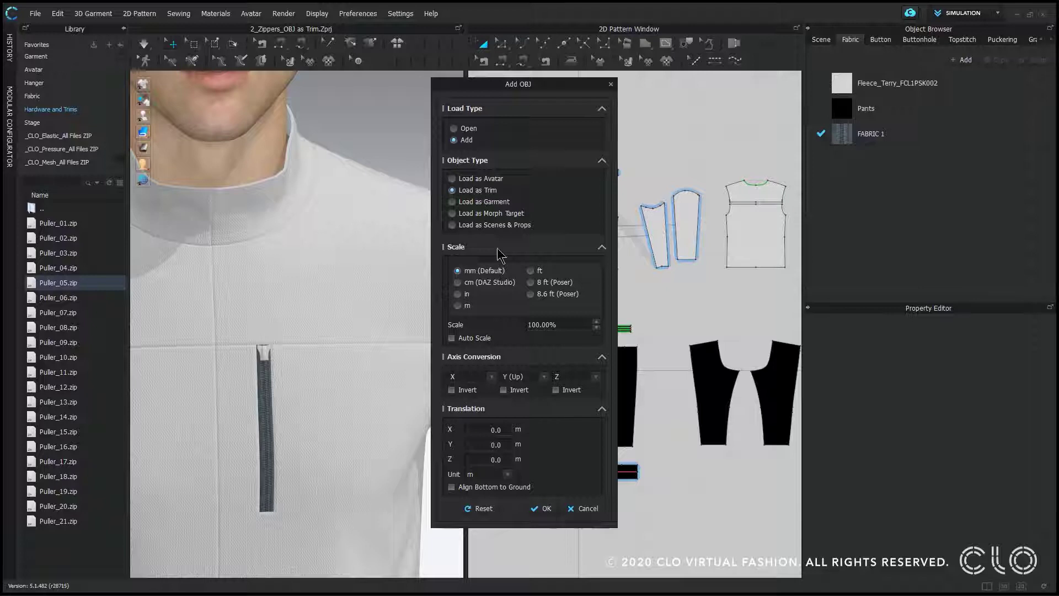
{"action": "left_click", "coordinate": [547, 507]}
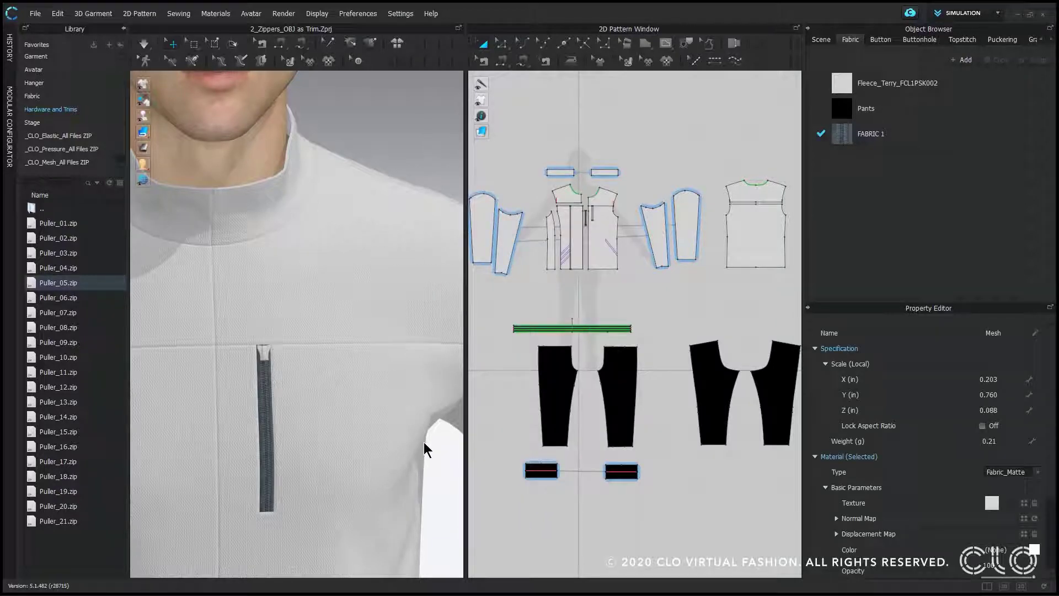
Place the puller on the chest zipper's slider and shift it slightly outward from the fabric, checking it from the side.
{"action": "left_click", "coordinate": [354, 479]}
{"action": "scroll", "coordinate": [315, 205], "scroll_direction": "up", "scroll_amount": 5}
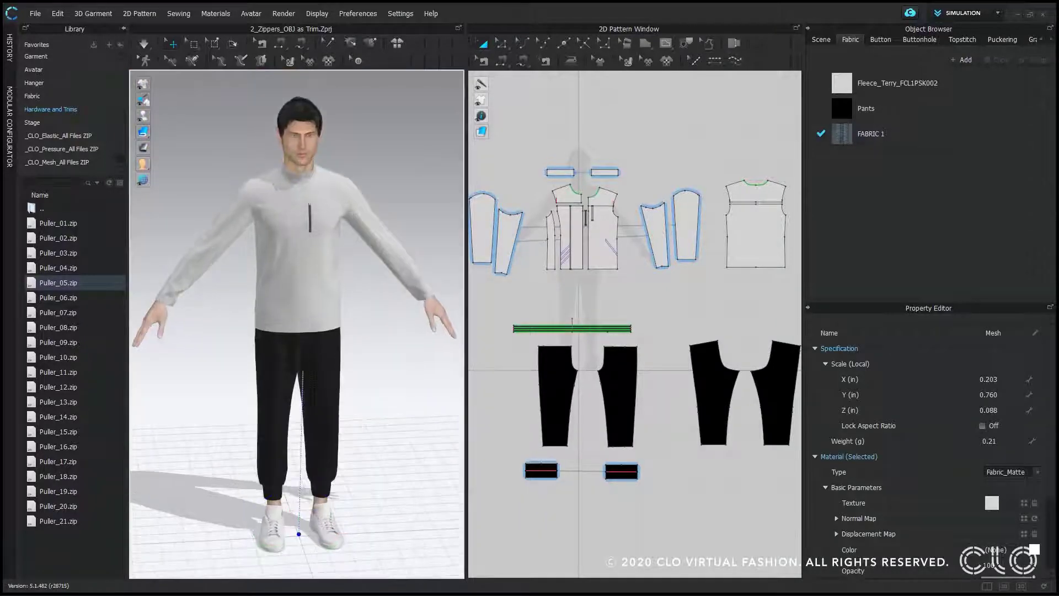
{"action": "middle_click_drag", "start_coordinate": [338, 216], "coordinate": [330, 317]}
{"action": "scroll", "coordinate": [329, 315], "scroll_direction": "up", "scroll_amount": 5}
{"action": "scroll", "coordinate": [330, 331], "scroll_direction": "up", "scroll_amount": 6}
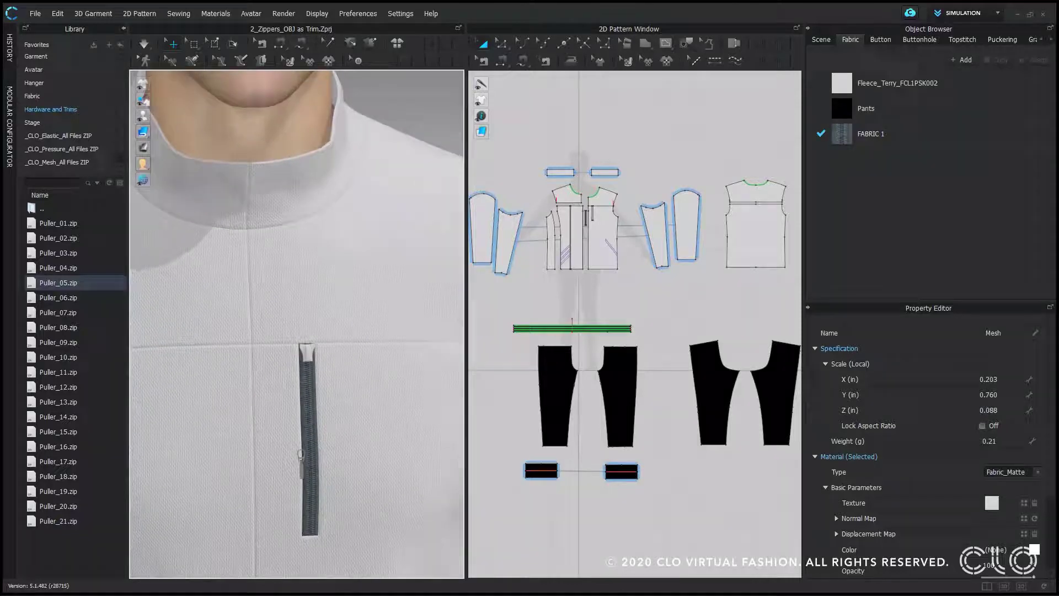
{"action": "left_click", "coordinate": [318, 410]}
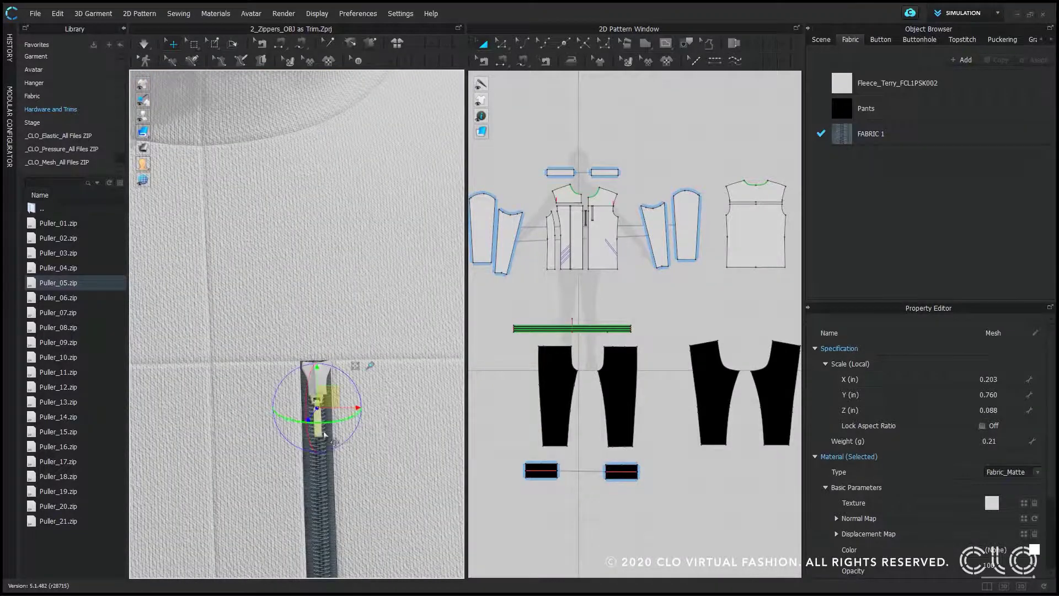
{"action": "right_click_drag", "start_coordinate": [319, 412], "coordinate": [305, 429]}
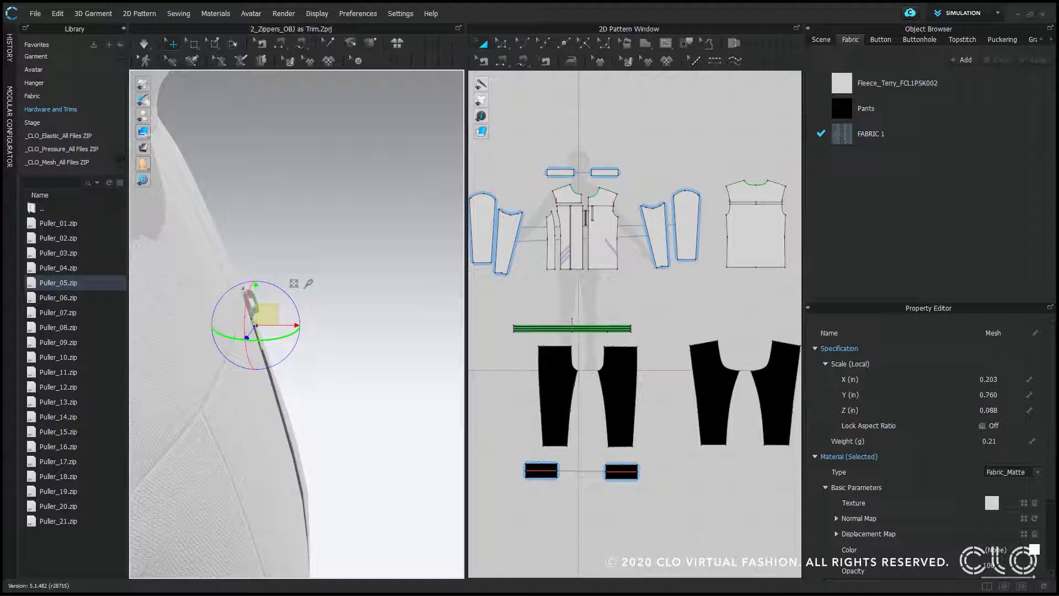
{"action": "left_click_drag", "start_coordinate": [285, 326], "coordinate": [288, 326]}
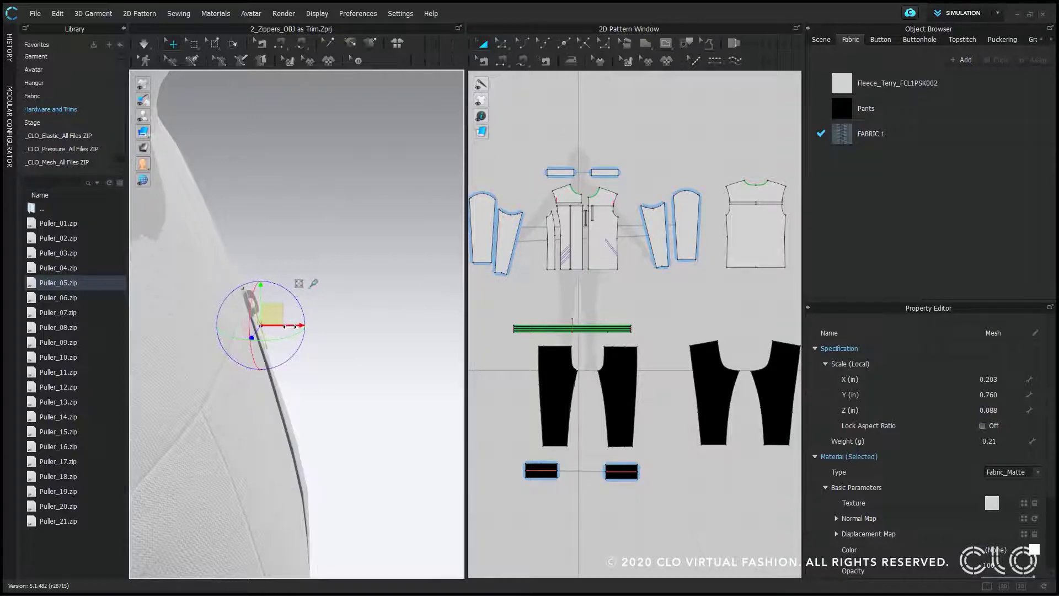
{"action": "right_click_drag", "start_coordinate": [261, 363], "coordinate": [202, 351]}
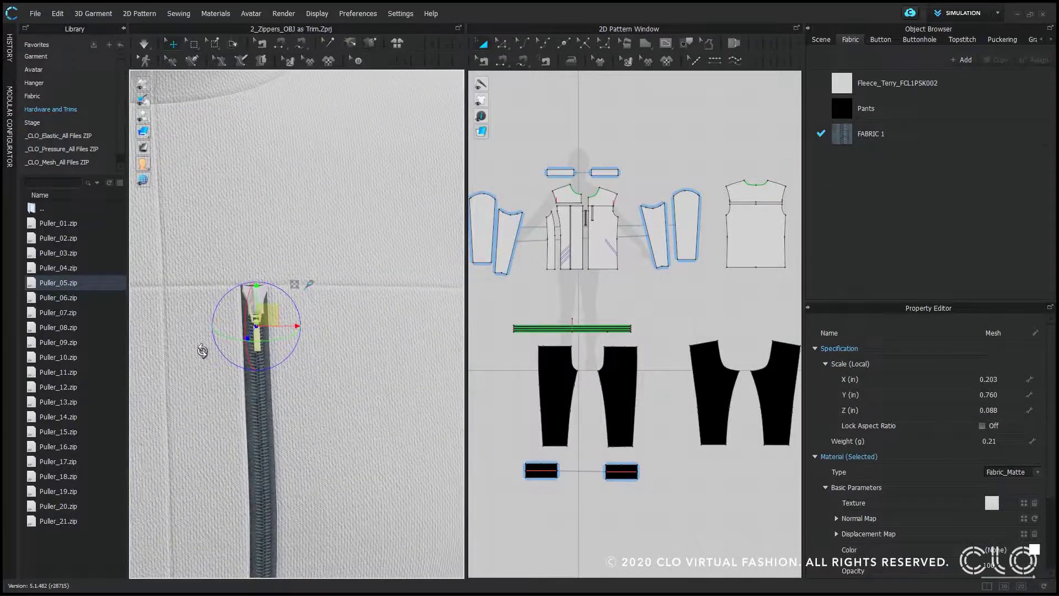
Scale the puller up slightly to about 0.232 × 0.869 × 0.100 in and check its fit from the side.
{"action": "left_click", "coordinate": [294, 288]}
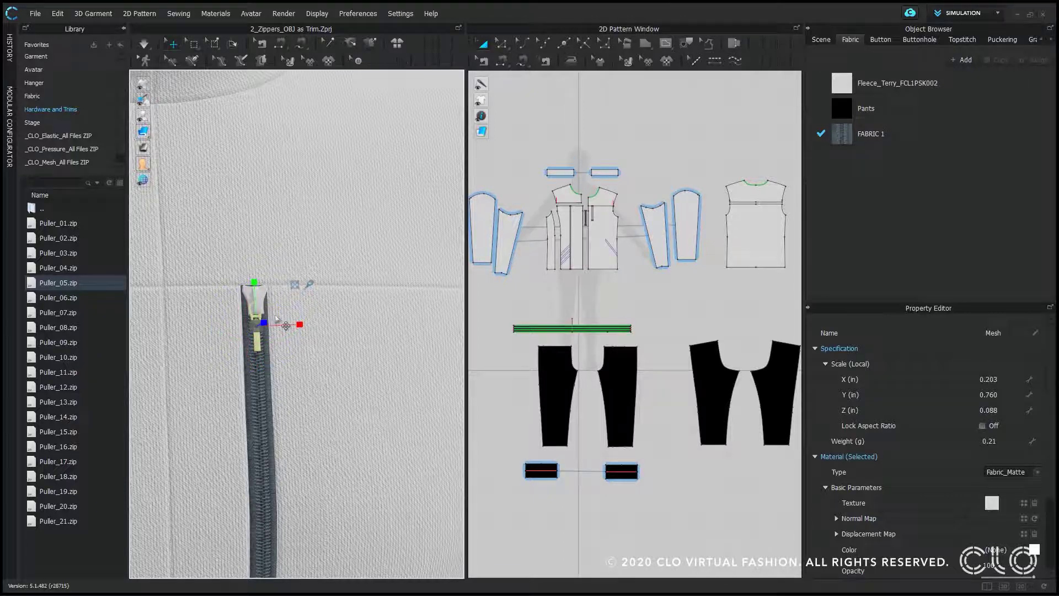
{"action": "right_click_drag", "start_coordinate": [286, 326], "coordinate": [281, 331]}
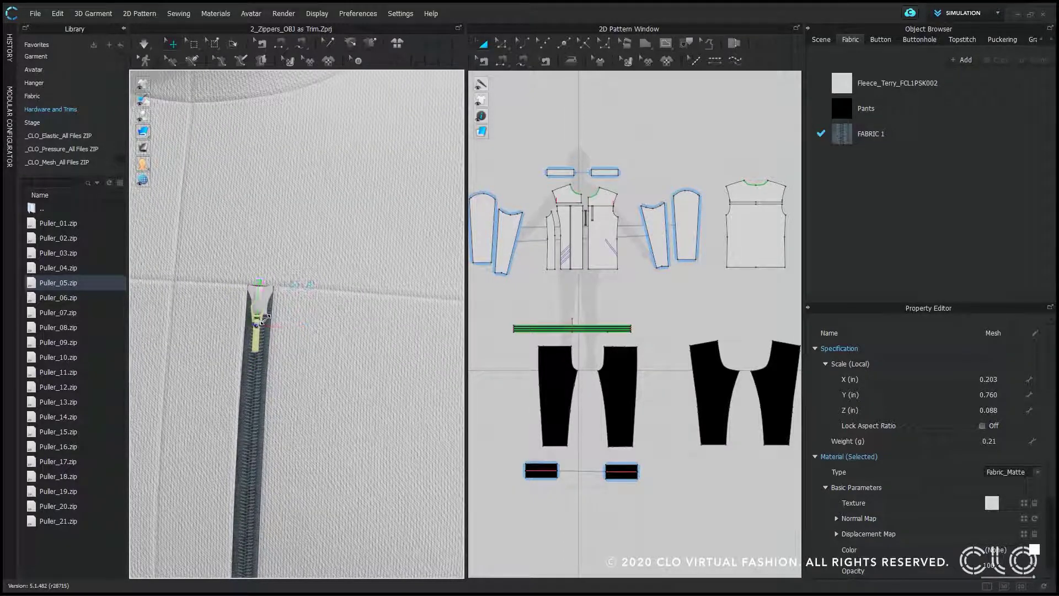
{"action": "left_click_drag", "start_coordinate": [295, 357], "coordinate": [297, 357]}
{"action": "right_click_drag", "start_coordinate": [310, 358], "coordinate": [418, 357]}
{"action": "left_click", "coordinate": [418, 358]}
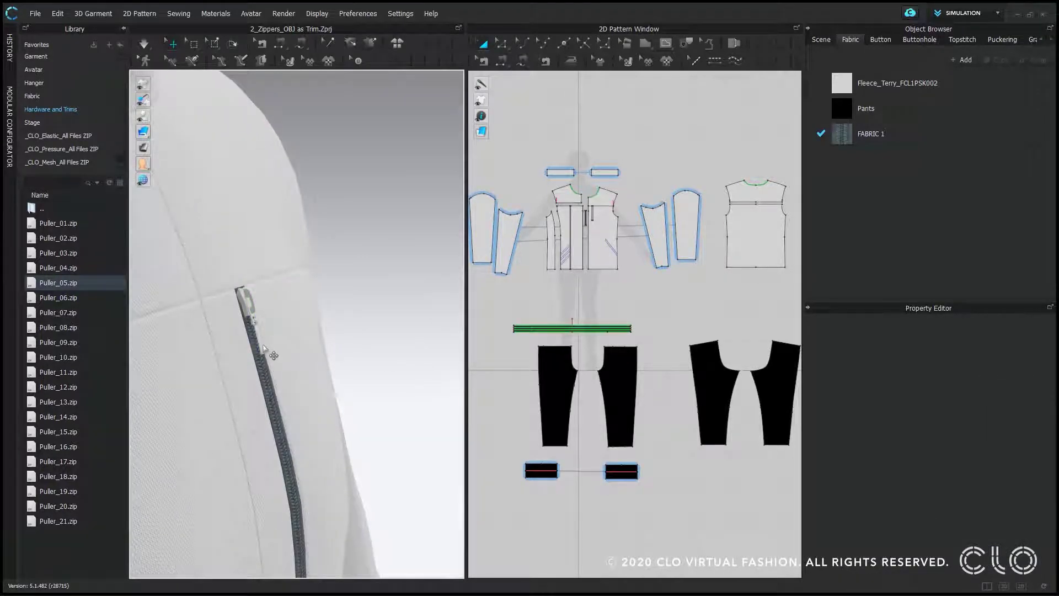
{"action": "left_click", "coordinate": [265, 349]}
{"action": "left_click_drag", "start_coordinate": [264, 349], "coordinate": [272, 352]}
{"action": "key", "text": "ctrl+z"}
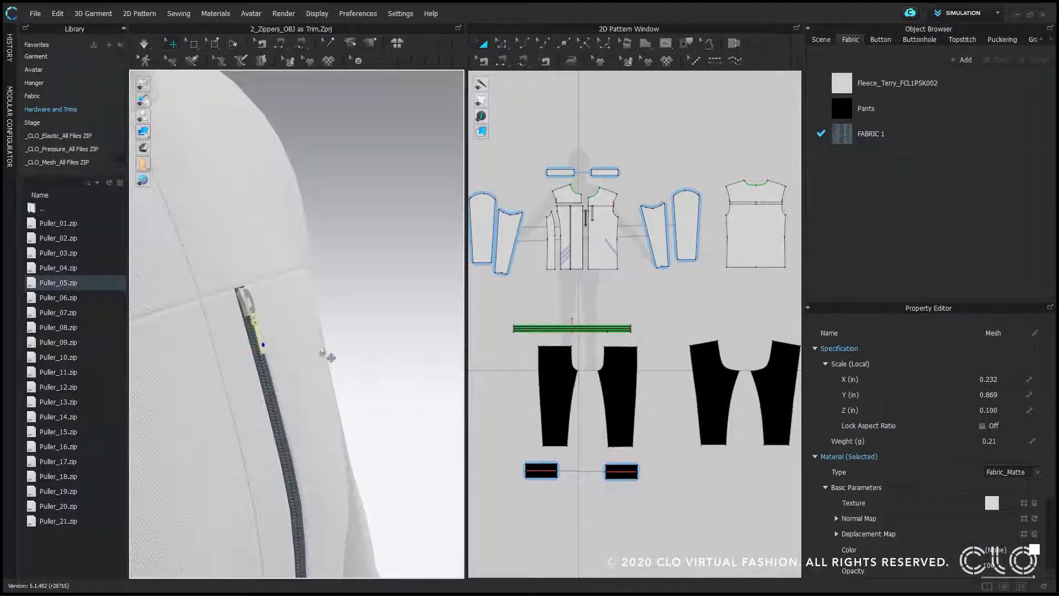
Lower the puller slightly so it hangs from the slider, centred over the zipper teeth.
{"action": "right_click_drag", "start_coordinate": [365, 331], "coordinate": [266, 332]}
{"action": "left_click", "coordinate": [263, 324]}
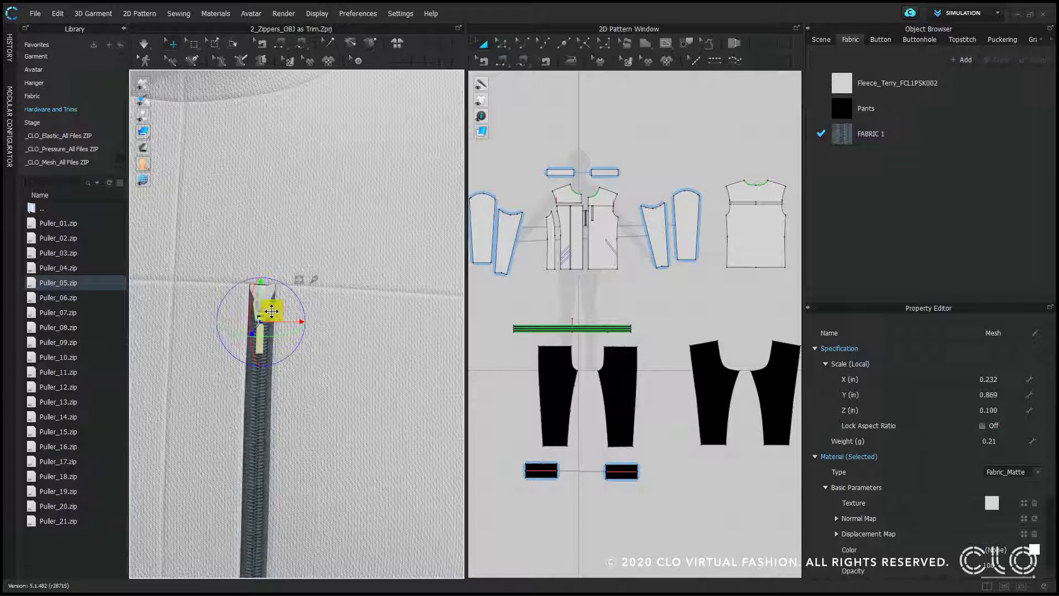
{"action": "left_click_drag", "start_coordinate": [271, 311], "coordinate": [272, 315]}
{"action": "left_click", "coordinate": [321, 360]}
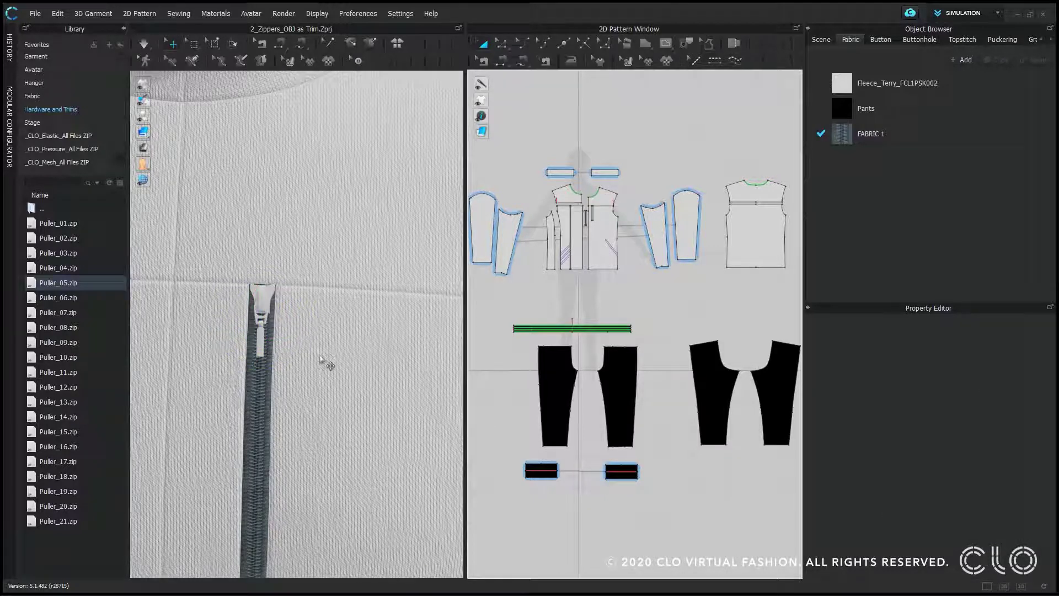
Set the material type of both the slider and the puller to Metal.
{"action": "left_click", "coordinate": [272, 336]}
{"action": "left_click", "coordinate": [271, 293], "text": "shift"}
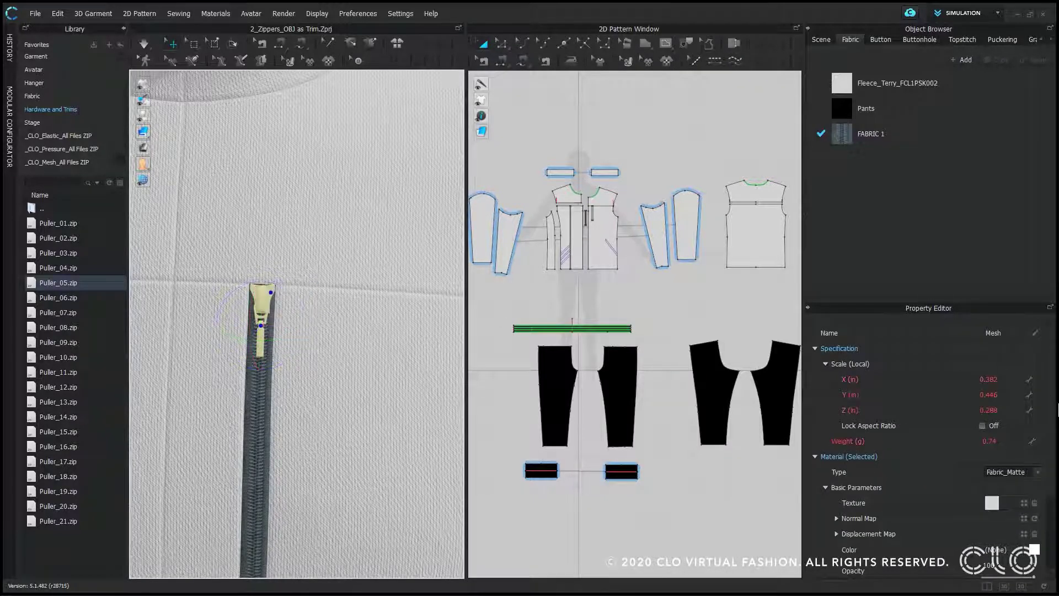
{"action": "left_click", "coordinate": [1023, 471]}
{"action": "left_click", "coordinate": [996, 579]}
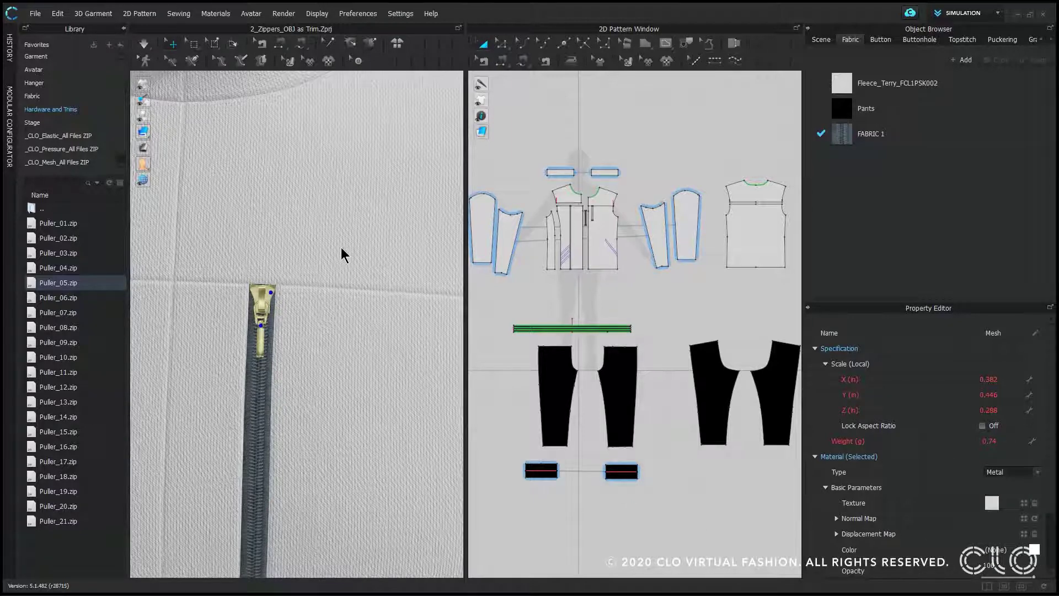
Color the slider and puller with the grey #6A747A sampled from the zipper strip.
{"action": "left_click", "coordinate": [262, 410]}
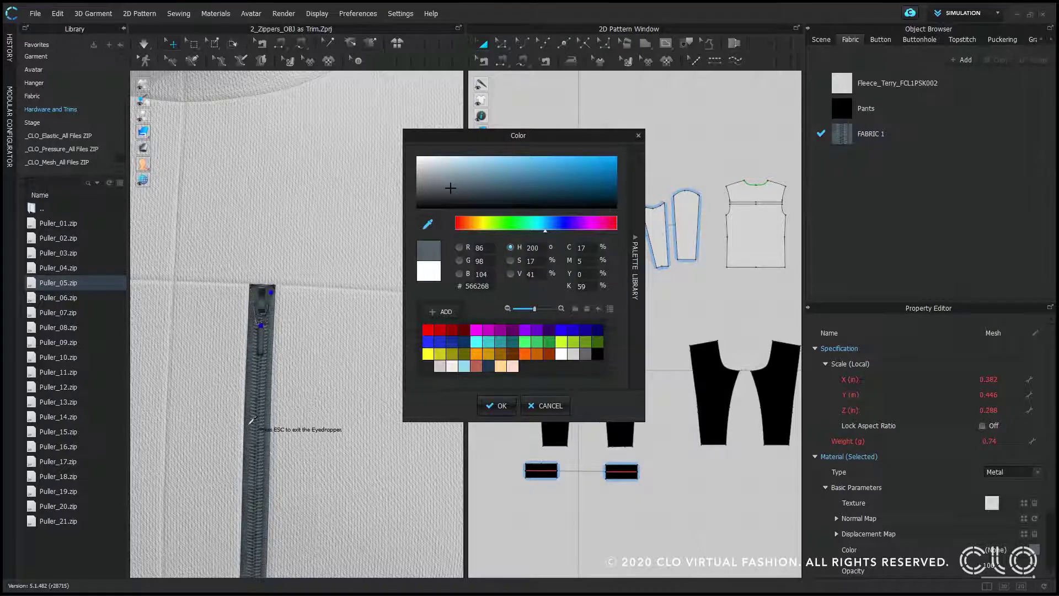
{"action": "left_click", "coordinate": [253, 421]}
{"action": "left_click", "coordinate": [262, 415]}
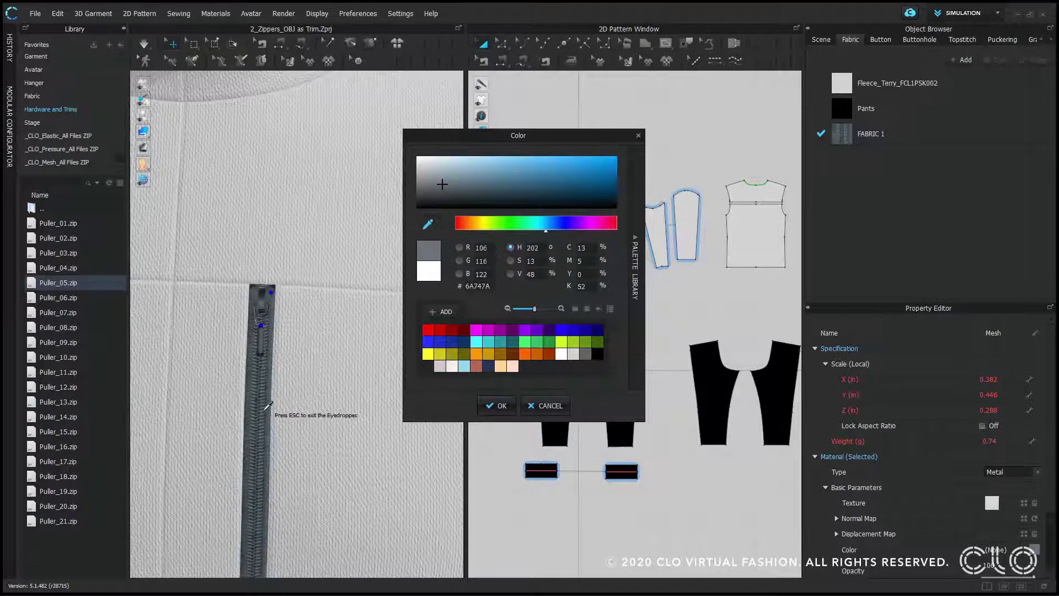
{"action": "left_click", "coordinate": [511, 406]}
{"action": "scroll", "coordinate": [362, 359], "scroll_direction": "down", "scroll_amount": 5}
{"action": "left_click", "coordinate": [423, 170]}
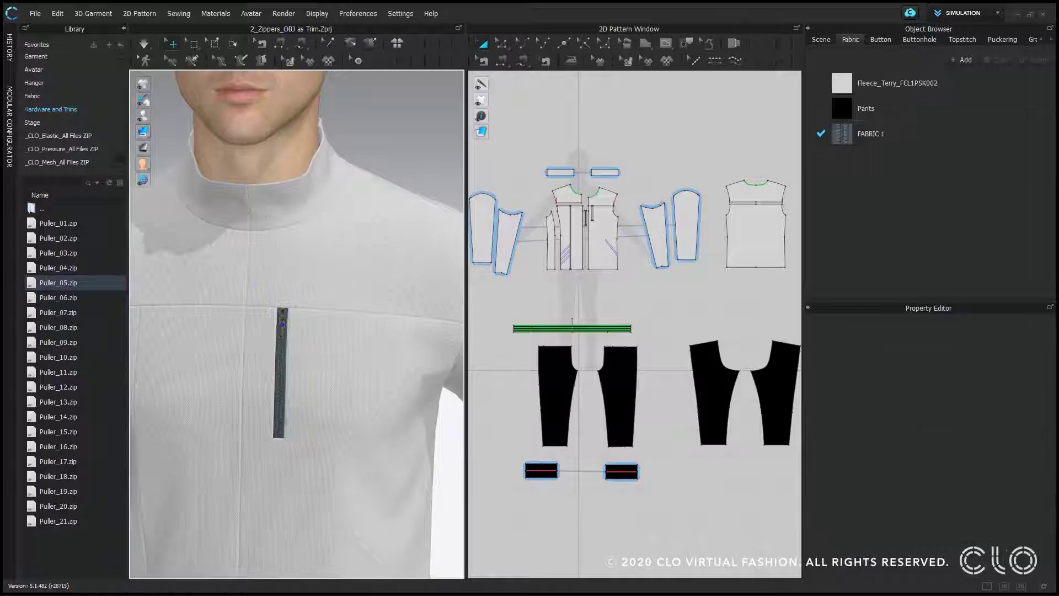
Add Puller_09.zip from the pullers' OBJ folder as a trim, keeping the default mm scale.
{"action": "right_click_drag", "start_coordinate": [348, 300], "coordinate": [331, 325]}
{"action": "scroll", "coordinate": [301, 353], "scroll_direction": "down", "scroll_amount": 4}
{"action": "right_click_drag", "start_coordinate": [296, 359], "coordinate": [234, 352]}
{"action": "right_click_drag", "start_coordinate": [358, 366], "coordinate": [314, 367]}
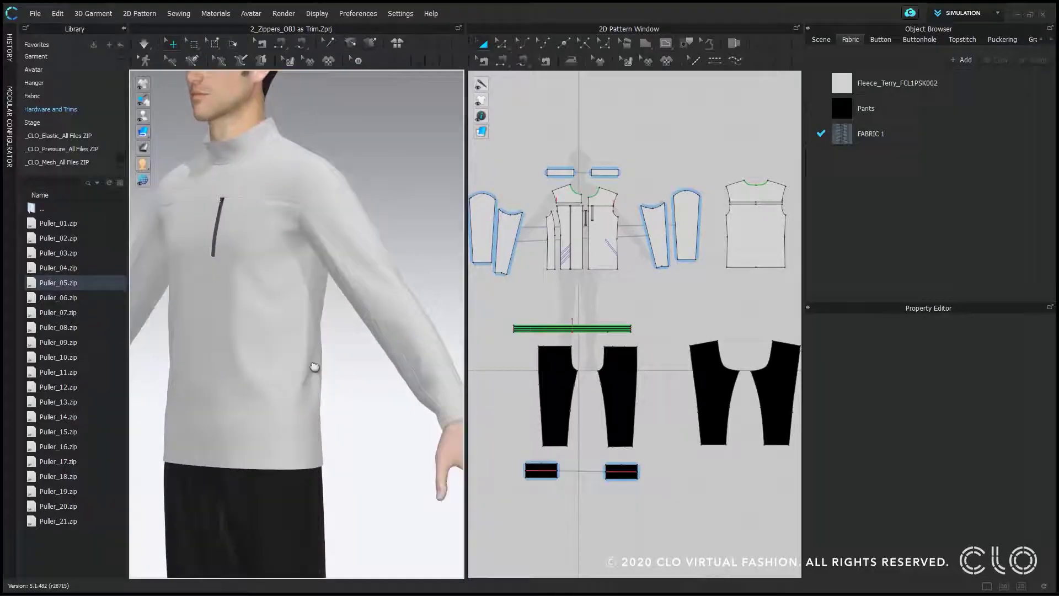
{"action": "scroll", "coordinate": [317, 369], "scroll_direction": "up", "scroll_amount": 5}
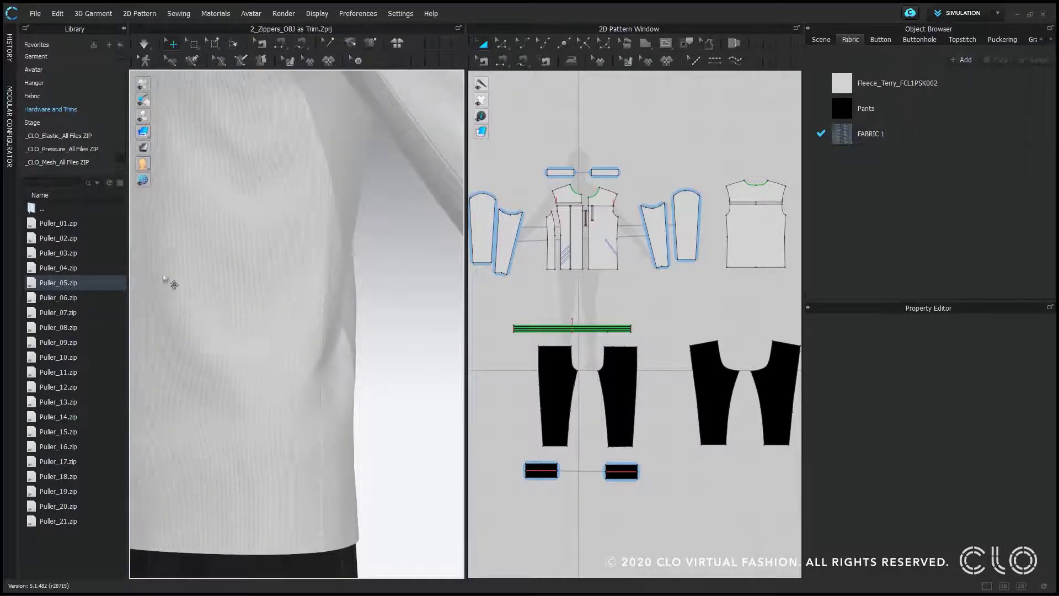
{"action": "double_click", "coordinate": [36, 209]}
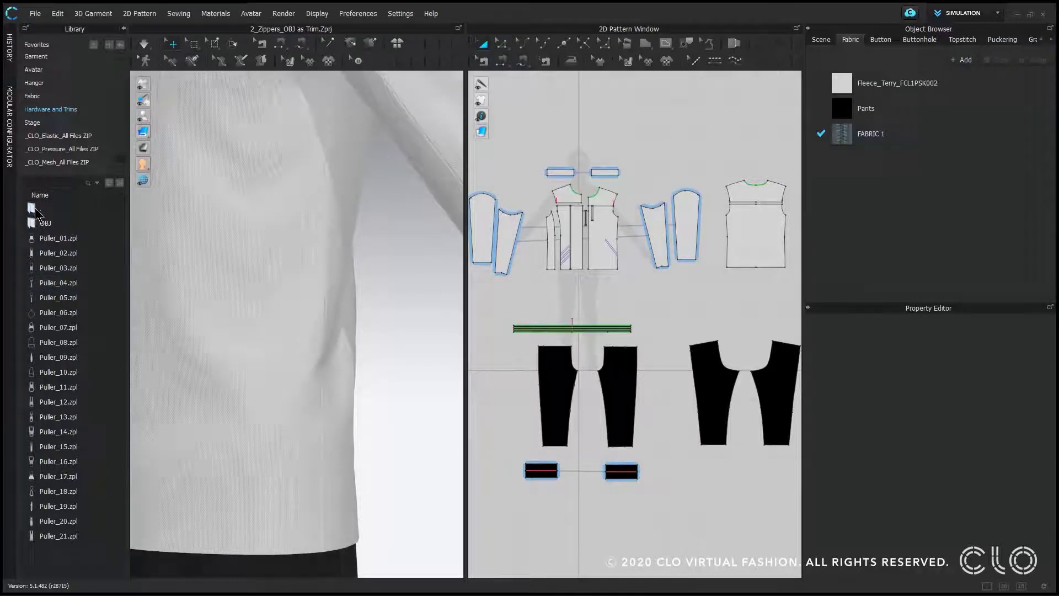
{"action": "mouse_move", "coordinate": [64, 362]}
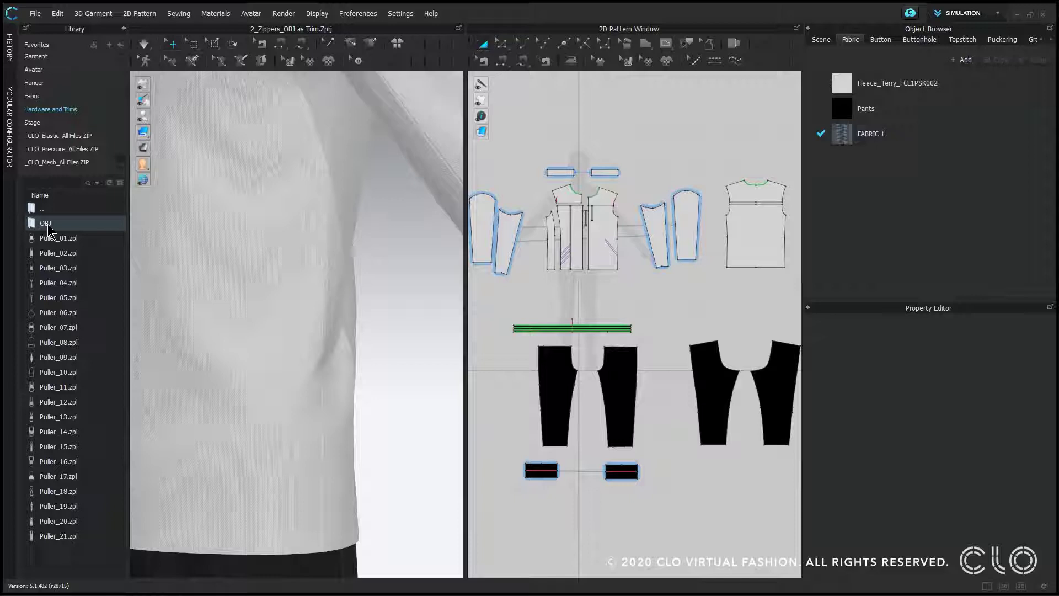
{"action": "double_click", "coordinate": [49, 226]}
{"action": "right_click", "coordinate": [78, 343]}
{"action": "left_click", "coordinate": [94, 354]}
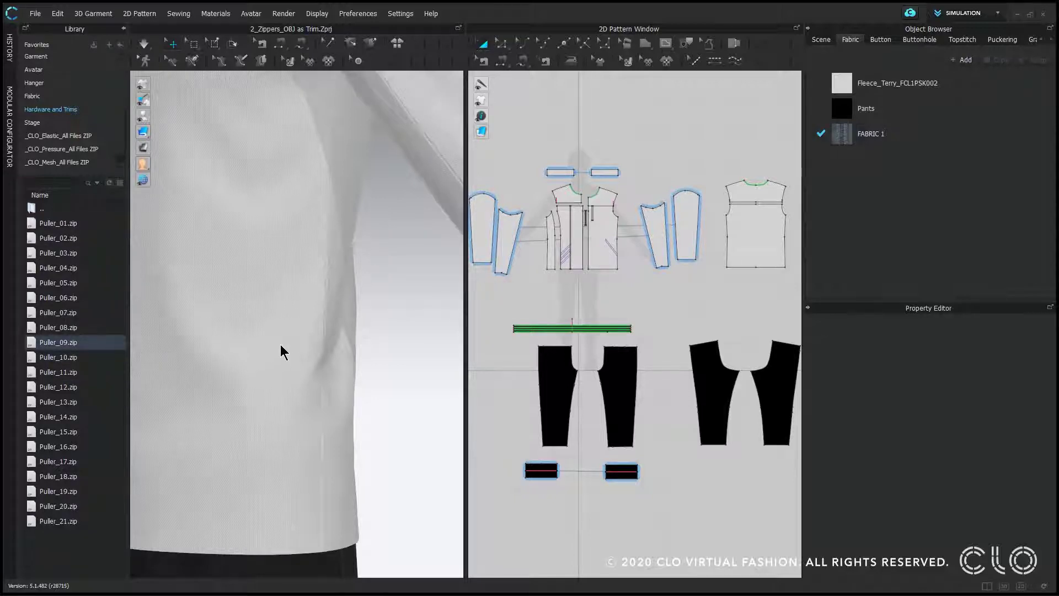
{"action": "left_click", "coordinate": [469, 191]}
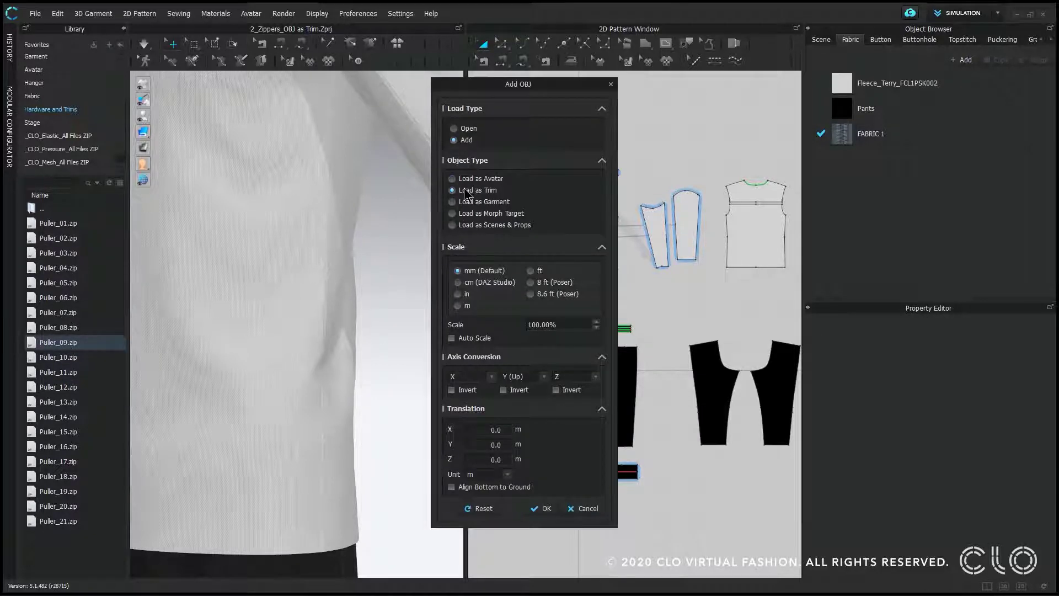
{"action": "left_click", "coordinate": [544, 509]}
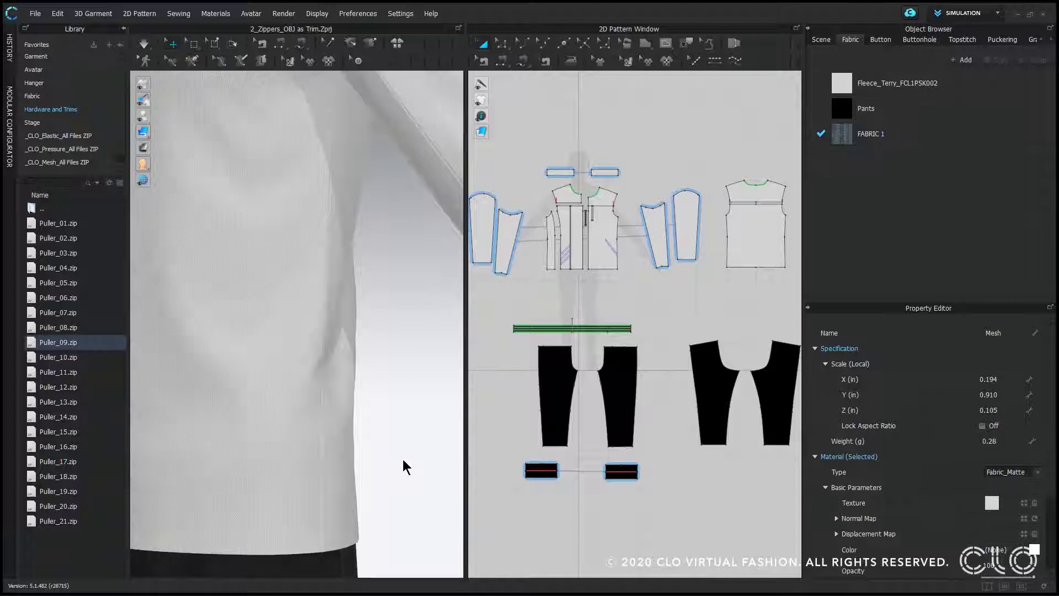
Place the second puller at the pocket opening on the shirt's side above the hem and adjust its size slightly.
{"action": "scroll", "coordinate": [313, 364], "scroll_direction": "up", "scroll_amount": 10}
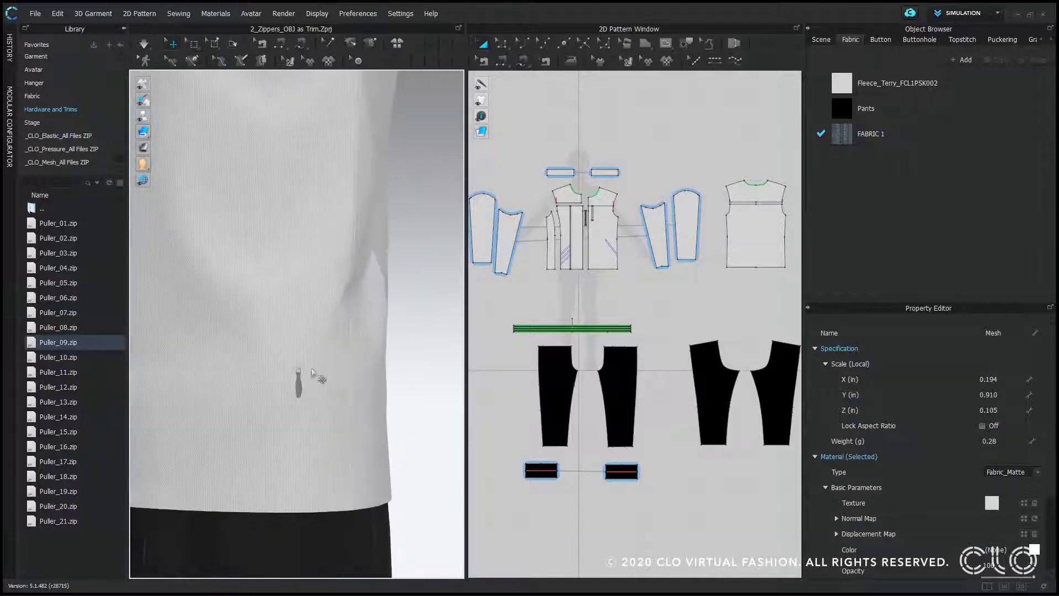
{"action": "left_click", "coordinate": [353, 313]}
{"action": "left_click", "coordinate": [391, 273]}
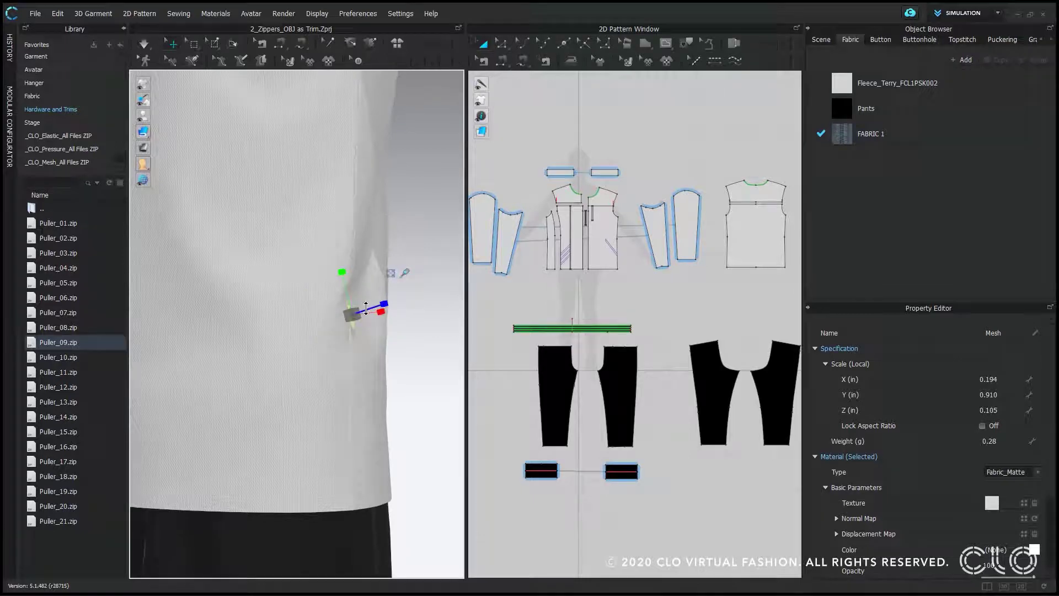
{"action": "left_click_drag", "start_coordinate": [354, 310], "coordinate": [355, 314]}
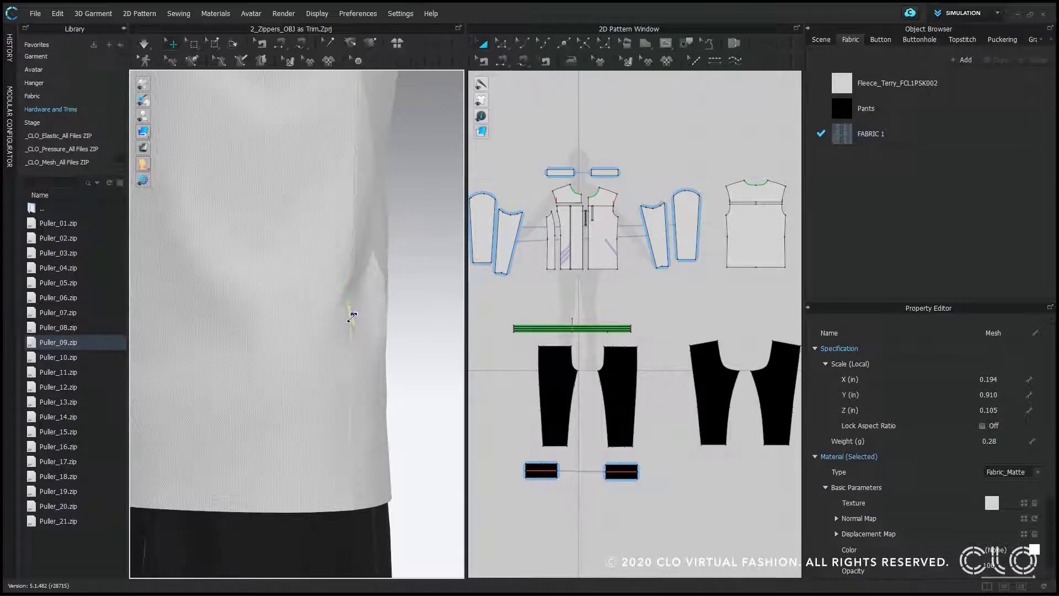
{"action": "left_click", "coordinate": [422, 354]}
{"action": "scroll", "coordinate": [410, 352], "scroll_direction": "down", "scroll_amount": 3}
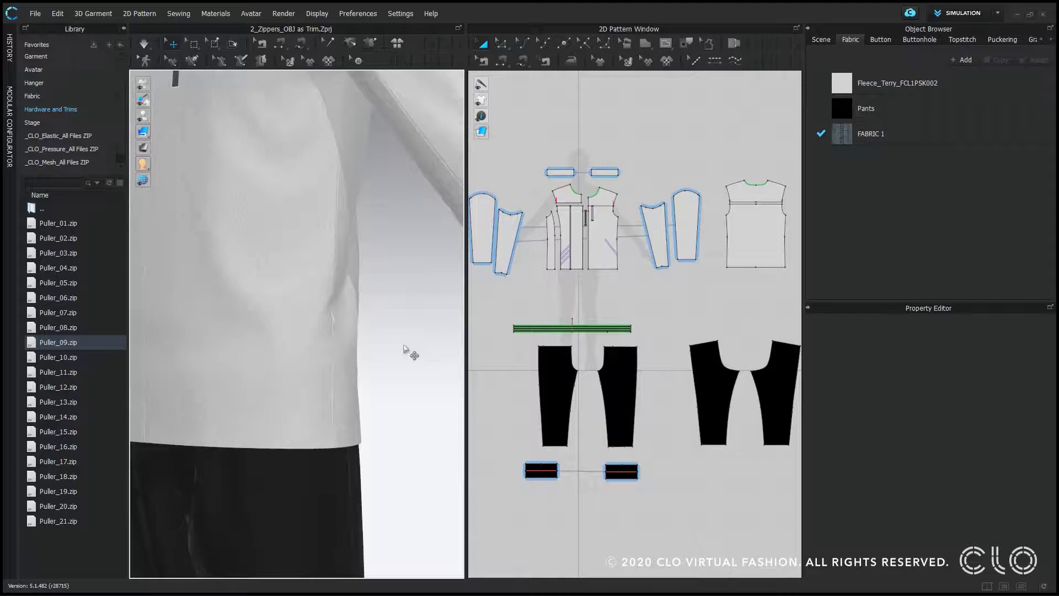
{"action": "right_click_drag", "start_coordinate": [409, 352], "coordinate": [359, 343]}
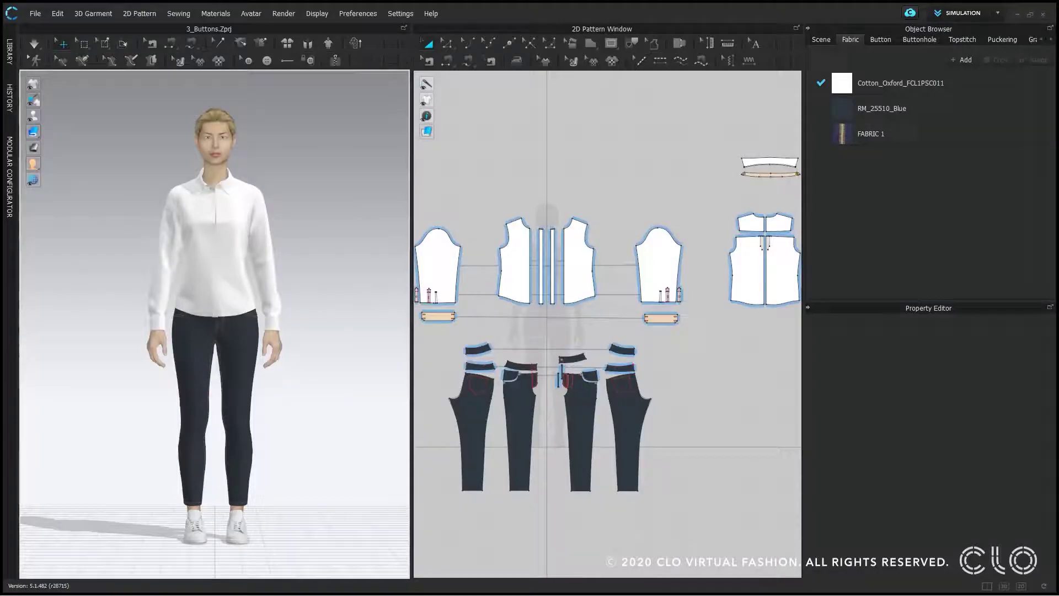
Sew the inner edge of the left placket strip to the centre edge of the right front pattern and simulate the shirt.
{"action": "left_click", "coordinate": [445, 60]}
{"action": "scroll", "coordinate": [347, 181], "scroll_direction": "up", "scroll_amount": 4}
{"action": "scroll", "coordinate": [347, 181], "scroll_direction": "down", "scroll_amount": 3}
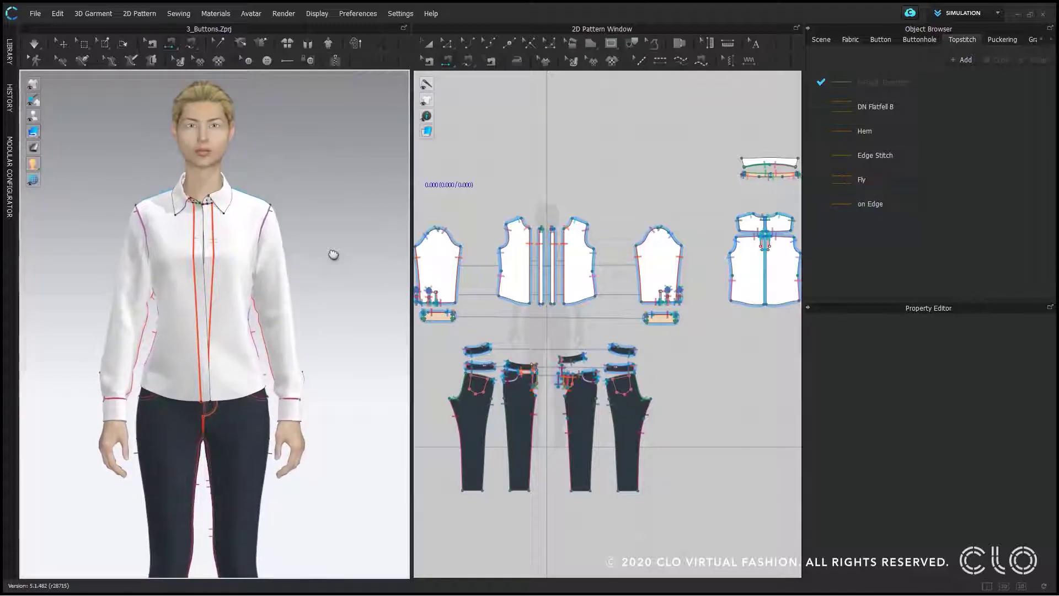
{"action": "scroll", "coordinate": [336, 263], "scroll_direction": "up", "scroll_amount": 4}
{"action": "scroll", "coordinate": [546, 271], "scroll_direction": "up", "scroll_amount": 5}
{"action": "left_click", "coordinate": [546, 271]}
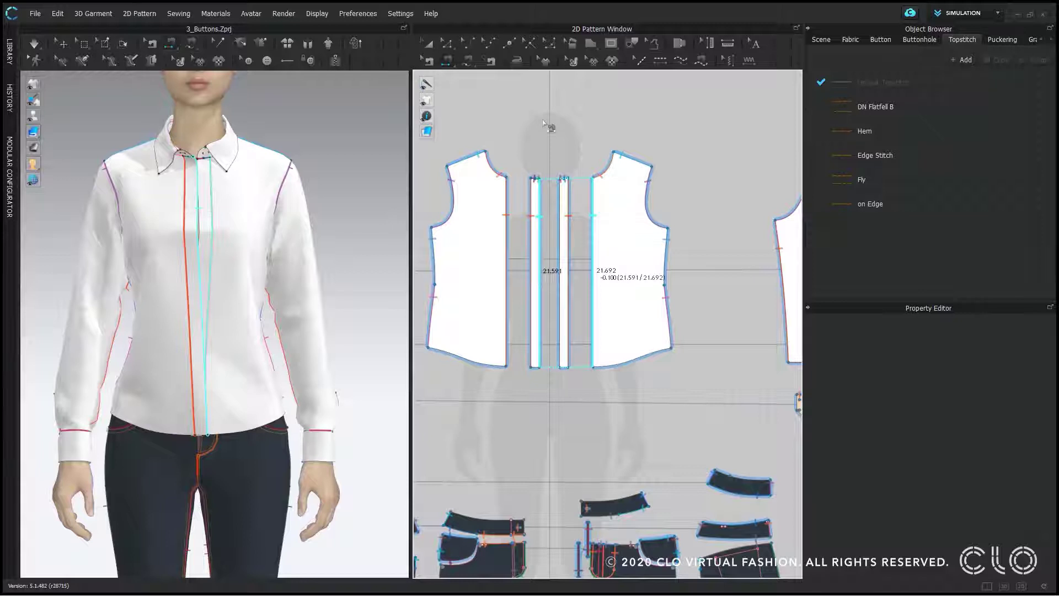
{"action": "key", "text": "Return"}
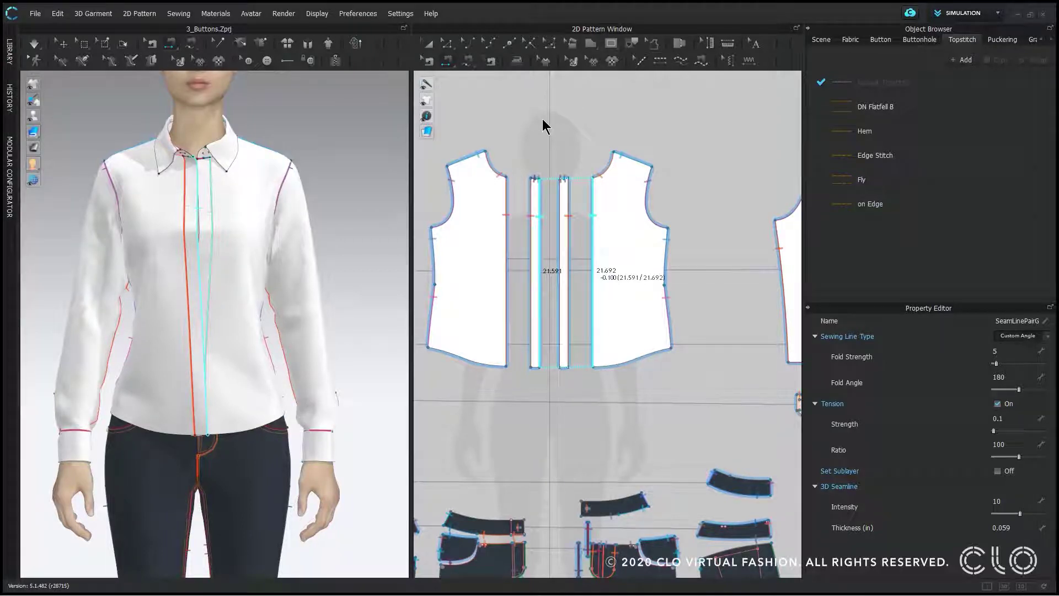
{"action": "key", "text": "Return"}
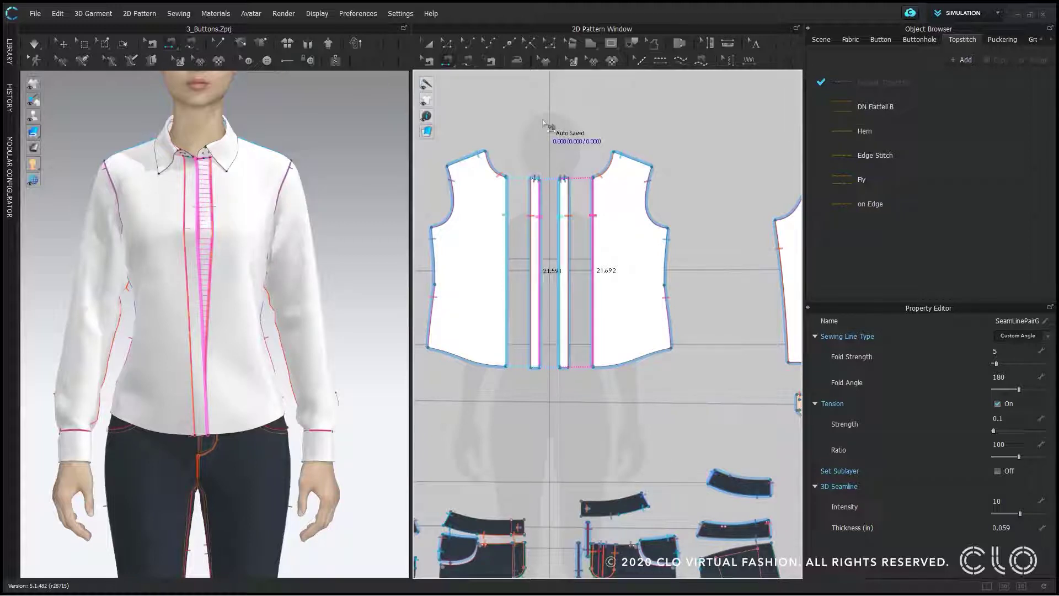
{"action": "left_click", "coordinate": [35, 43]}
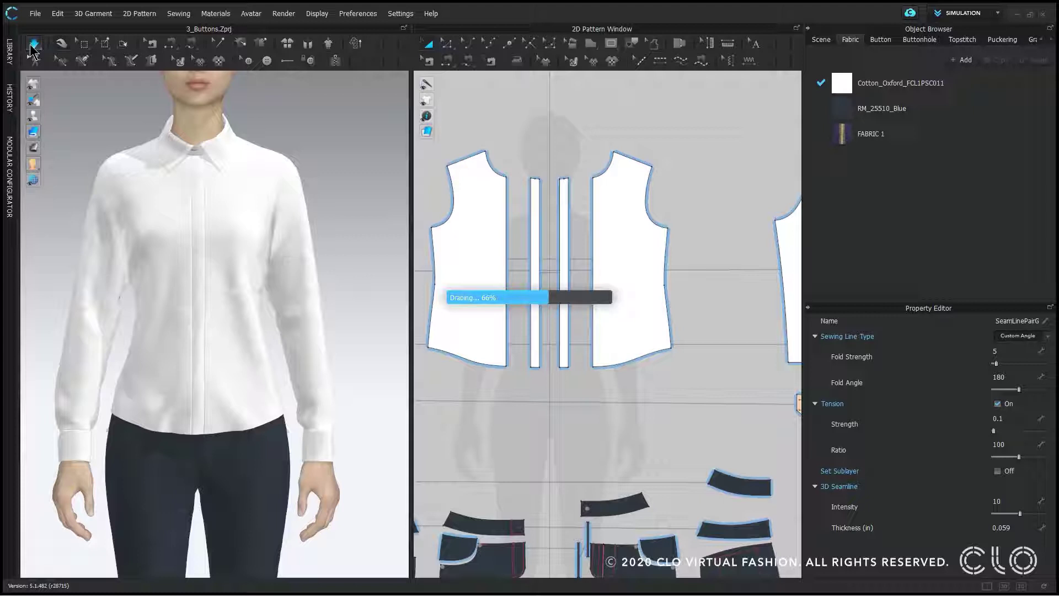
Select the right placket strip in the 2D pattern and add a new button style to the project.
{"action": "left_click", "coordinate": [429, 45]}
{"action": "scroll", "coordinate": [589, 180], "scroll_direction": "up", "scroll_amount": 3}
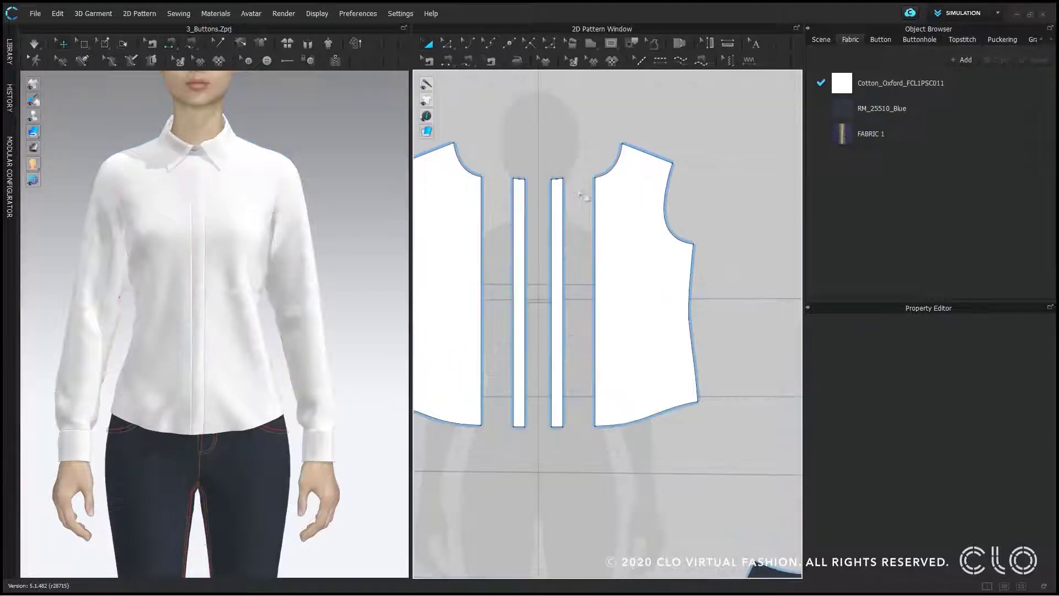
{"action": "left_click", "coordinate": [559, 199]}
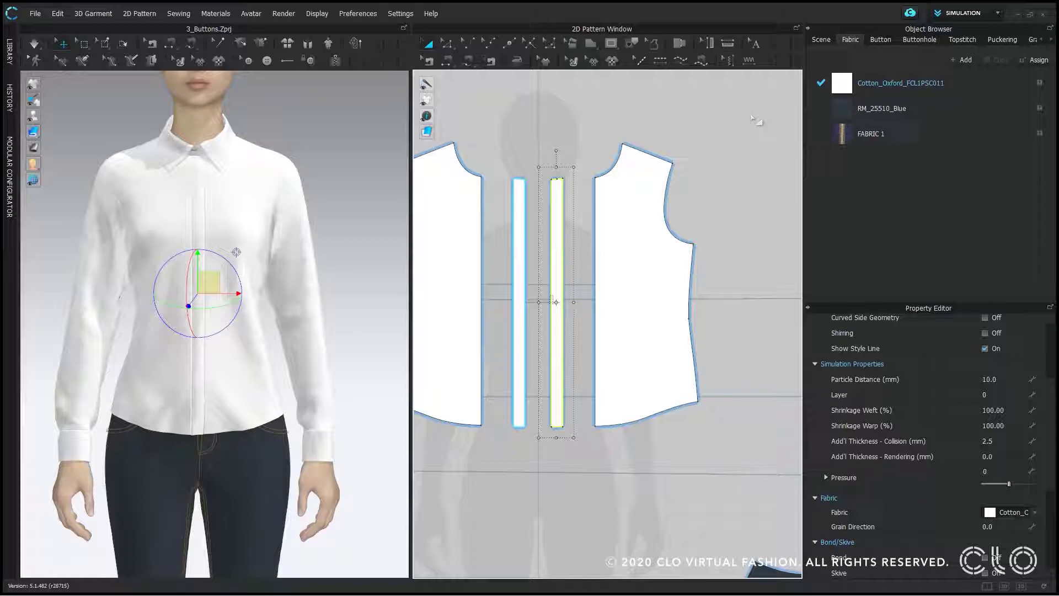
{"action": "left_click", "coordinate": [881, 39]}
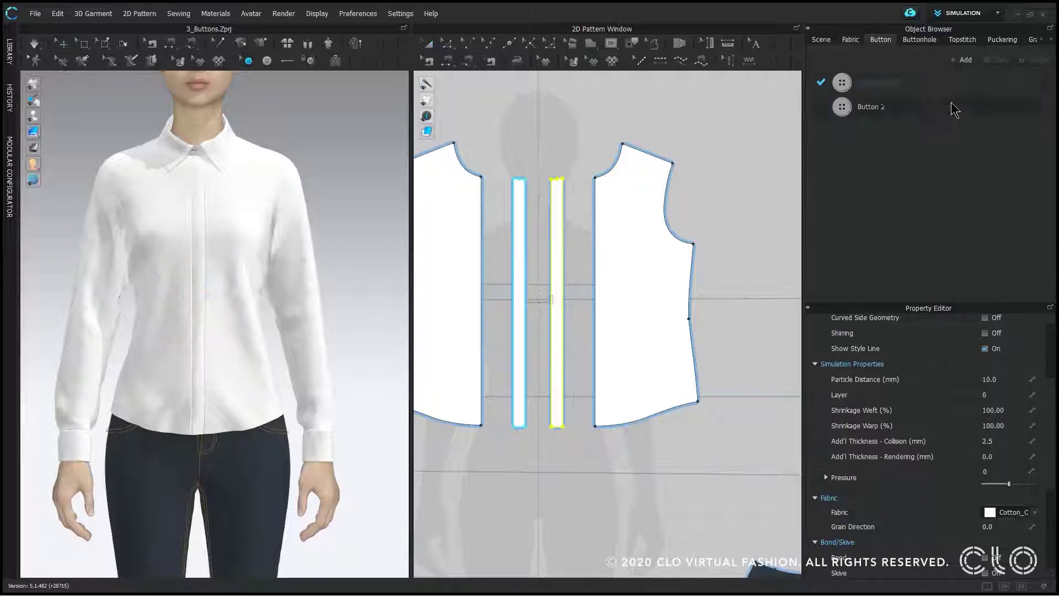
{"action": "left_click", "coordinate": [965, 60]}
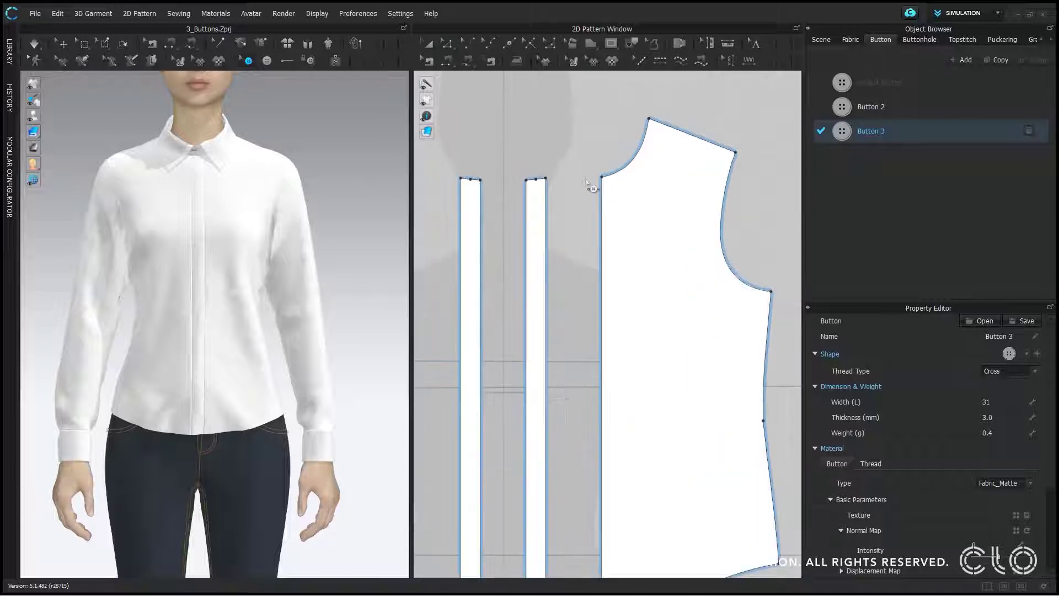
Place a single button near the upper end of the right placket strip.
{"action": "scroll", "coordinate": [588, 181], "scroll_direction": "up", "scroll_amount": 3}
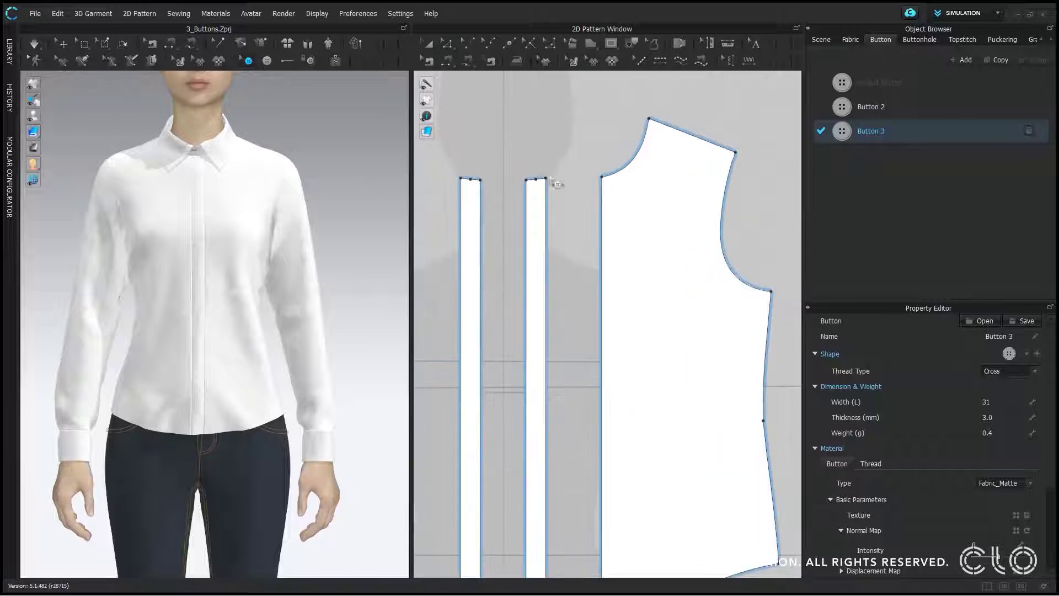
{"action": "left_click", "coordinate": [266, 60]}
{"action": "scroll", "coordinate": [591, 224], "scroll_direction": "up", "scroll_amount": 2}
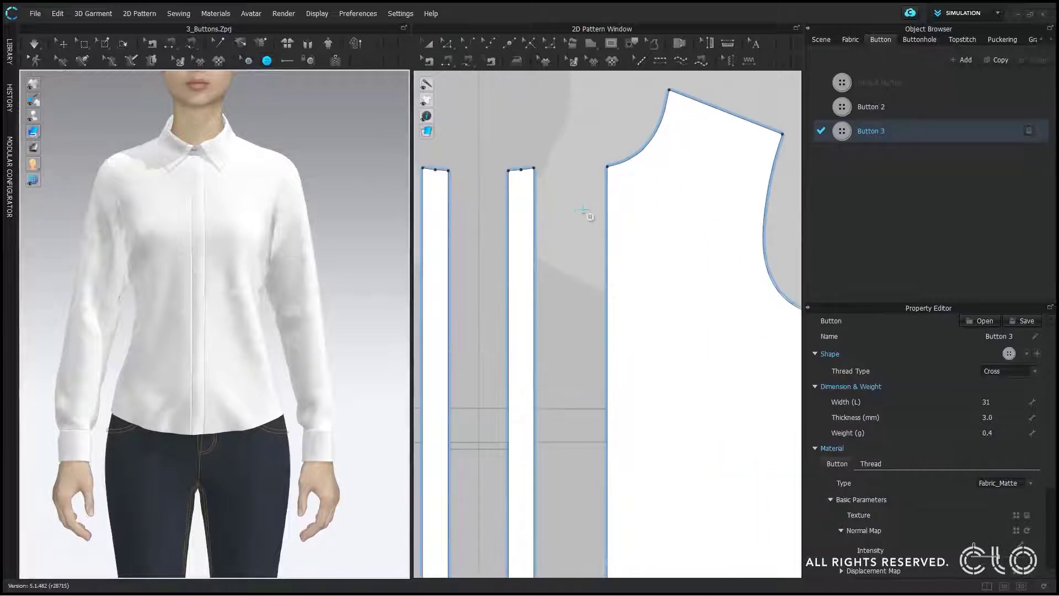
{"action": "left_click", "coordinate": [531, 197]}
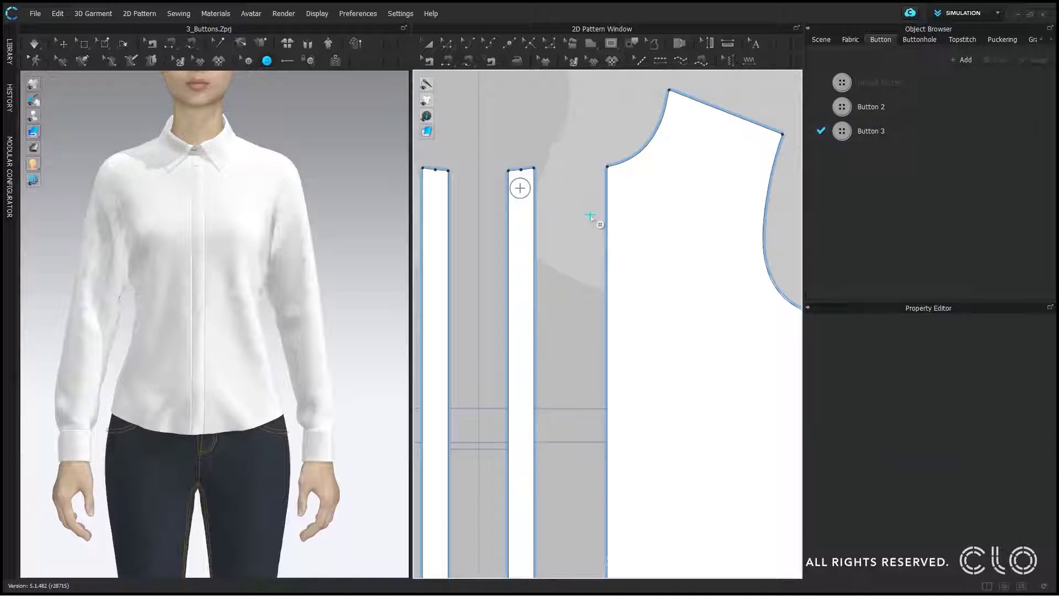
Shift the placed button slightly so it sits centred across the width of the placket strip.
{"action": "scroll", "coordinate": [547, 181], "scroll_direction": "up", "scroll_amount": 3}
{"action": "left_click", "coordinate": [246, 61]}
{"action": "scroll", "coordinate": [476, 159], "scroll_direction": "up", "scroll_amount": 3}
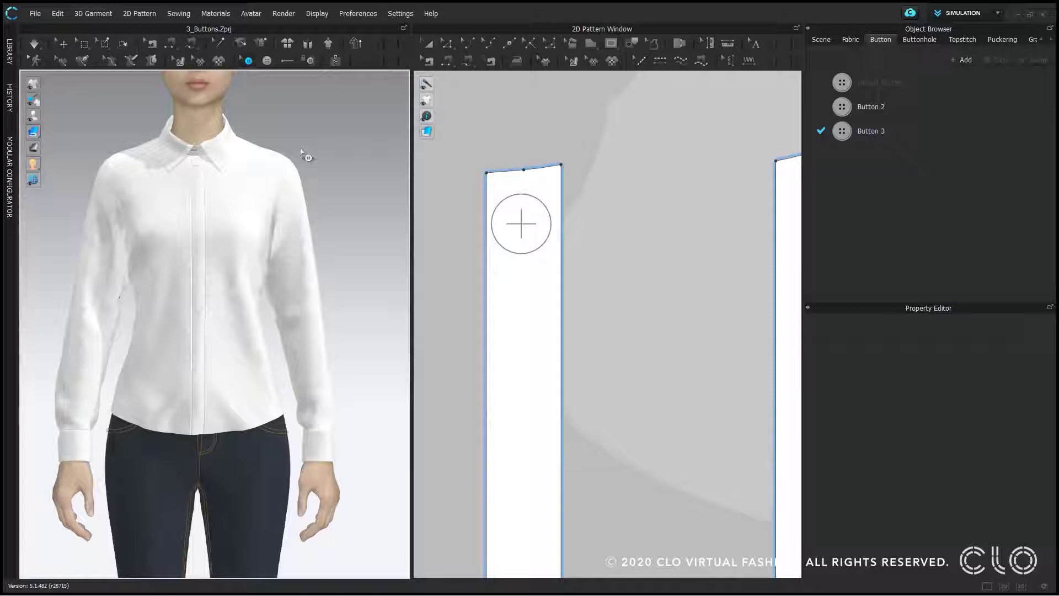
{"action": "left_click", "coordinate": [521, 237]}
{"action": "mouse_move", "coordinate": [521, 237]}
{"action": "left_mouse_down"}
{"action": "mouse_move", "coordinate": [535, 240]}
{"action": "mouse_move", "coordinate": [526, 230]}
{"action": "left_mouse_up"}
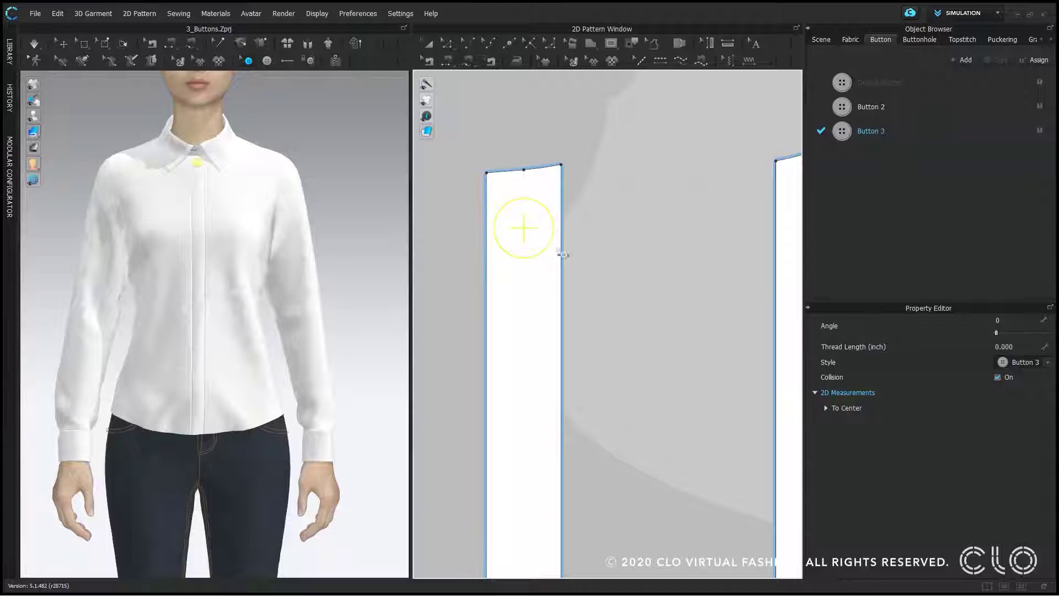
{"action": "left_click", "coordinate": [614, 256]}
Rename the newly added button style to "Front placket".
{"action": "scroll", "coordinate": [310, 177], "scroll_direction": "up", "scroll_amount": 4}
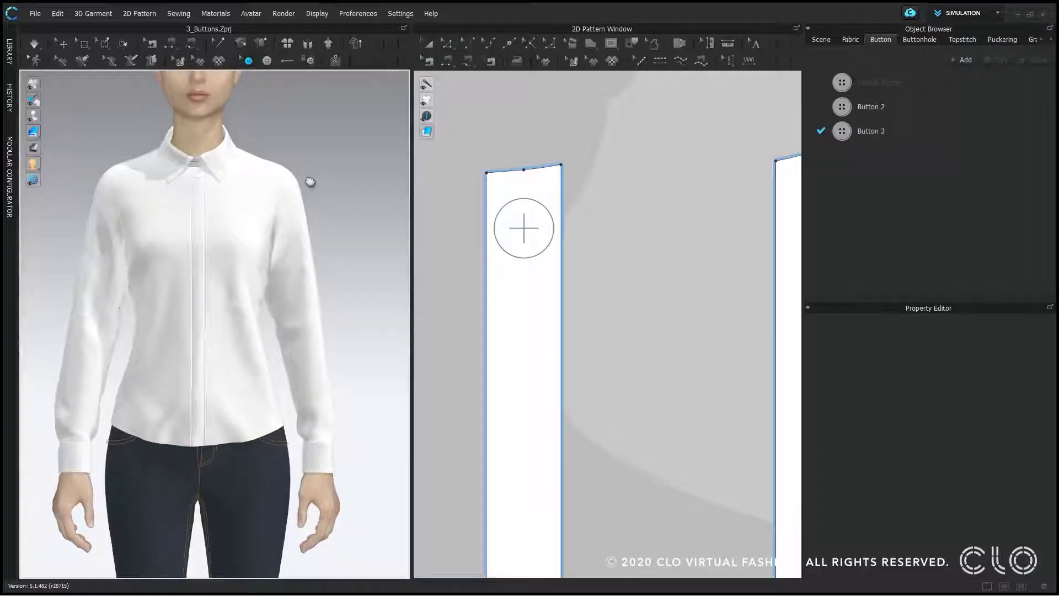
{"action": "scroll", "coordinate": [309, 235], "scroll_direction": "up", "scroll_amount": 4}
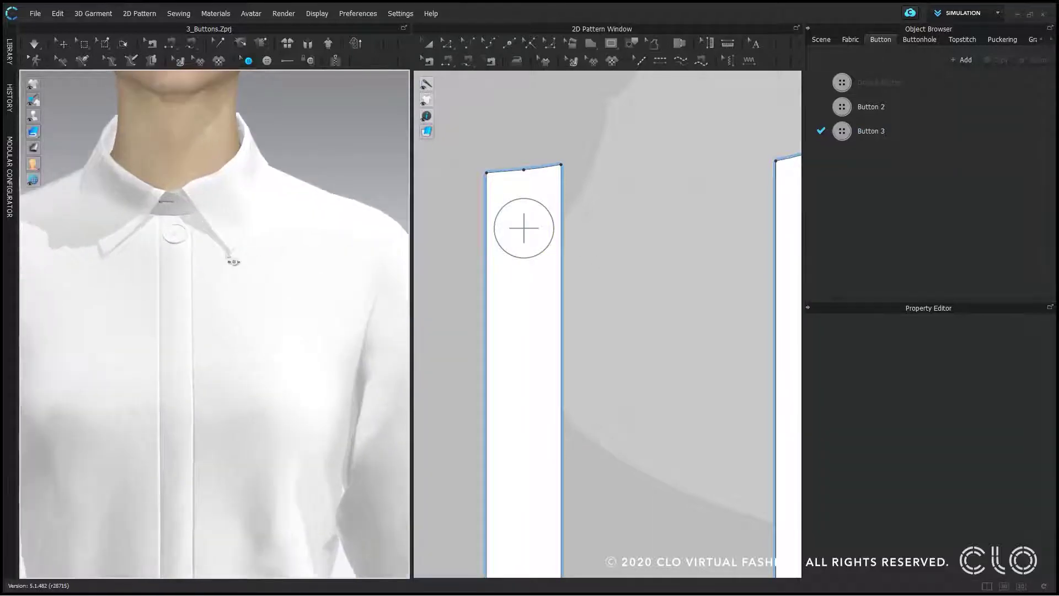
{"action": "left_click", "coordinate": [882, 139]}
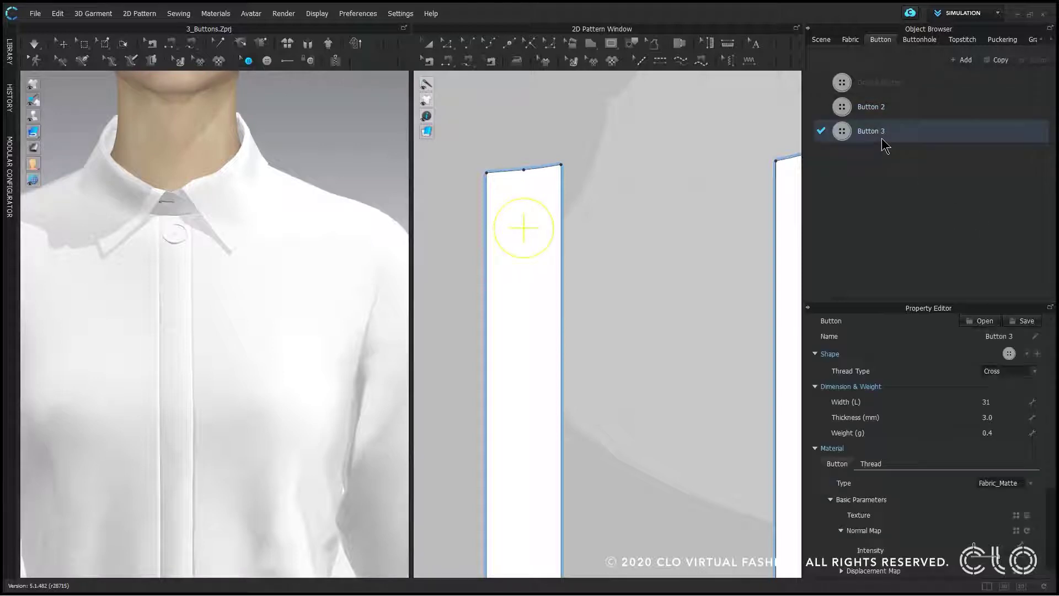
{"action": "double_click", "coordinate": [881, 138]}
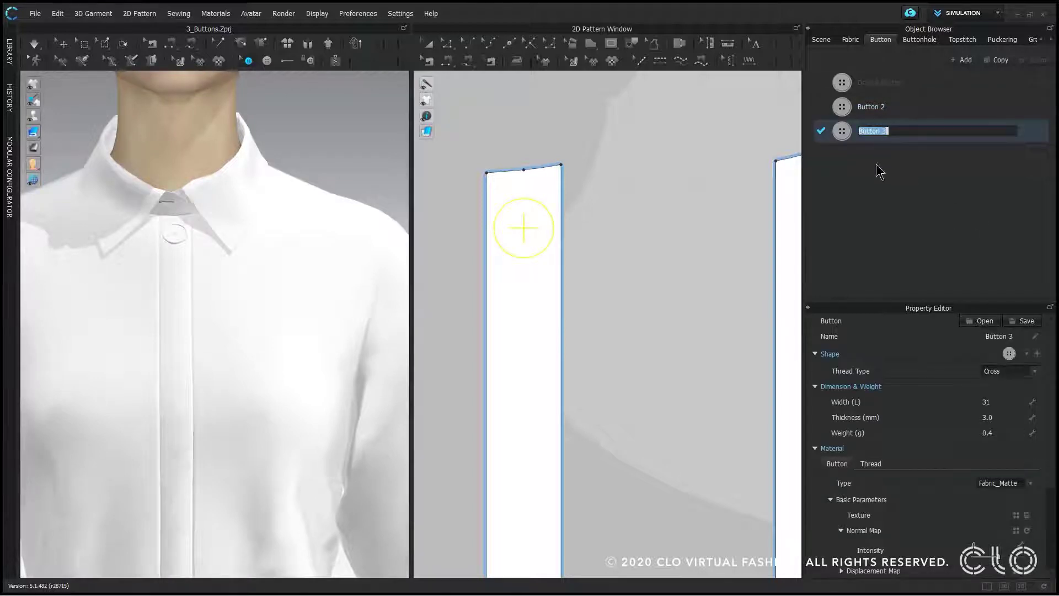
{"action": "type", "text": "Front placket"}
{"action": "key", "text": "Return"}
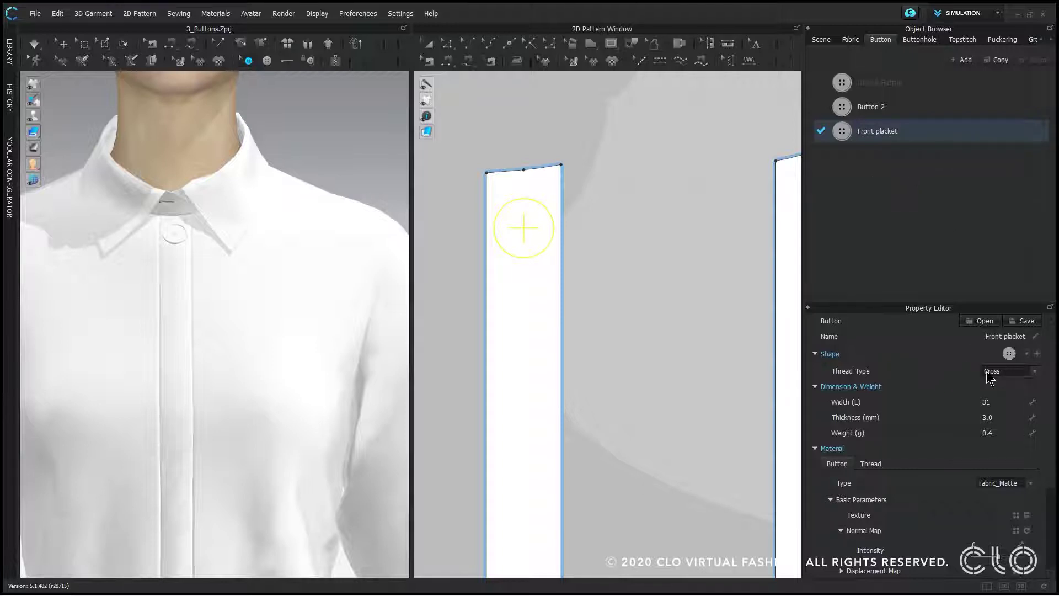
Give the Front placket button style a two-hole shape and set its width to 28 L.
{"action": "left_click", "coordinate": [1027, 354]}
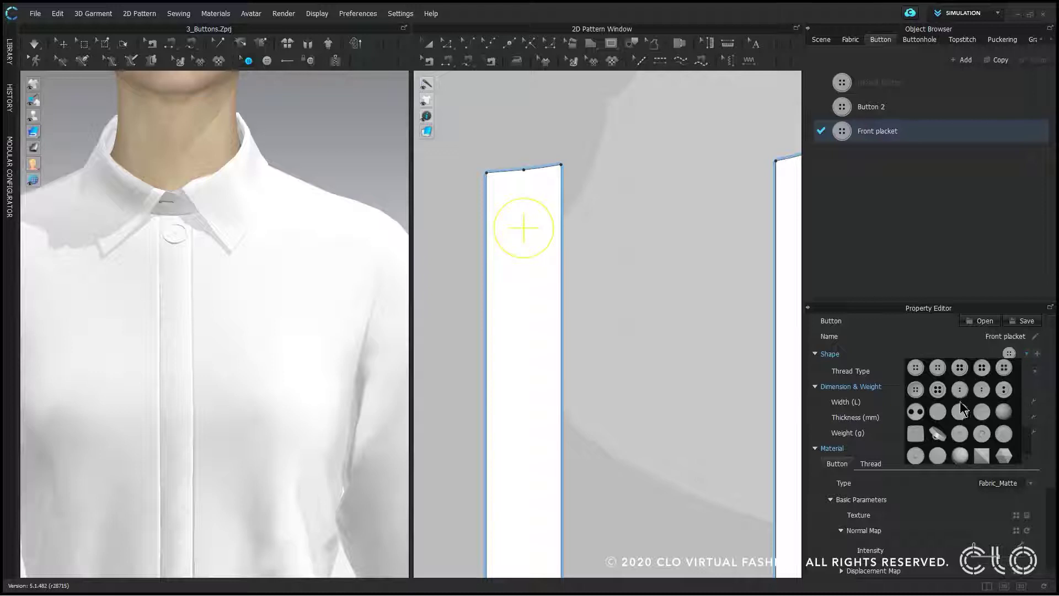
{"action": "left_click", "coordinate": [1005, 390]}
{"action": "double_click", "coordinate": [999, 388]}
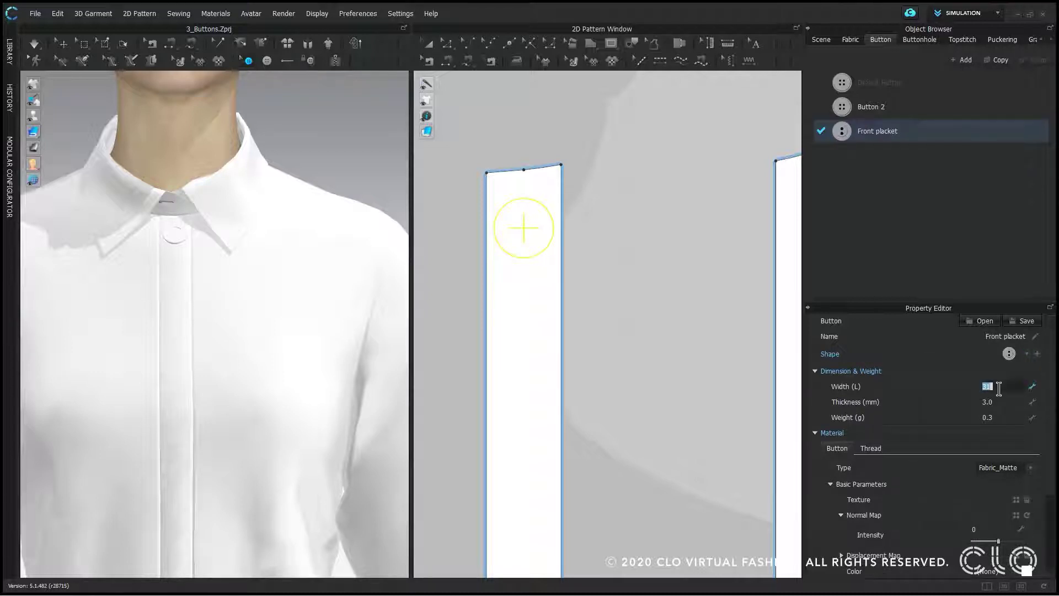
{"action": "type", "text": "28"}
{"action": "key", "text": "Return"}
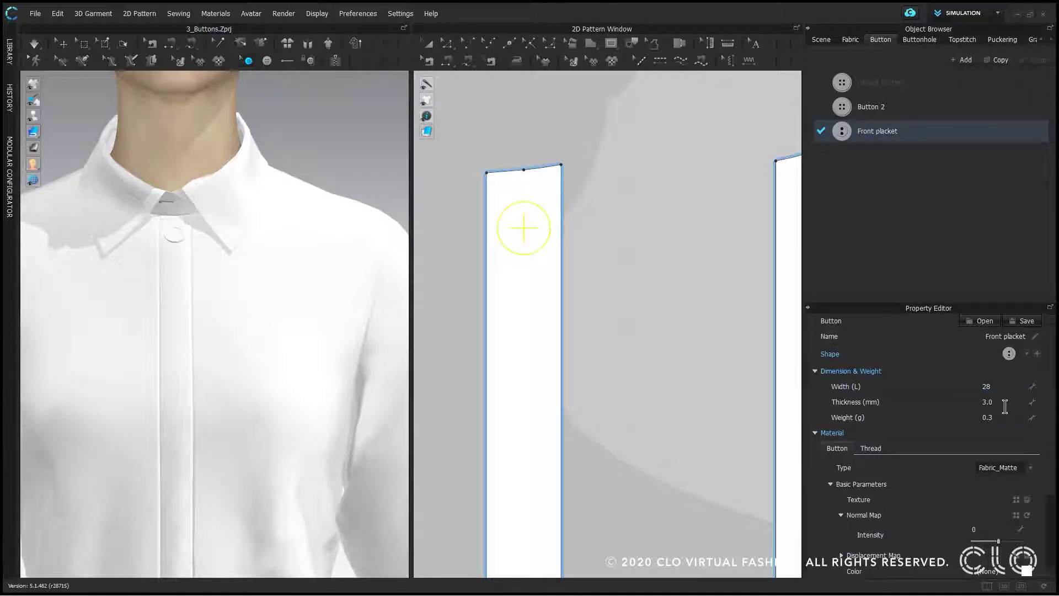
Change the material type of the Front placket button style to Metal.
{"action": "left_click", "coordinate": [1017, 470]}
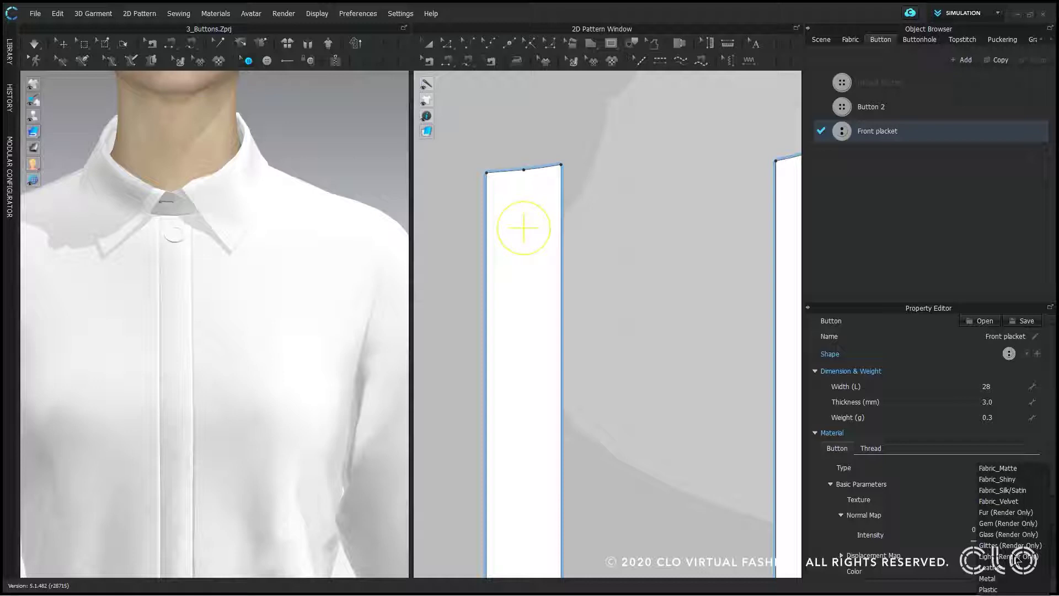
{"action": "left_click", "coordinate": [991, 579]}
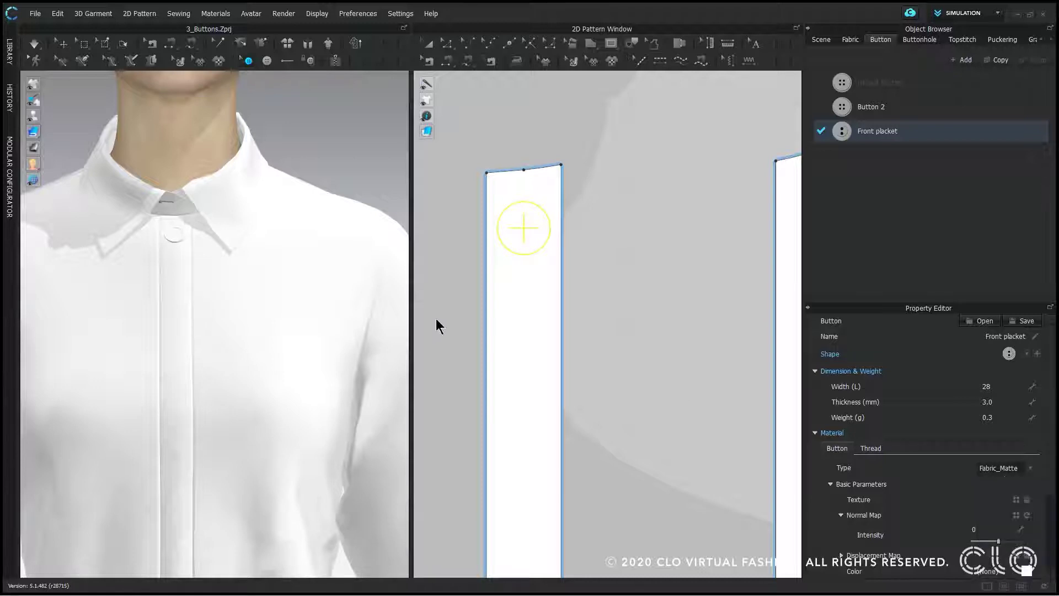
{"action": "right_click_drag", "start_coordinate": [252, 268], "coordinate": [241, 293]}
Copy the placket button, position the pasted copy about 3.56 in straight below it on the same strip, and bring up the paste options.
{"action": "scroll", "coordinate": [634, 290], "scroll_direction": "down", "scroll_amount": 5}
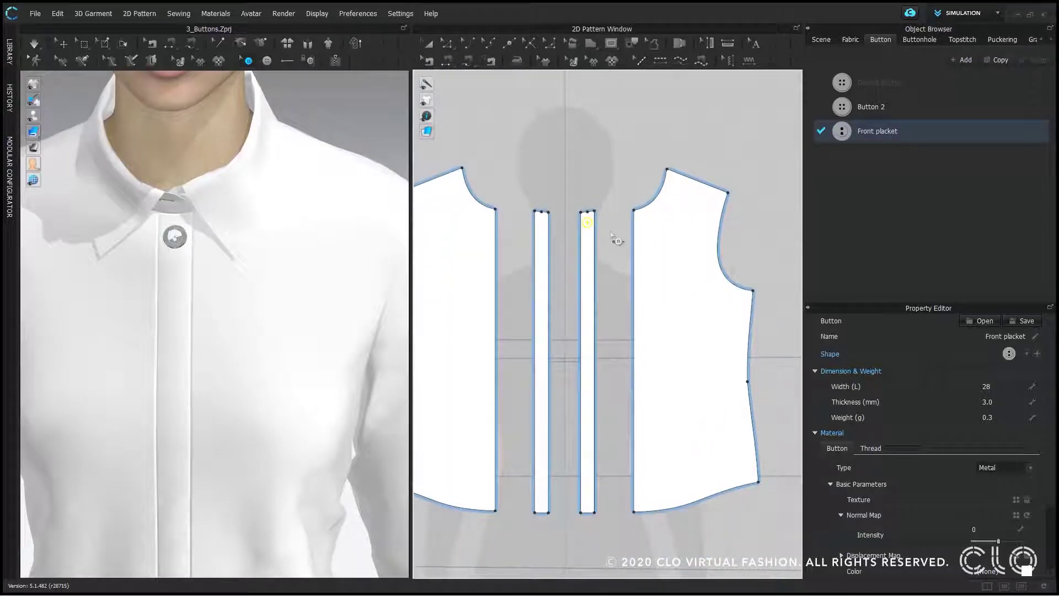
{"action": "left_click", "coordinate": [590, 224]}
{"action": "right_click", "coordinate": [594, 231]}
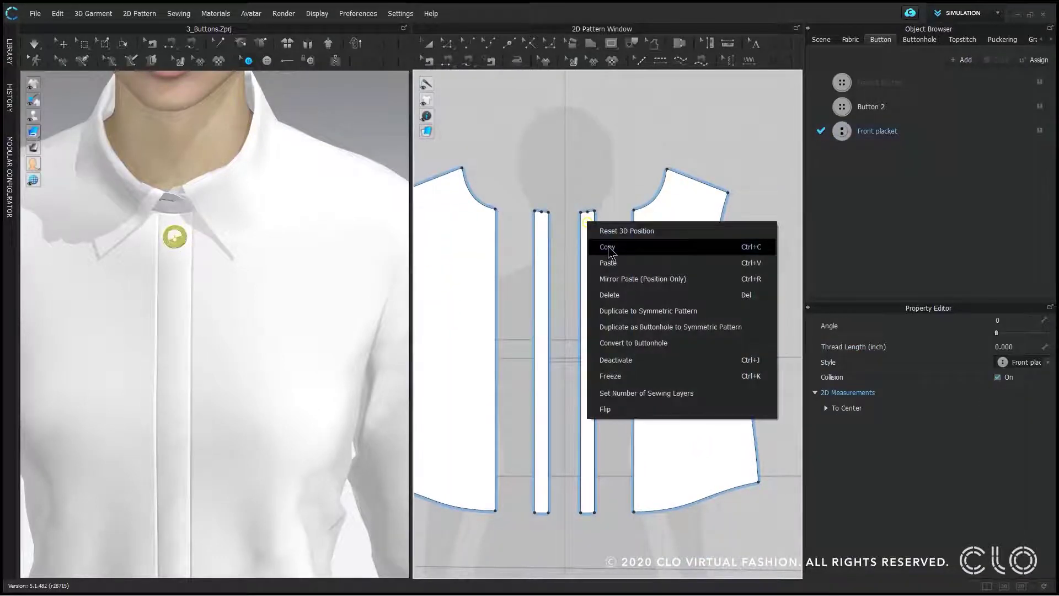
{"action": "left_click", "coordinate": [602, 244]}
{"action": "right_click", "coordinate": [594, 231]}
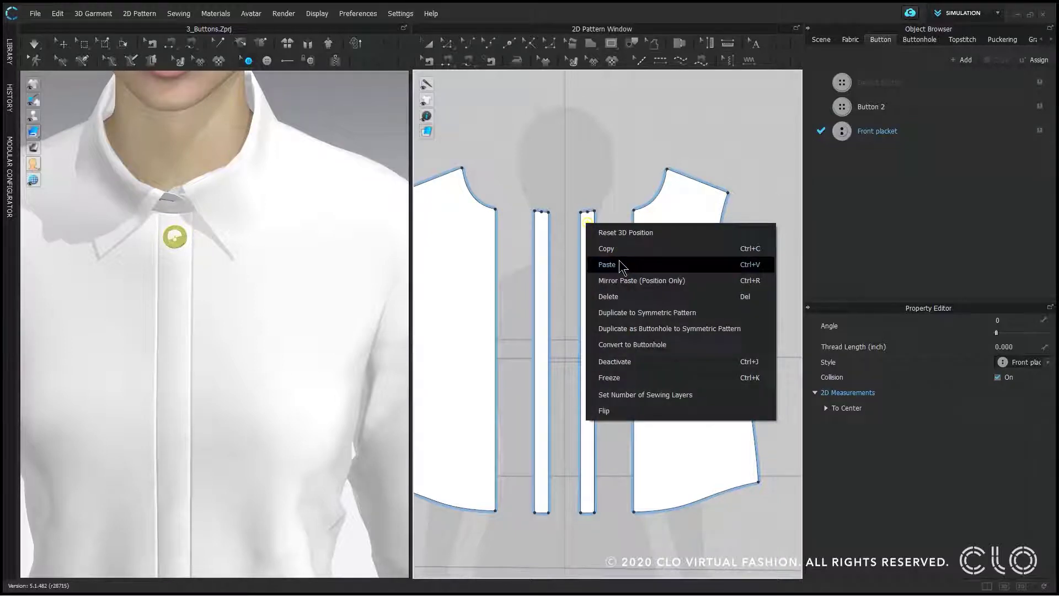
{"action": "left_click", "coordinate": [618, 263]}
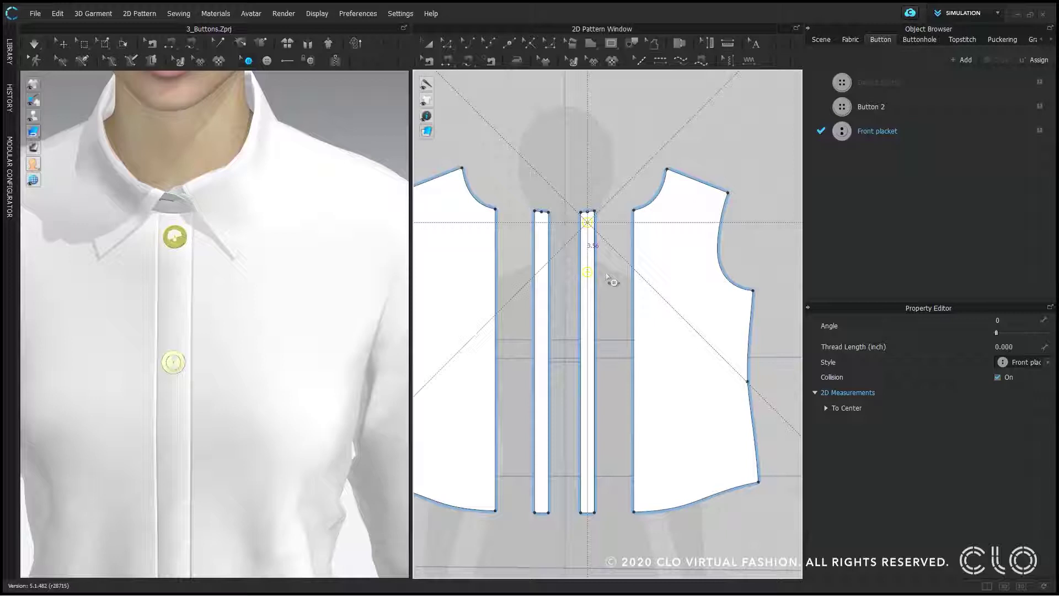
{"action": "left_click", "coordinate": [607, 276]}
Paste 4 buttons down the placket strip at an interval of 4 in.
{"action": "left_click_drag", "start_coordinate": [563, 185], "coordinate": [839, 231]}
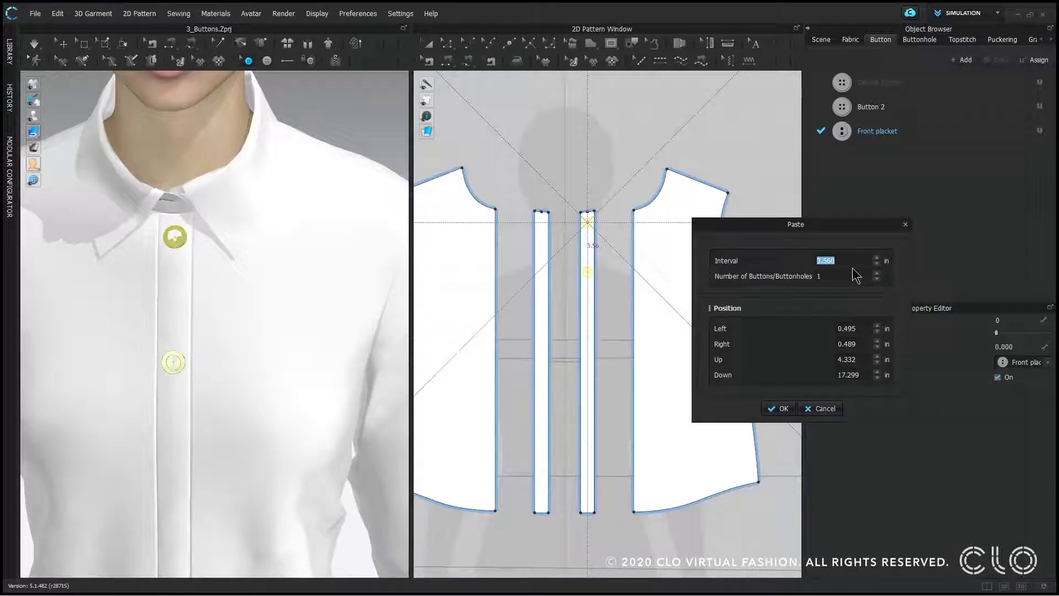
{"action": "type", "text": "4"}
{"action": "key", "text": "Tab"}
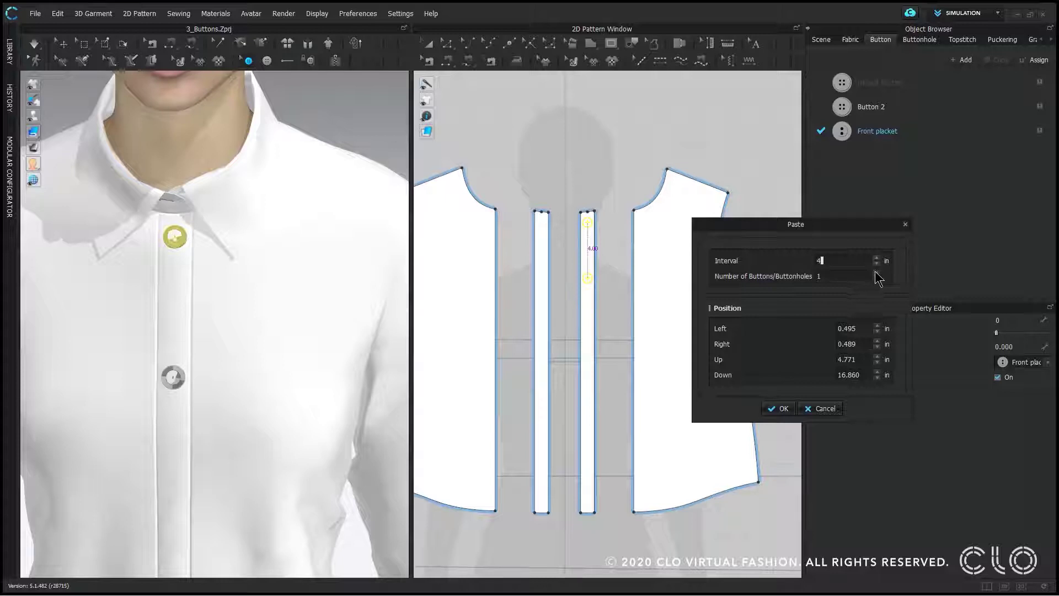
{"action": "left_click", "coordinate": [878, 273]}
{"action": "left_click", "coordinate": [878, 274]}
{"action": "left_click", "coordinate": [877, 273]}
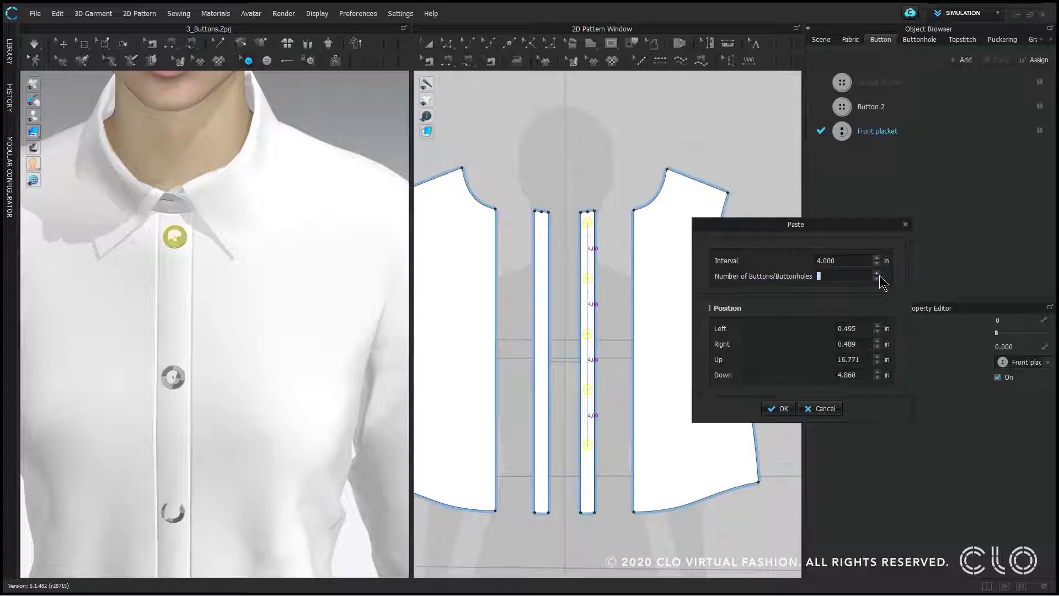
{"action": "left_click", "coordinate": [783, 409]}
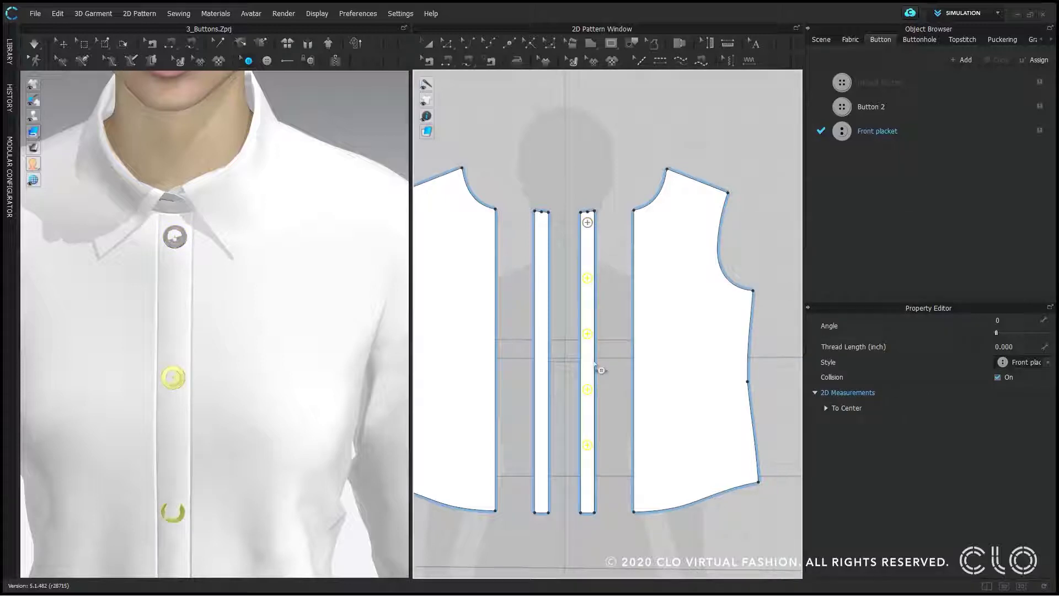
Duplicate all five placket buttons as buttonholes onto the symmetric placket strip.
{"action": "scroll", "coordinate": [237, 420], "scroll_direction": "down", "scroll_amount": 3}
{"action": "middle_click_drag", "start_coordinate": [237, 420], "coordinate": [238, 298]}
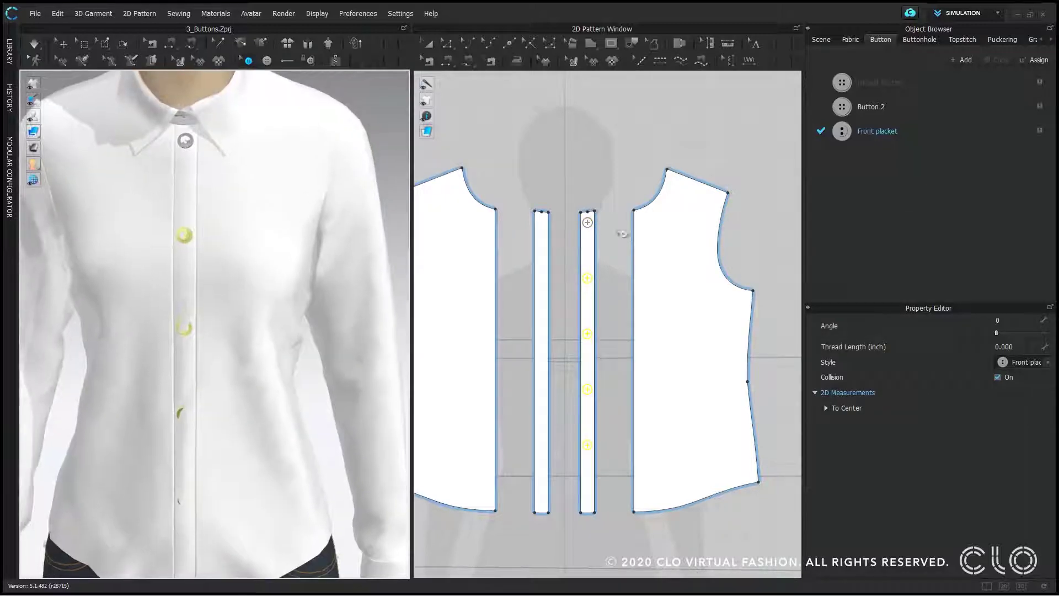
{"action": "left_click", "coordinate": [589, 223], "text": "shift"}
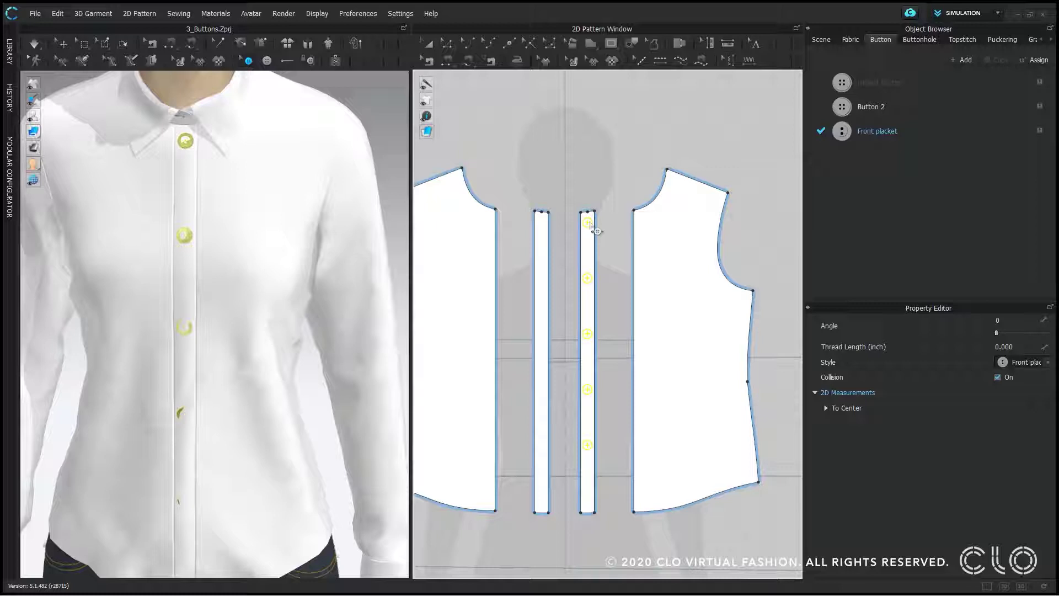
{"action": "right_click", "coordinate": [589, 222]}
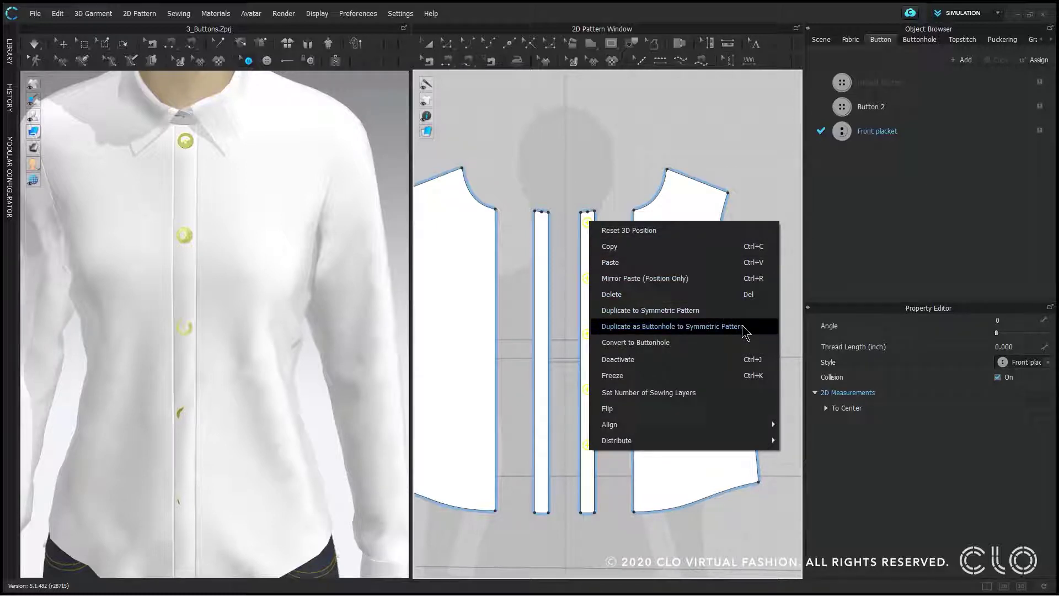
{"action": "left_click", "coordinate": [718, 326]}
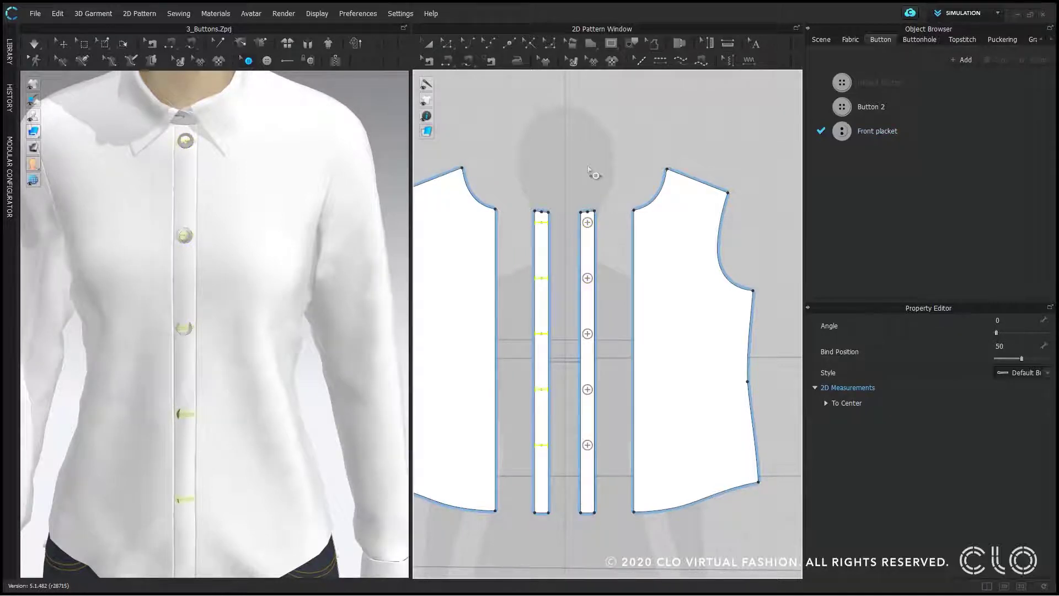
Set the angle of the five duplicated buttonholes to 90 so they run vertically.
{"action": "scroll", "coordinate": [189, 351], "scroll_direction": "up", "scroll_amount": 6}
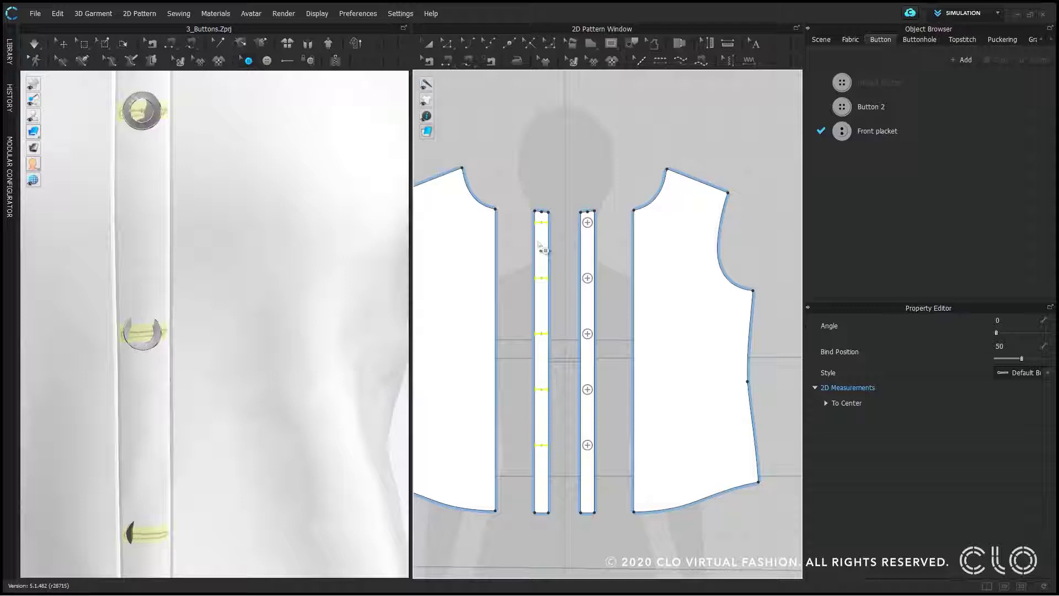
{"action": "left_click", "coordinate": [999, 318]}
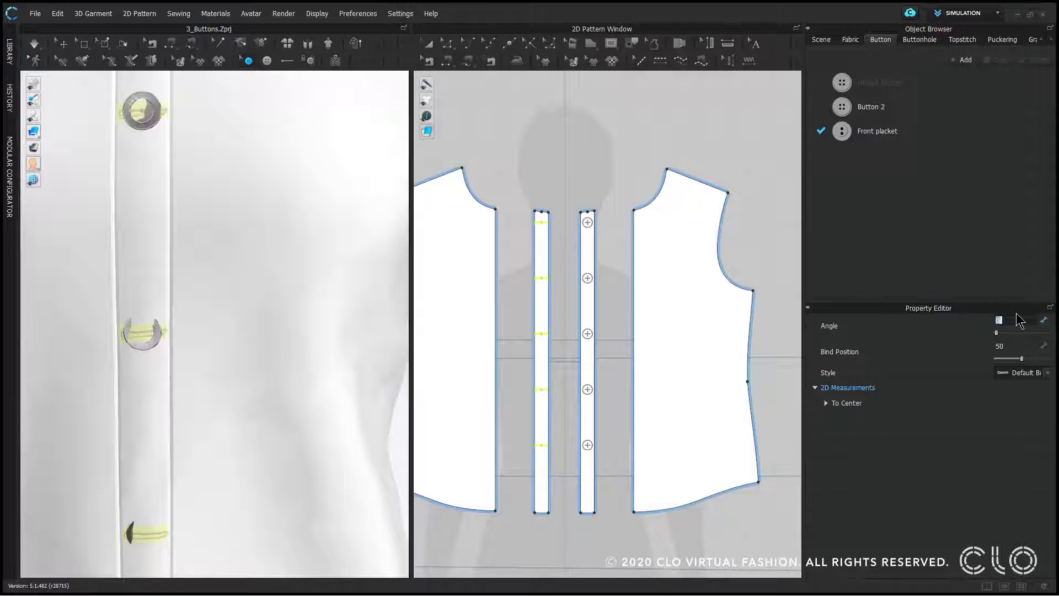
{"action": "type", "text": "90"}
{"action": "key", "text": "Return"}
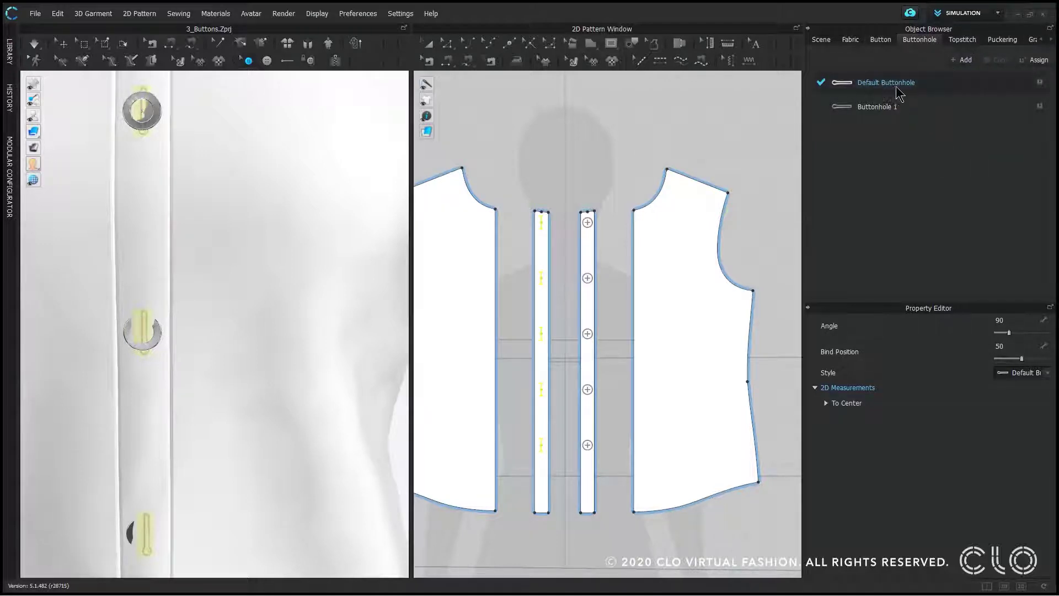
Rename the Default Buttonhole style as "front buttonhole".
{"action": "left_click", "coordinate": [917, 91]}
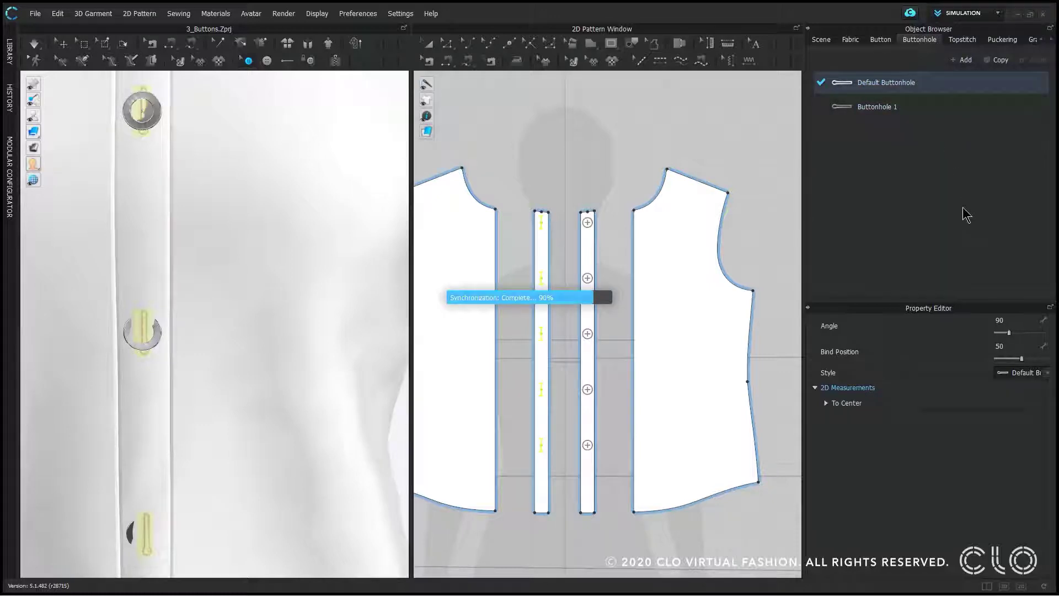
{"action": "double_click", "coordinate": [895, 83]}
{"action": "key", "text": "ctrl+a"}
{"action": "type", "text": "front"}
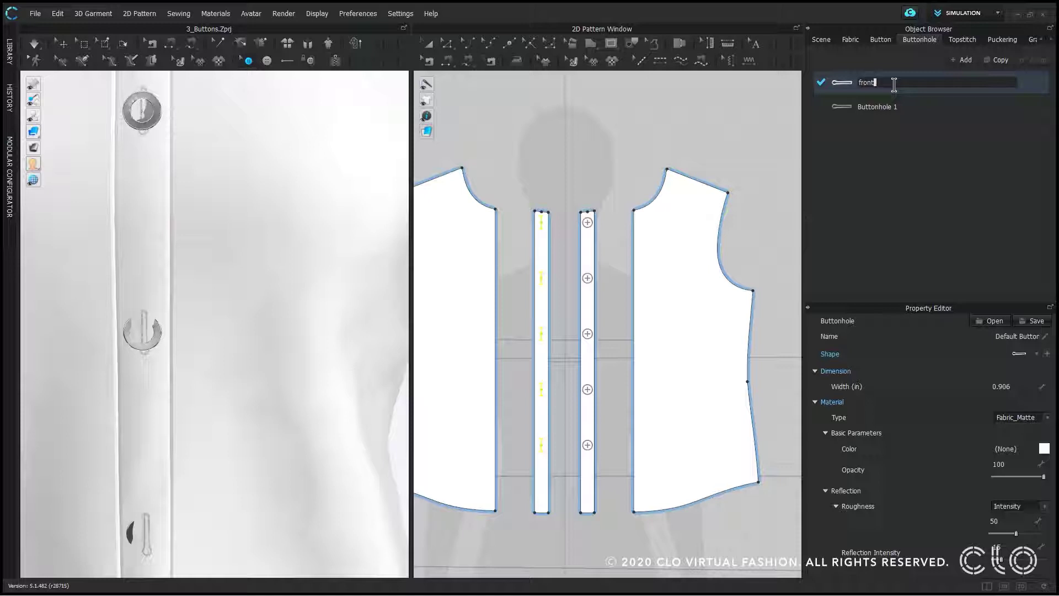
{"action": "type", "text": " buttonhole"}
{"action": "key", "text": "Return"}
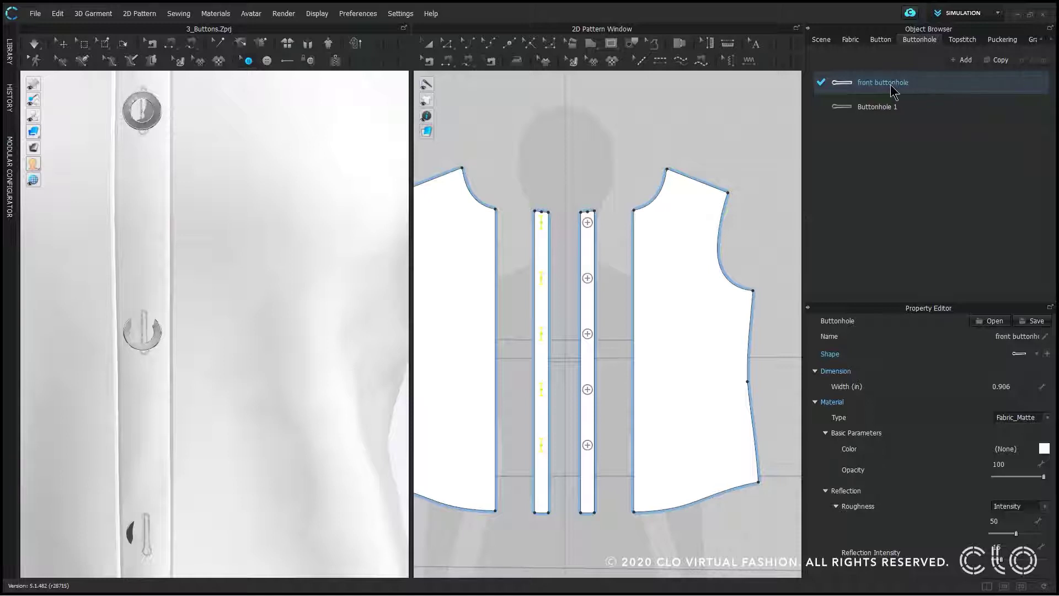
Give the front buttonhole style the plain narrow rectangular shape and set its width to 0.75 in.
{"action": "left_click", "coordinate": [1039, 354]}
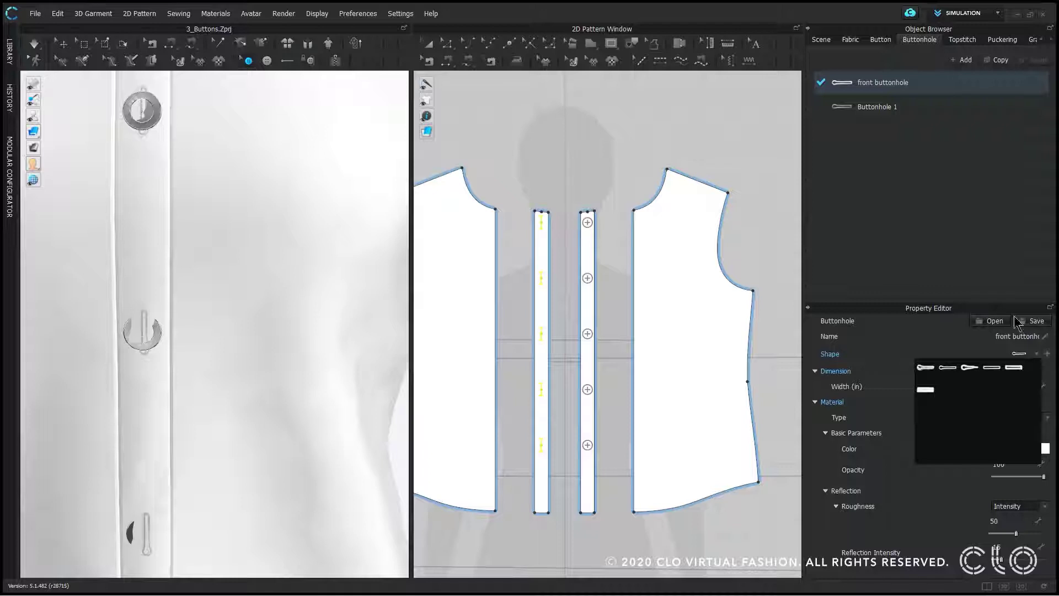
{"action": "left_click", "coordinate": [1038, 354]}
{"action": "left_click", "coordinate": [992, 367]}
{"action": "left_click", "coordinate": [1014, 386]}
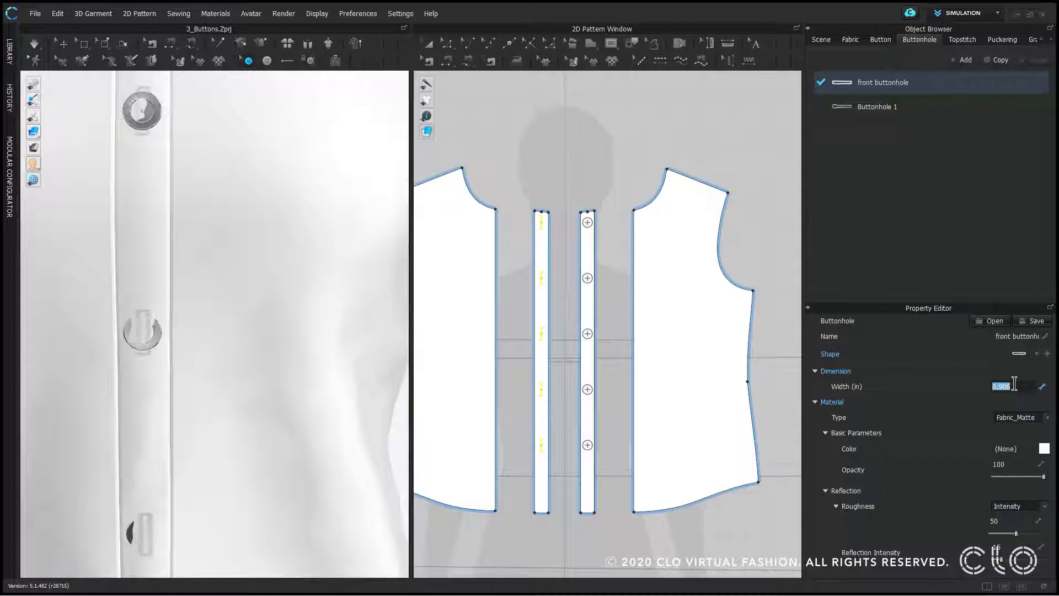
{"action": "type", "text": ".75"}
{"action": "key", "text": "Return"}
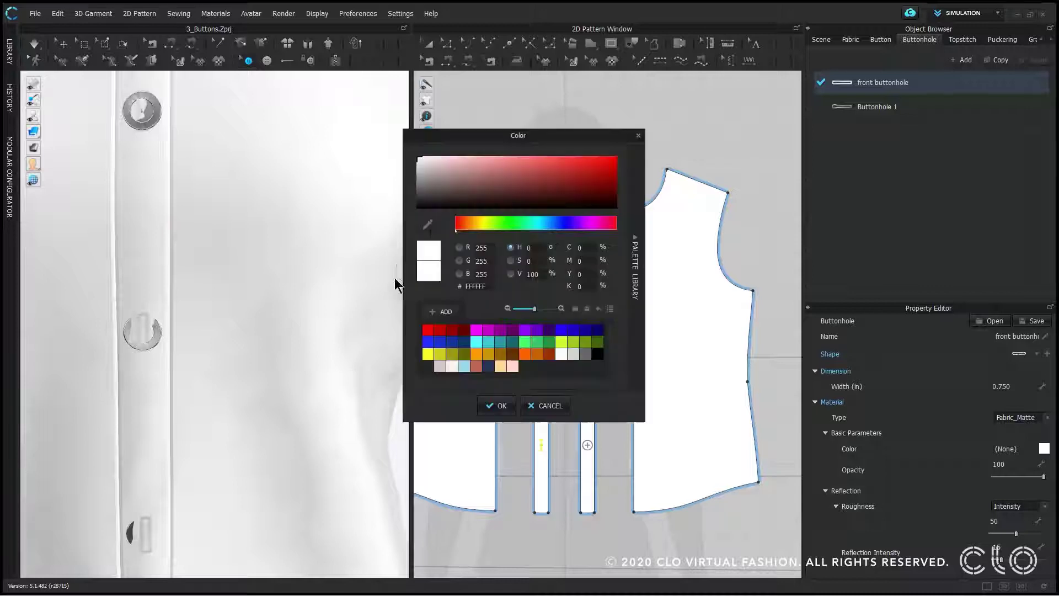
Color the front buttonhole style with the Magenta 2 swatch (C600C9).
{"action": "left_click", "coordinate": [489, 330]}
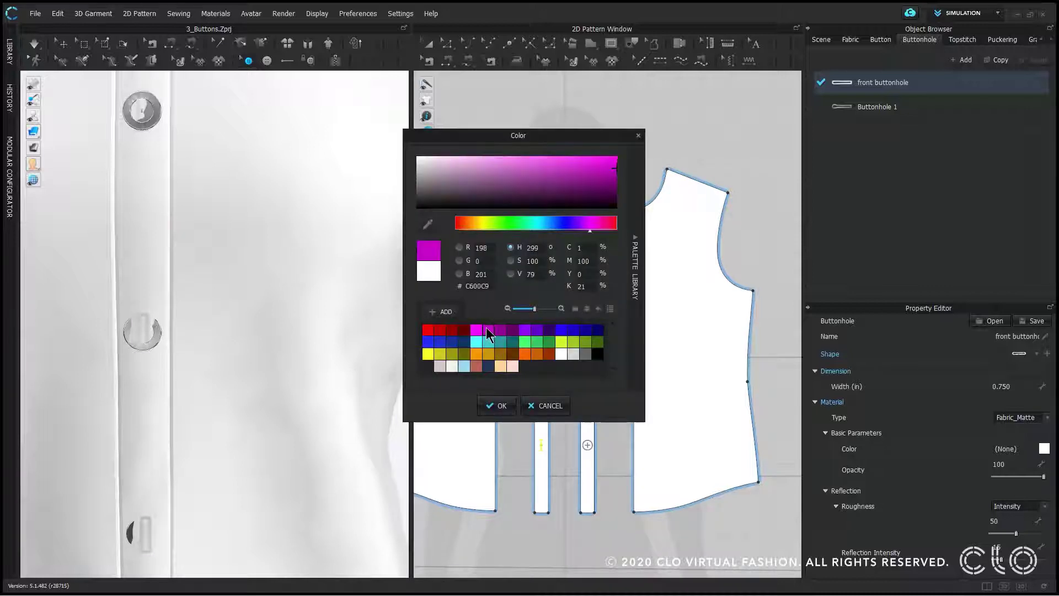
{"action": "left_click", "coordinate": [499, 406]}
{"action": "scroll", "coordinate": [331, 319], "scroll_direction": "down", "scroll_amount": 5}
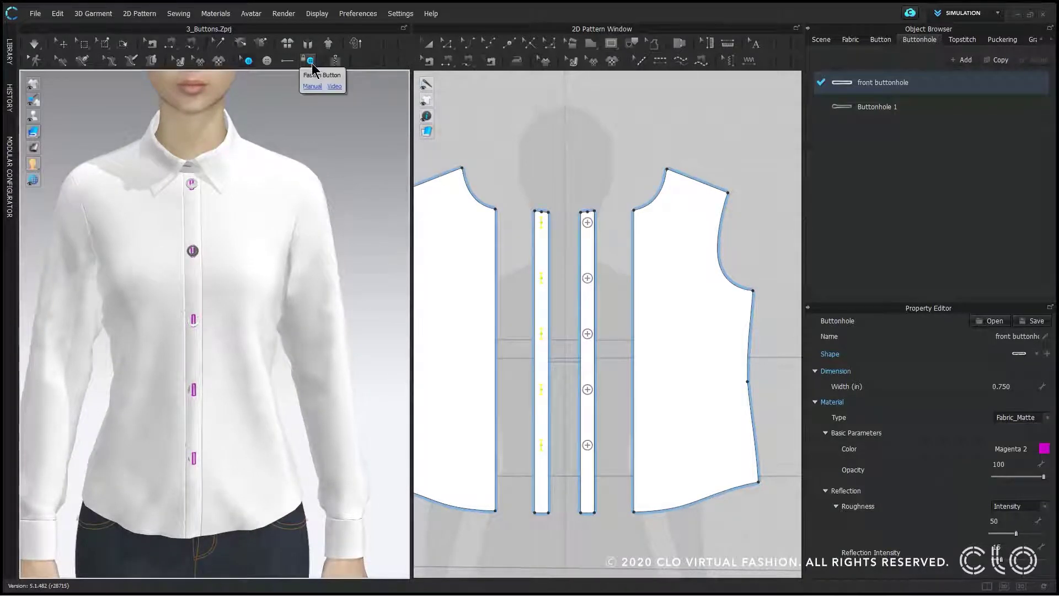
Fasten all five placket buttons to their matching buttonholes on the other strip, and simulate the garment.
{"action": "left_click", "coordinate": [309, 60]}
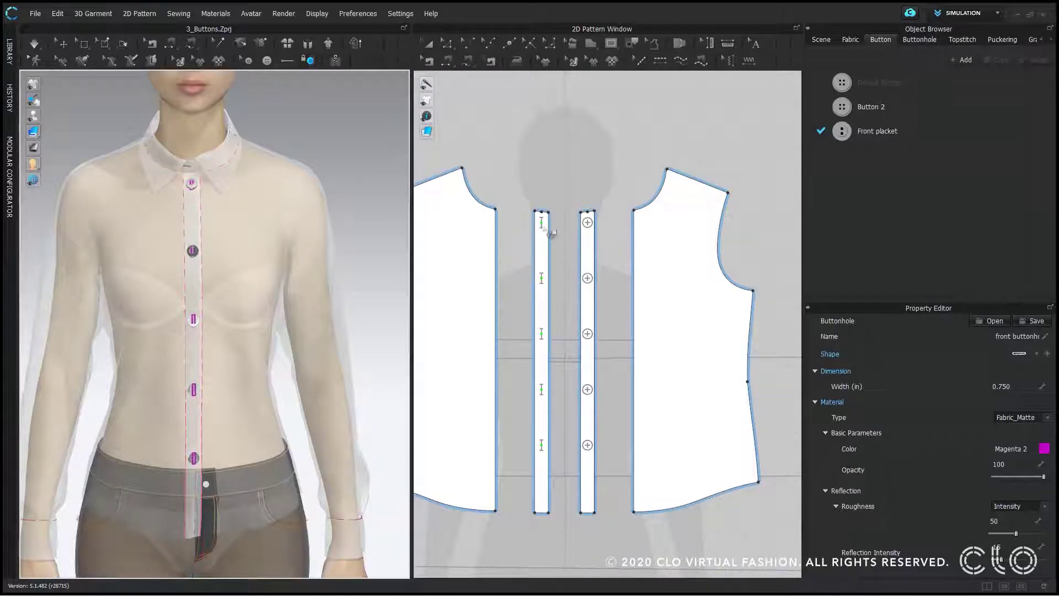
{"action": "left_click", "coordinate": [588, 223]}
{"action": "left_click", "coordinate": [543, 223]}
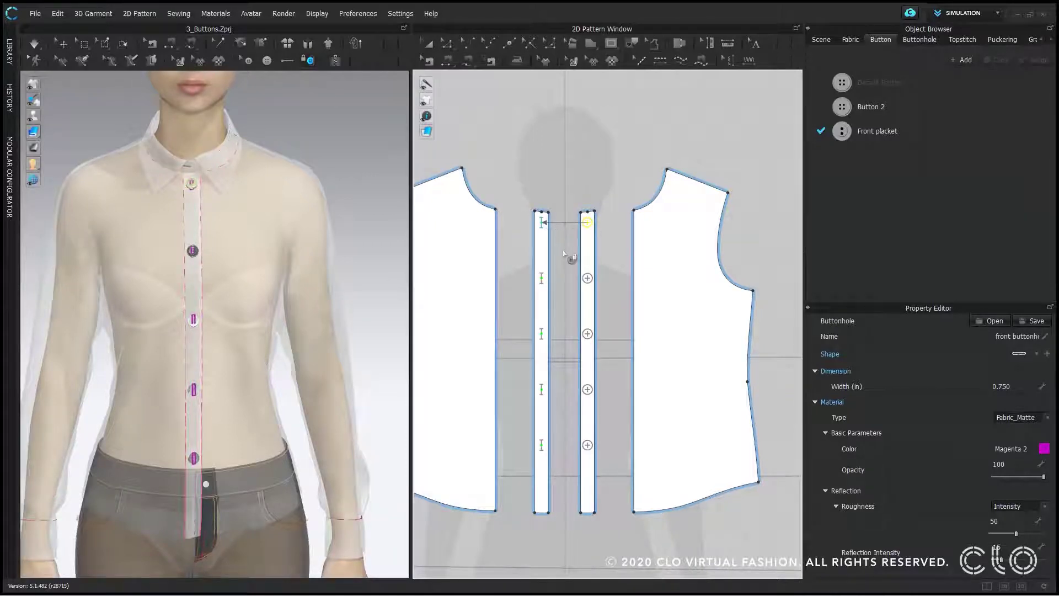
{"action": "left_click", "coordinate": [564, 252]}
{"action": "left_click_drag", "start_coordinate": [607, 260], "coordinate": [581, 486]}
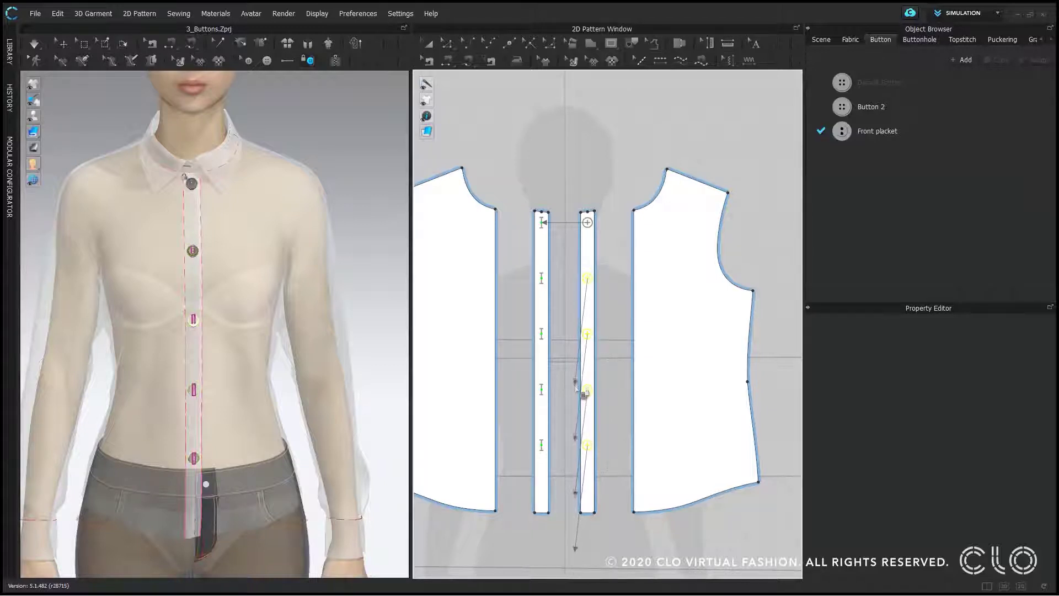
{"action": "left_click", "coordinate": [551, 283]}
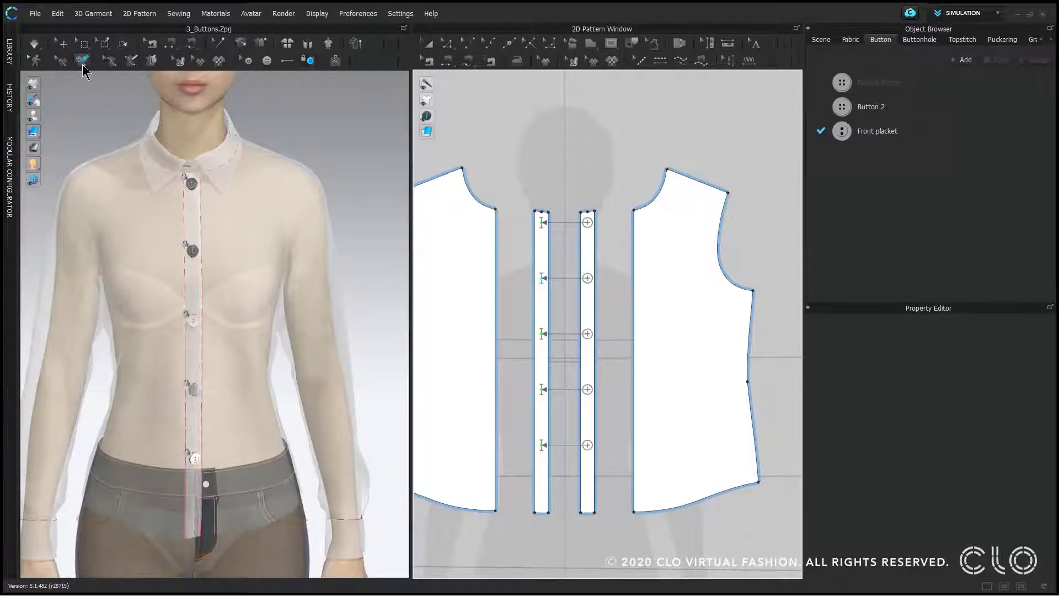
{"action": "left_click", "coordinate": [34, 43]}
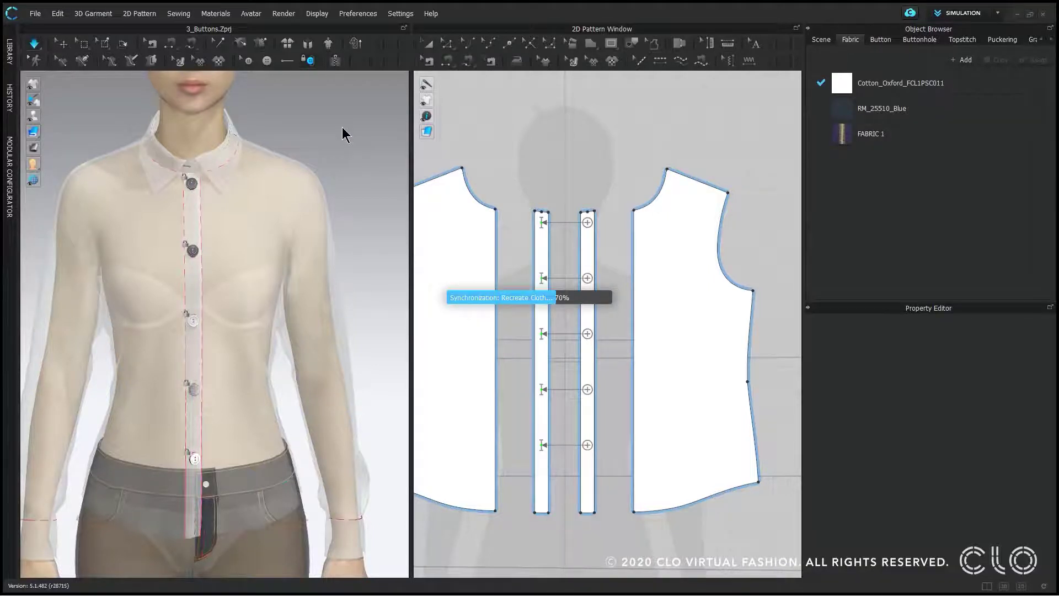
Delete the two seam lines that join the inner edges of the placket strips to the opposite front panels.
{"action": "left_click", "coordinate": [428, 60]}
{"action": "left_click", "coordinate": [602, 254]}
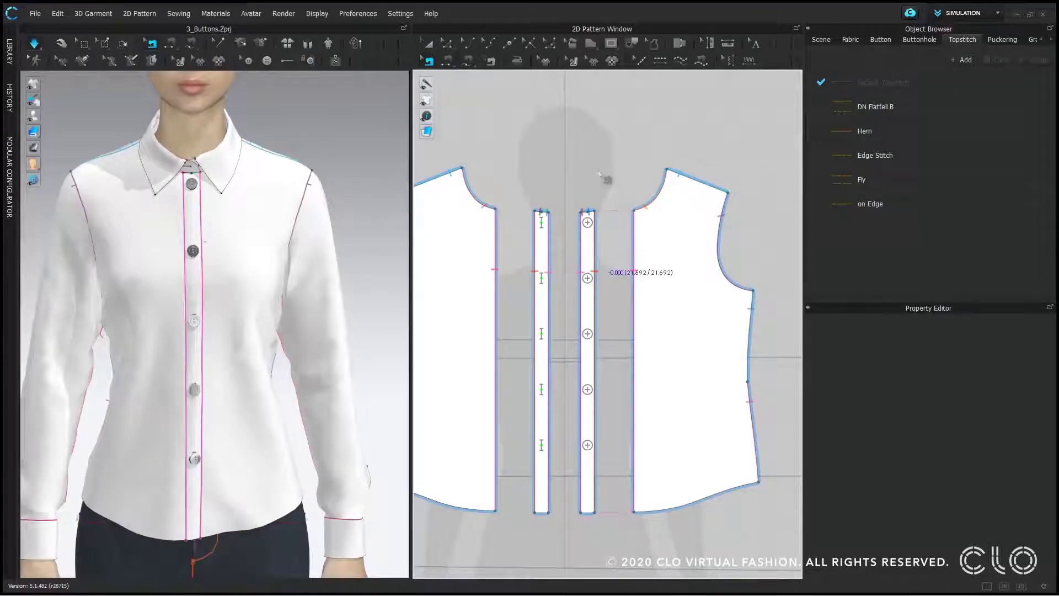
{"action": "left_click", "coordinate": [564, 227]}
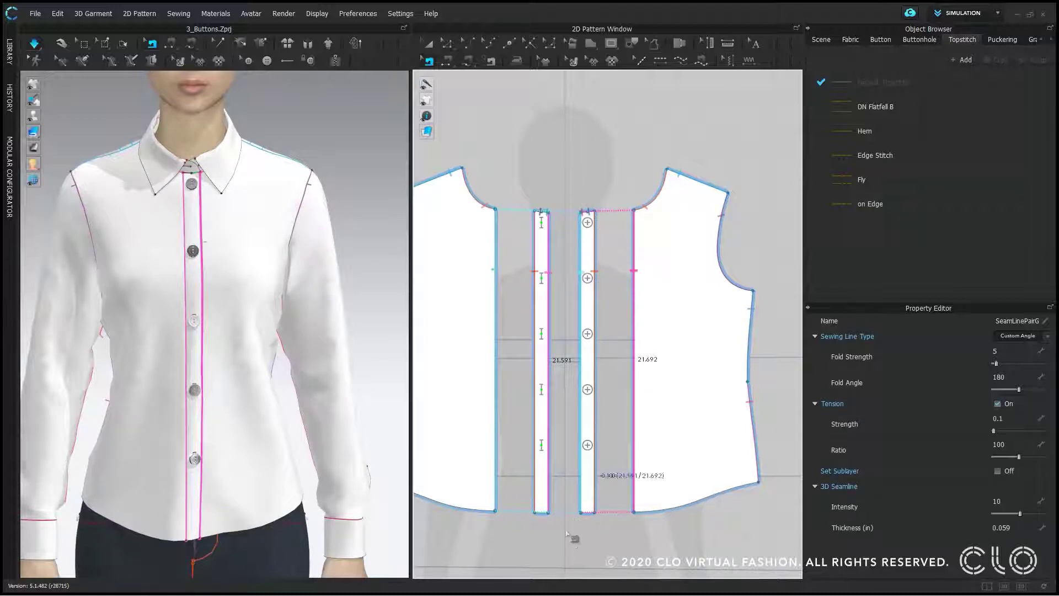
{"action": "left_click", "coordinate": [555, 507]}
{"action": "scroll", "coordinate": [554, 507], "scroll_direction": "up", "scroll_amount": 4}
{"action": "left_click", "coordinate": [552, 509]}
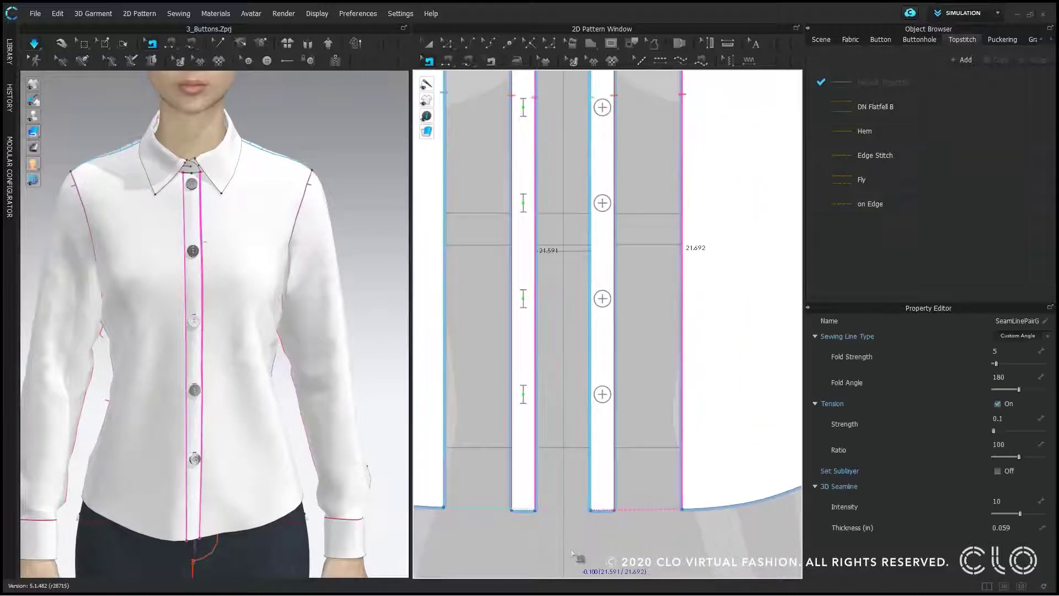
{"action": "left_click", "coordinate": [41, 288]}
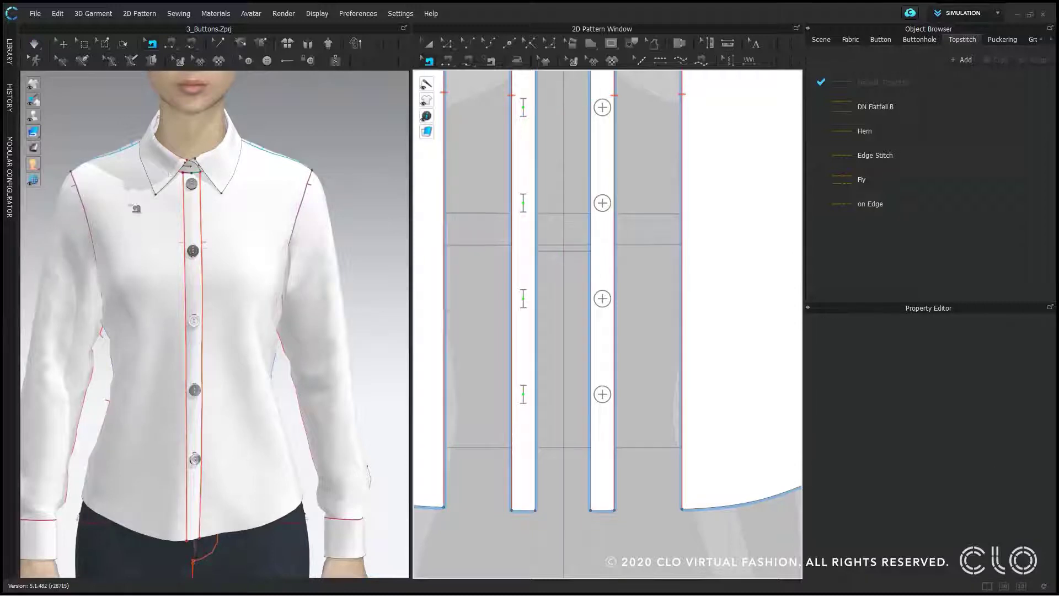
Simulate the shirt again with only the buttons closing it, and test the placket below the top button.
{"action": "left_click", "coordinate": [35, 44]}
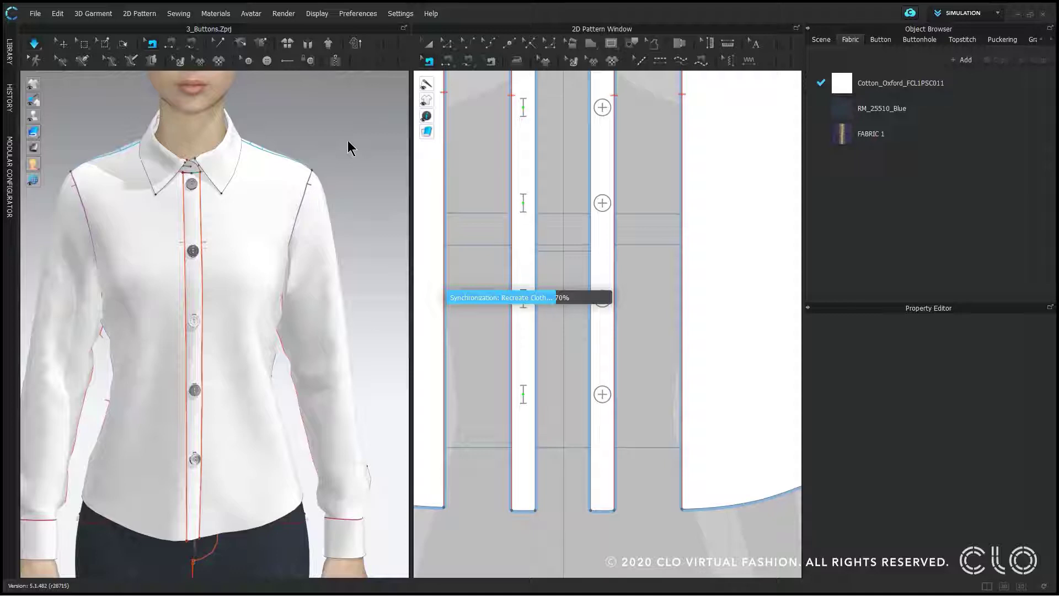
{"action": "key", "text": "a"}
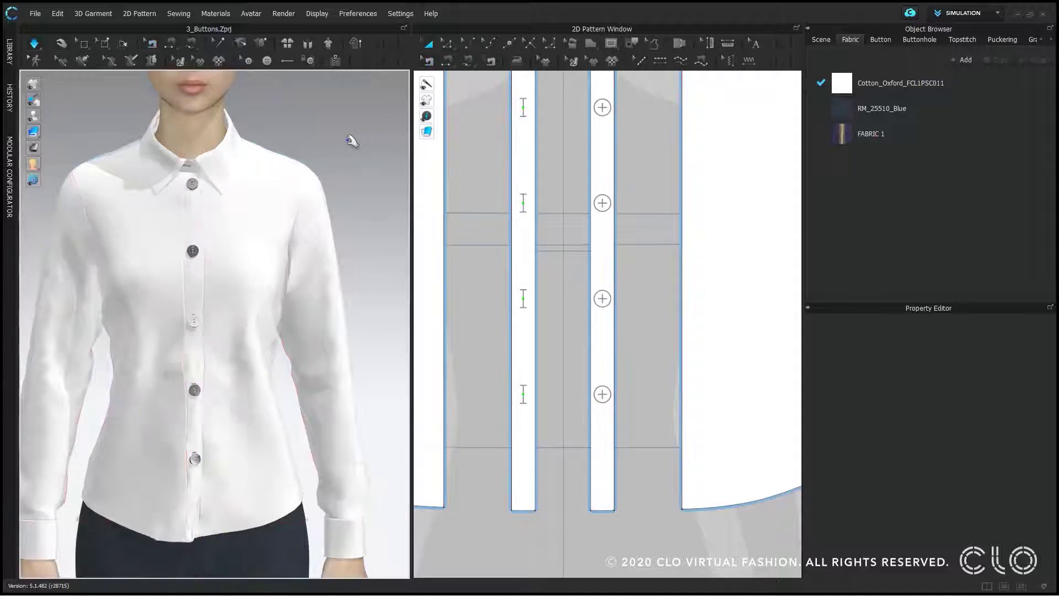
{"action": "left_click", "coordinate": [194, 210]}
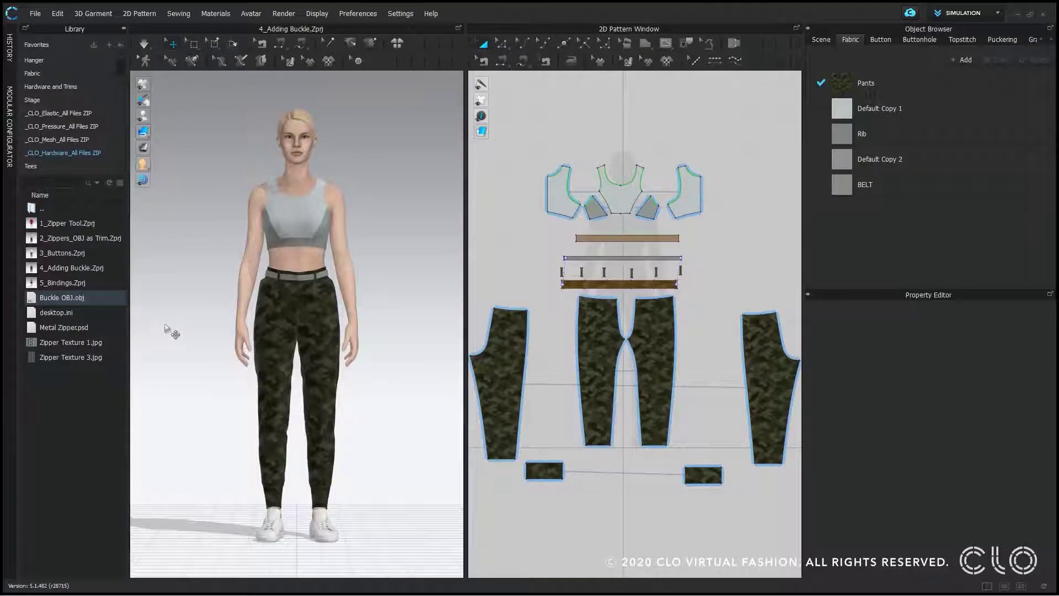
In the 4_Adding Buckle project, load Buckle OBJ.obj from the library into the workspace with the Add load type.
{"action": "scroll", "coordinate": [321, 299], "scroll_direction": "up", "scroll_amount": 5}
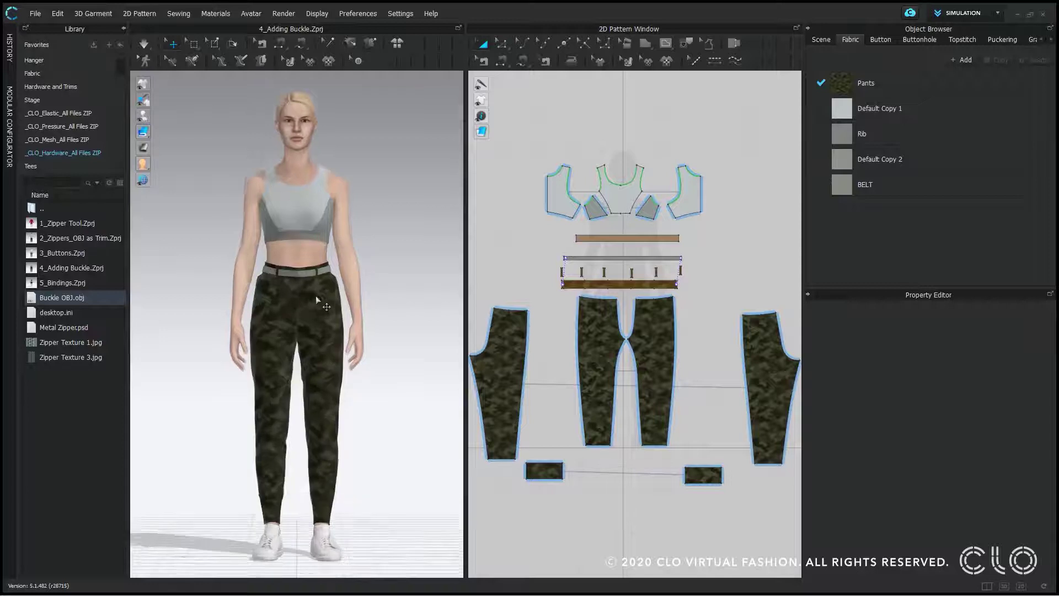
{"action": "scroll", "coordinate": [322, 301], "scroll_direction": "up", "scroll_amount": 4}
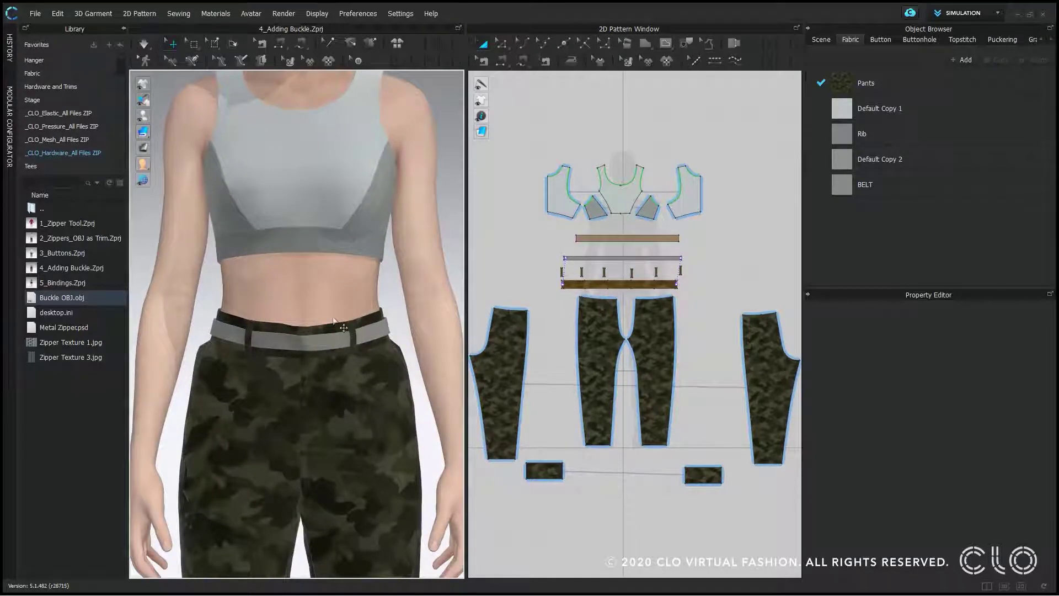
{"action": "right_click", "coordinate": [90, 300]}
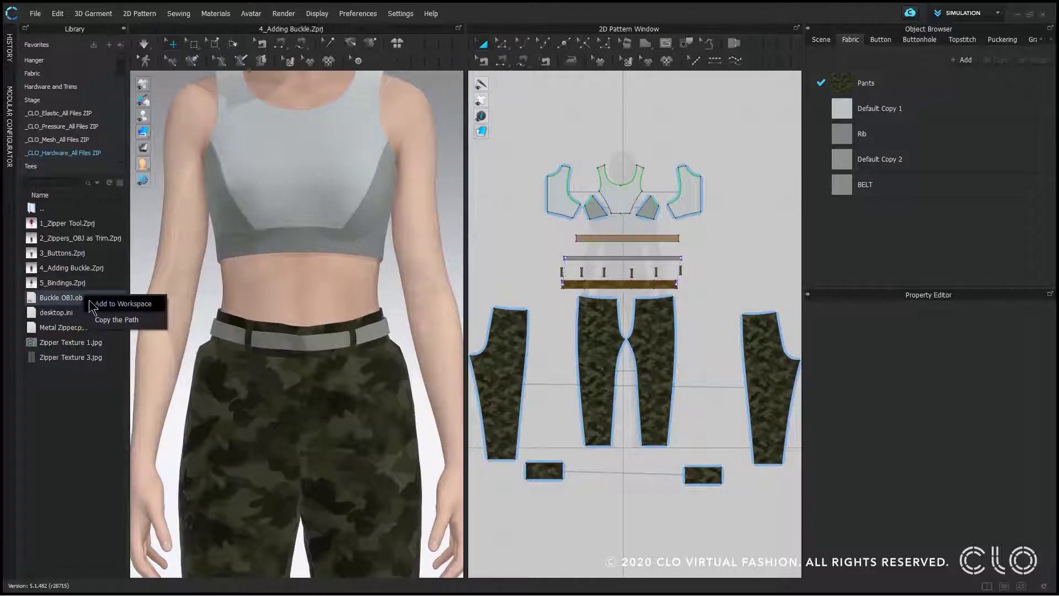
{"action": "left_click", "coordinate": [97, 305]}
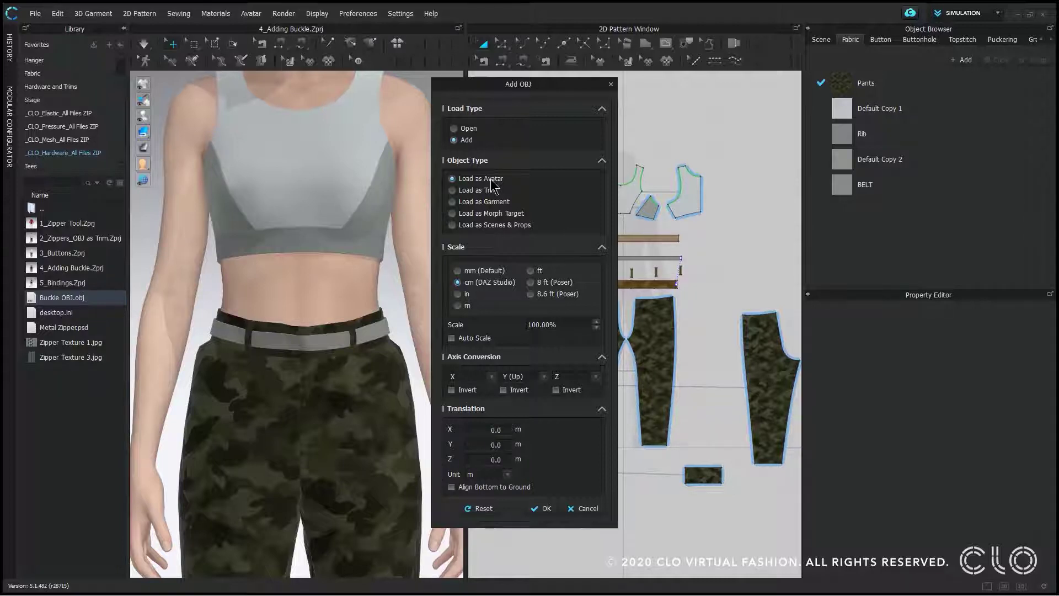
{"action": "left_click", "coordinate": [543, 508]}
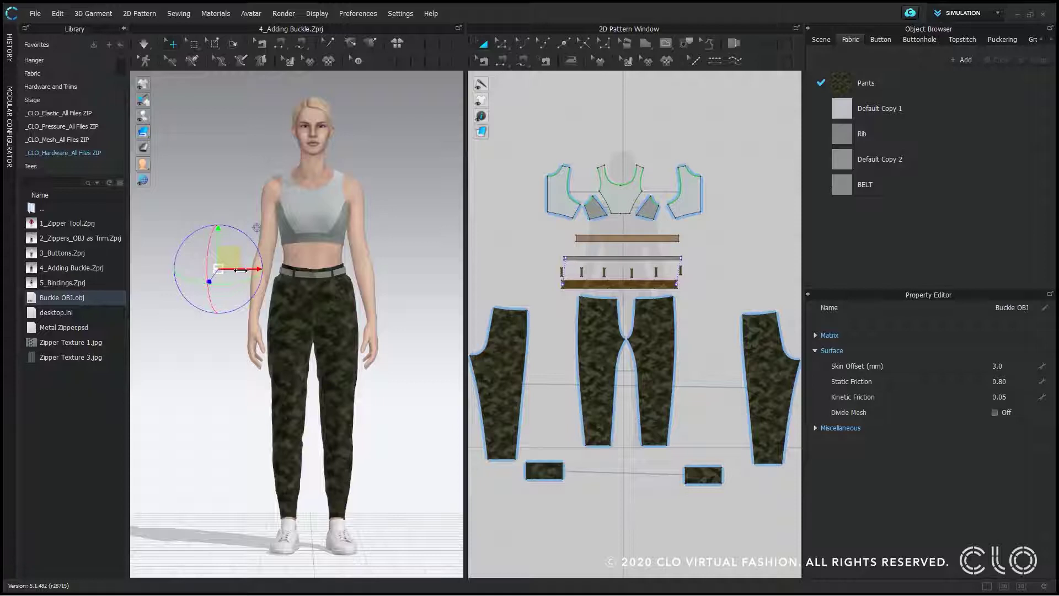
Move the buckle to the center front of the belt and rotate it a quarter turn in the front plane.
{"action": "left_click_drag", "start_coordinate": [240, 270], "coordinate": [319, 245]}
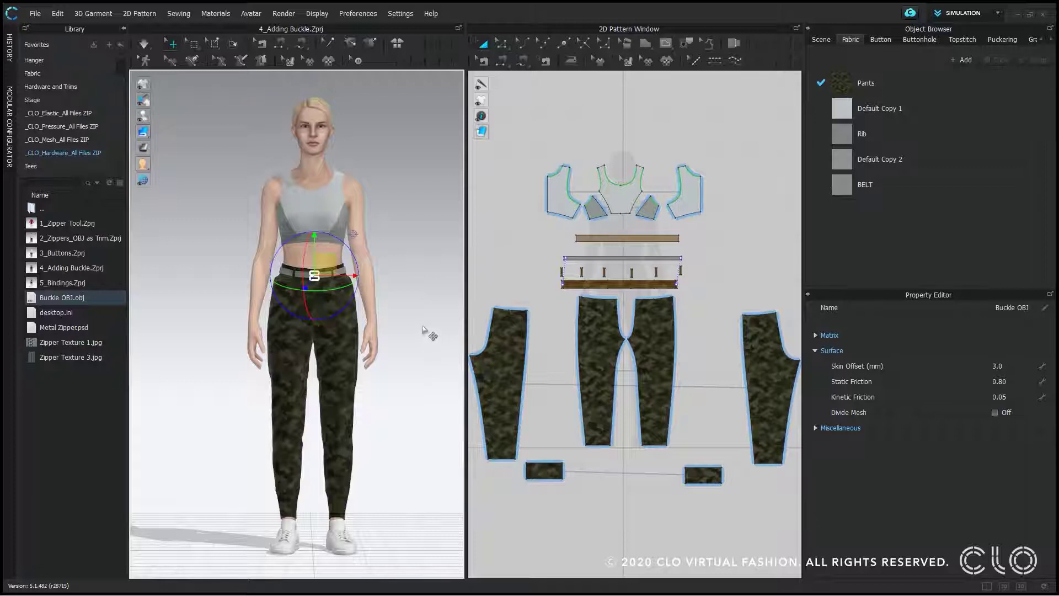
{"action": "left_click_drag", "start_coordinate": [348, 248], "coordinate": [368, 319]}
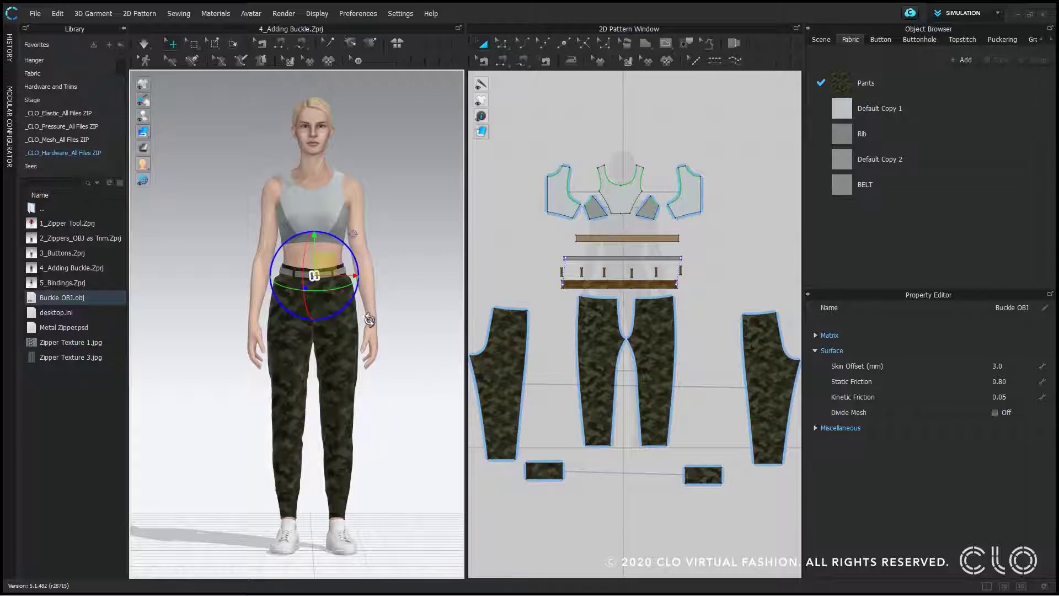
{"action": "left_click", "coordinate": [405, 307]}
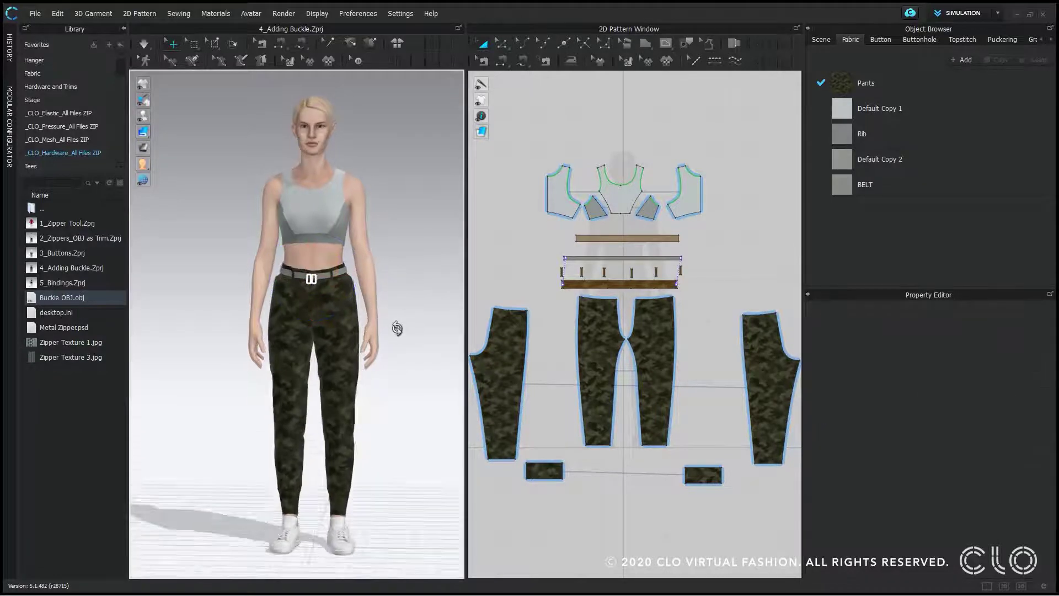
Select the buckle and move it back in side view until it sits against the front of the belt.
{"action": "right_click_drag", "start_coordinate": [397, 326], "coordinate": [301, 338]}
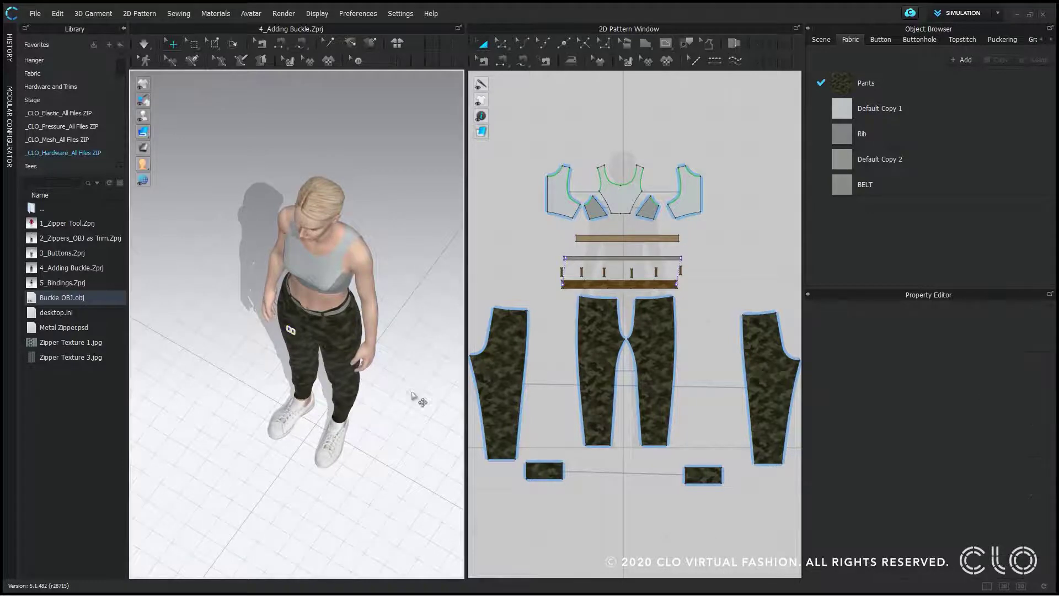
{"action": "right_click_drag", "start_coordinate": [418, 397], "coordinate": [331, 337]}
{"action": "scroll", "coordinate": [331, 337], "scroll_direction": "up", "scroll_amount": 4}
{"action": "scroll", "coordinate": [287, 304], "scroll_direction": "up", "scroll_amount": 4}
{"action": "right_click_drag", "start_coordinate": [276, 272], "coordinate": [331, 331]}
{"action": "left_click", "coordinate": [266, 338]}
{"action": "right_click_drag", "start_coordinate": [246, 331], "coordinate": [204, 277]}
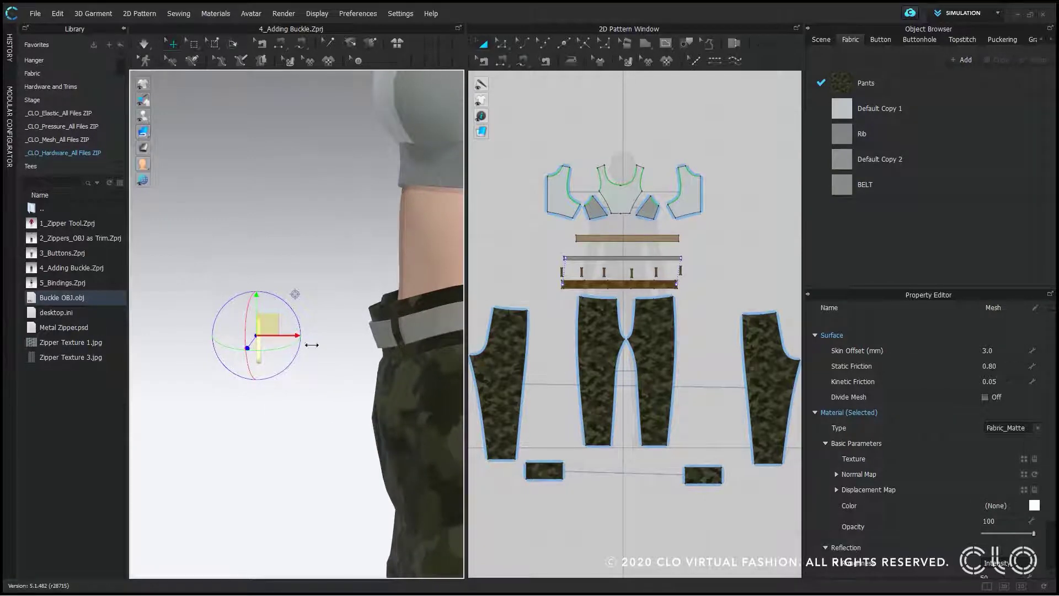
{"action": "left_click_drag", "start_coordinate": [296, 336], "coordinate": [403, 369]}
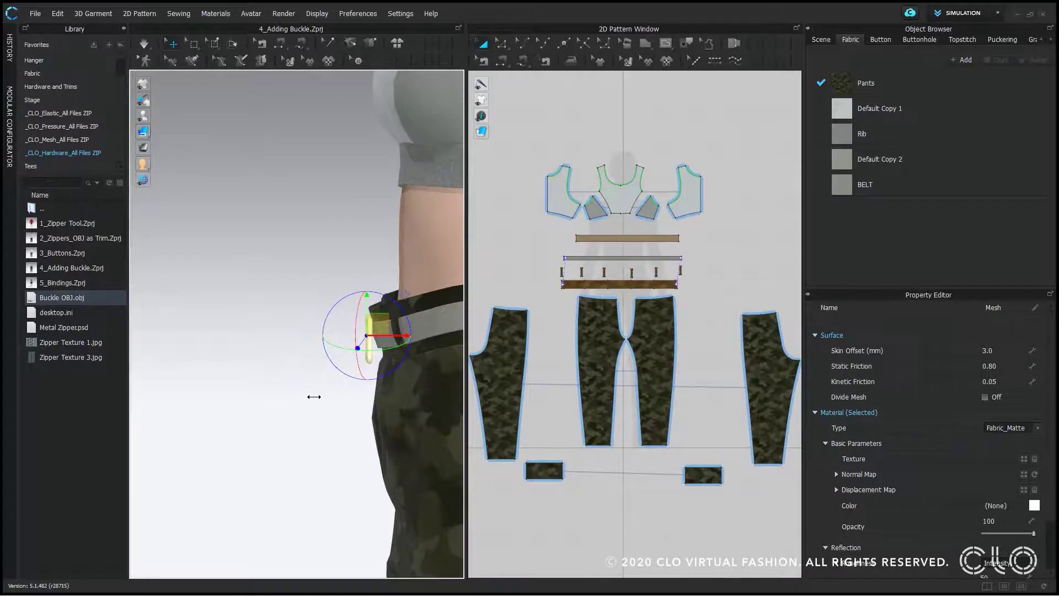
Center the buckle horizontally over the center front of the belt, deselect it and hide the library.
{"action": "right_click_drag", "start_coordinate": [314, 396], "coordinate": [423, 390]}
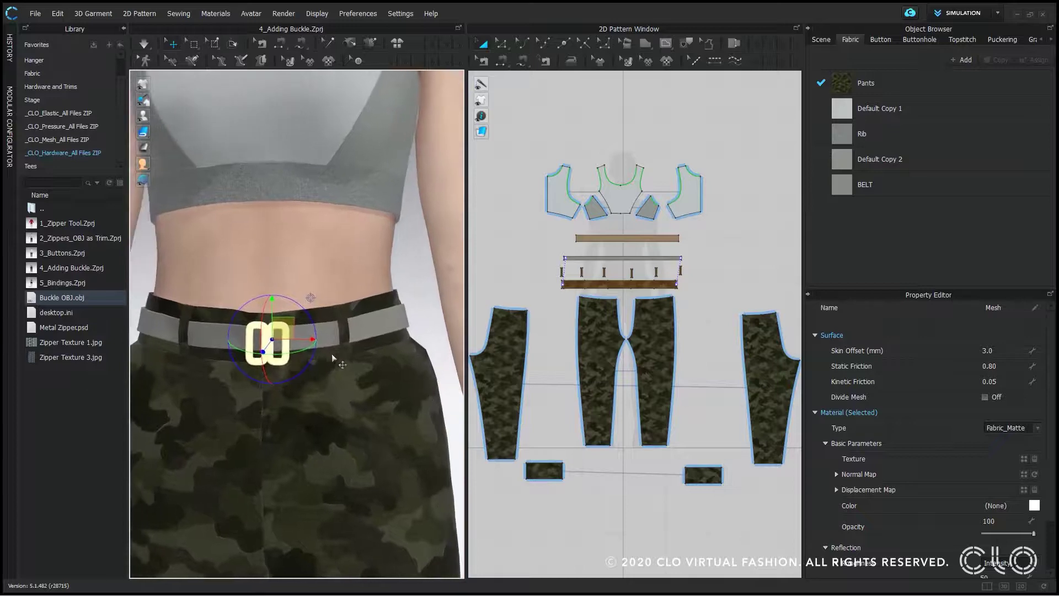
{"action": "middle_click_drag", "start_coordinate": [332, 353], "coordinate": [398, 381]}
{"action": "scroll", "coordinate": [393, 353], "scroll_direction": "up", "scroll_amount": 3}
{"action": "middle_click_drag", "start_coordinate": [393, 337], "coordinate": [293, 275]}
{"action": "right_click_drag", "start_coordinate": [367, 369], "coordinate": [353, 371]}
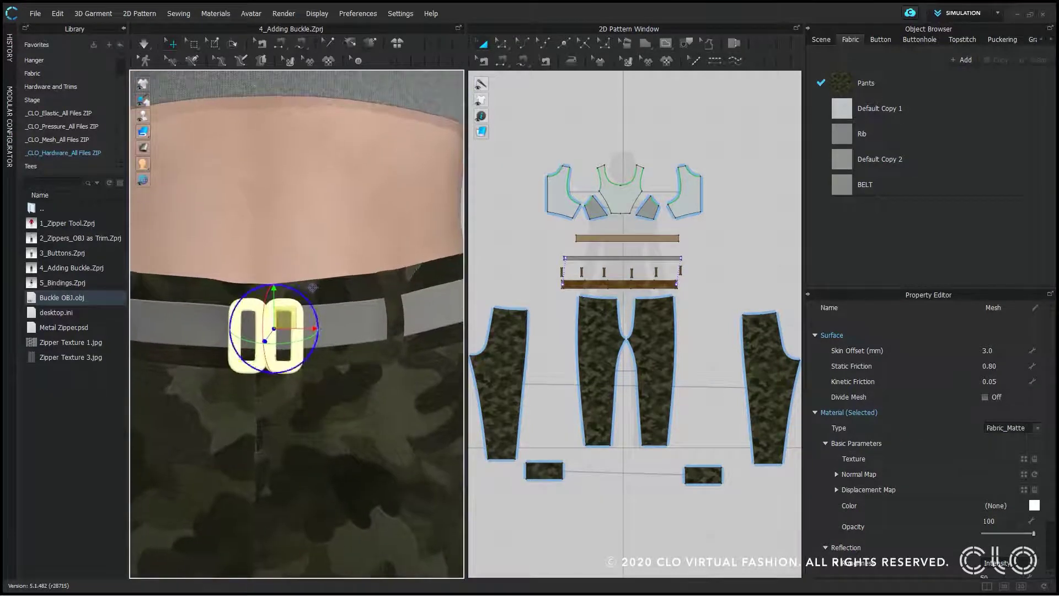
{"action": "left_click_drag", "start_coordinate": [300, 328], "coordinate": [264, 291]}
{"action": "scroll", "coordinate": [442, 374], "scroll_direction": "down", "scroll_amount": 3}
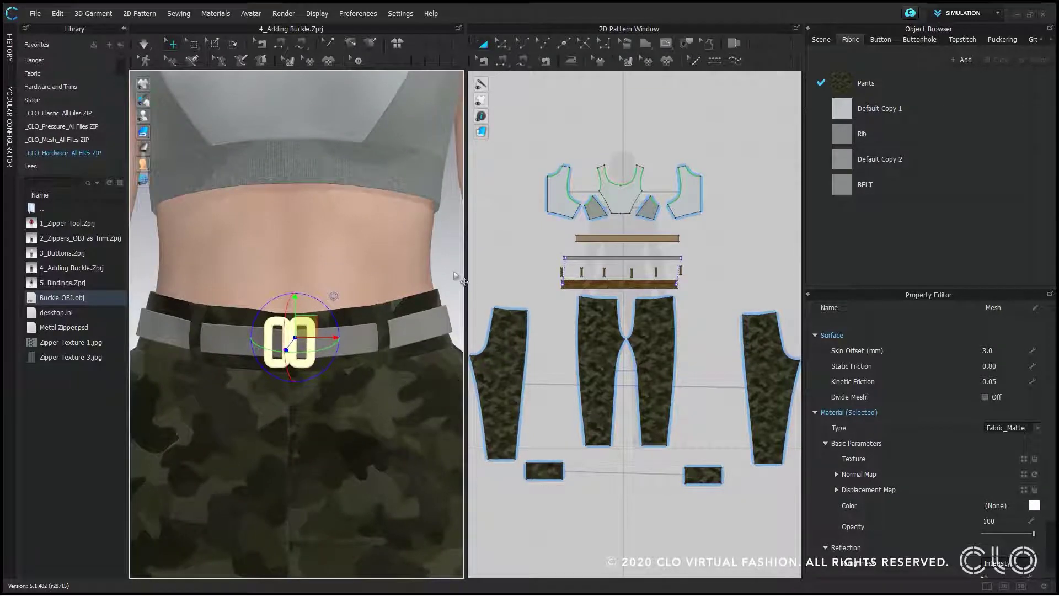
{"action": "left_click", "coordinate": [440, 259]}
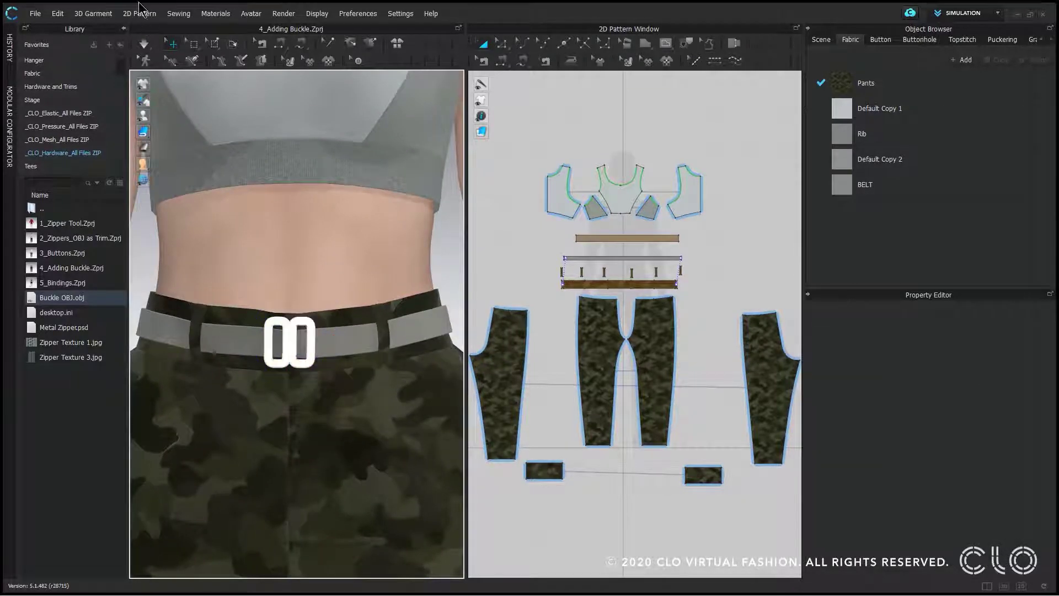
{"action": "left_click", "coordinate": [124, 27]}
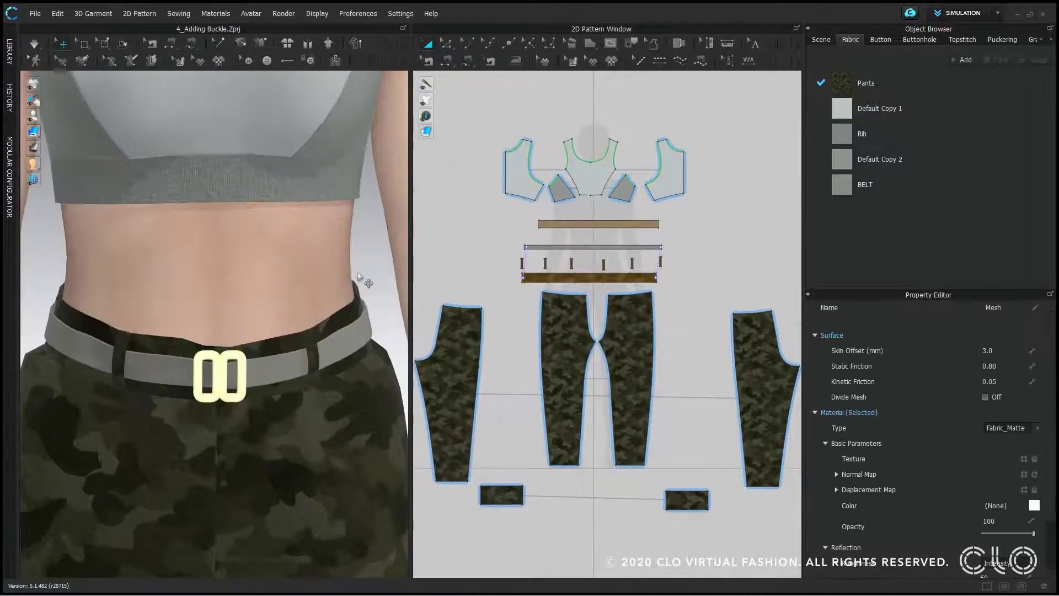
{"action": "left_click", "coordinate": [361, 277]}
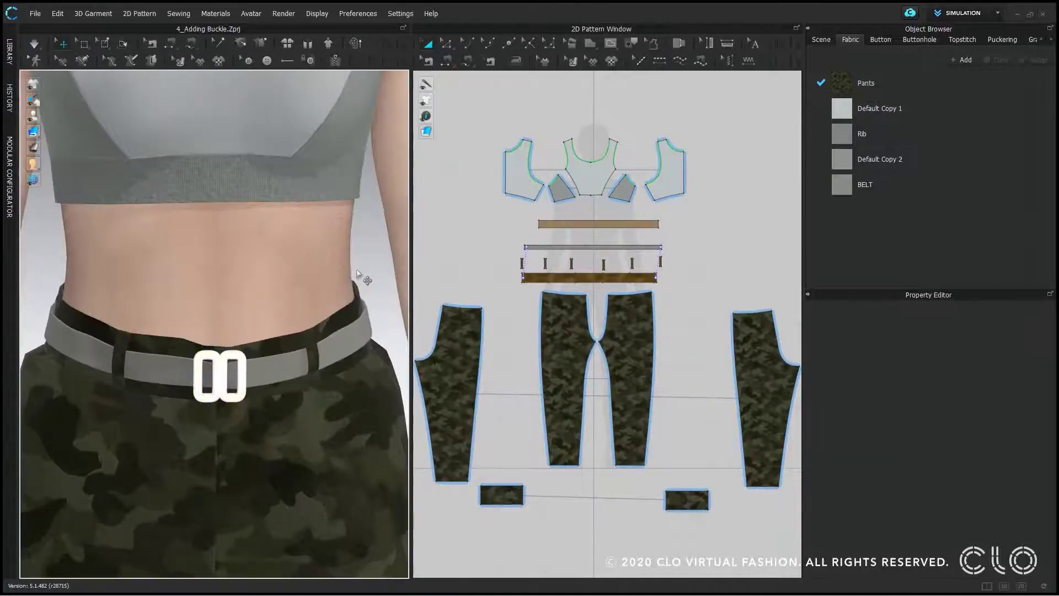
{"action": "right_click_drag", "start_coordinate": [376, 385], "coordinate": [366, 359]}
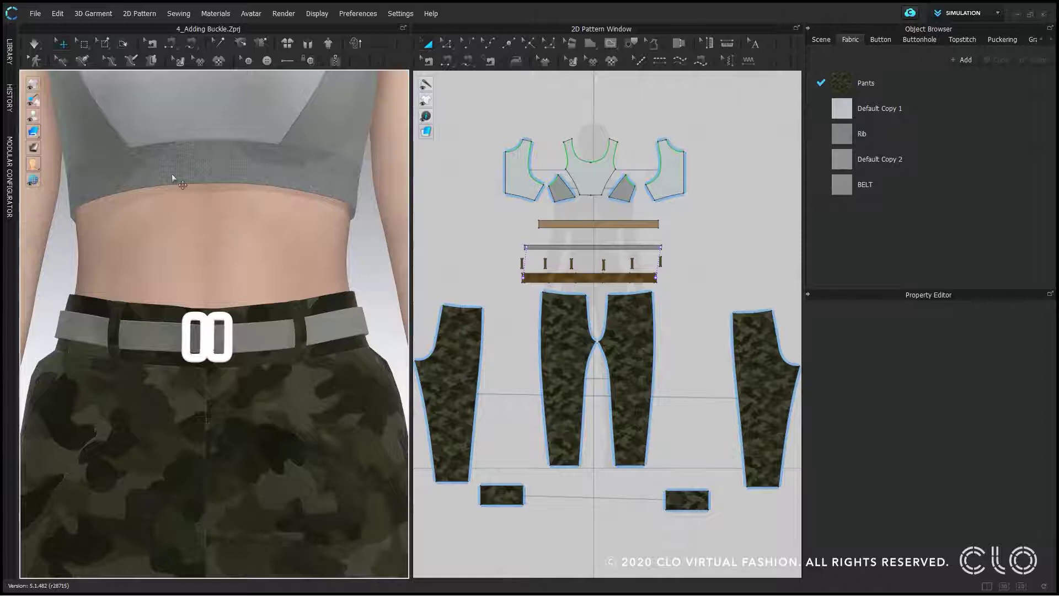
Select the belt's mesh between the two buckle openings with Select Mesh, leaving the waistband's mesh out of the selection.
{"action": "left_click", "coordinate": [82, 47]}
{"action": "scroll", "coordinate": [189, 363], "scroll_direction": "up", "scroll_amount": 5}
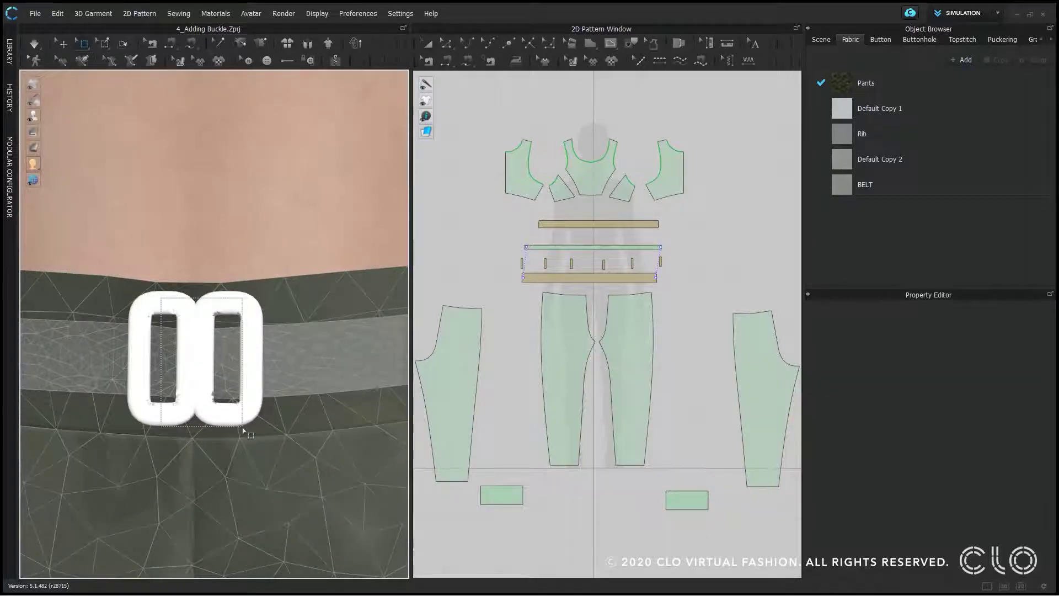
{"action": "left_click", "coordinate": [244, 432]}
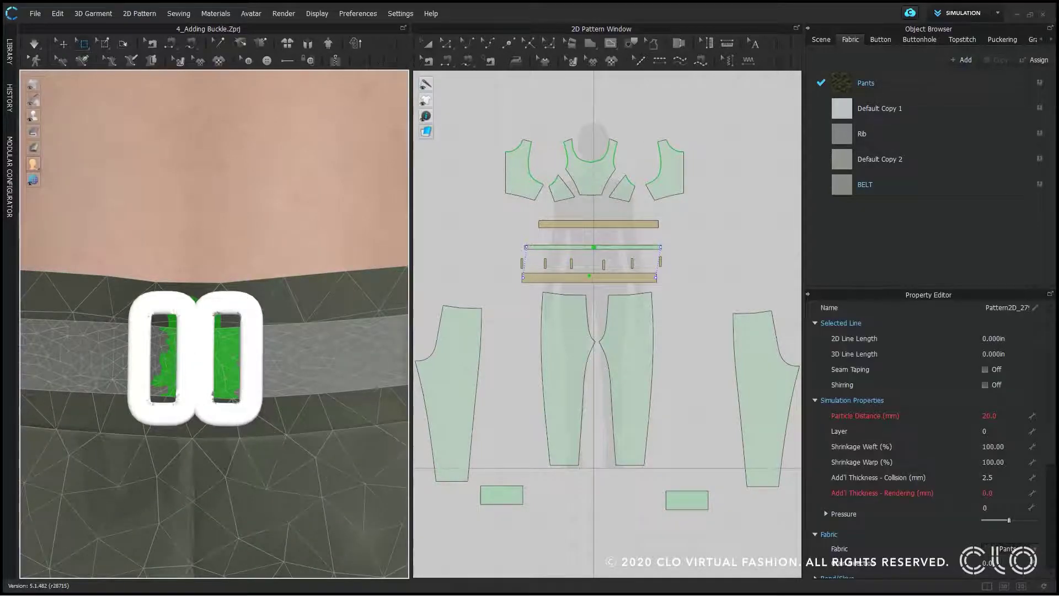
{"action": "mouse_move", "coordinate": [266, 436]}
{"action": "right_mouse_down"}
{"action": "mouse_move", "coordinate": [279, 469]}
{"action": "mouse_move", "coordinate": [261, 447]}
{"action": "right_mouse_up"}
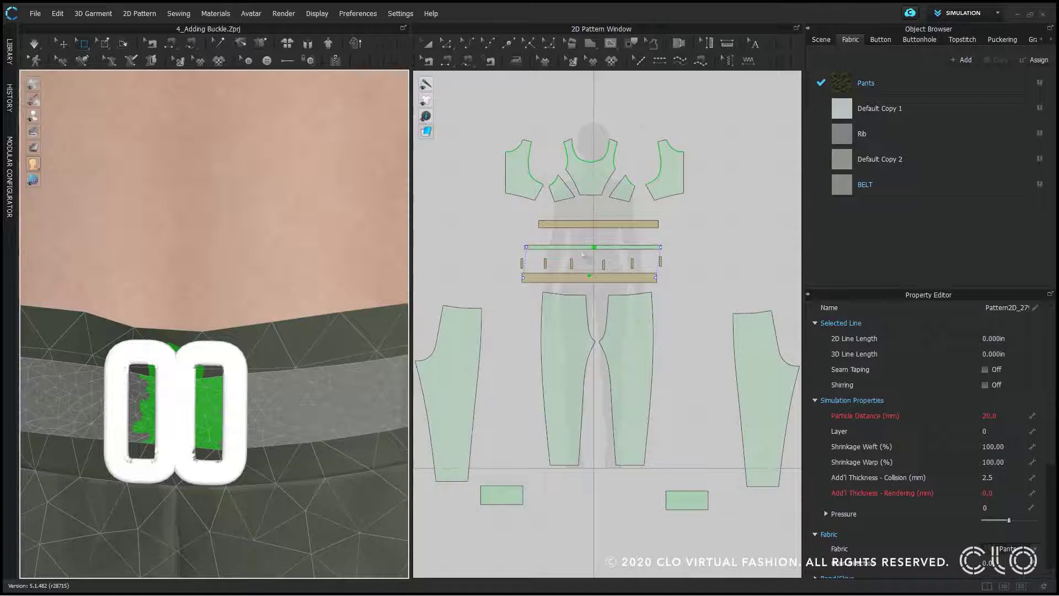
{"action": "scroll", "coordinate": [582, 253], "scroll_direction": "up", "scroll_amount": 5}
{"action": "scroll", "coordinate": [617, 264], "scroll_direction": "up", "scroll_amount": 5}
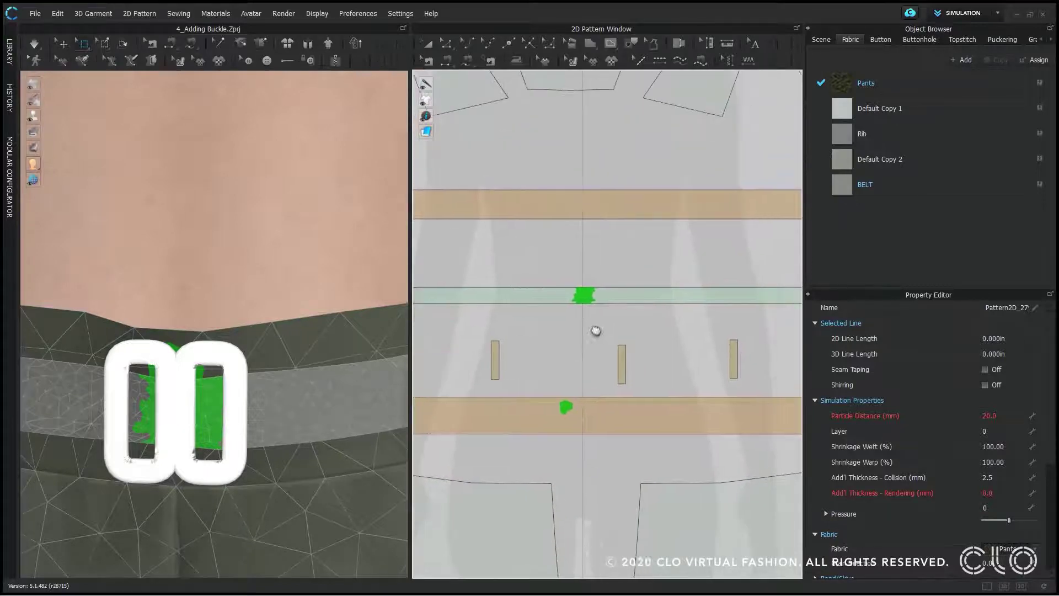
{"action": "key", "text": "Delete"}
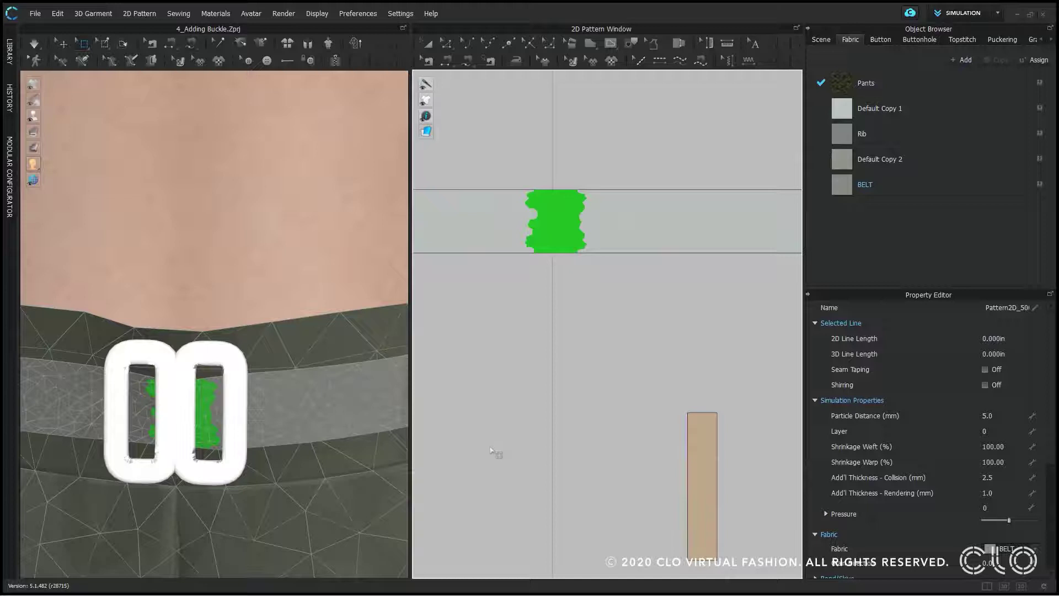
Pull the selected belt mesh forward through the buckle so it lies in front of the buckle's center bar.
{"action": "right_click_drag", "start_coordinate": [265, 414], "coordinate": [264, 419]}
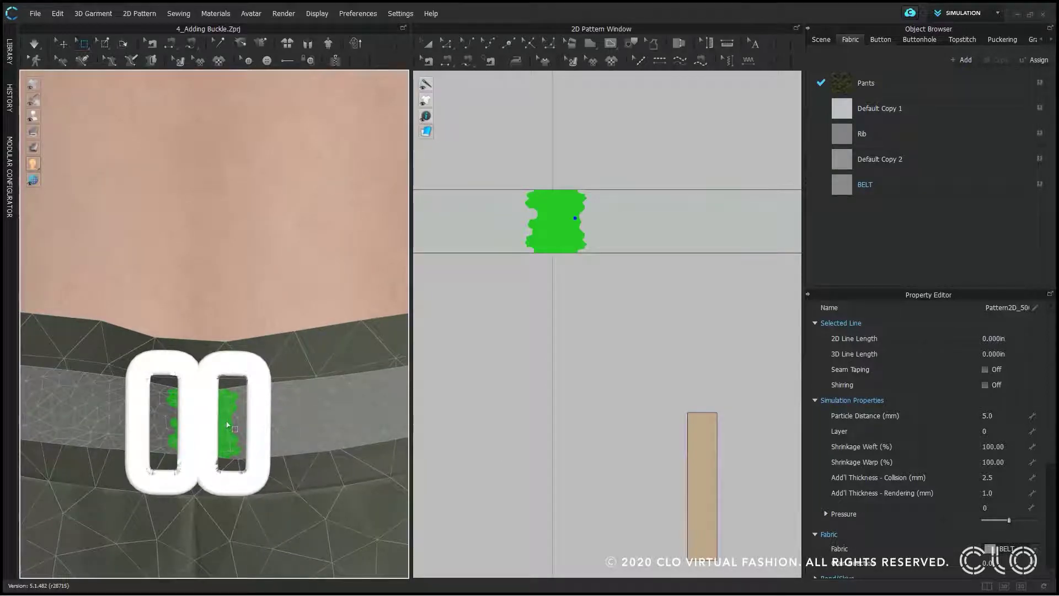
{"action": "left_click", "coordinate": [226, 422]}
{"action": "right_click_drag", "start_coordinate": [332, 436], "coordinate": [203, 425]}
{"action": "left_click_drag", "start_coordinate": [247, 421], "coordinate": [221, 421]}
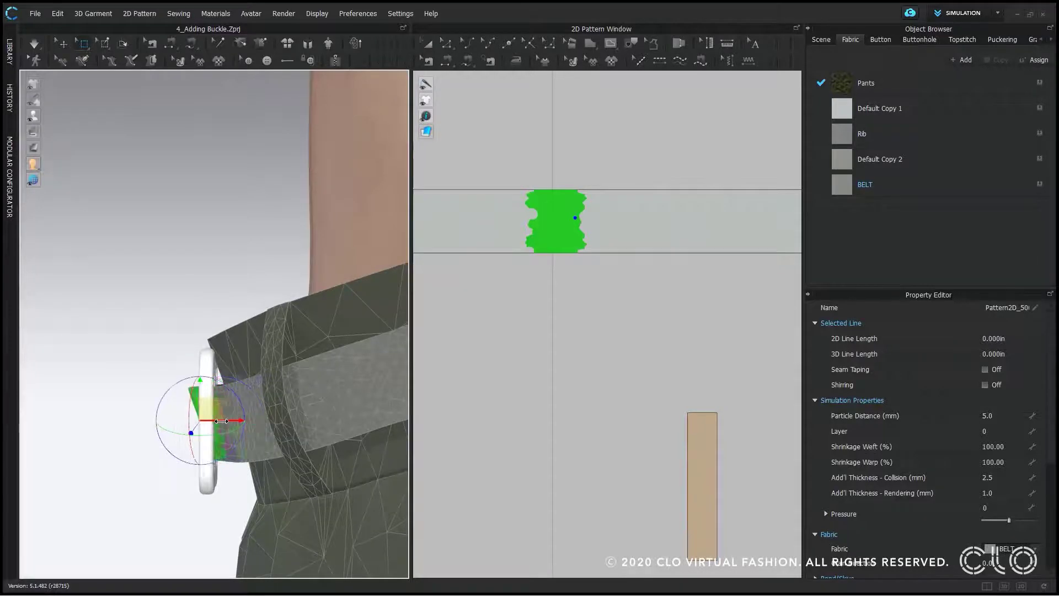
{"action": "right_click_drag", "start_coordinate": [280, 490], "coordinate": [395, 473]}
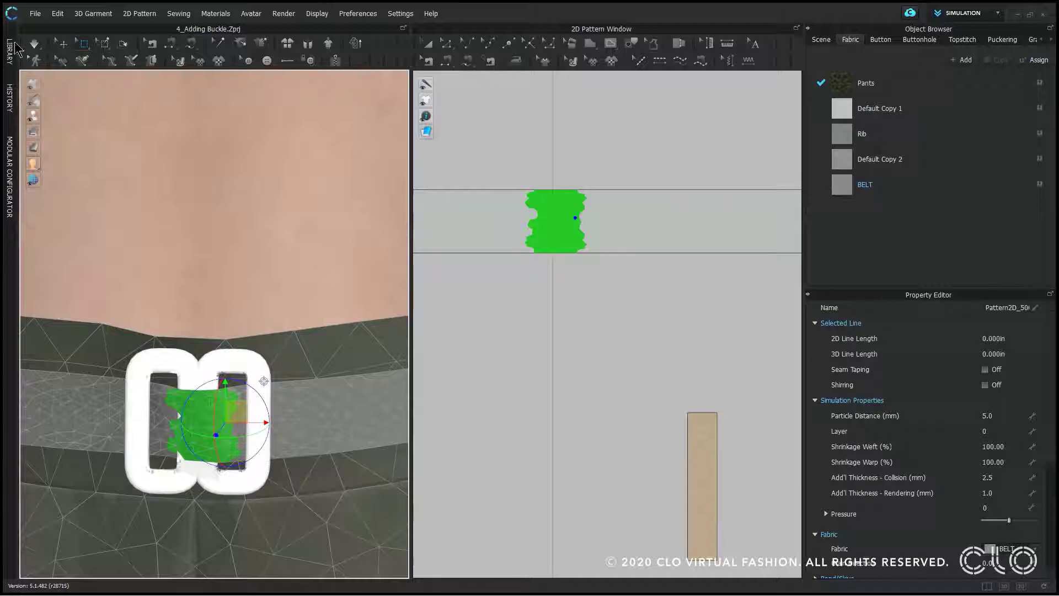
Simulate the garment to drape the belt around the buckle's center bar.
{"action": "left_click", "coordinate": [34, 43]}
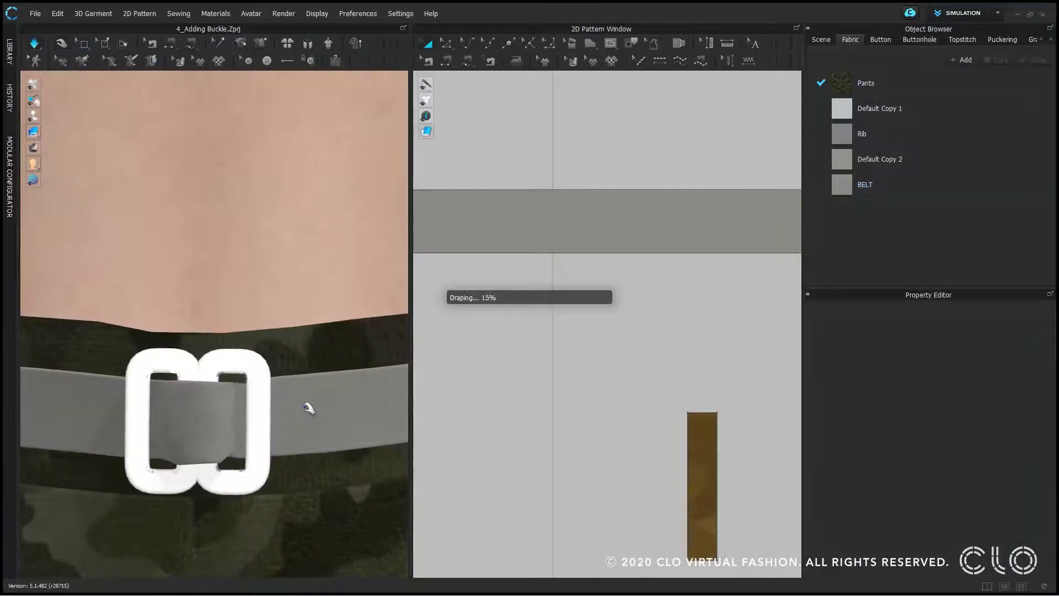
{"action": "scroll", "coordinate": [309, 404], "scroll_direction": "down", "scroll_amount": 3}
{"action": "right_click_drag", "start_coordinate": [260, 398], "coordinate": [279, 412]}
{"action": "scroll", "coordinate": [260, 398], "scroll_direction": "up", "scroll_amount": 3}
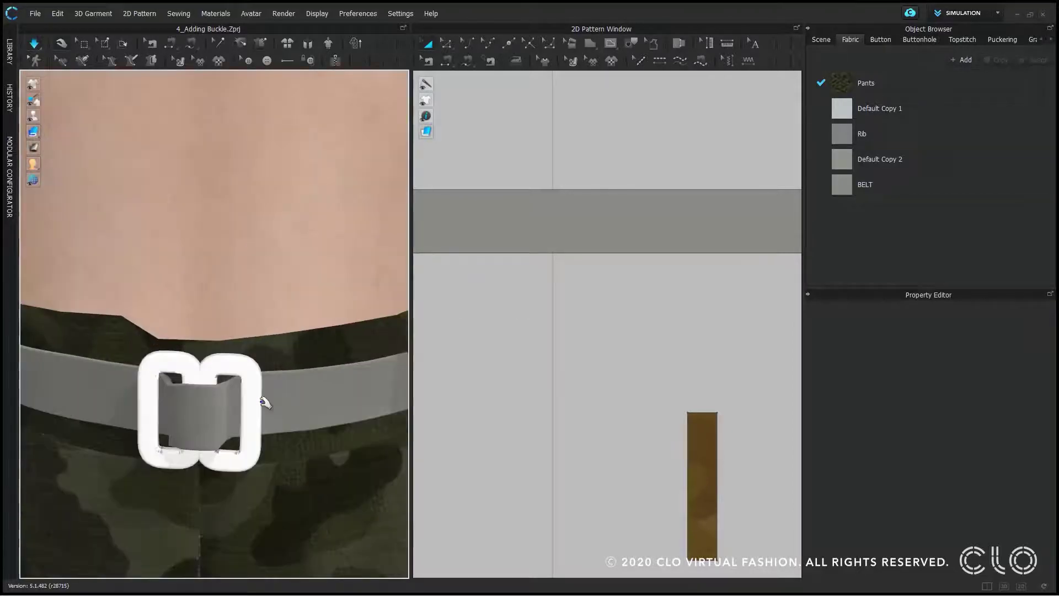
Set the buckle's skin offset to 1.0 mm and deselect the buckle.
{"action": "left_click", "coordinate": [253, 385]}
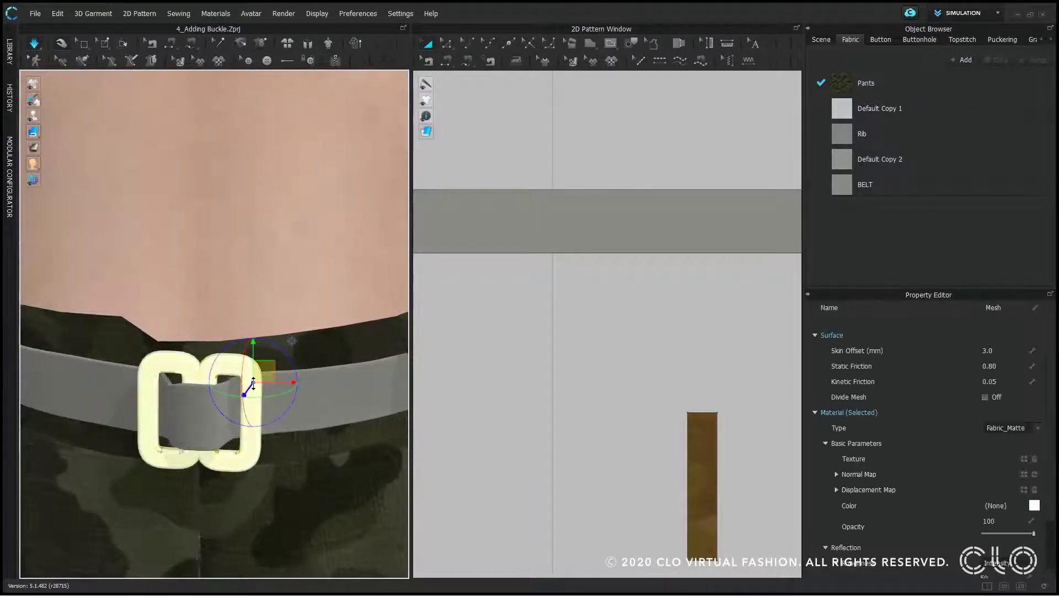
{"action": "left_click", "coordinate": [1008, 352]}
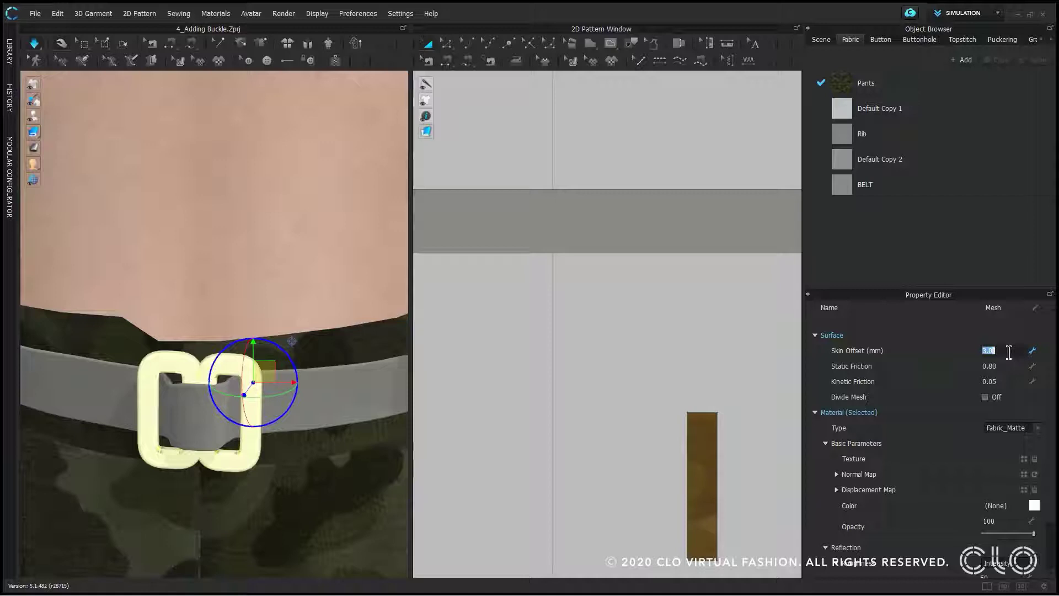
{"action": "type", "text": "3"}
{"action": "key", "text": "Return"}
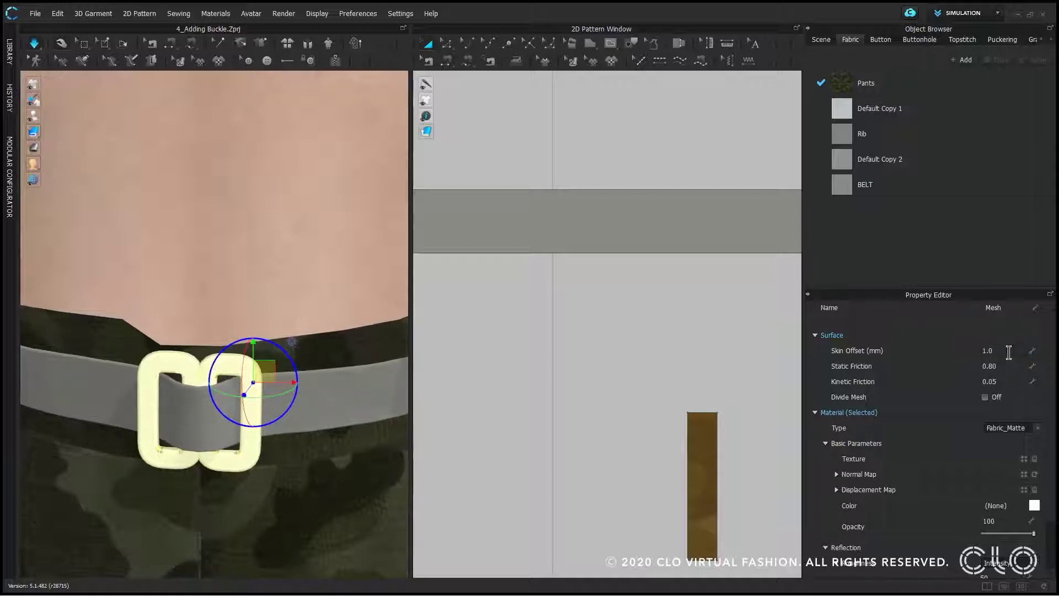
{"action": "left_click", "coordinate": [533, 353]}
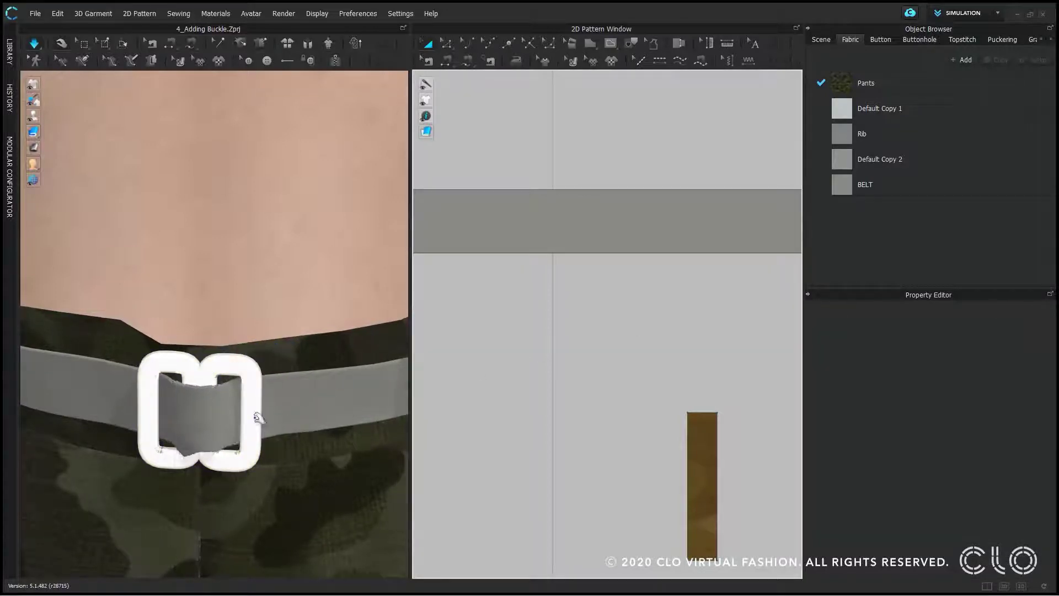
{"action": "left_click", "coordinate": [202, 381]}
{"action": "right_click_drag", "start_coordinate": [246, 392], "coordinate": [194, 441]}
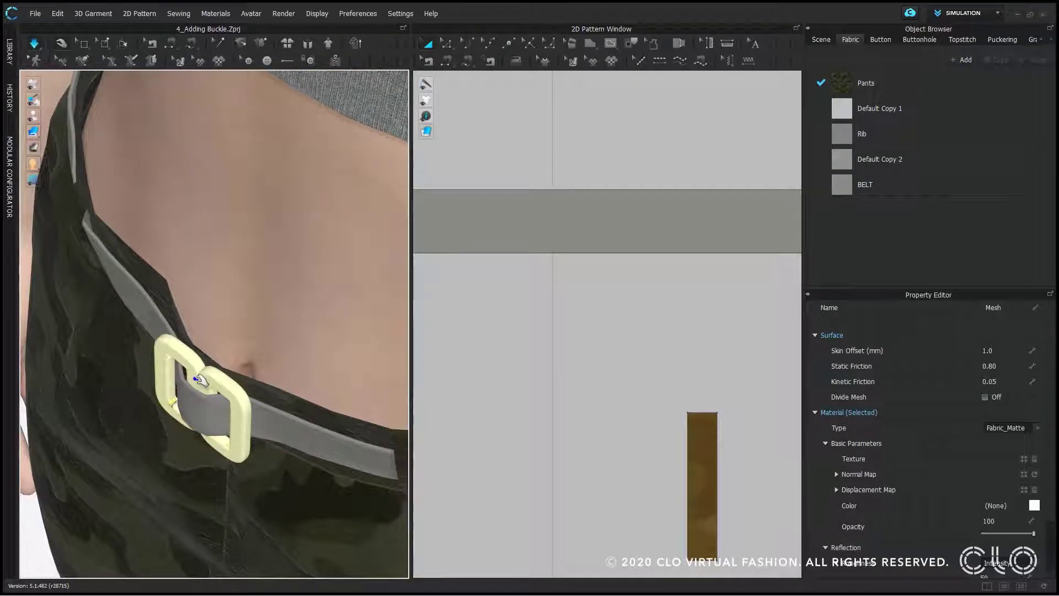
{"action": "key", "text": "w"}
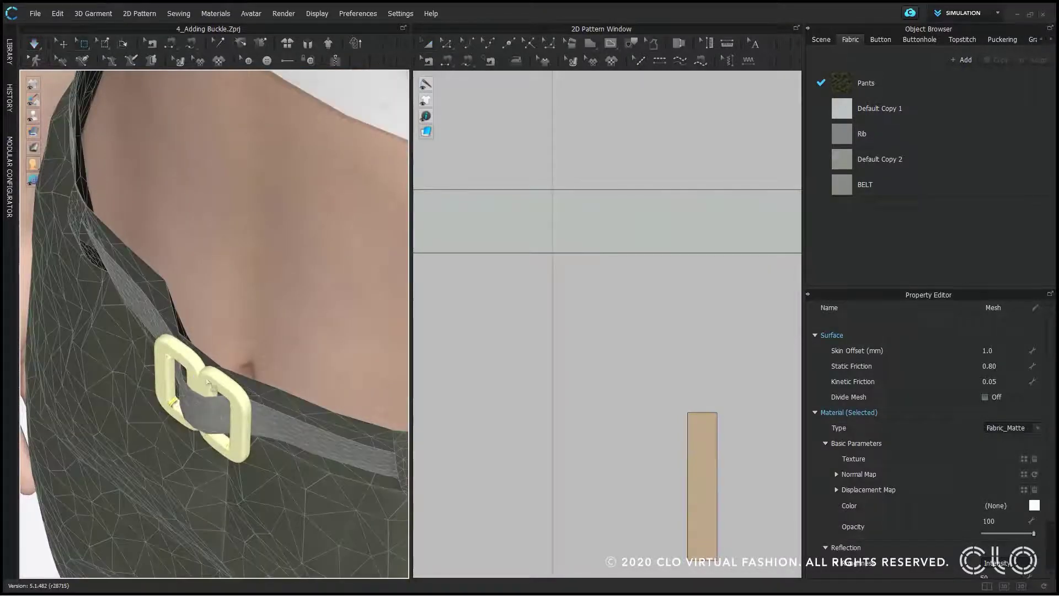
{"action": "left_click", "coordinate": [64, 43]}
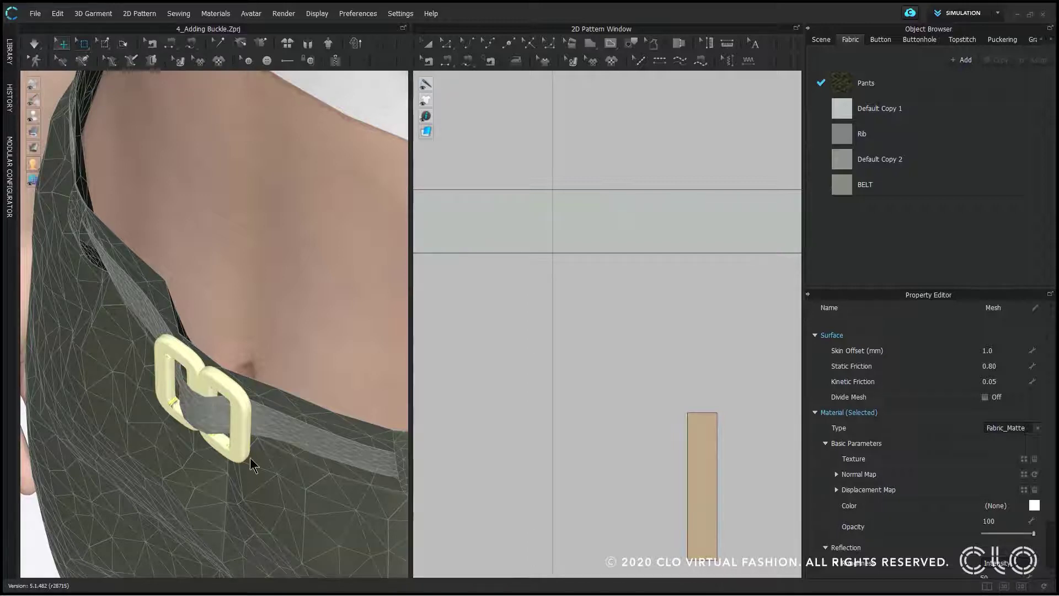
{"action": "left_click", "coordinate": [248, 459]}
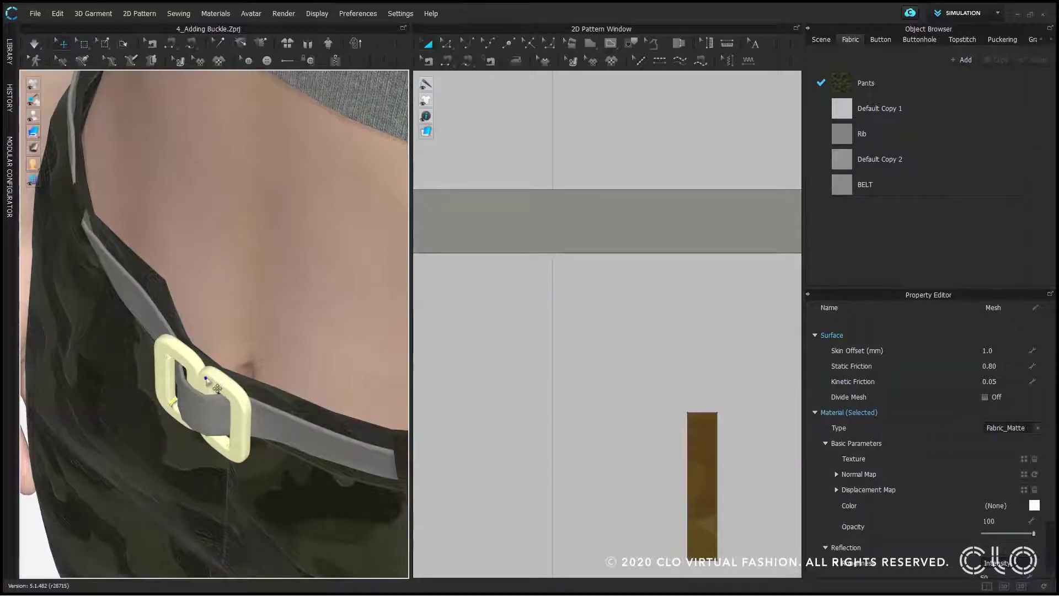
With simulation running, move the buckle back closer to the waist in side view so the belt follows it, and deselect it.
{"action": "right_click_drag", "start_coordinate": [210, 381], "coordinate": [364, 376]}
{"action": "left_click", "coordinate": [356, 382]}
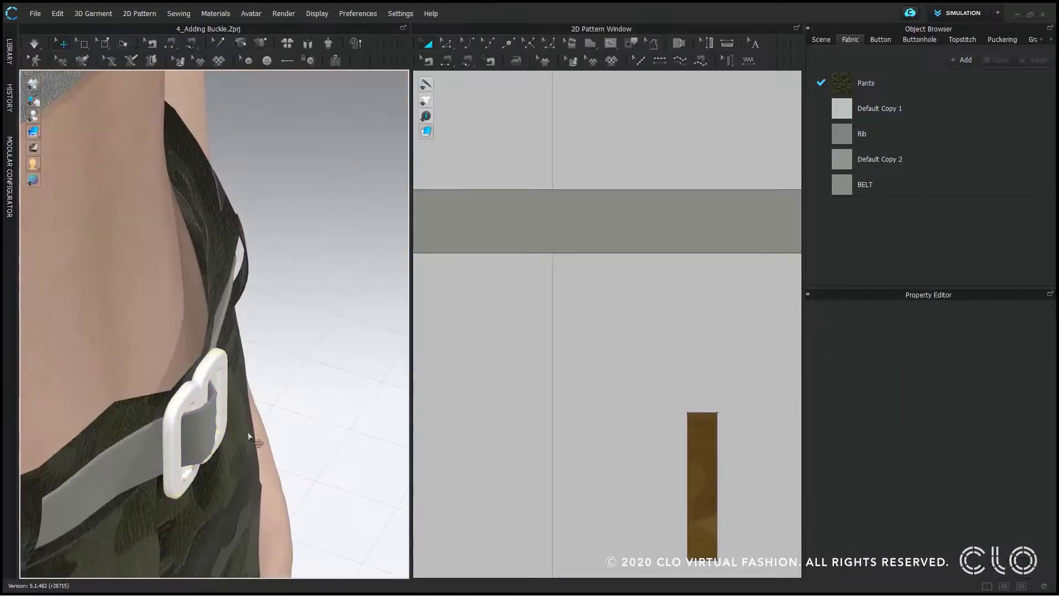
{"action": "left_click", "coordinate": [211, 399]}
{"action": "right_click_drag", "start_coordinate": [211, 399], "coordinate": [244, 399]}
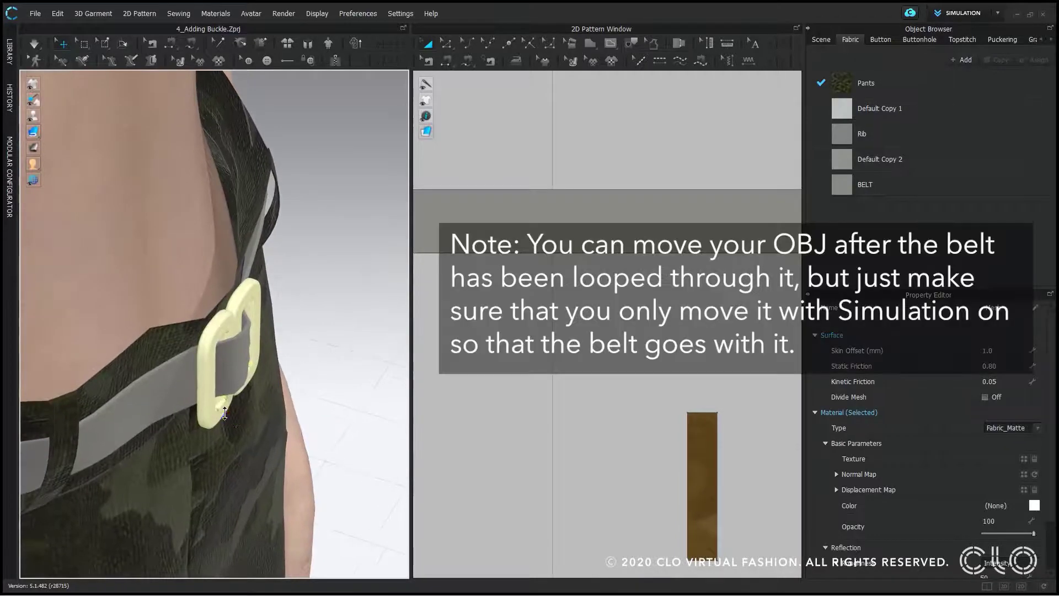
{"action": "left_click", "coordinate": [225, 413]}
{"action": "right_click_drag", "start_coordinate": [304, 433], "coordinate": [344, 378]}
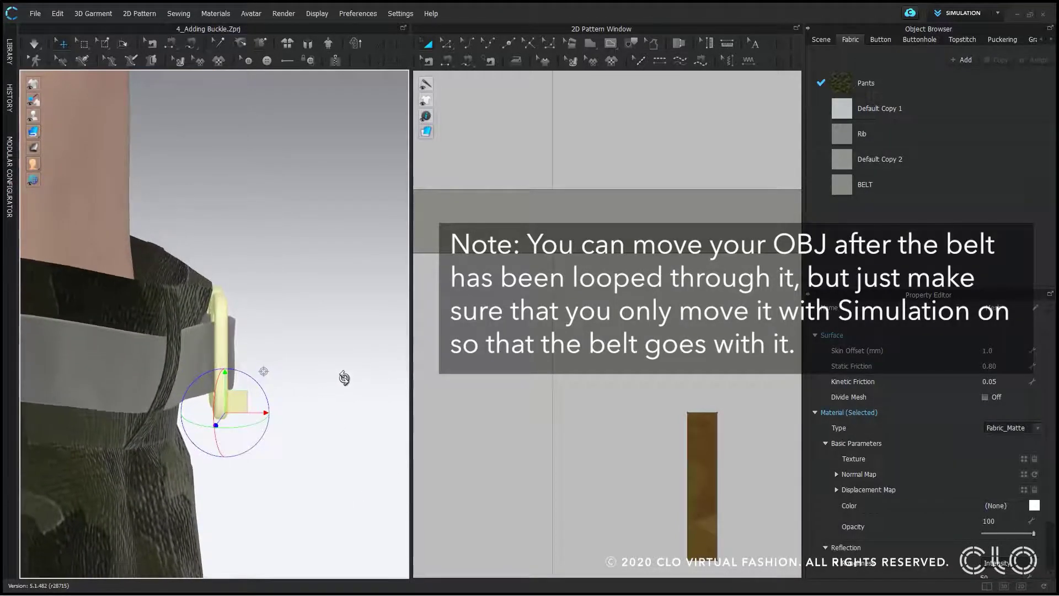
{"action": "key", "text": "space"}
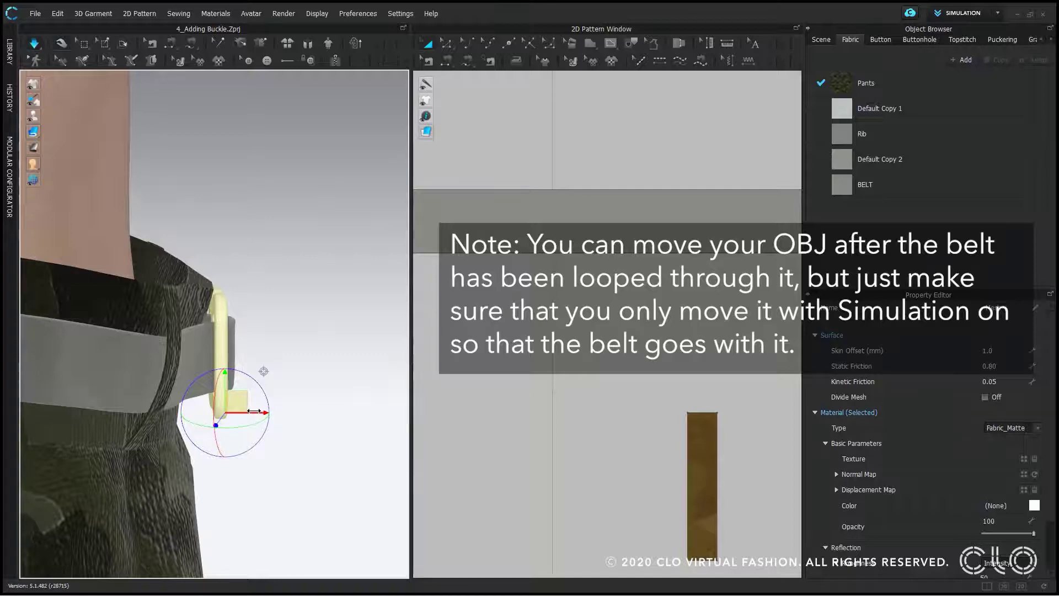
{"action": "left_click_drag", "start_coordinate": [255, 411], "coordinate": [234, 411]}
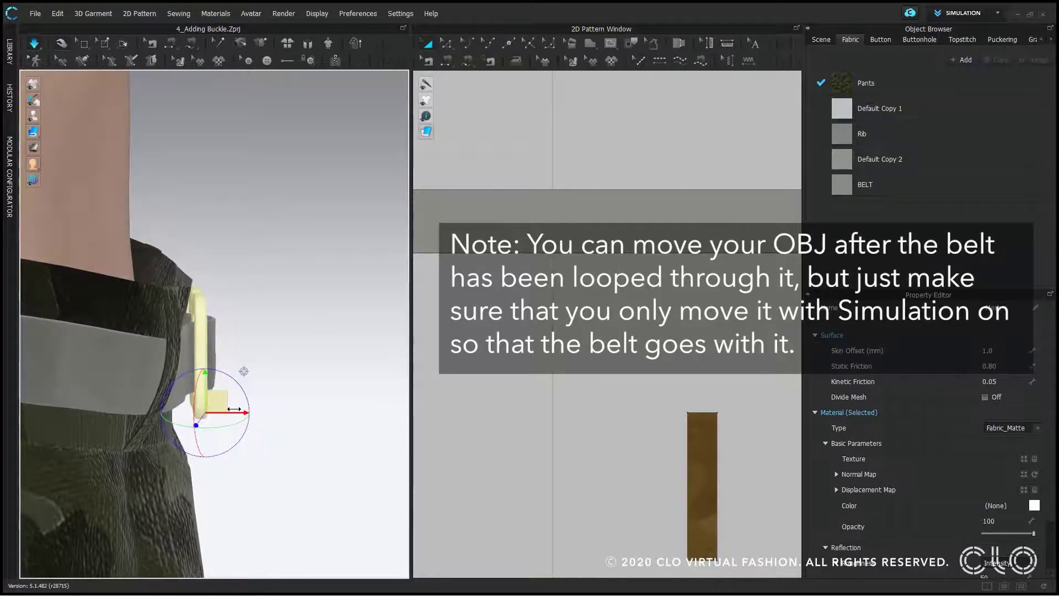
{"action": "left_click", "coordinate": [317, 421]}
{"action": "right_click_drag", "start_coordinate": [314, 420], "coordinate": [223, 400]}
{"action": "scroll", "coordinate": [237, 373], "scroll_direction": "down", "scroll_amount": 8}
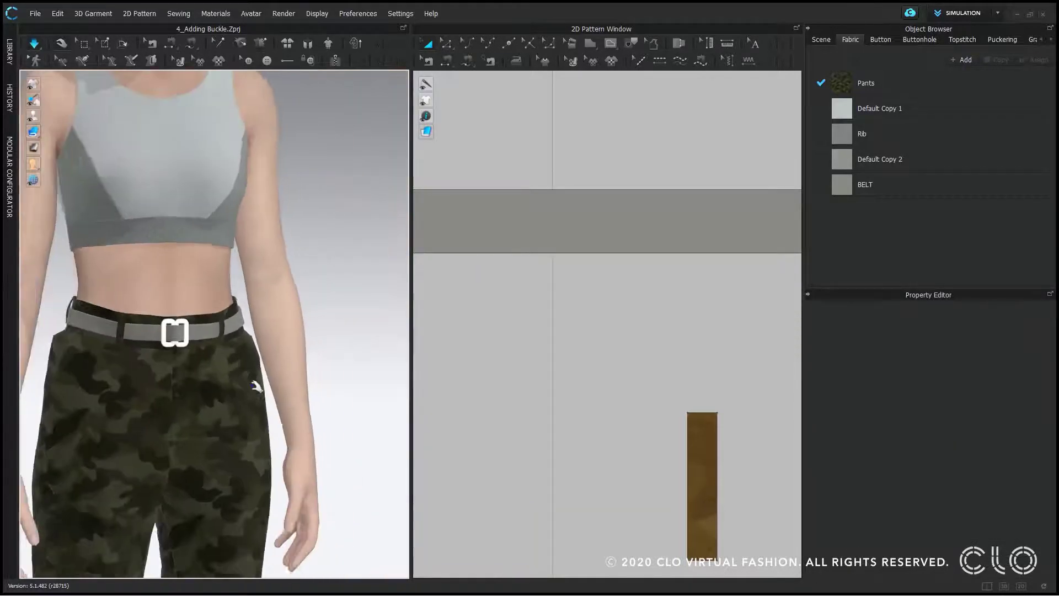
{"action": "middle_click_drag", "start_coordinate": [157, 351], "coordinate": [229, 330]}
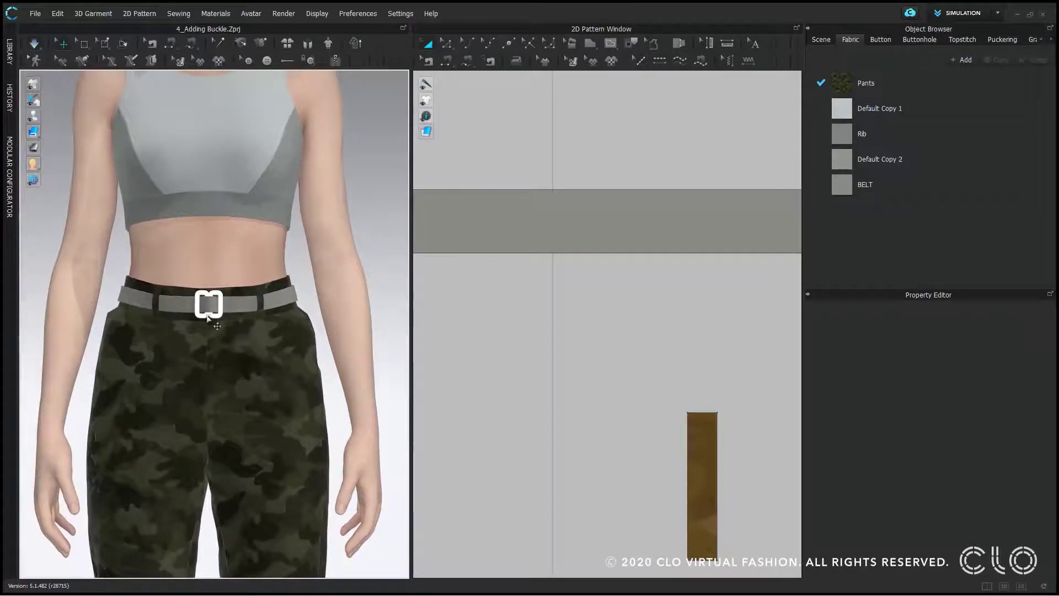
Change the belt buckle's material type to Metal.
{"action": "left_click", "coordinate": [207, 316]}
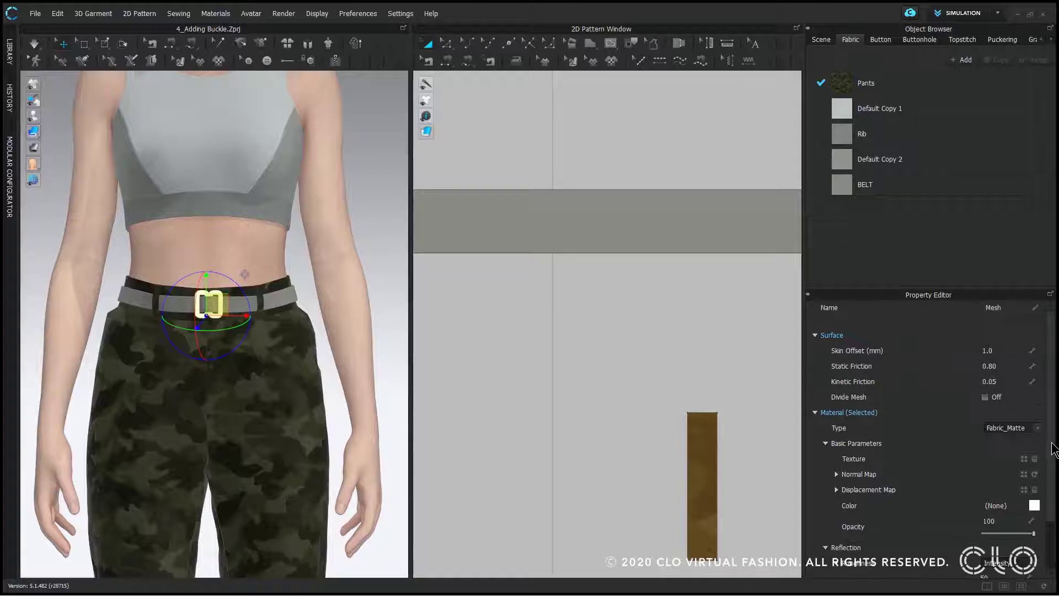
{"action": "scroll", "coordinate": [1054, 450], "scroll_direction": "down", "scroll_amount": 3}
{"action": "left_click", "coordinate": [1010, 368]}
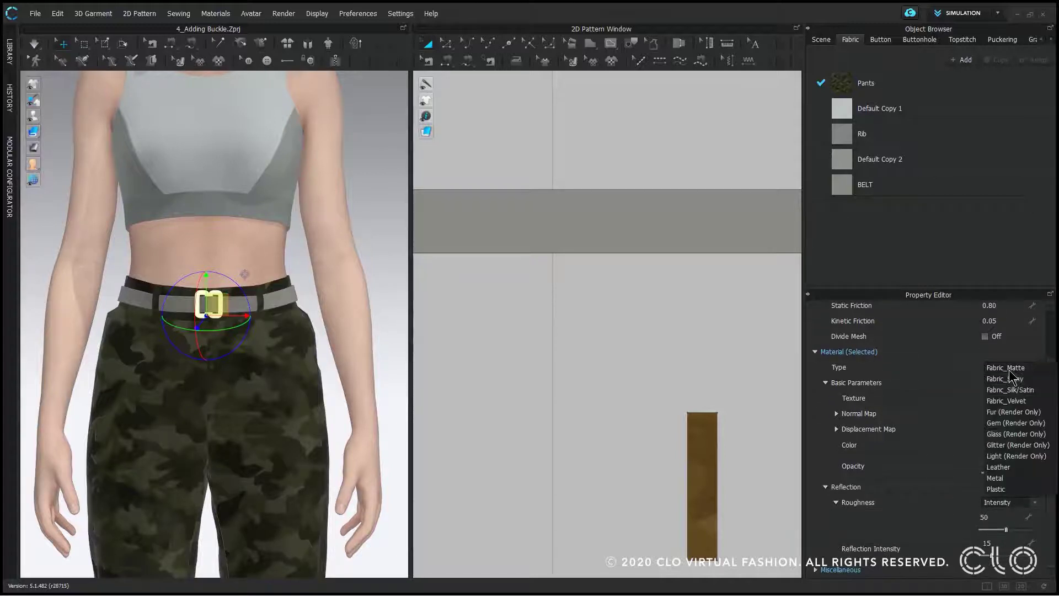
{"action": "left_click", "coordinate": [1011, 478]}
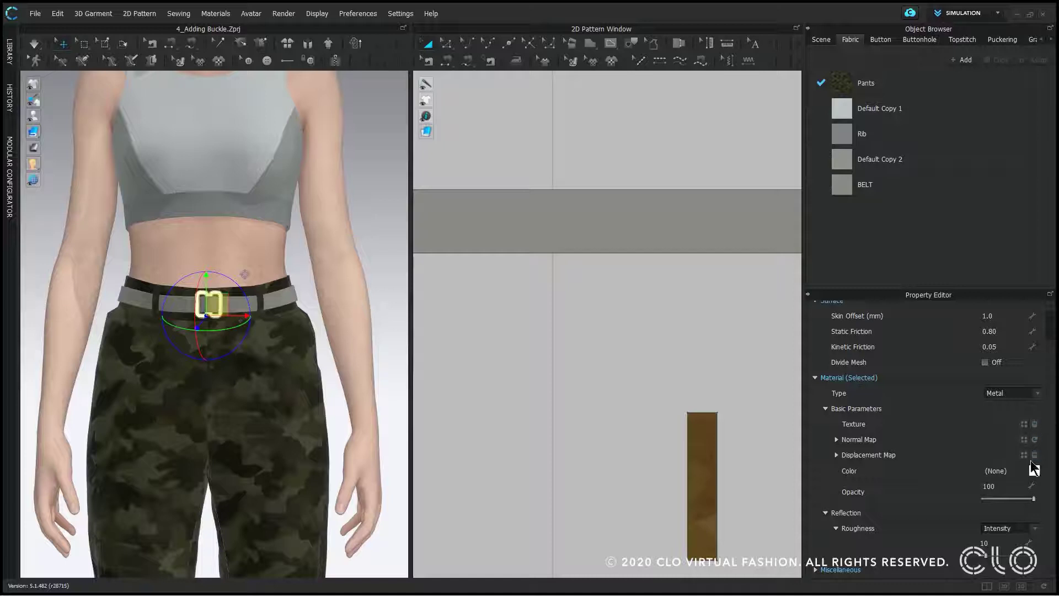
Set the buckle's material color to Gray 2 and deselect the buckle.
{"action": "left_click", "coordinate": [1035, 469]}
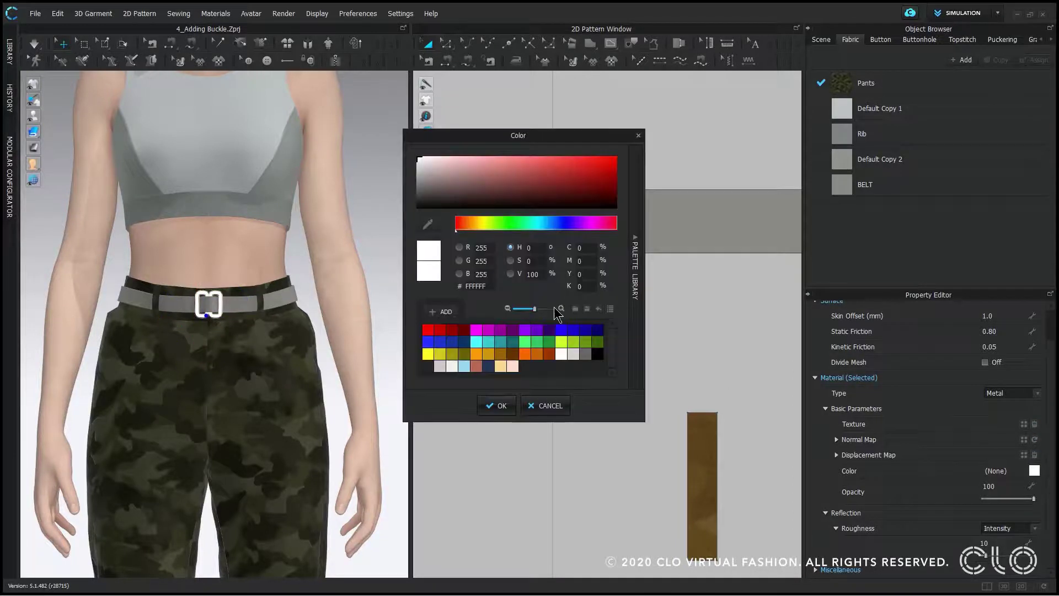
{"action": "left_click", "coordinate": [585, 355]}
{"action": "left_click", "coordinate": [598, 354]}
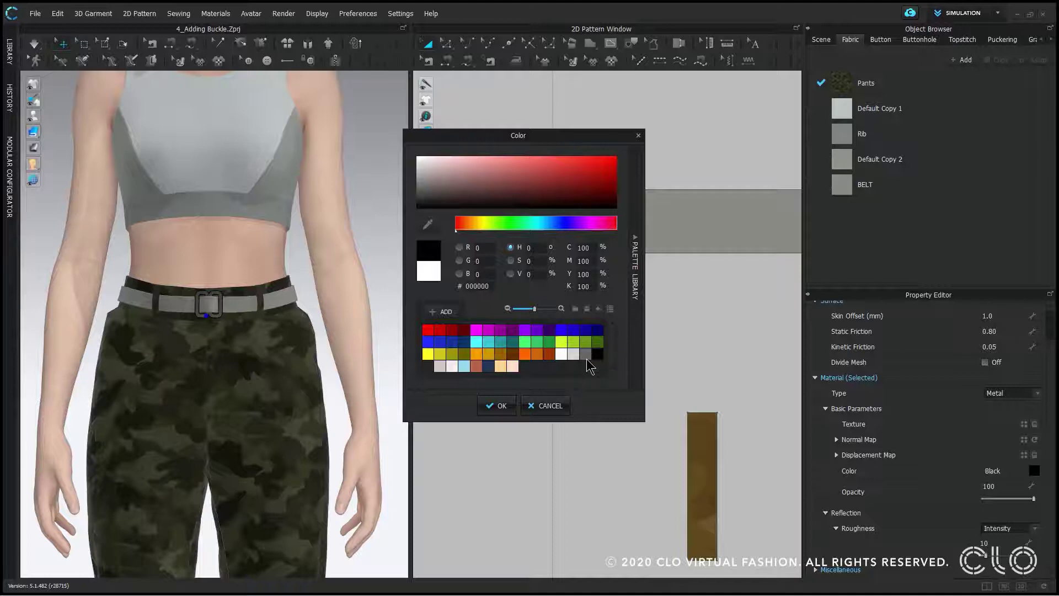
{"action": "left_click", "coordinate": [586, 355]}
{"action": "left_click", "coordinate": [497, 406]}
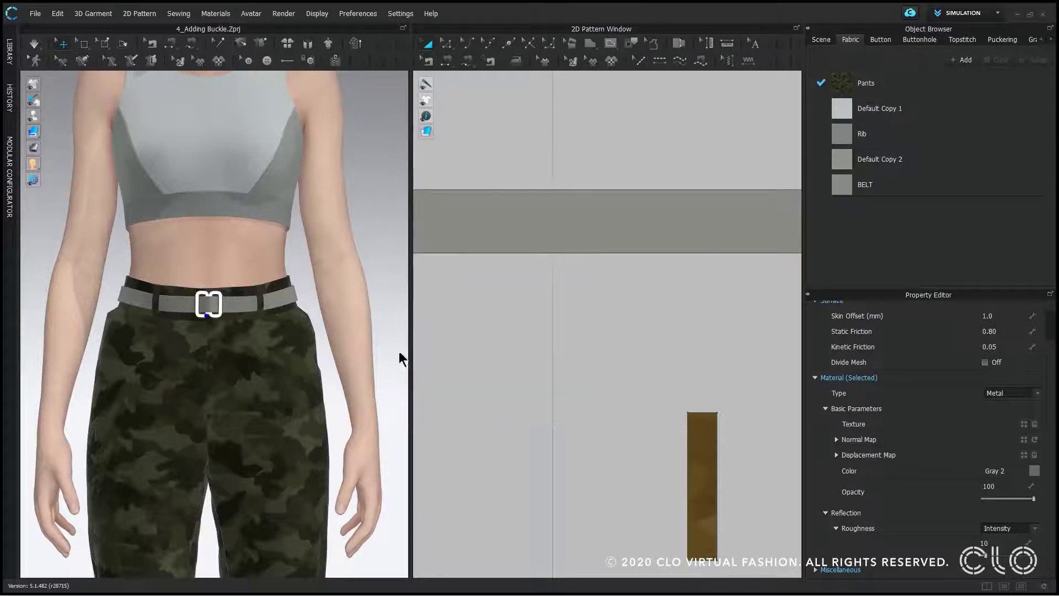
{"action": "left_click", "coordinate": [383, 248]}
{"action": "mouse_move", "coordinate": [348, 300]}
{"action": "right_mouse_down"}
{"action": "mouse_move", "coordinate": [378, 310]}
{"action": "mouse_move", "coordinate": [365, 296]}
{"action": "right_mouse_up"}
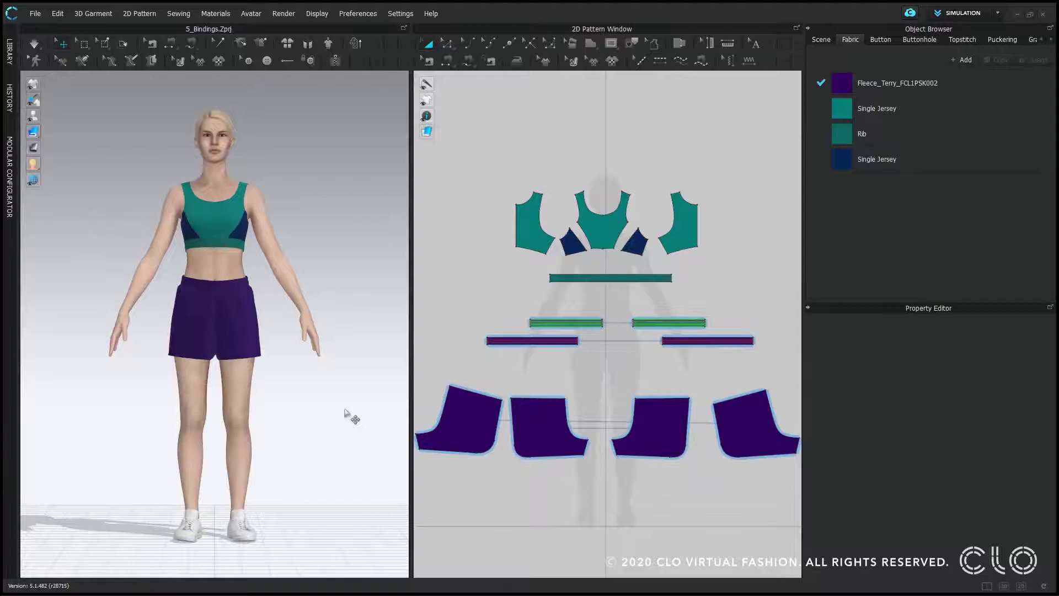
Hide the avatar in 5_Bindings and widen the 3D window to show the bra top.
{"action": "left_click", "coordinate": [346, 414]}
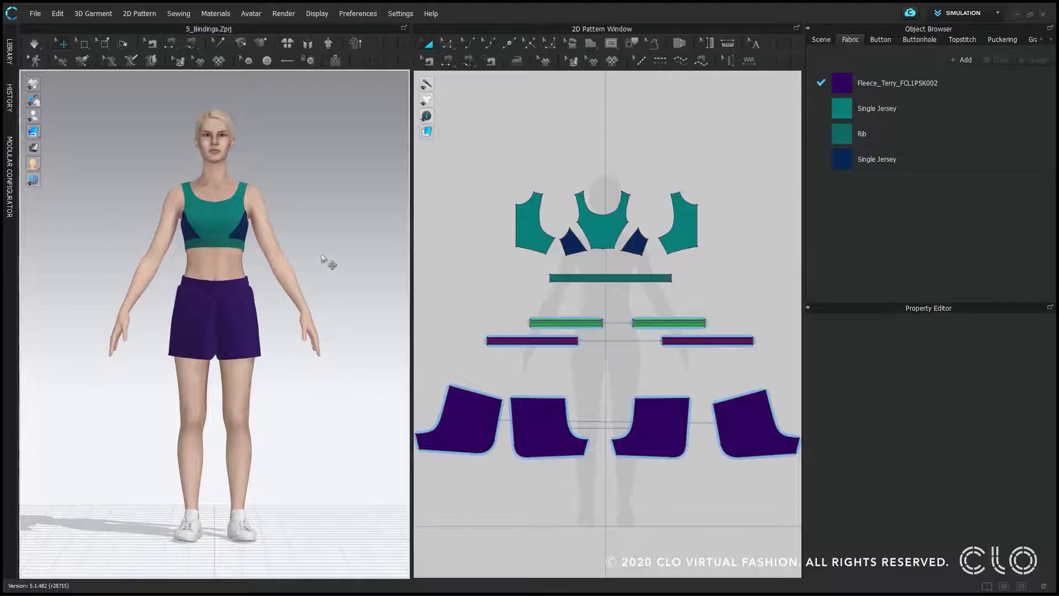
{"action": "scroll", "coordinate": [308, 303], "scroll_direction": "up", "scroll_amount": 5}
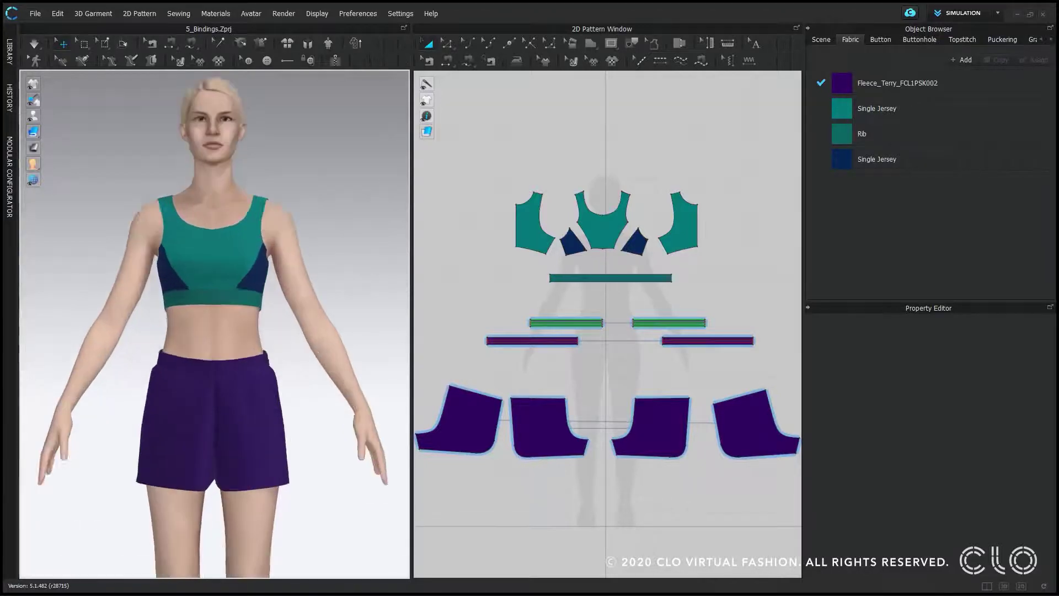
{"action": "scroll", "coordinate": [233, 264], "scroll_direction": "up", "scroll_amount": 6}
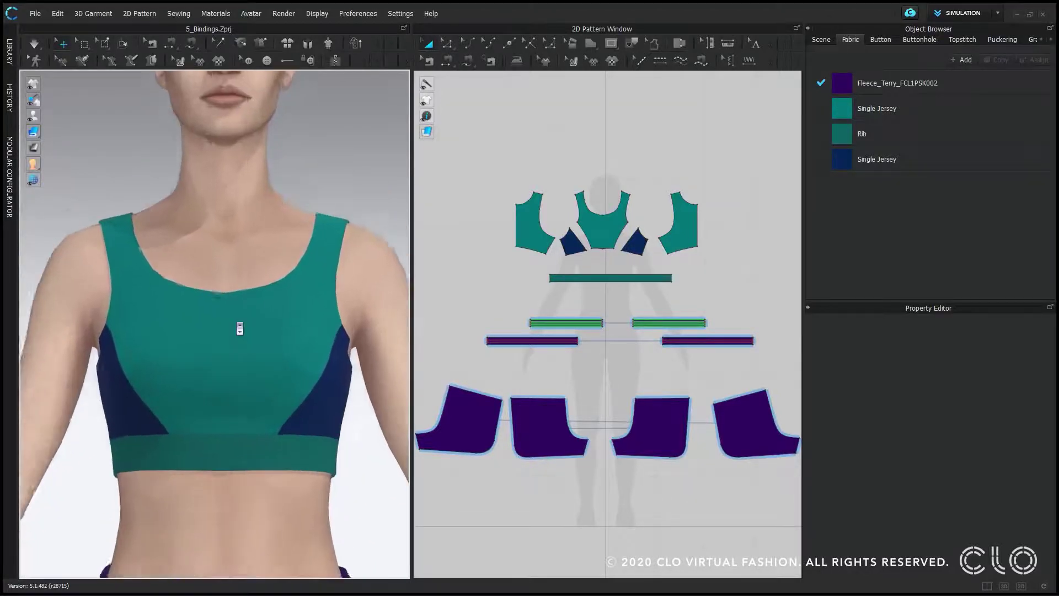
{"action": "right_click_drag", "start_coordinate": [242, 292], "coordinate": [265, 302]}
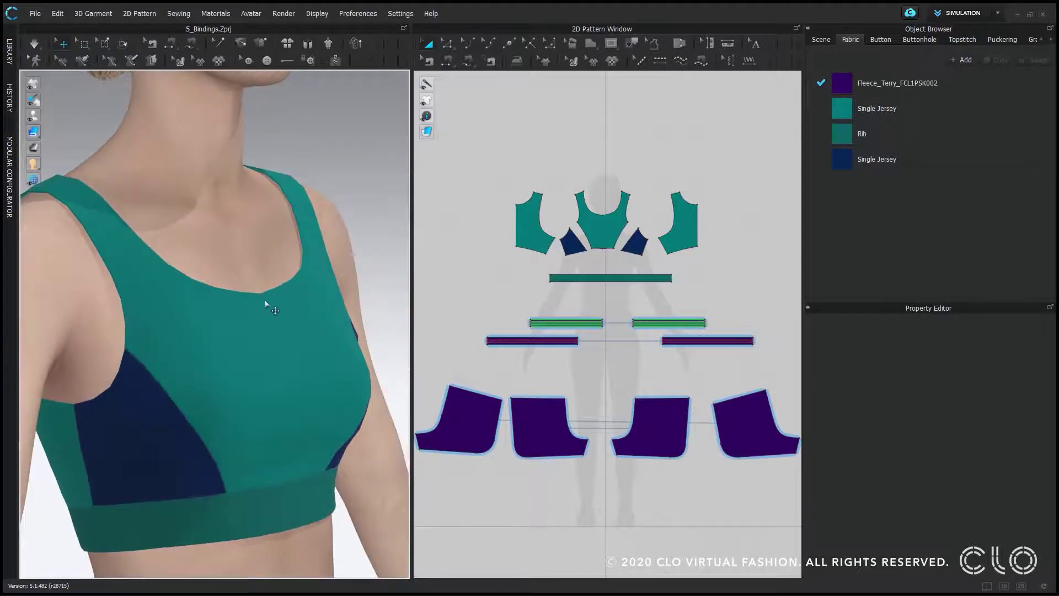
{"action": "middle_click_drag", "start_coordinate": [342, 153], "coordinate": [371, 166]}
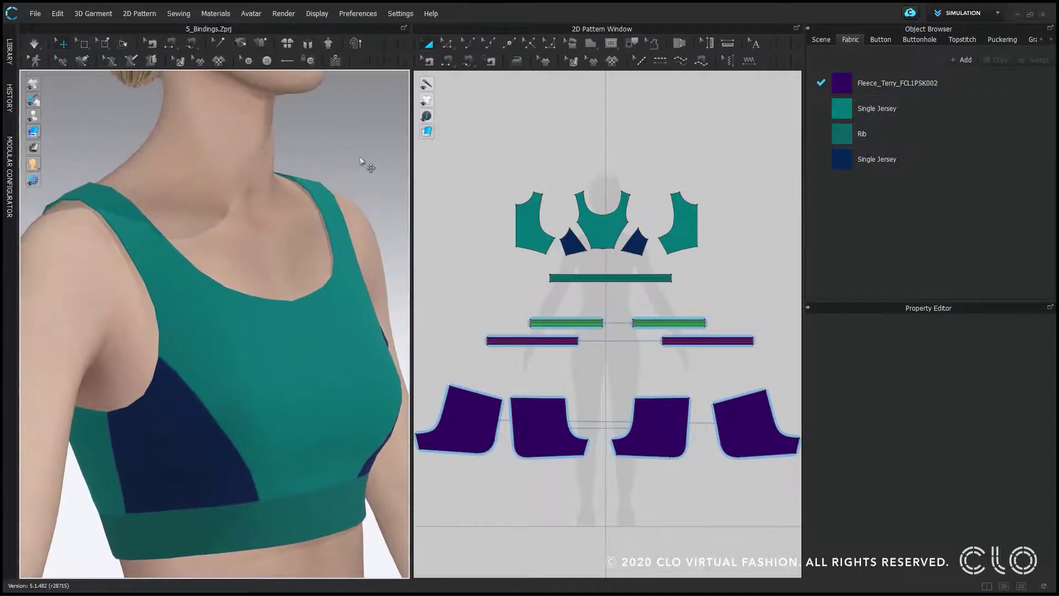
{"action": "key", "text": "shift+a"}
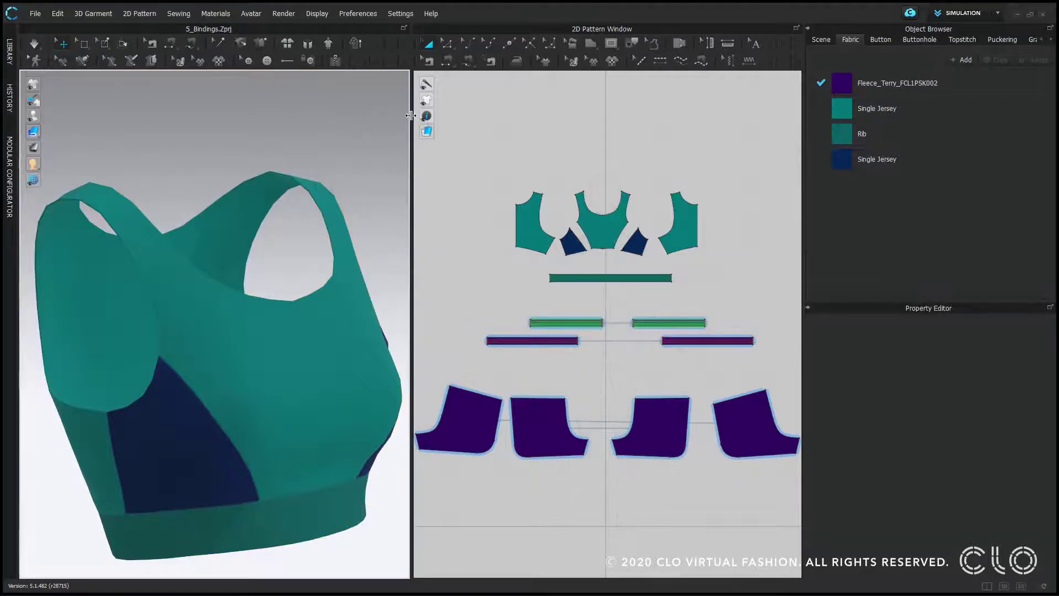
{"action": "left_click_drag", "start_coordinate": [413, 122], "coordinate": [573, 134]}
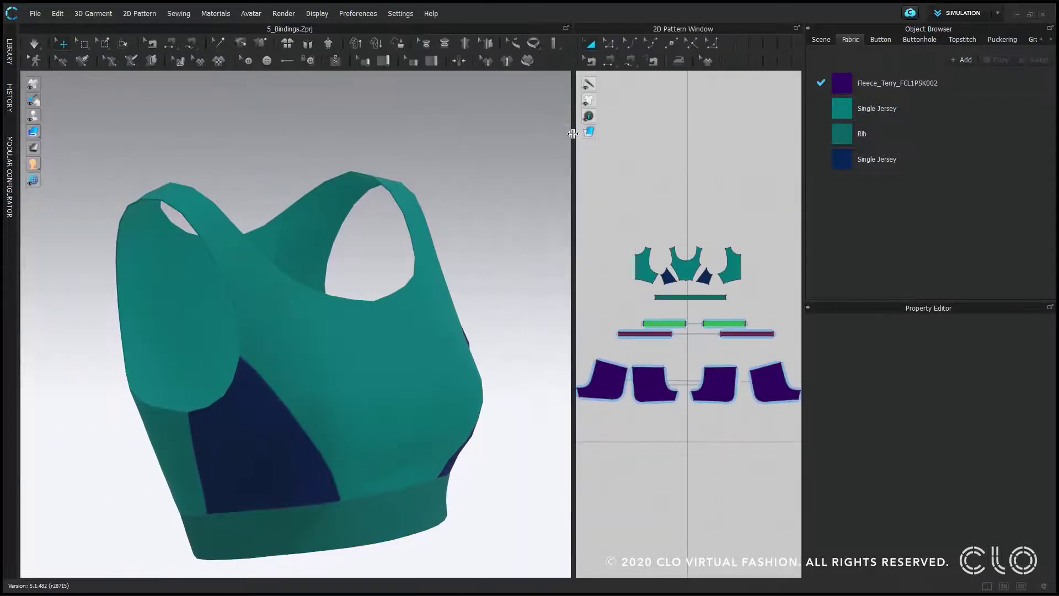
Create a binding around the full edge of the bra top's right armhole, on the wearer's side.
{"action": "left_click", "coordinate": [433, 60]}
{"action": "left_click", "coordinate": [189, 413]}
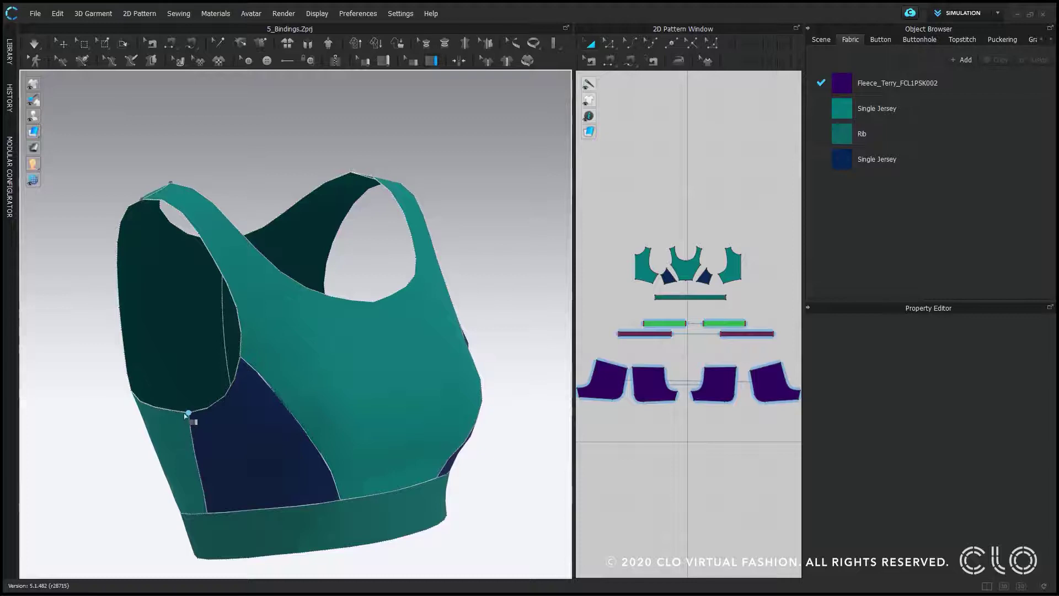
{"action": "left_click", "coordinate": [210, 252]}
{"action": "left_click", "coordinate": [118, 242]}
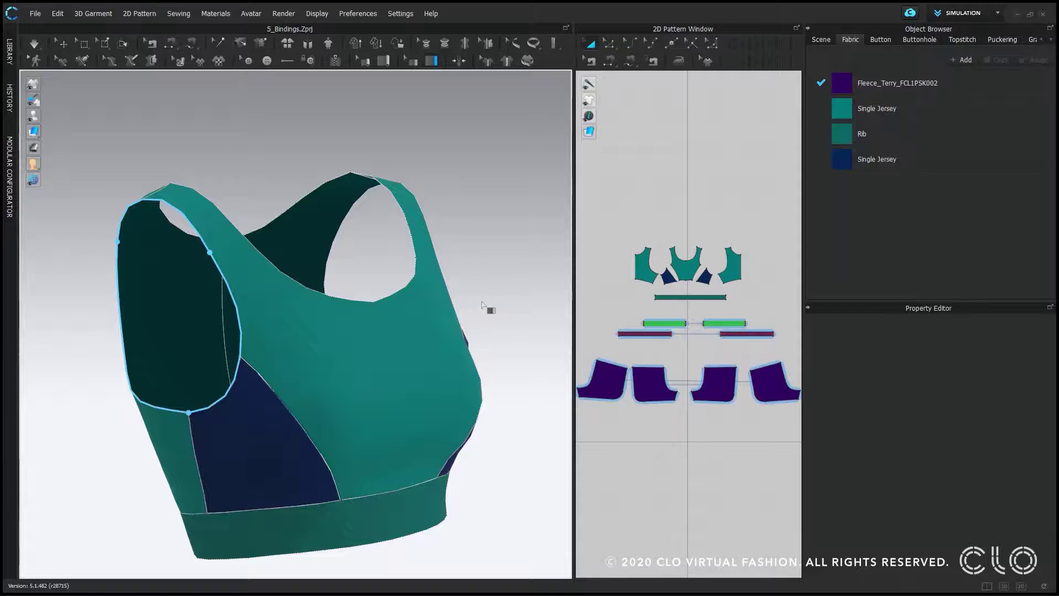
{"action": "key", "text": "Return"}
Create a matching binding around the full edge of the bra top's left armhole.
{"action": "right_click_drag", "start_coordinate": [481, 307], "coordinate": [422, 303]}
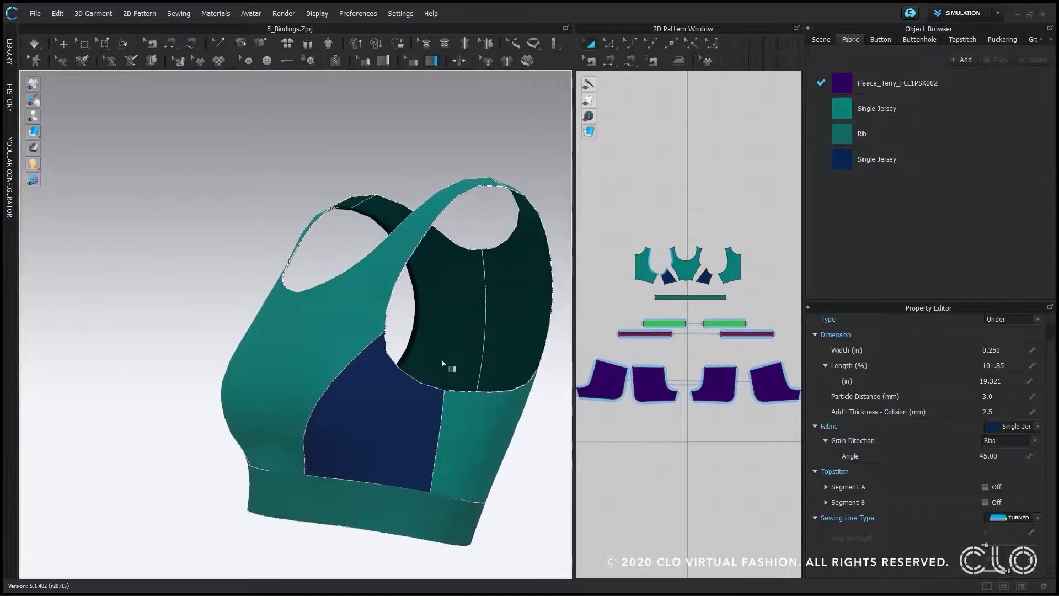
{"action": "left_click", "coordinate": [444, 390]}
{"action": "left_click", "coordinate": [415, 249]}
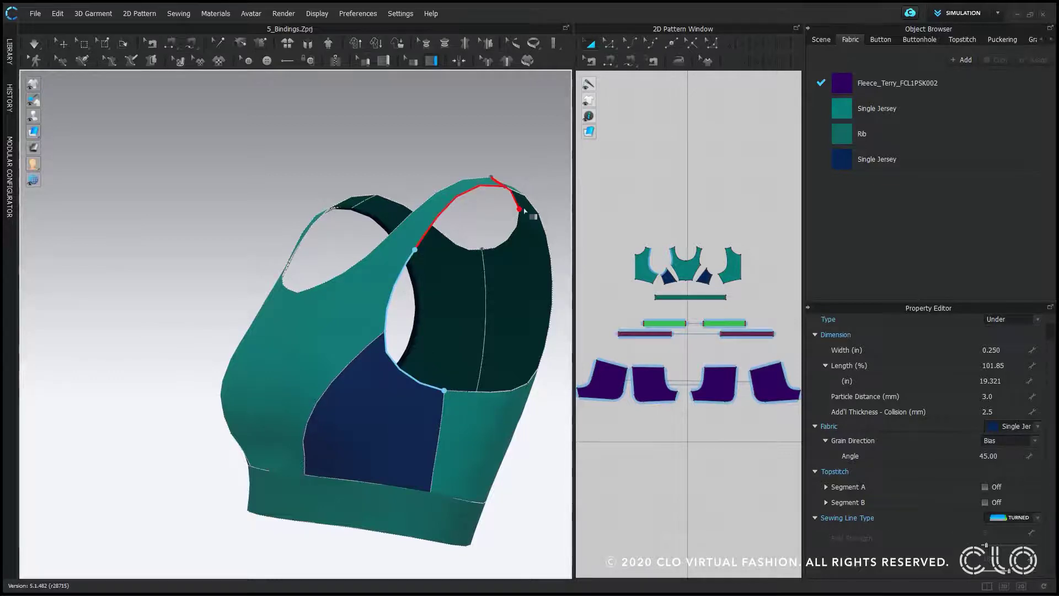
{"action": "left_click", "coordinate": [545, 230]}
{"action": "left_click", "coordinate": [480, 393]}
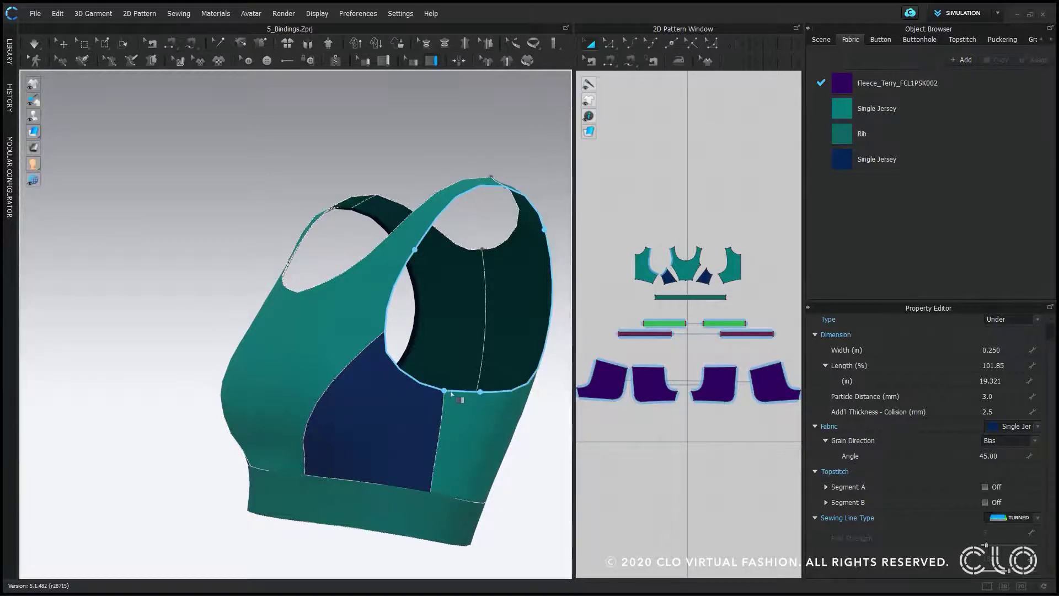
{"action": "left_click", "coordinate": [445, 391]}
{"action": "left_click", "coordinate": [179, 233]}
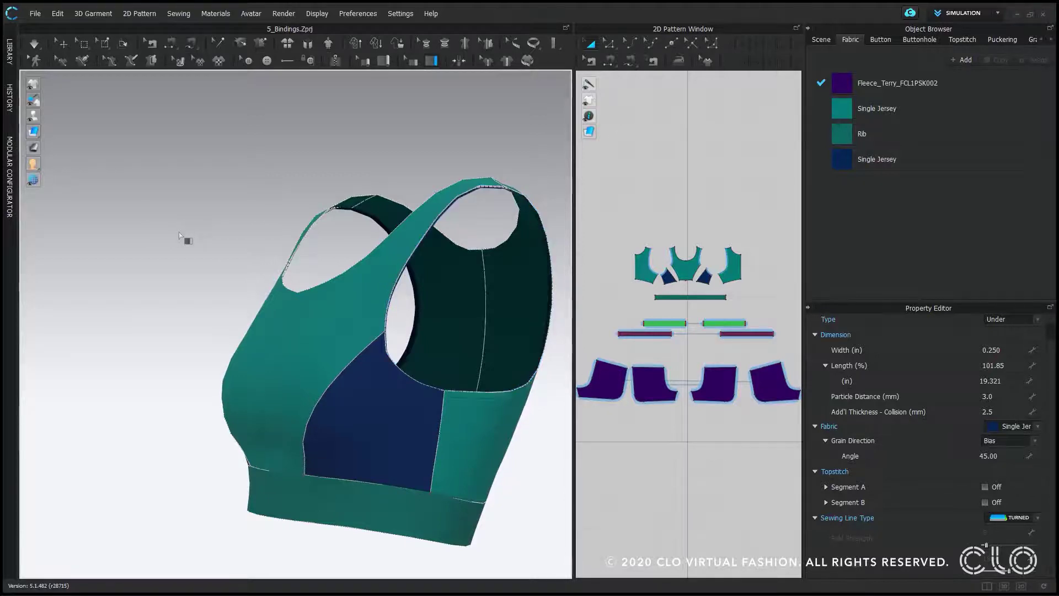
Create a binding around the full front and back neckline of the bra top.
{"action": "right_click_drag", "start_coordinate": [185, 241], "coordinate": [210, 242]}
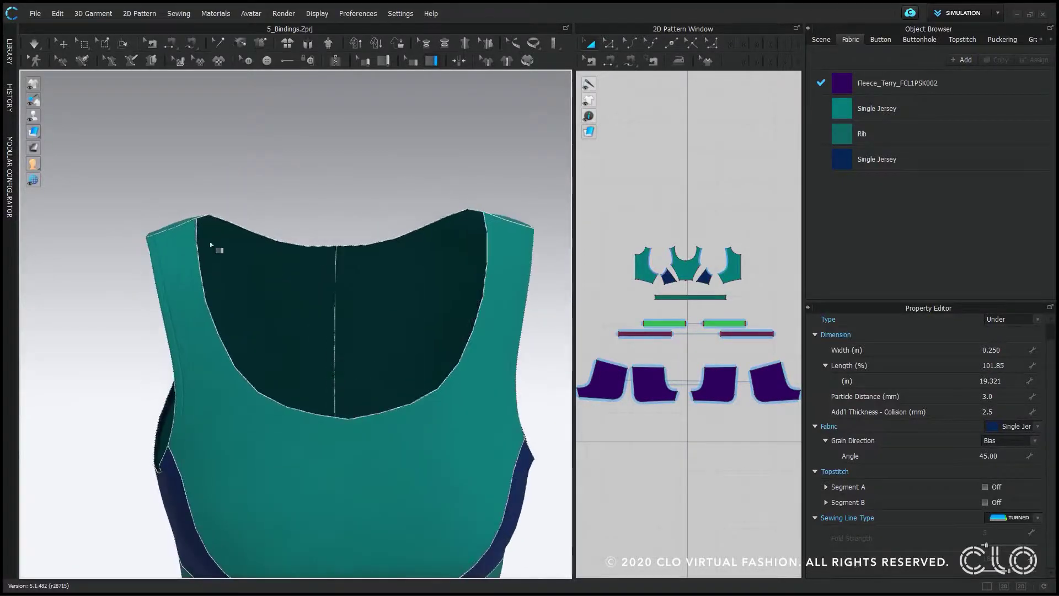
{"action": "left_click", "coordinate": [198, 221]}
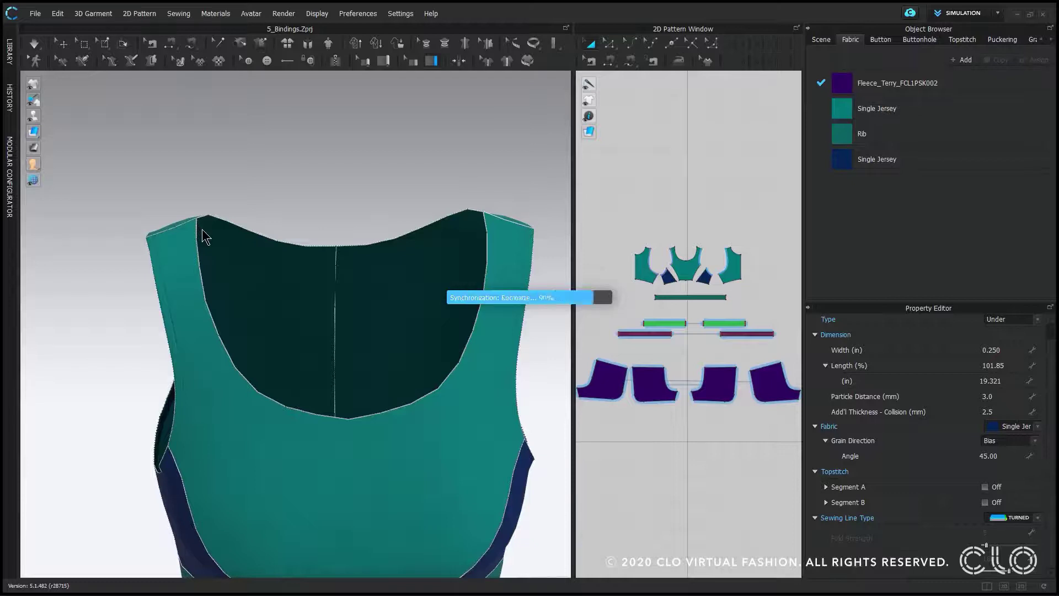
{"action": "left_click", "coordinate": [198, 222]}
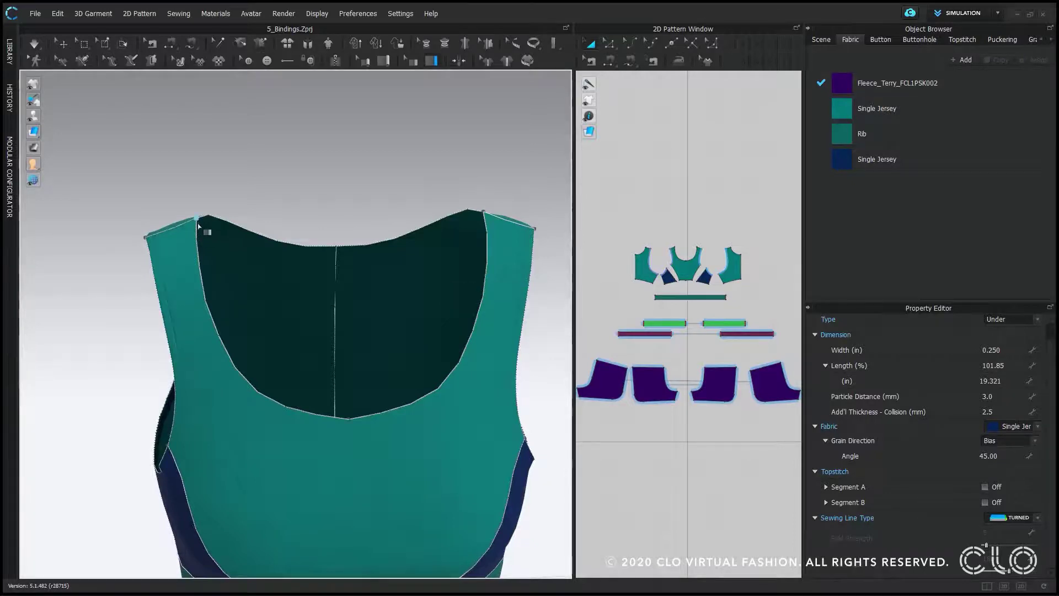
{"action": "left_click", "coordinate": [488, 256]}
{"action": "left_click", "coordinate": [209, 307]}
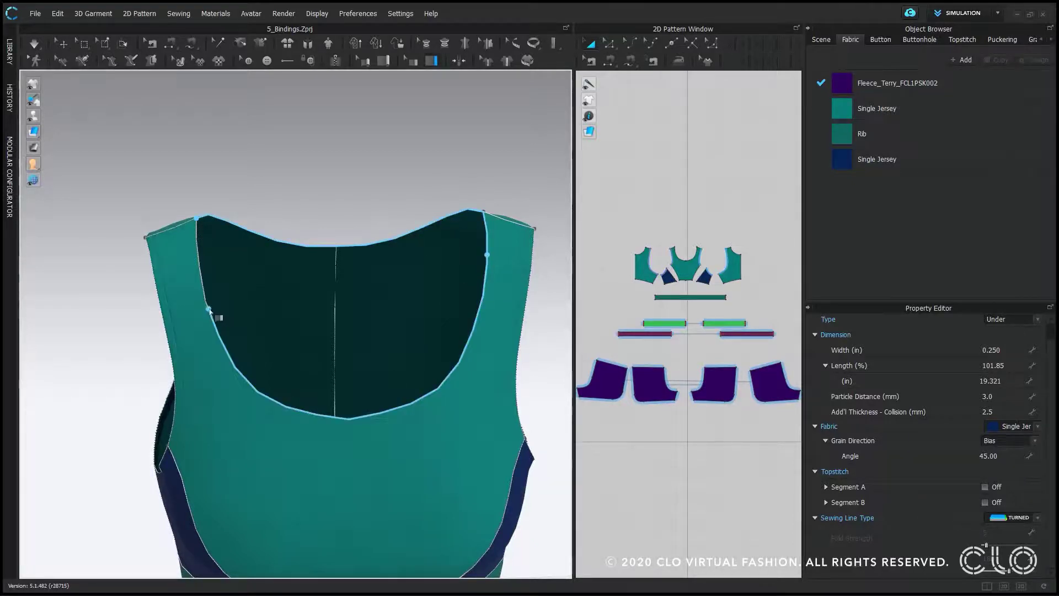
{"action": "left_click", "coordinate": [198, 221]}
{"action": "key", "text": "Return"}
Simulate the bra top so the new neckline and armhole bindings settle.
{"action": "left_click", "coordinate": [60, 46]}
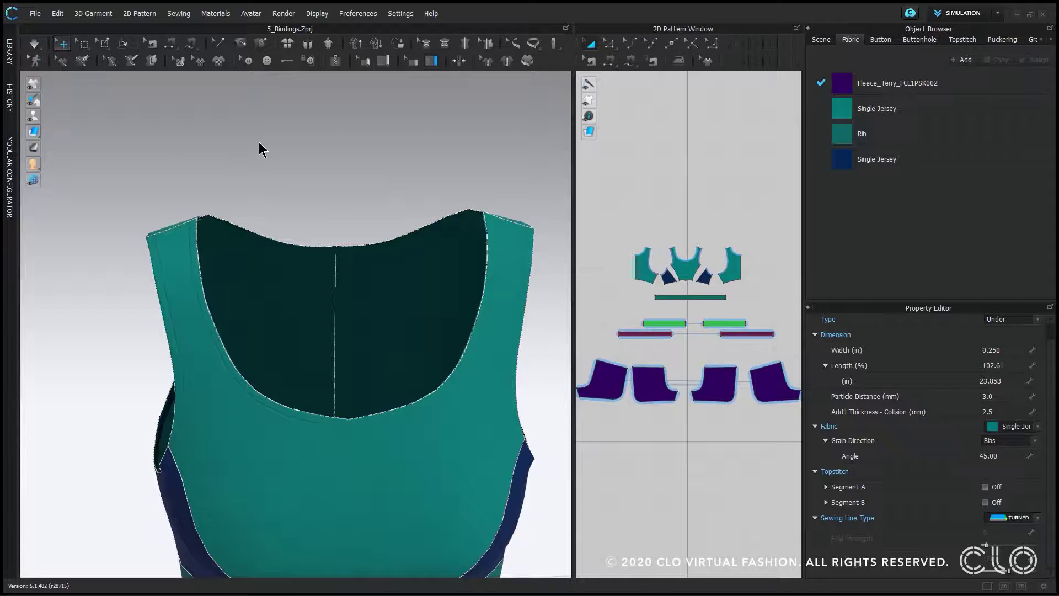
{"action": "scroll", "coordinate": [293, 170], "scroll_direction": "down", "scroll_amount": 4}
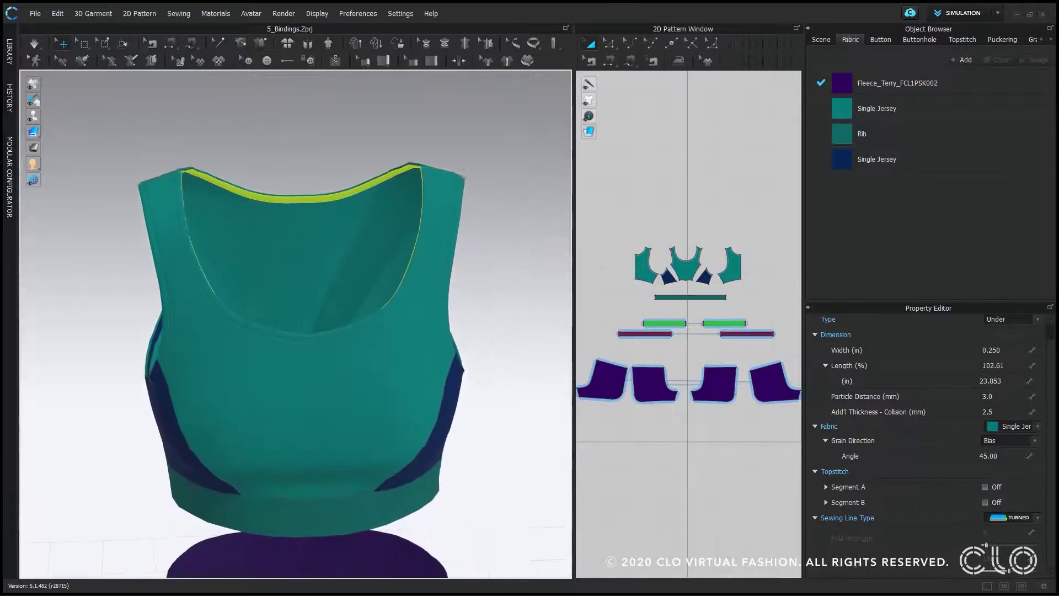
{"action": "right_click_drag", "start_coordinate": [248, 166], "coordinate": [296, 111]}
{"action": "left_click", "coordinate": [36, 46]}
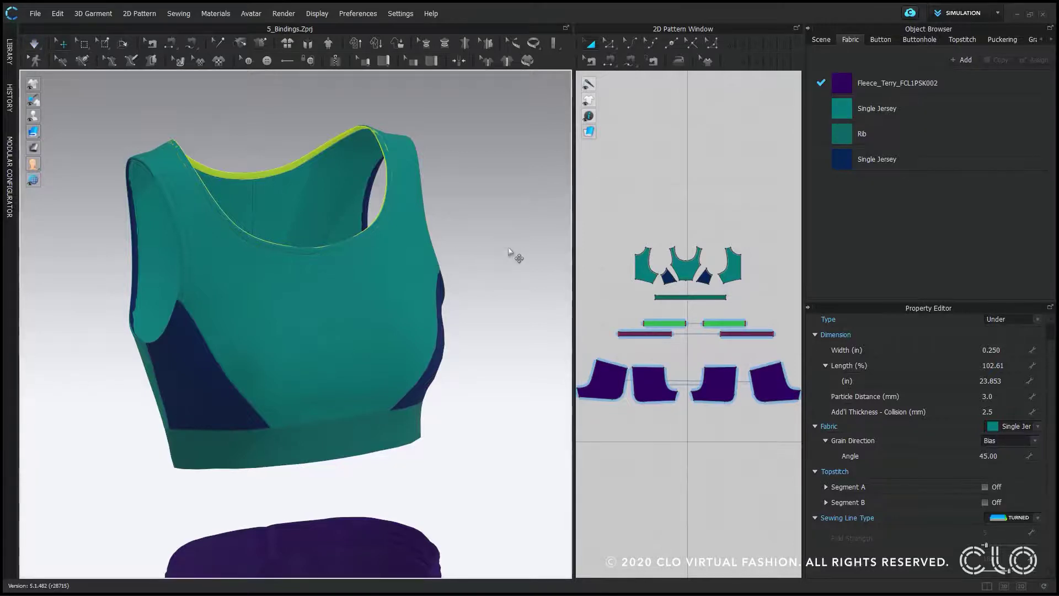
Set the right armhole binding's type to Over and deselect the binding.
{"action": "mouse_move", "coordinate": [514, 253]}
{"action": "right_mouse_down"}
{"action": "mouse_move", "coordinate": [385, 245]}
{"action": "mouse_move", "coordinate": [541, 237]}
{"action": "mouse_move", "coordinate": [531, 245]}
{"action": "right_mouse_up"}
{"action": "scroll", "coordinate": [480, 220], "scroll_direction": "up", "scroll_amount": 5}
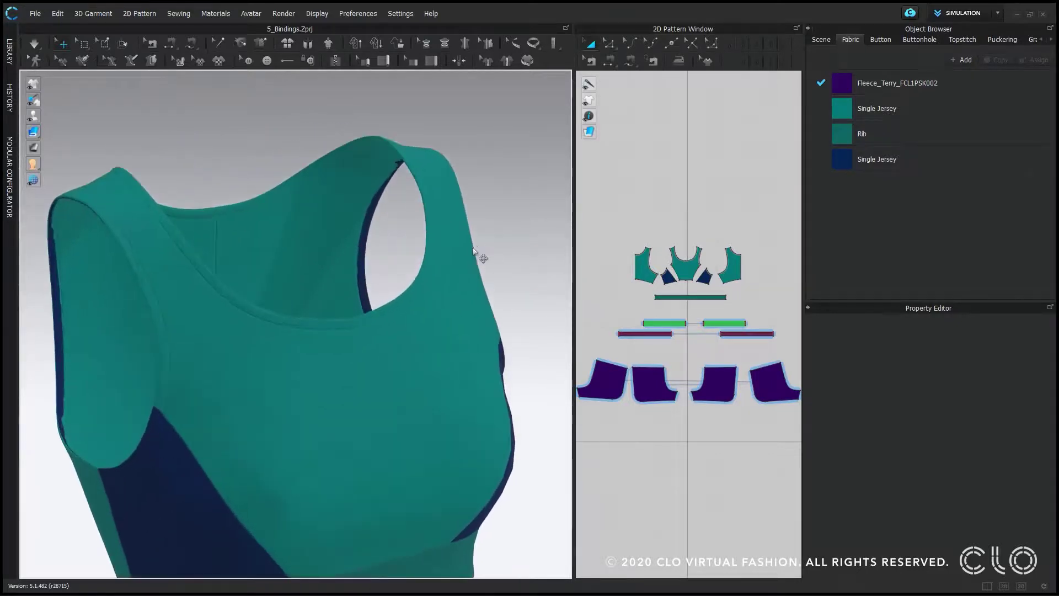
{"action": "left_click", "coordinate": [415, 62]}
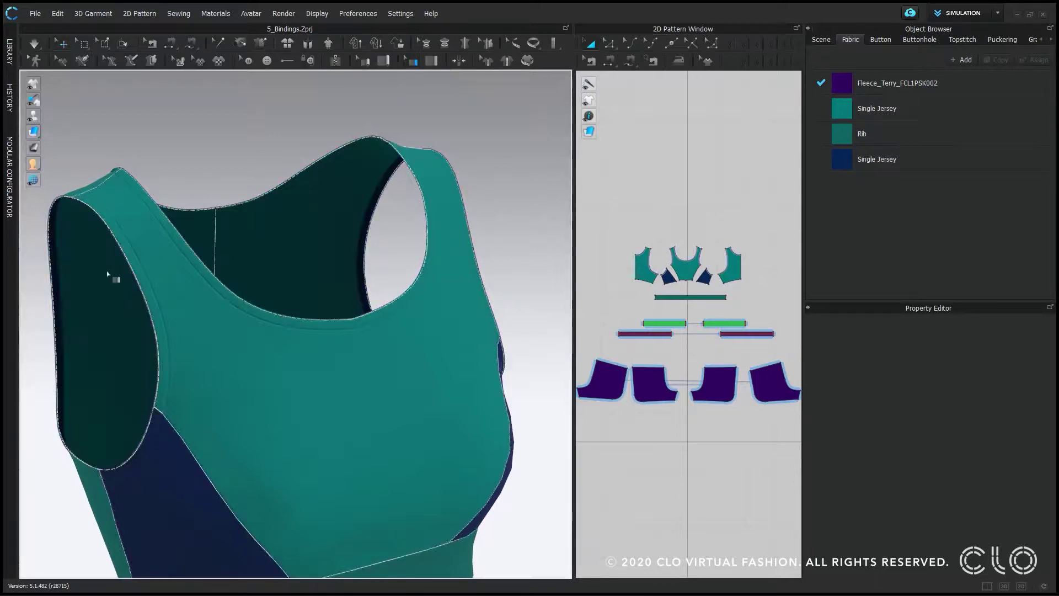
{"action": "left_click", "coordinate": [143, 293]}
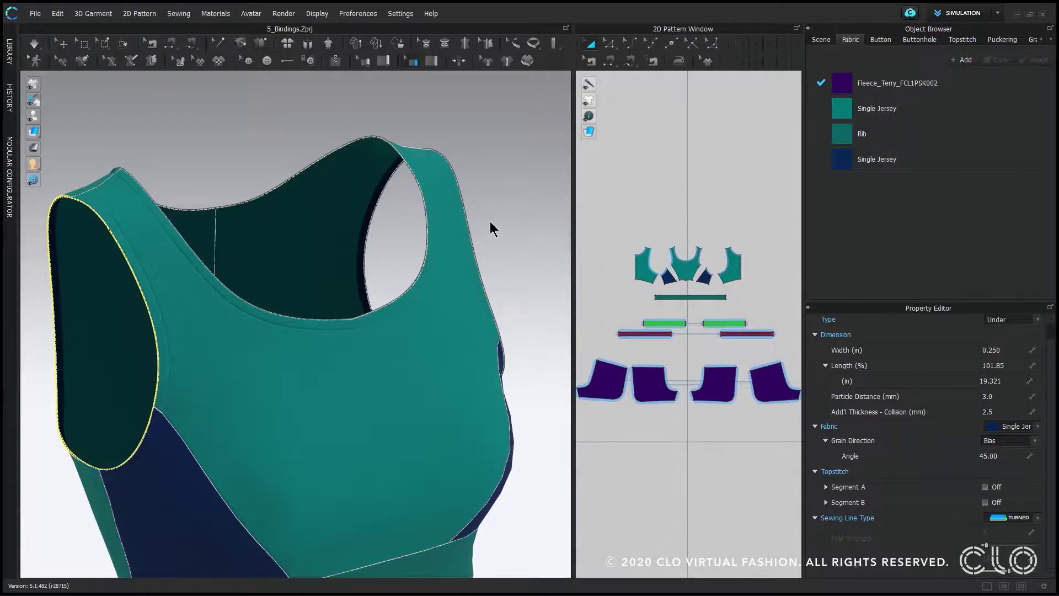
{"action": "key", "text": "ctrl+z"}
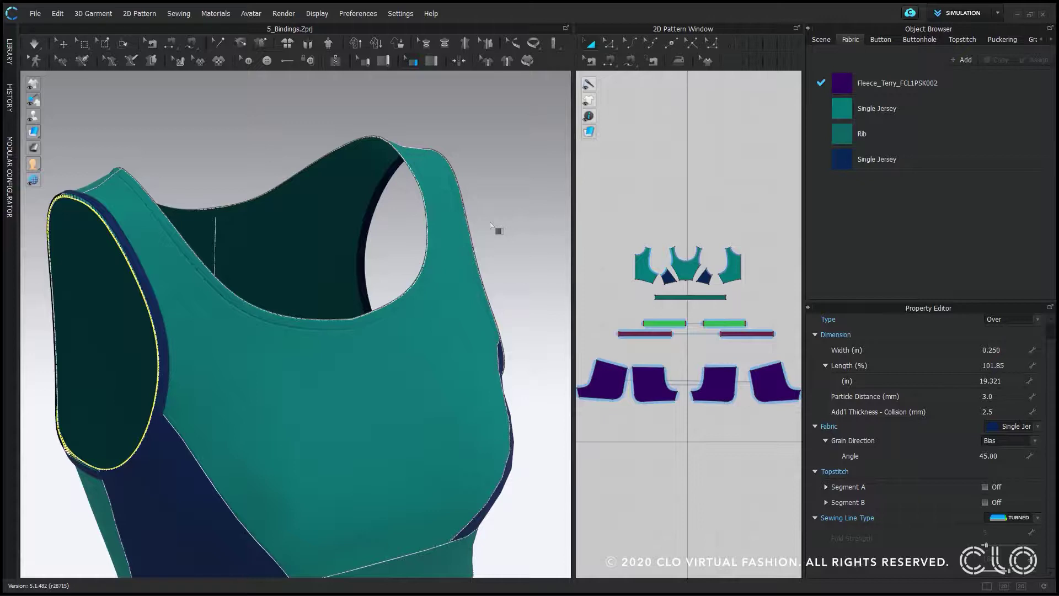
{"action": "scroll", "coordinate": [499, 242], "scroll_direction": "down", "scroll_amount": 2}
{"action": "left_click", "coordinate": [498, 270]}
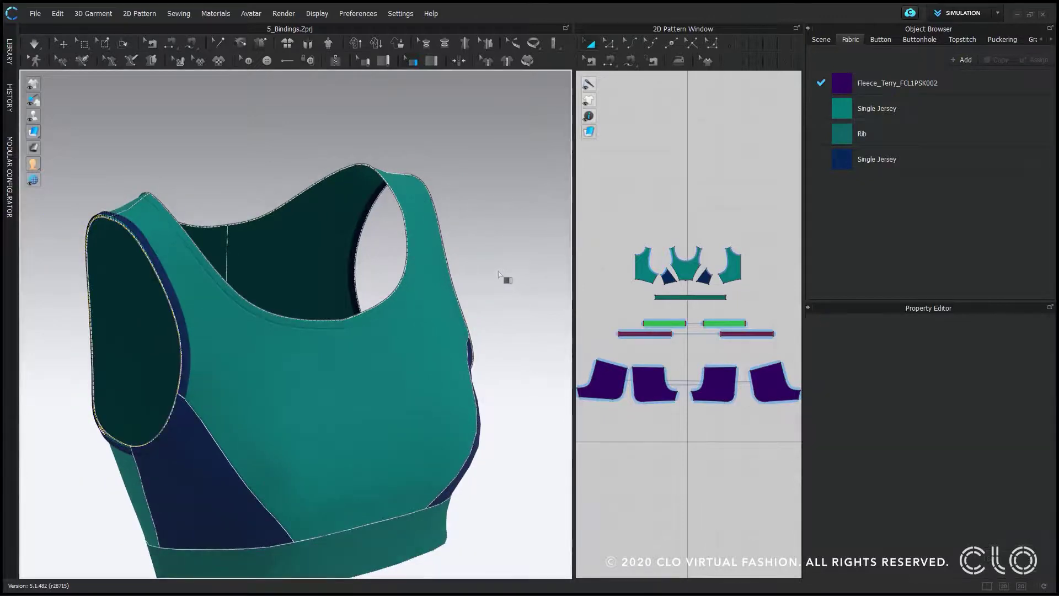
Set the neckline binding's width to 0.5 in.
{"action": "mouse_move", "coordinate": [498, 270]}
{"action": "right_mouse_down"}
{"action": "mouse_move", "coordinate": [466, 267]}
{"action": "mouse_move", "coordinate": [518, 274]}
{"action": "mouse_move", "coordinate": [495, 259]}
{"action": "right_mouse_up"}
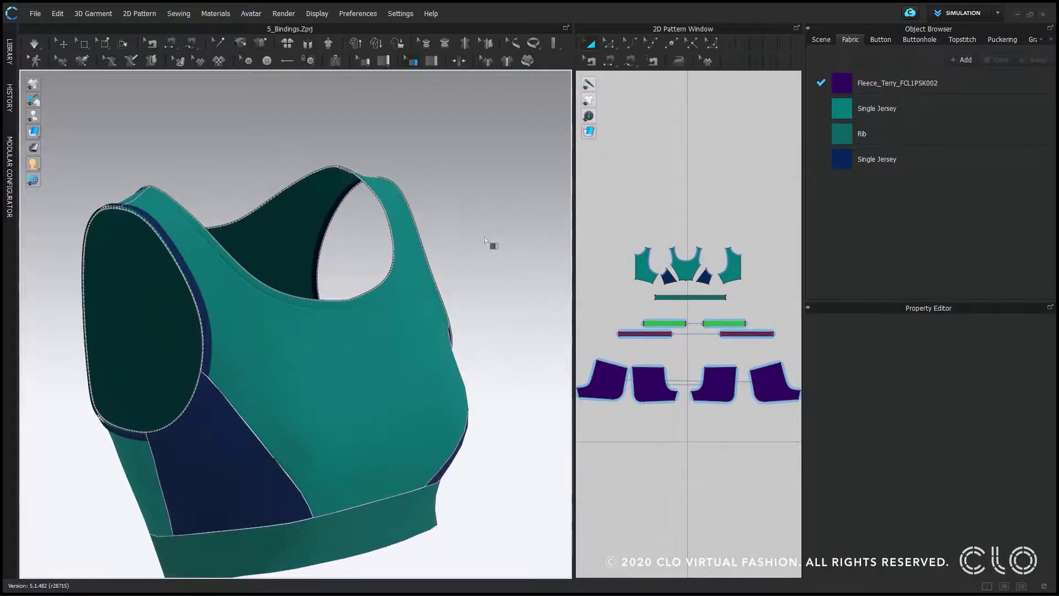
{"action": "left_click", "coordinate": [296, 298]}
{"action": "right_click_drag", "start_coordinate": [491, 292], "coordinate": [435, 277]}
{"action": "left_click", "coordinate": [1011, 349]}
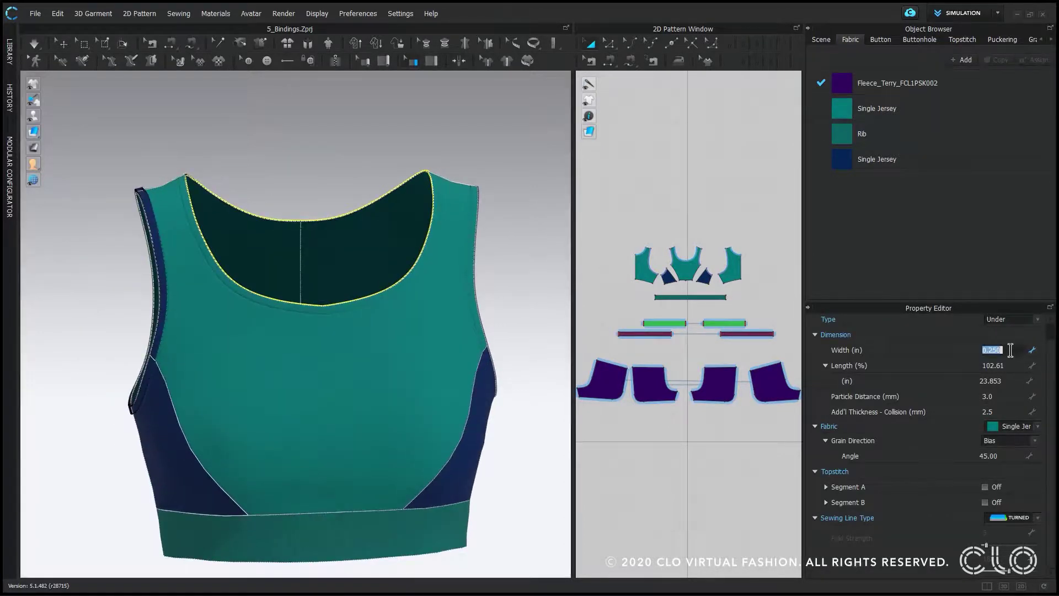
{"action": "type", "text": ".5"}
{"action": "key", "text": "Return"}
Assign the navy Single Jersey fabric to the neckline binding and inspect it on the bra top.
{"action": "left_click", "coordinate": [484, 323]}
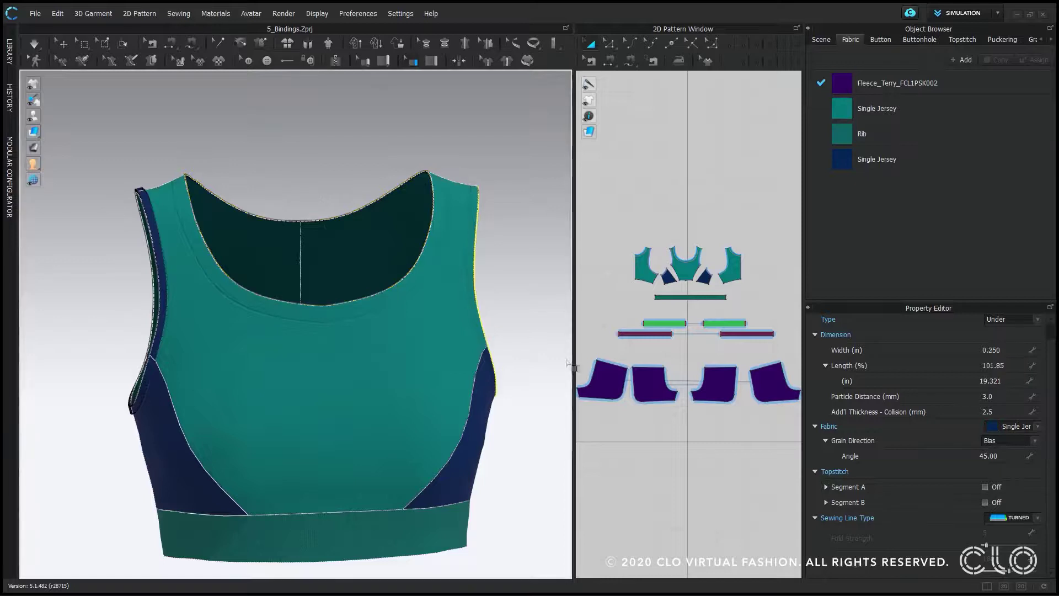
{"action": "left_click", "coordinate": [507, 317]}
{"action": "right_click_drag", "start_coordinate": [202, 261], "coordinate": [230, 271]}
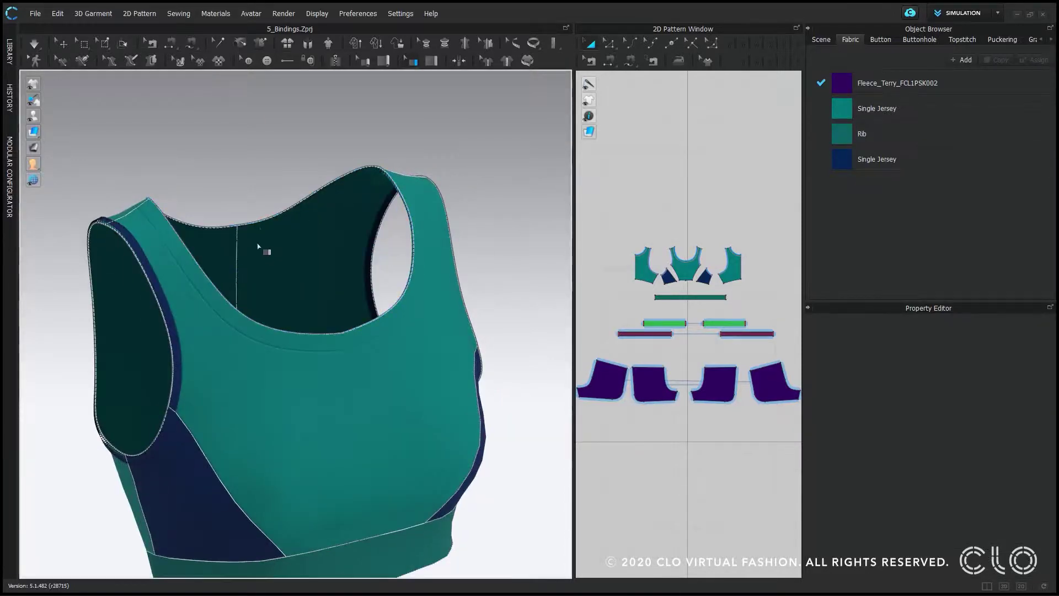
{"action": "left_click", "coordinate": [284, 238]}
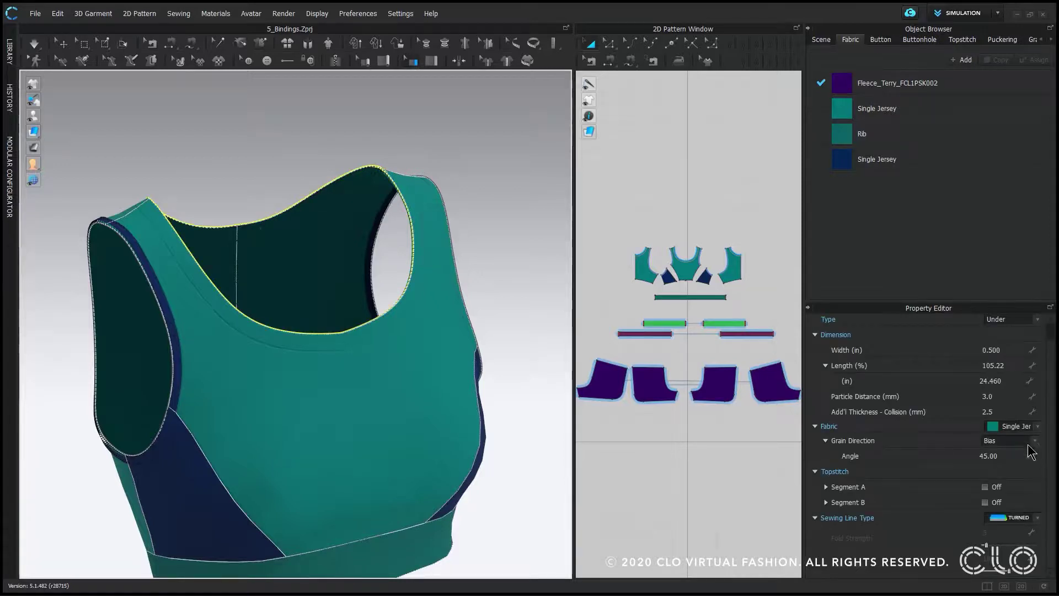
{"action": "left_click", "coordinate": [1010, 425]}
{"action": "left_click", "coordinate": [901, 448]}
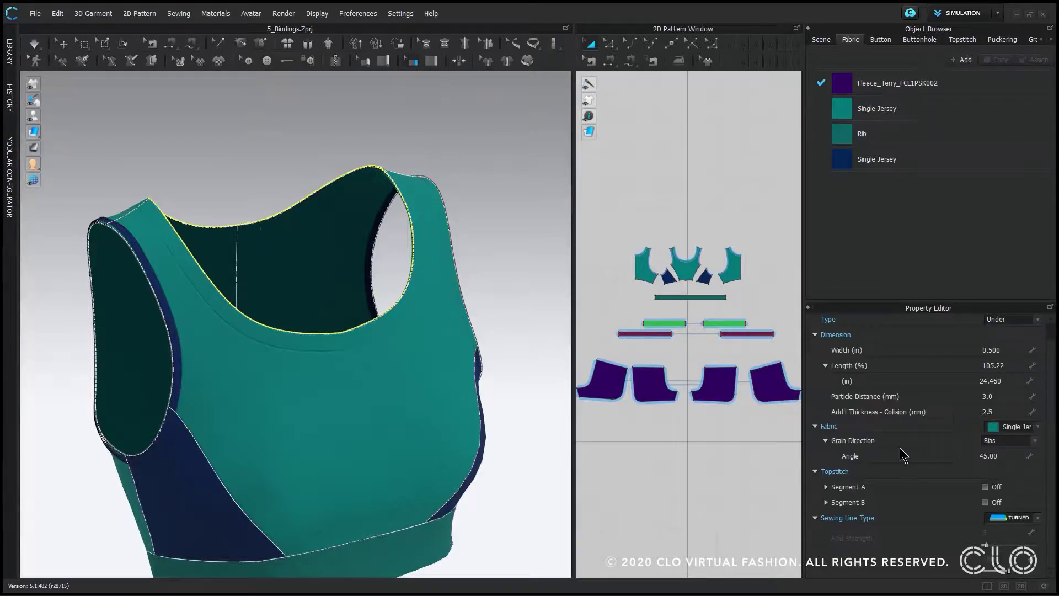
{"action": "left_click", "coordinate": [478, 212]}
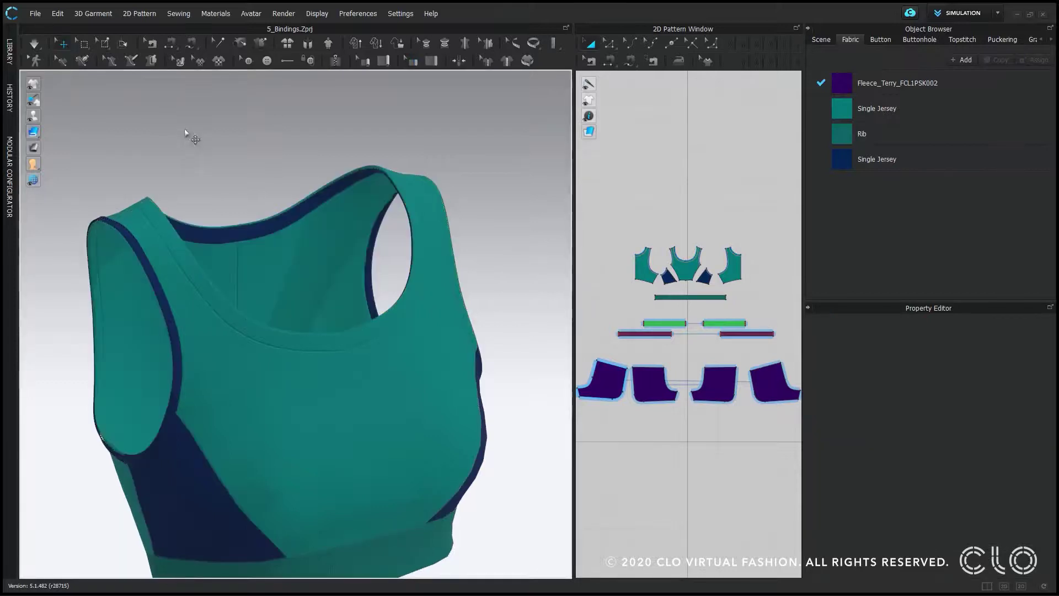
{"action": "right_click_drag", "start_coordinate": [199, 116], "coordinate": [176, 106]}
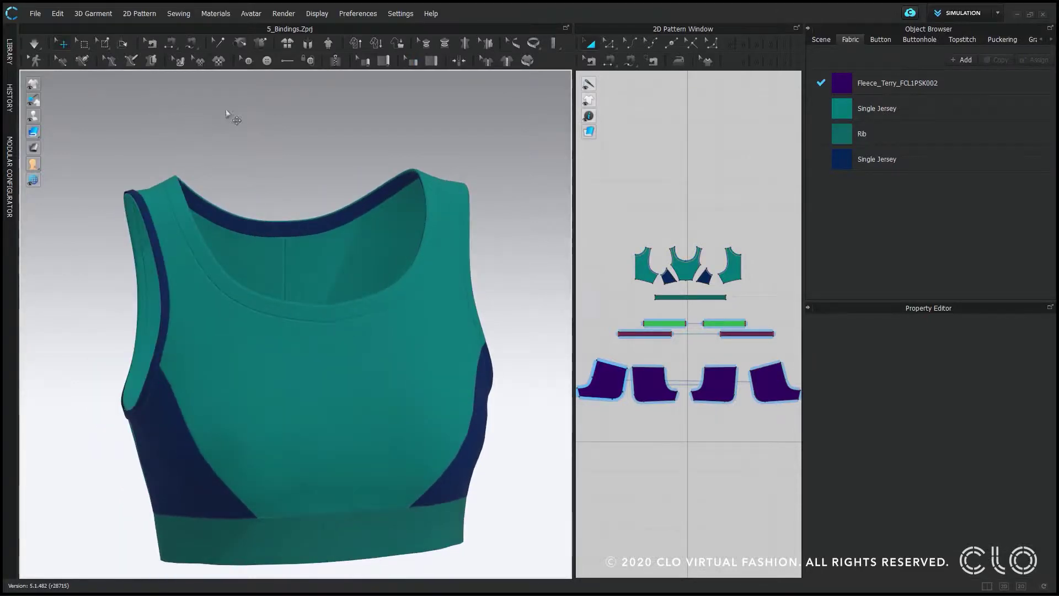
{"action": "scroll", "coordinate": [422, 129], "scroll_direction": "up", "scroll_amount": 1}
Turn on topstitching for Segment A and Segment B of the neckline binding, keeping the grain direction at Bias.
{"action": "left_click", "coordinate": [414, 61]}
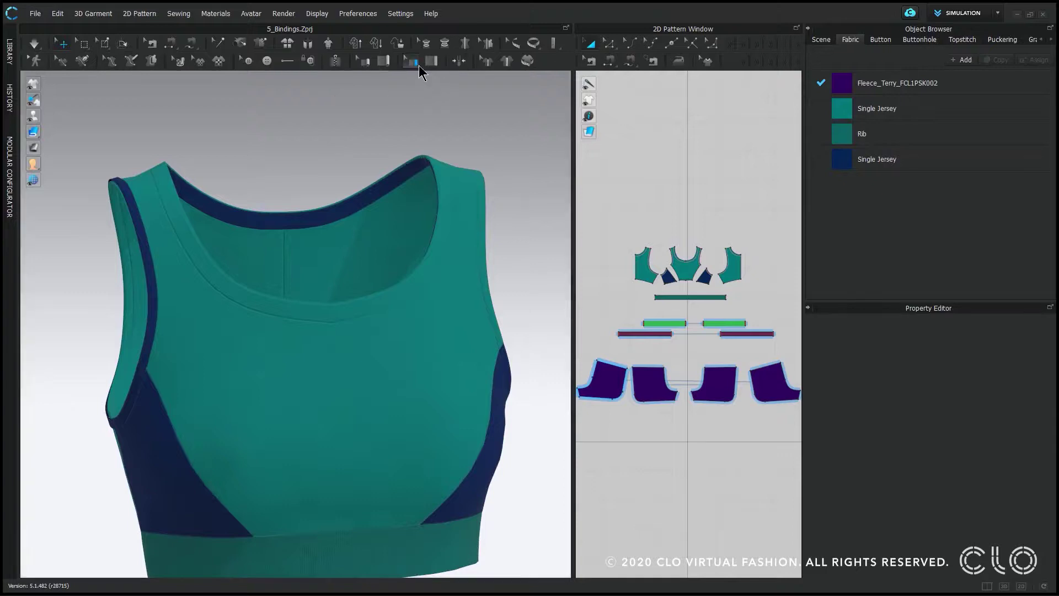
{"action": "left_click", "coordinate": [356, 198]}
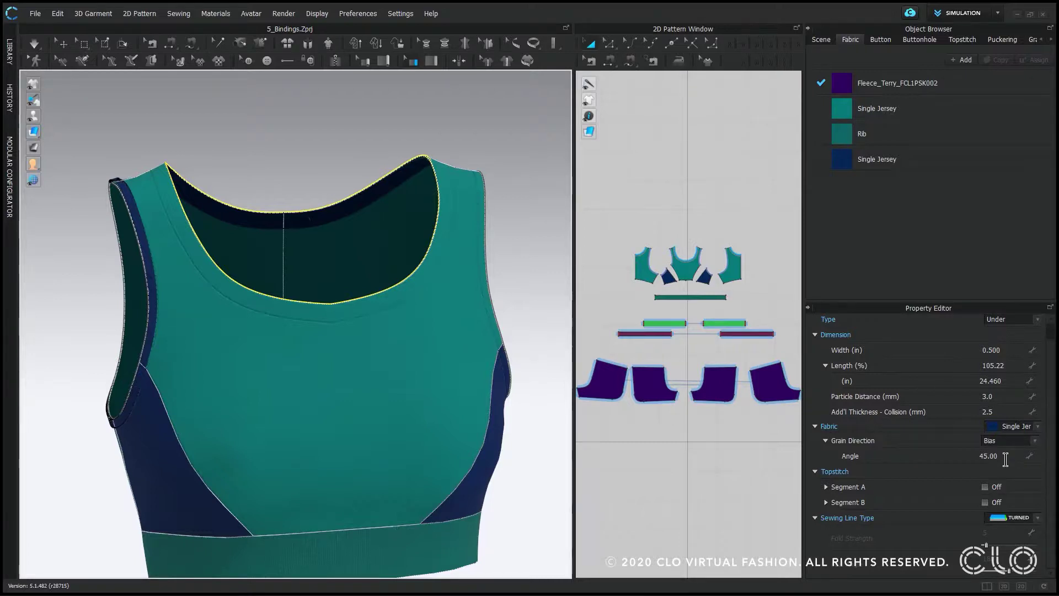
{"action": "left_click", "coordinate": [1013, 441]}
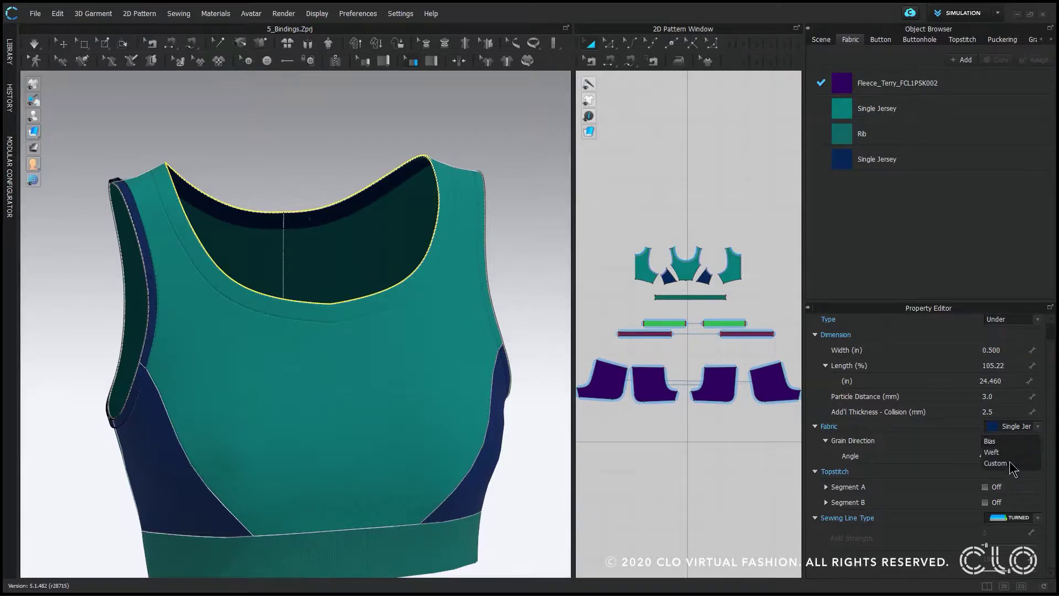
{"action": "left_click", "coordinate": [956, 452]}
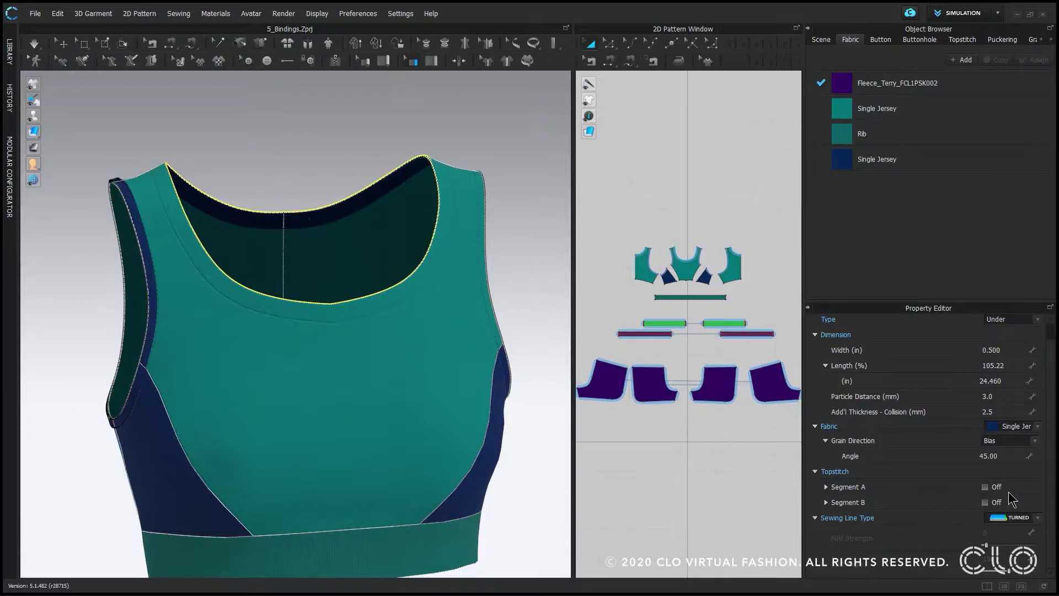
{"action": "left_click", "coordinate": [985, 486]}
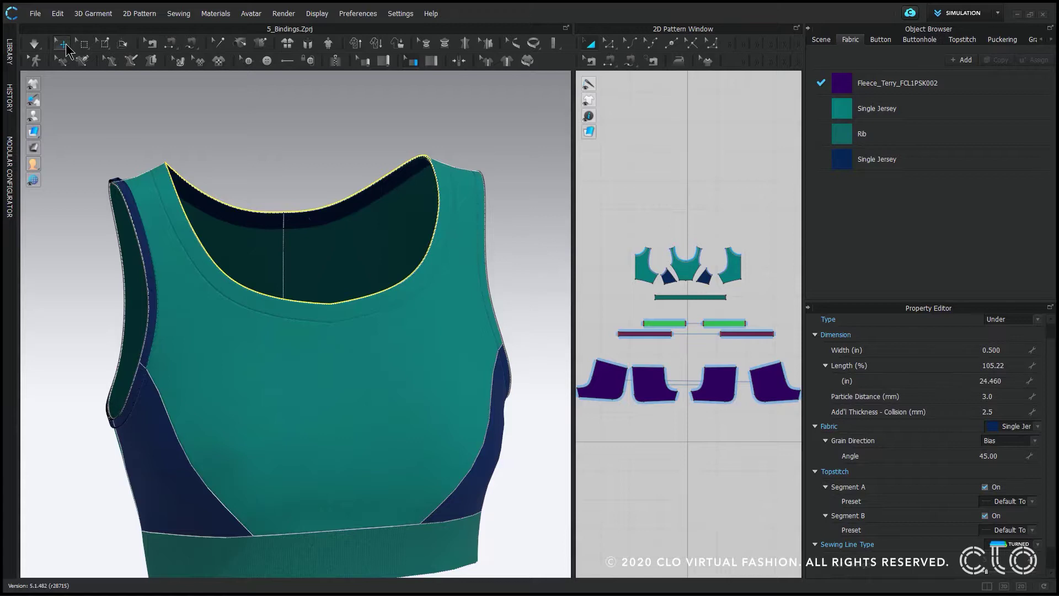
{"action": "left_click", "coordinate": [66, 46]}
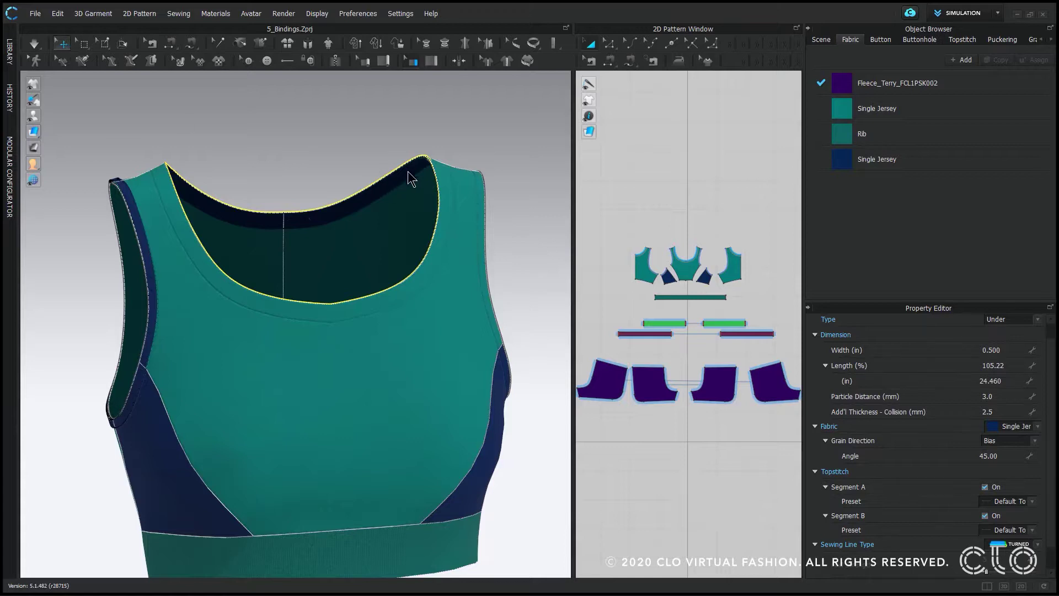
{"action": "left_click", "coordinate": [511, 247]}
{"action": "right_click_drag", "start_coordinate": [511, 246], "coordinate": [496, 236]}
{"action": "scroll", "coordinate": [405, 202], "scroll_direction": "up", "scroll_amount": 4}
{"action": "middle_click_drag", "start_coordinate": [405, 201], "coordinate": [373, 251]}
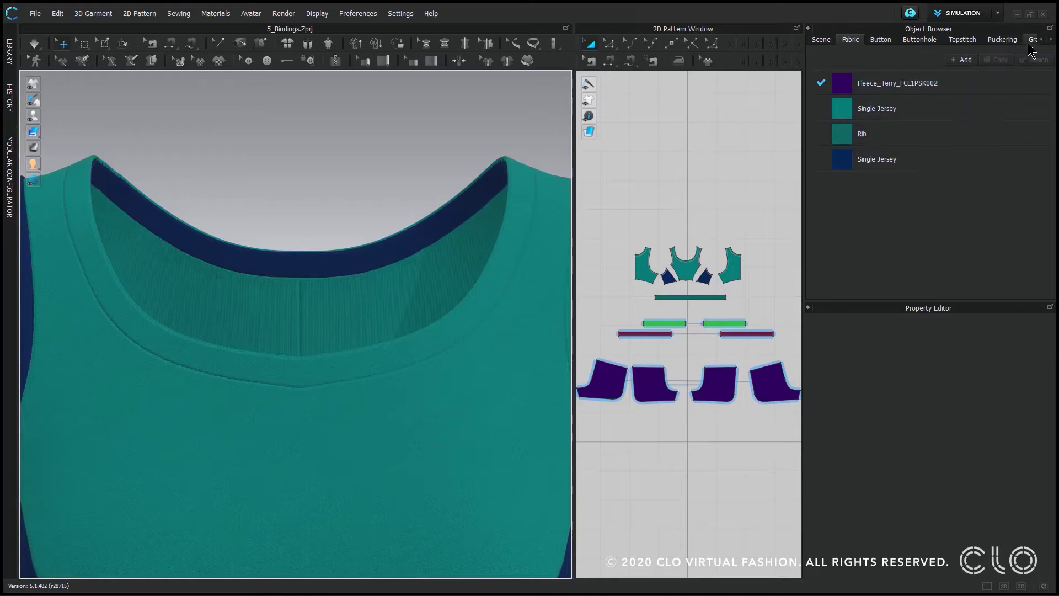
Set the thread thickness of the Default Topstitch to 100 Tex.
{"action": "left_click", "coordinate": [963, 40]}
{"action": "left_click", "coordinate": [900, 88]}
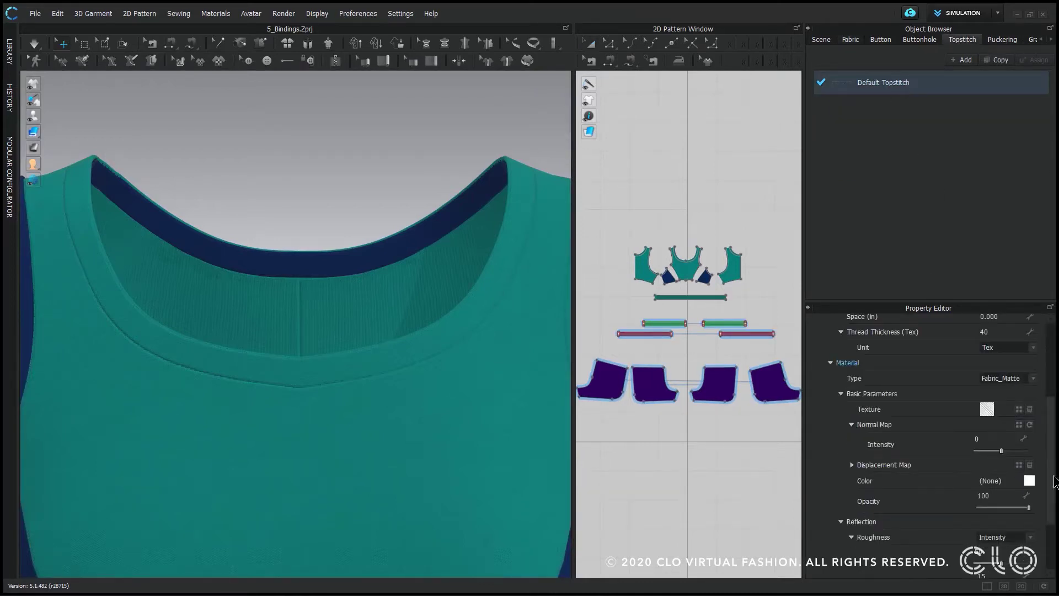
{"action": "left_click", "coordinate": [997, 332]}
{"action": "type", "text": "100"}
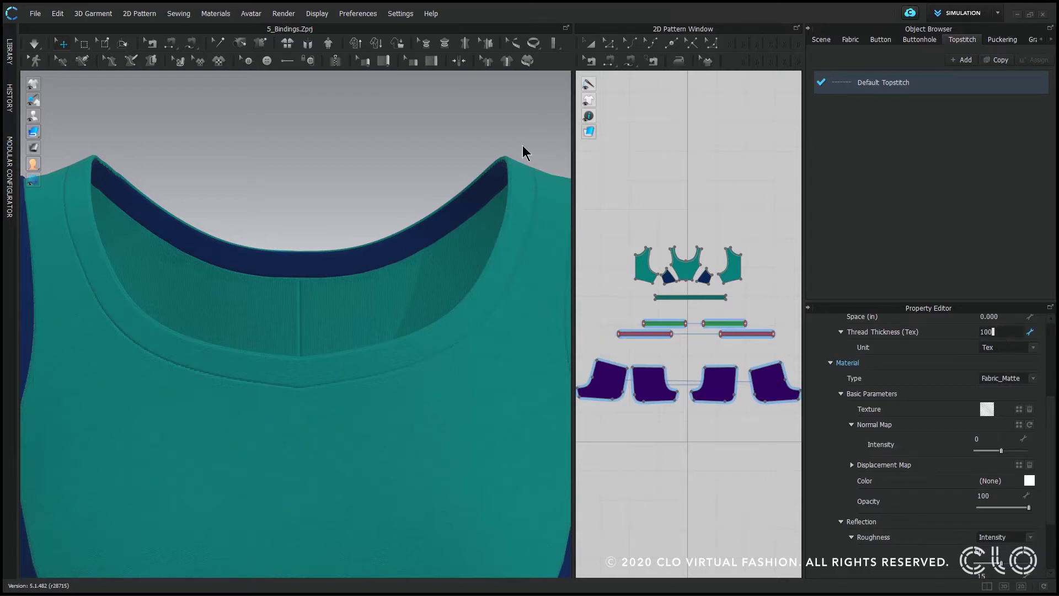
{"action": "key", "text": "Return"}
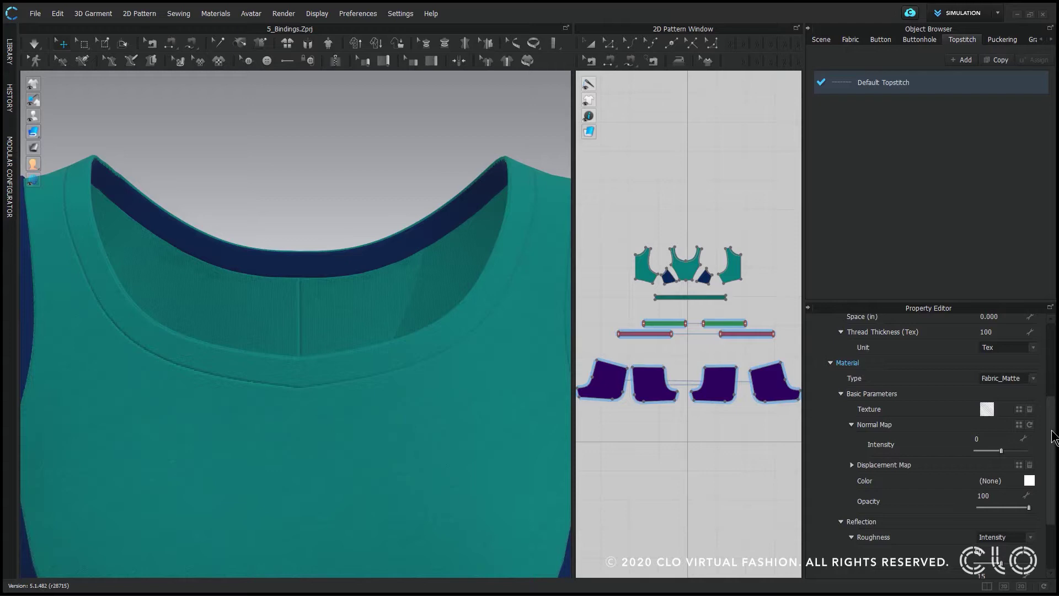
Change the Default Topstitch's material color to Orange 5.
{"action": "scroll", "coordinate": [1054, 436], "scroll_direction": "up", "scroll_amount": 1}
{"action": "left_click", "coordinate": [1029, 520]}
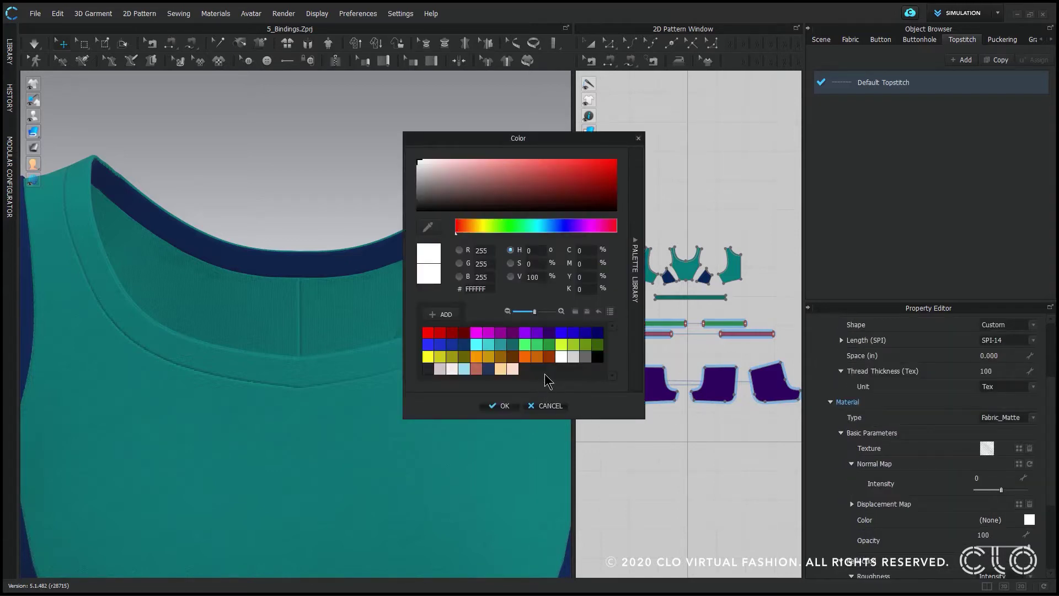
{"action": "left_click", "coordinate": [526, 358]}
{"action": "left_click", "coordinate": [503, 406]}
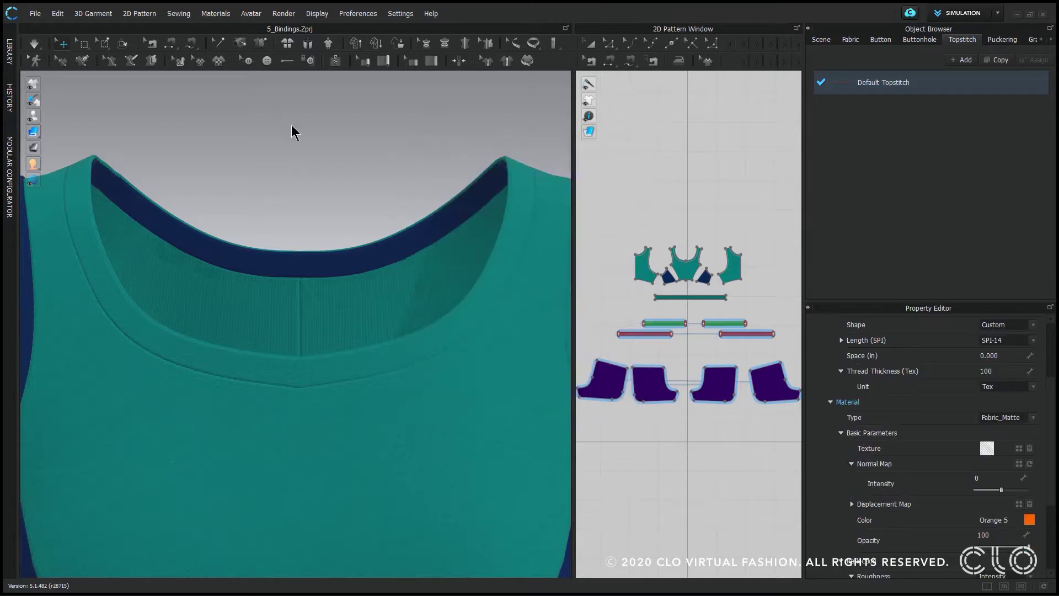
{"action": "scroll", "coordinate": [451, 111], "scroll_direction": "down", "scroll_amount": 2}
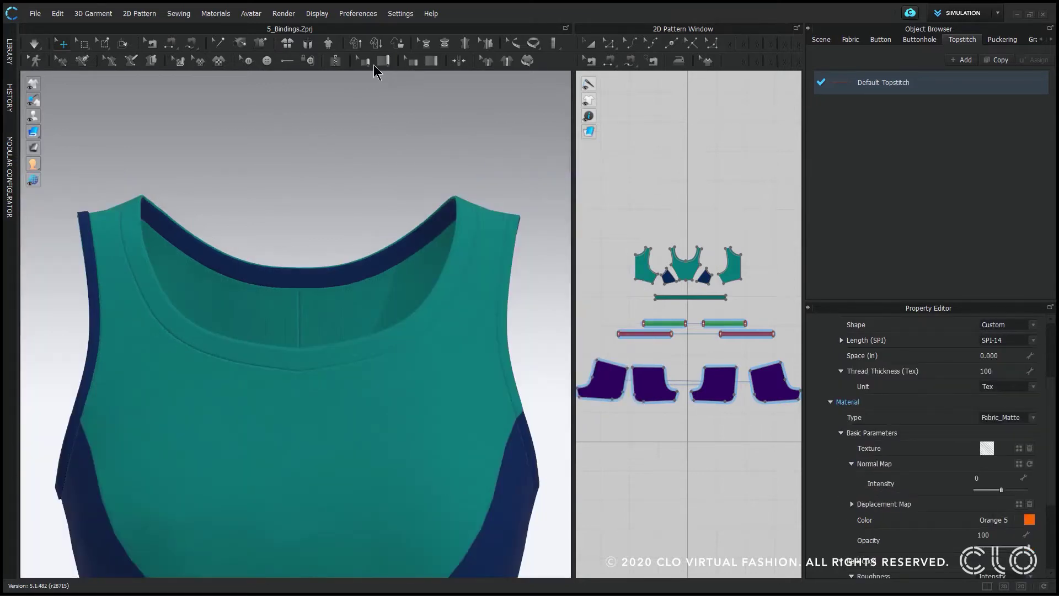
Set the neckline binding's type to Over and check the topstitched binding around the neckline.
{"action": "left_click", "coordinate": [412, 60]}
{"action": "left_click", "coordinate": [371, 261]}
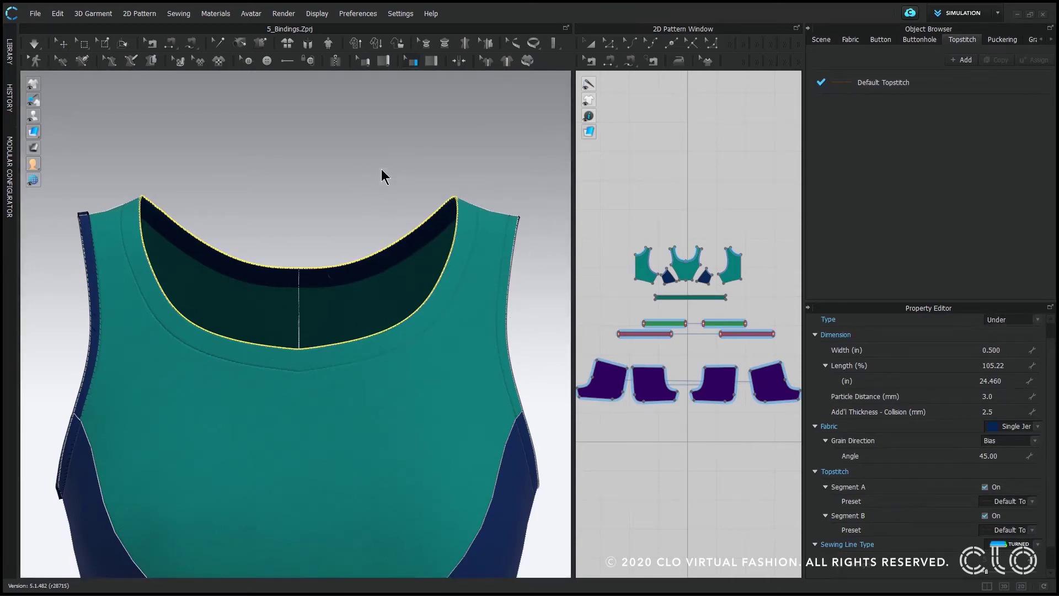
{"action": "key", "text": "ctrl+z"}
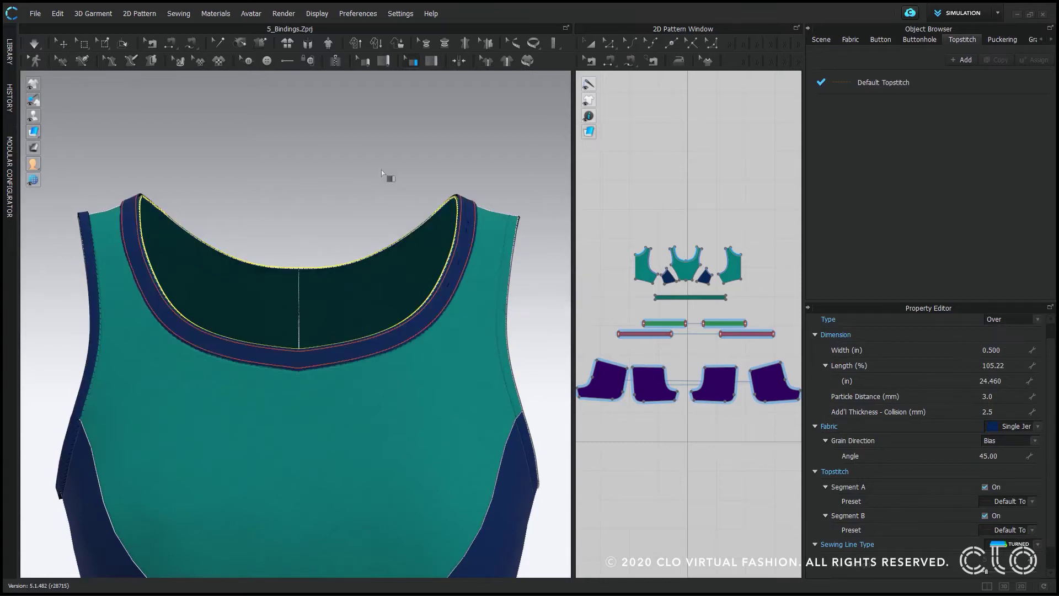
{"action": "left_click", "coordinate": [382, 170]}
{"action": "left_click", "coordinate": [61, 44]}
{"action": "key", "text": "alt+1"}
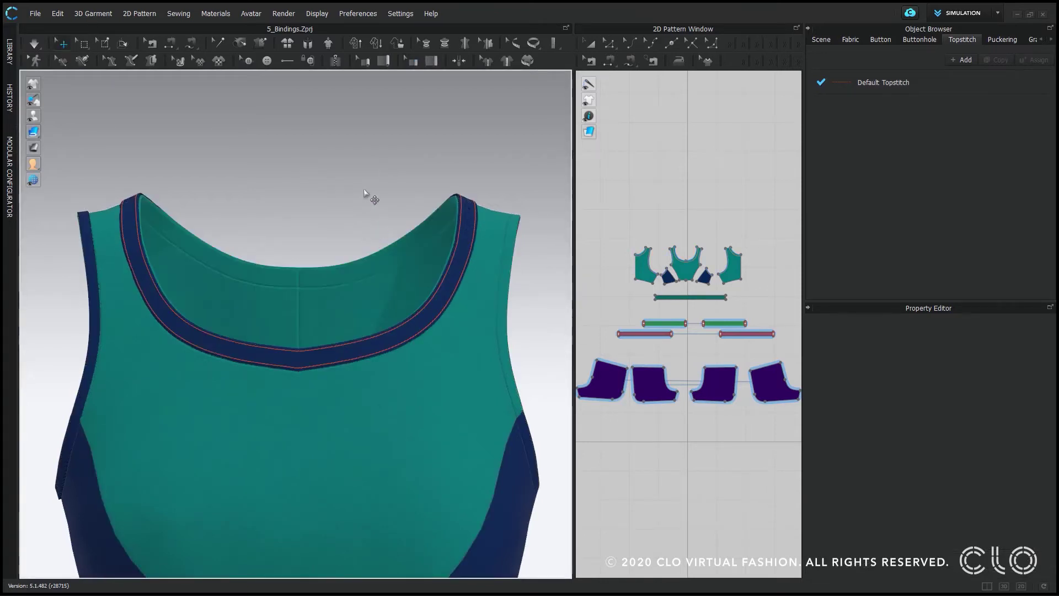
{"action": "scroll", "coordinate": [364, 192], "scroll_direction": "up", "scroll_amount": 3}
{"action": "mouse_move", "coordinate": [367, 322]}
{"action": "right_mouse_down"}
{"action": "mouse_move", "coordinate": [402, 347]}
{"action": "mouse_move", "coordinate": [365, 340]}
{"action": "right_mouse_up"}
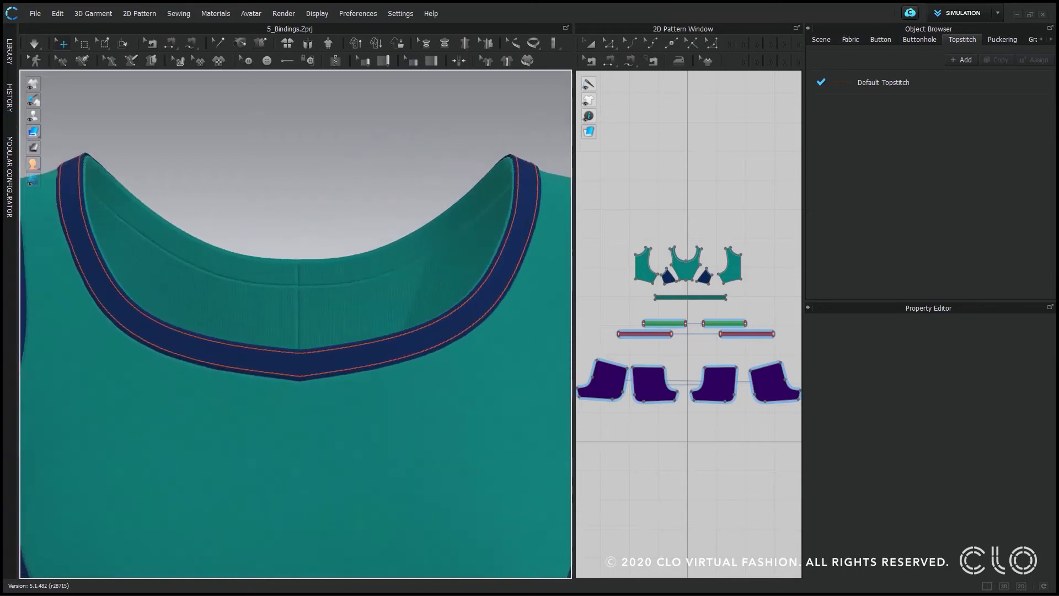
{"action": "scroll", "coordinate": [348, 182], "scroll_direction": "down", "scroll_amount": 4}
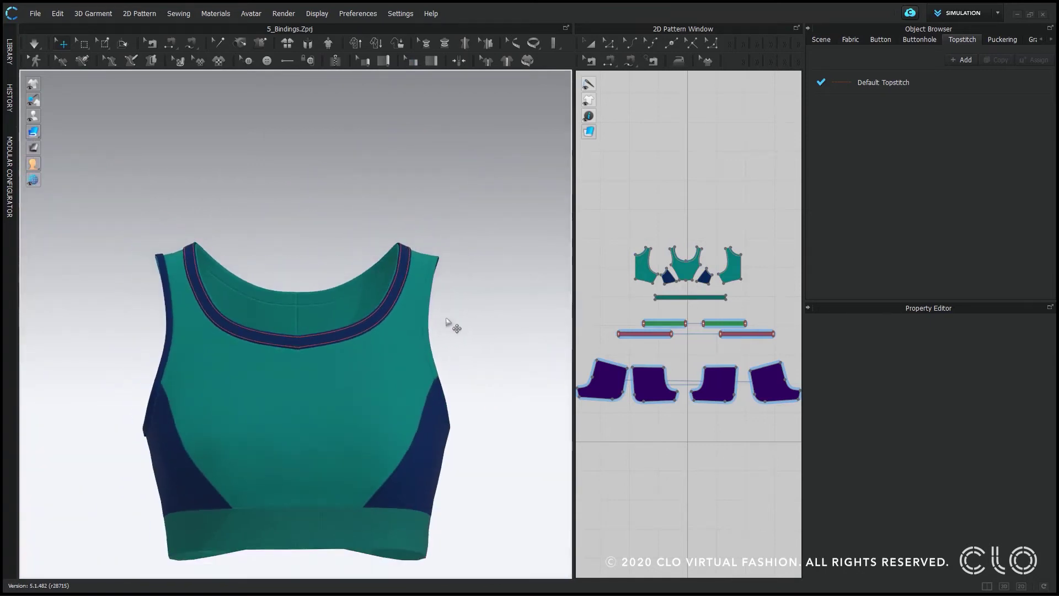
Simulate the bra top with its Over-type neckline binding, stop the simulation and view the whole outfit.
{"action": "left_click", "coordinate": [921, 84]}
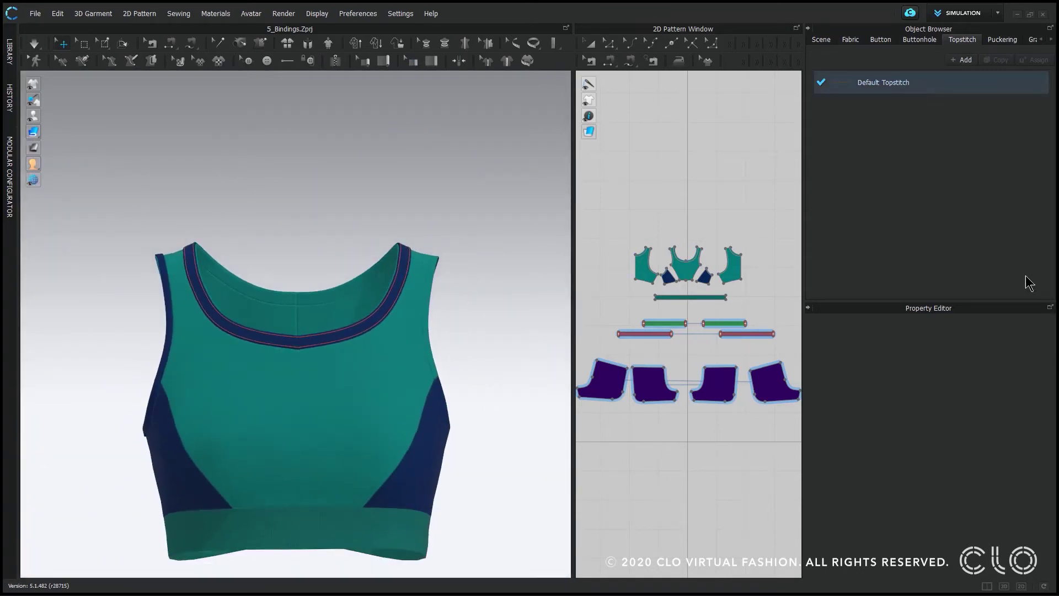
{"action": "left_click", "coordinate": [470, 320]}
{"action": "key", "text": "space"}
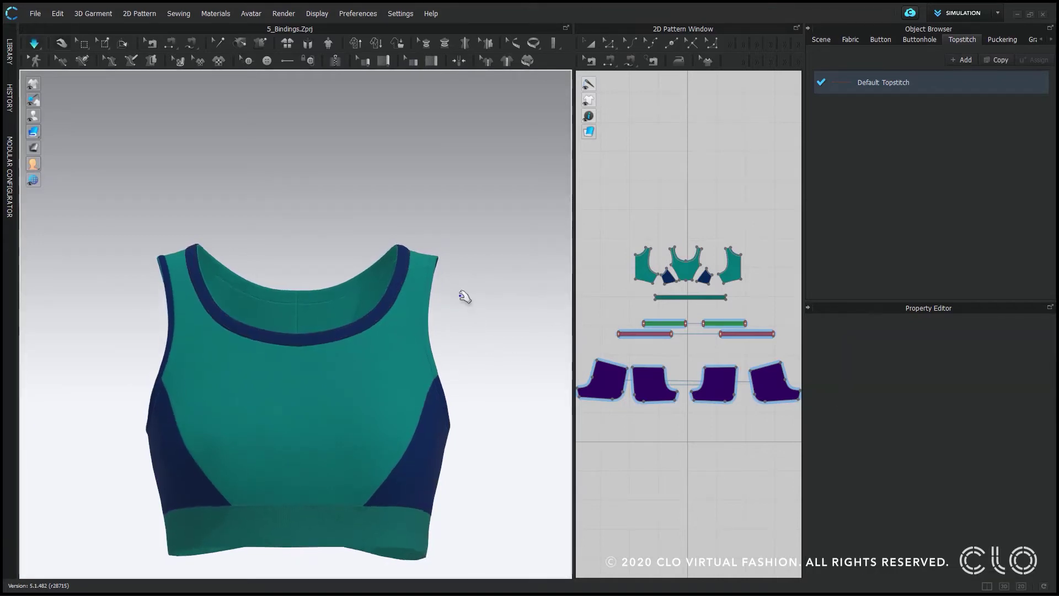
{"action": "key", "text": "space"}
{"action": "middle_click_drag", "start_coordinate": [480, 336], "coordinate": [459, 246]}
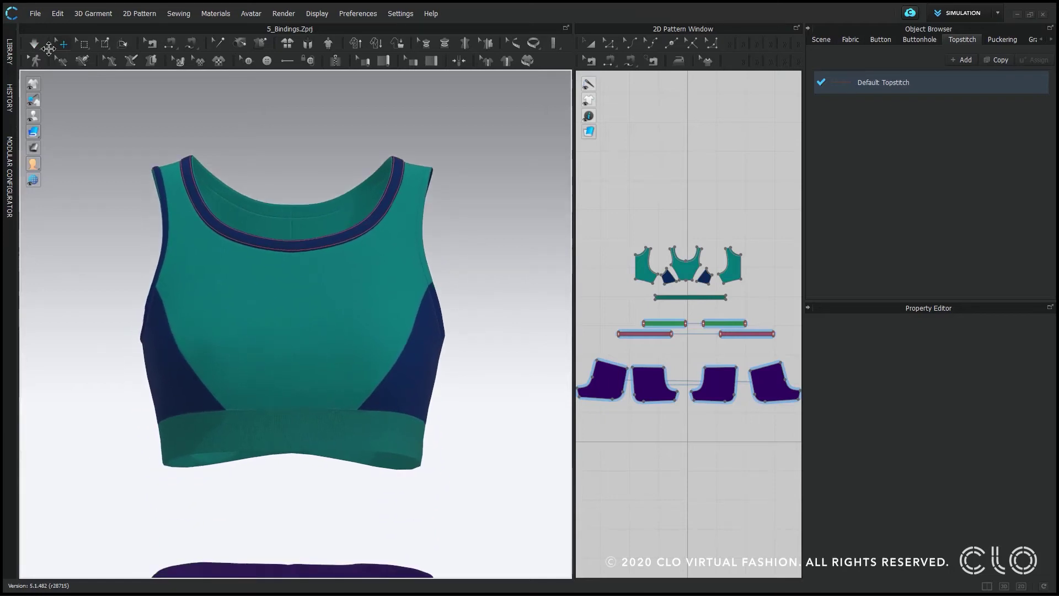
{"action": "scroll", "coordinate": [119, 232], "scroll_direction": "down", "scroll_amount": 2}
{"action": "scroll", "coordinate": [300, 386], "scroll_direction": "down", "scroll_amount": 1}
{"action": "middle_click_drag", "start_coordinate": [300, 388], "coordinate": [291, 282]}
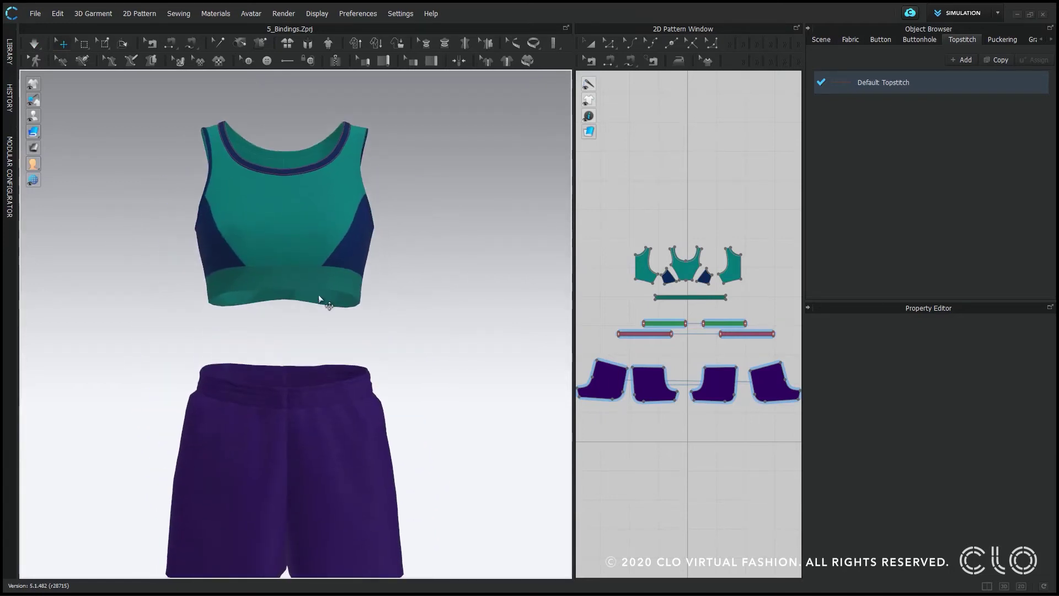
{"action": "scroll", "coordinate": [322, 300], "scroll_direction": "down", "scroll_amount": 3}
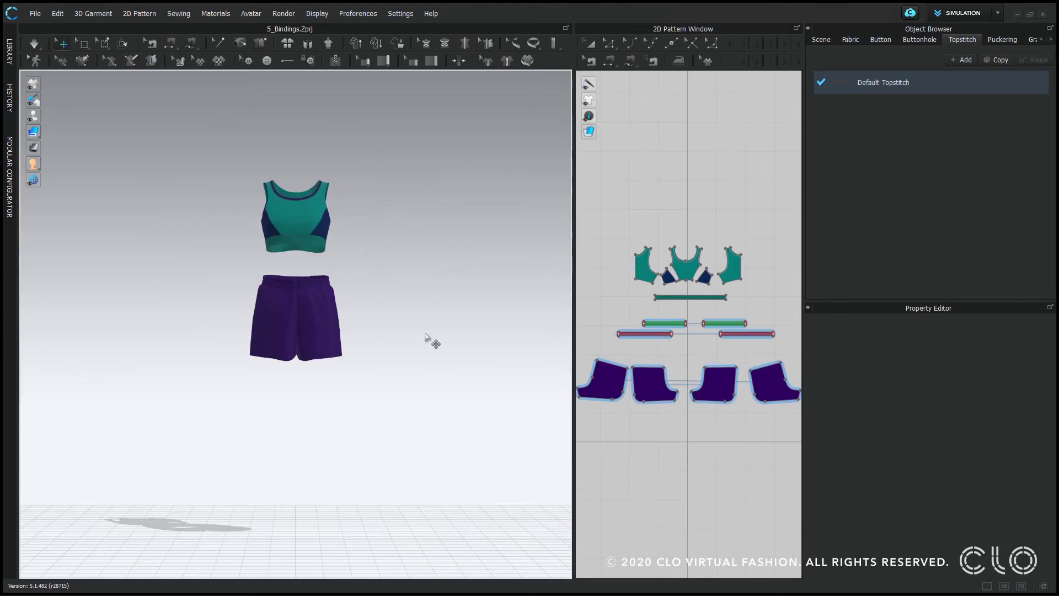